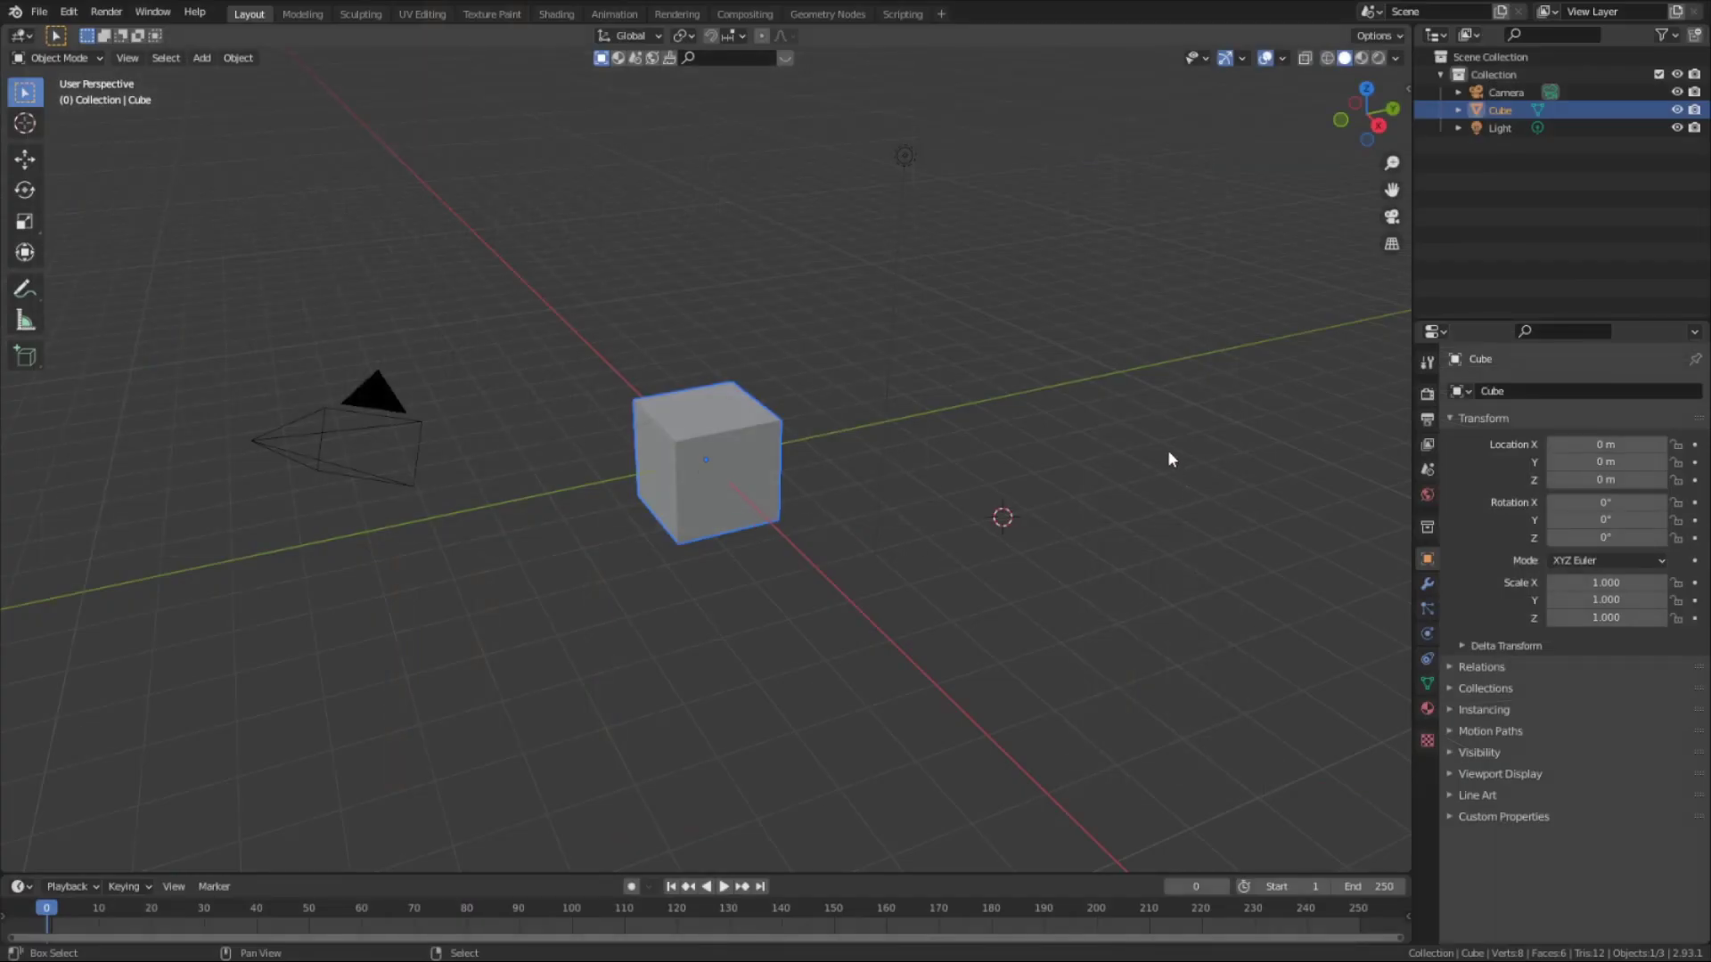
Add a single-bone armature at the 3D cursor, beside the cube
{"action": "key", "text": "shift+a"}
{"action": "mouse_move", "coordinate": [1127, 585]}
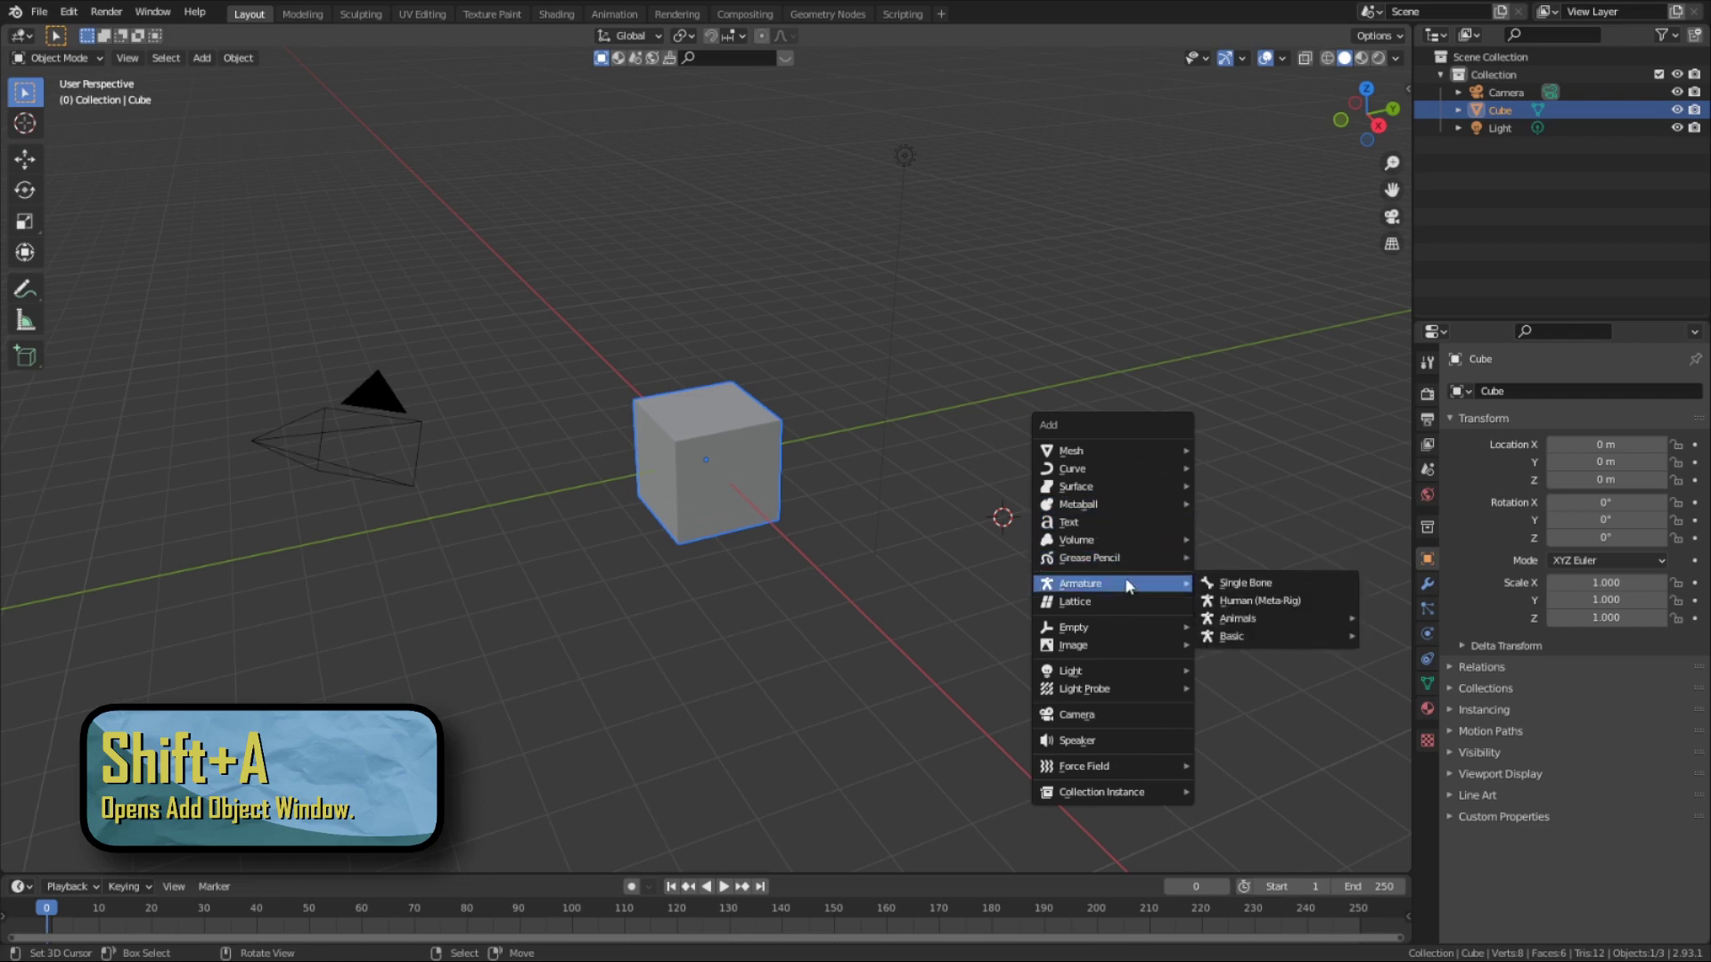
{"action": "left_click", "coordinate": [1262, 591]}
Stretch the cube's mesh along Z into a tall column, raise it above its origin and add 11 horizontal loop cuts
{"action": "middle_click_drag", "start_coordinate": [1079, 527], "coordinate": [1149, 493]}
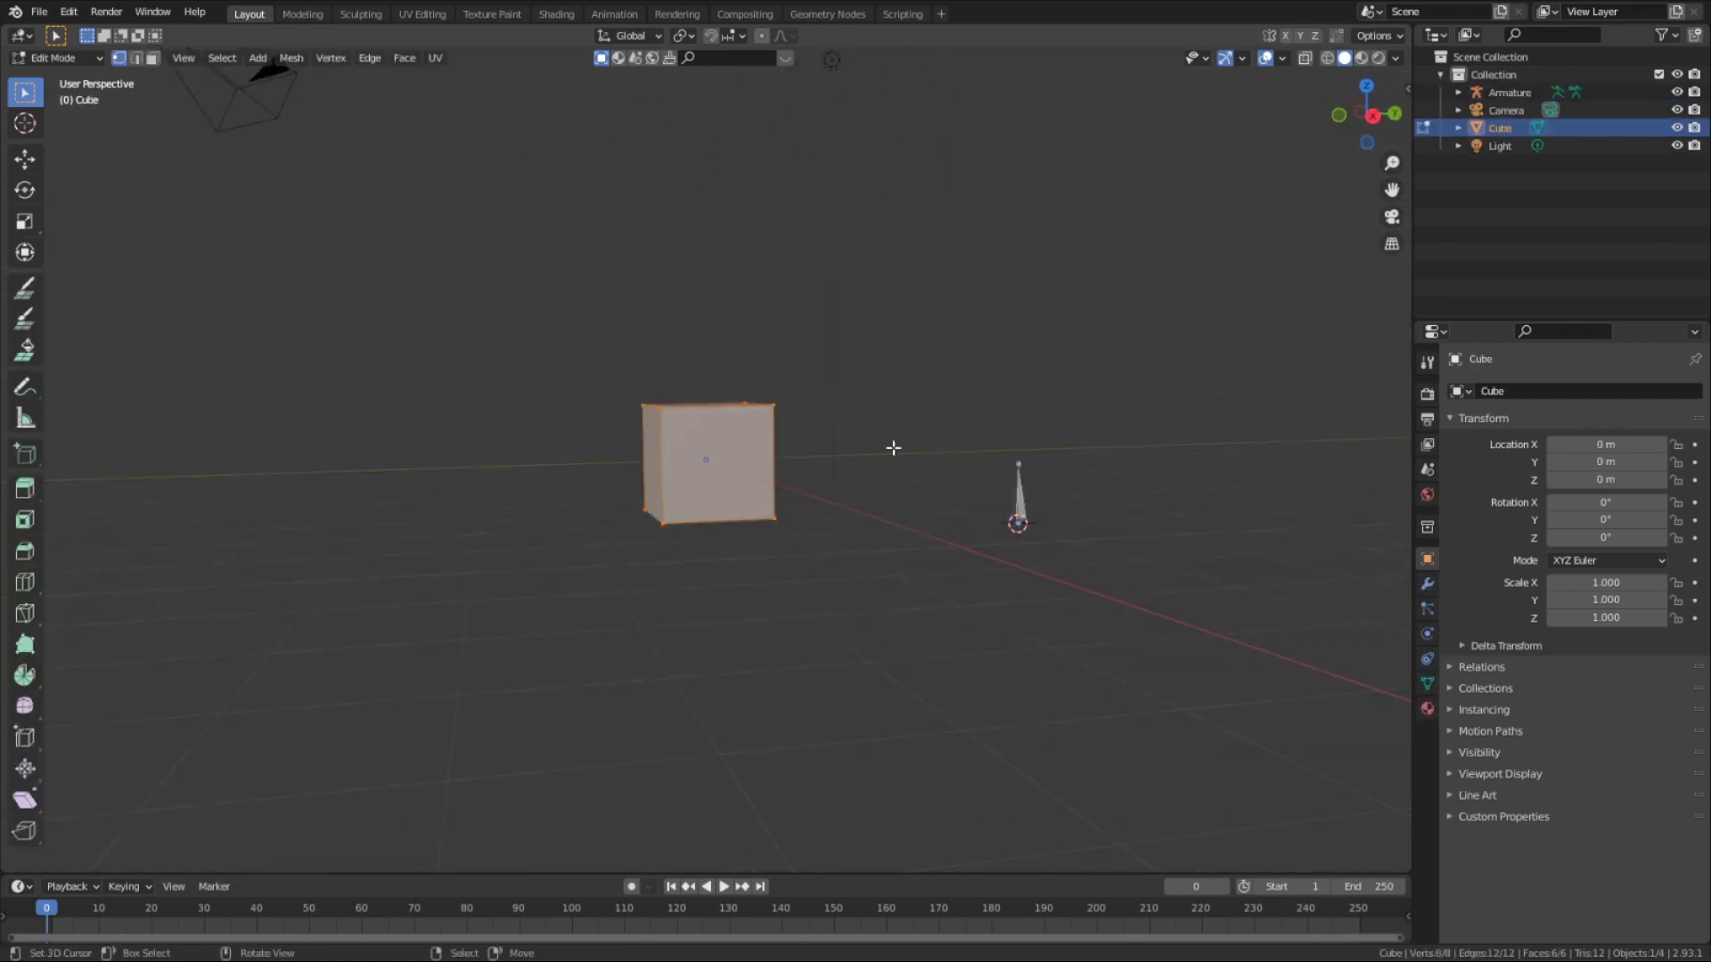
{"action": "key", "text": "s"}
{"action": "key", "text": "z"}
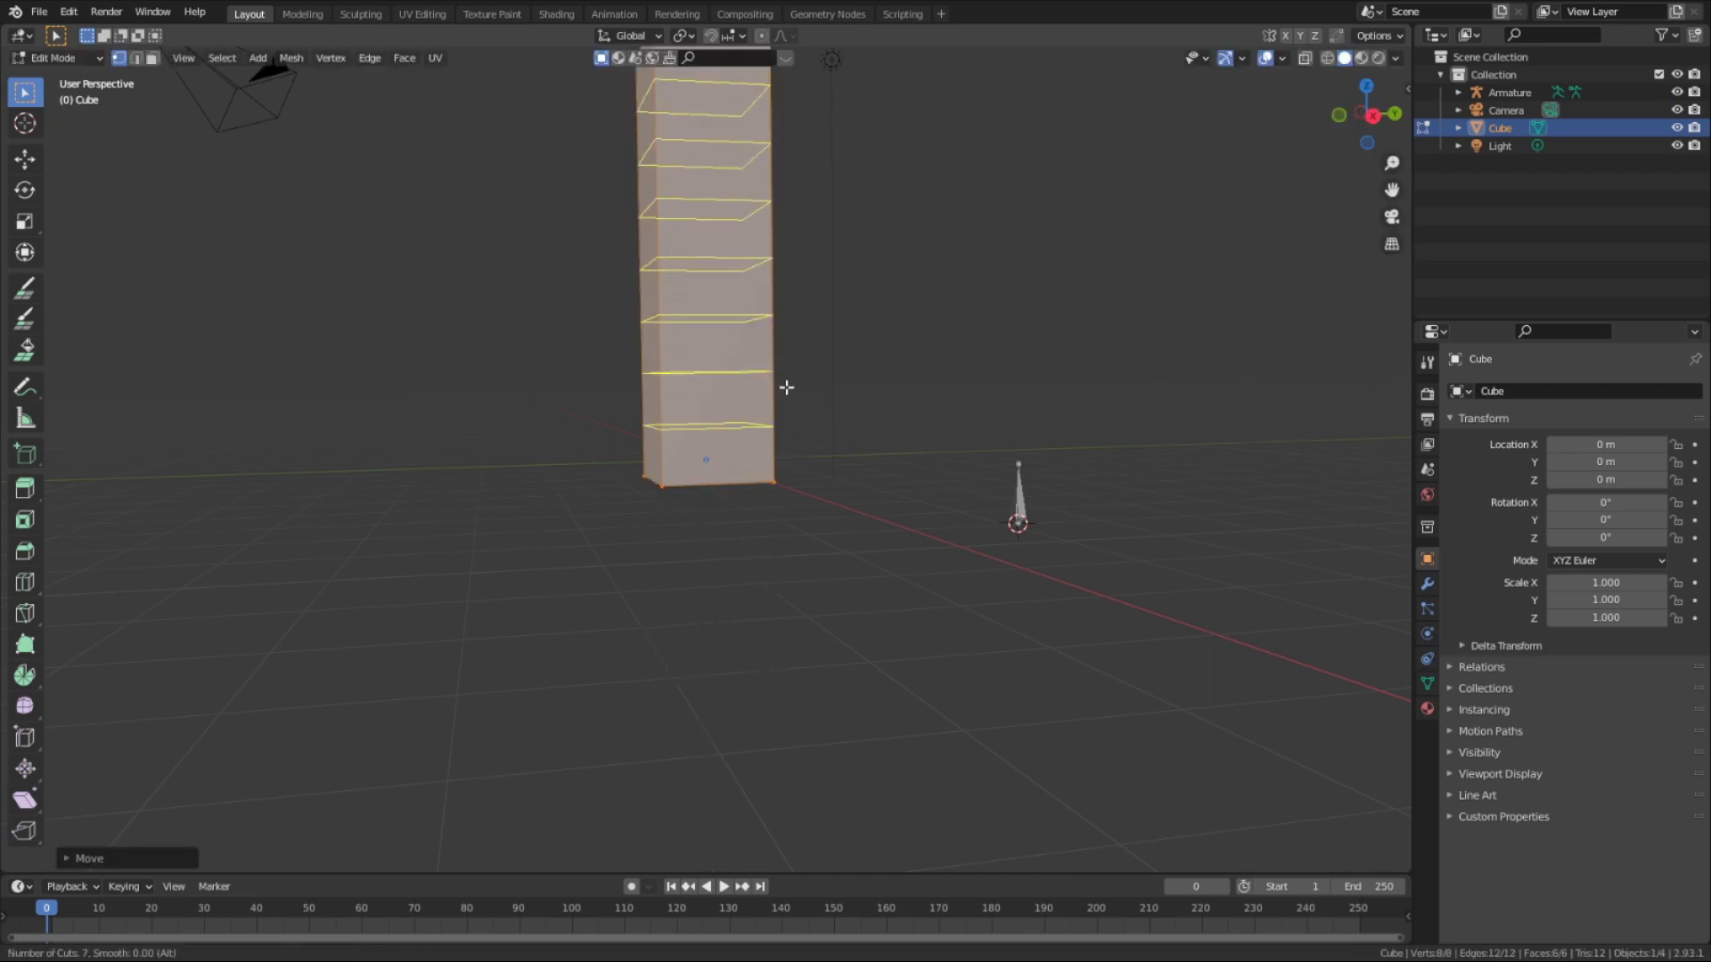
{"action": "scroll", "coordinate": [786, 387], "scroll_direction": "up", "scroll_amount": 4}
{"action": "left_click", "coordinate": [787, 384]}
{"action": "middle_click_drag", "start_coordinate": [786, 383], "coordinate": [905, 547]}
{"action": "key", "text": "Tab"}
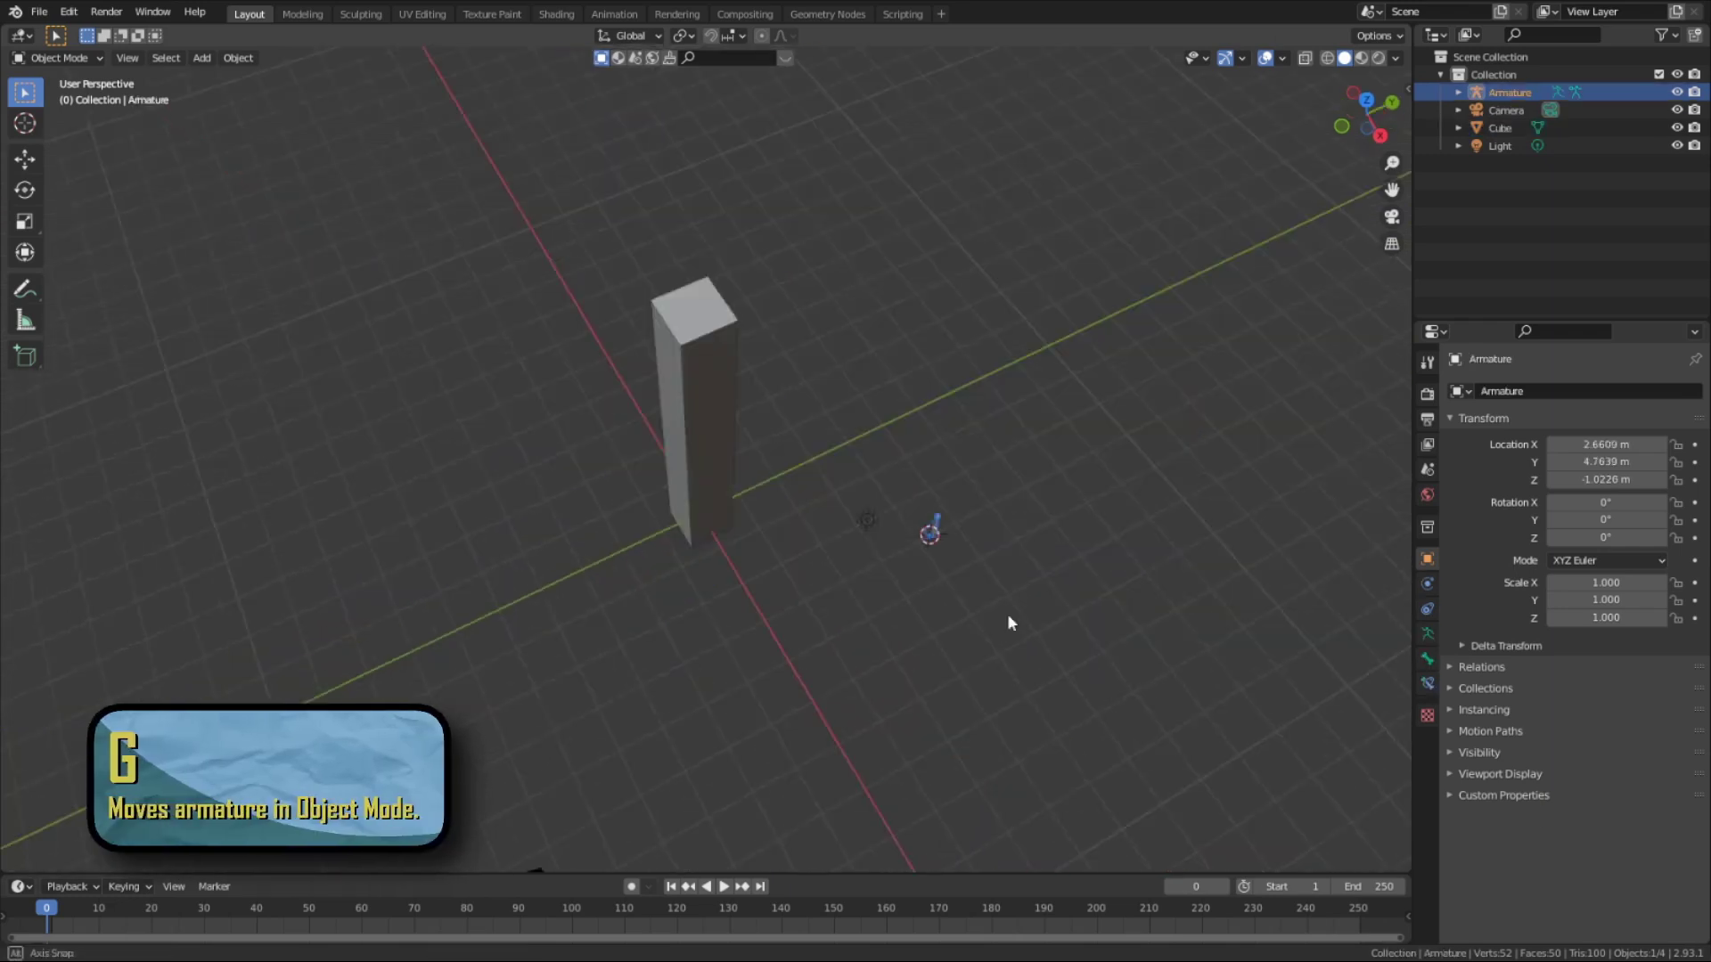
Try to move the armature over to the column's base by hand, adjusting its height along Z
{"action": "key", "text": "g"}
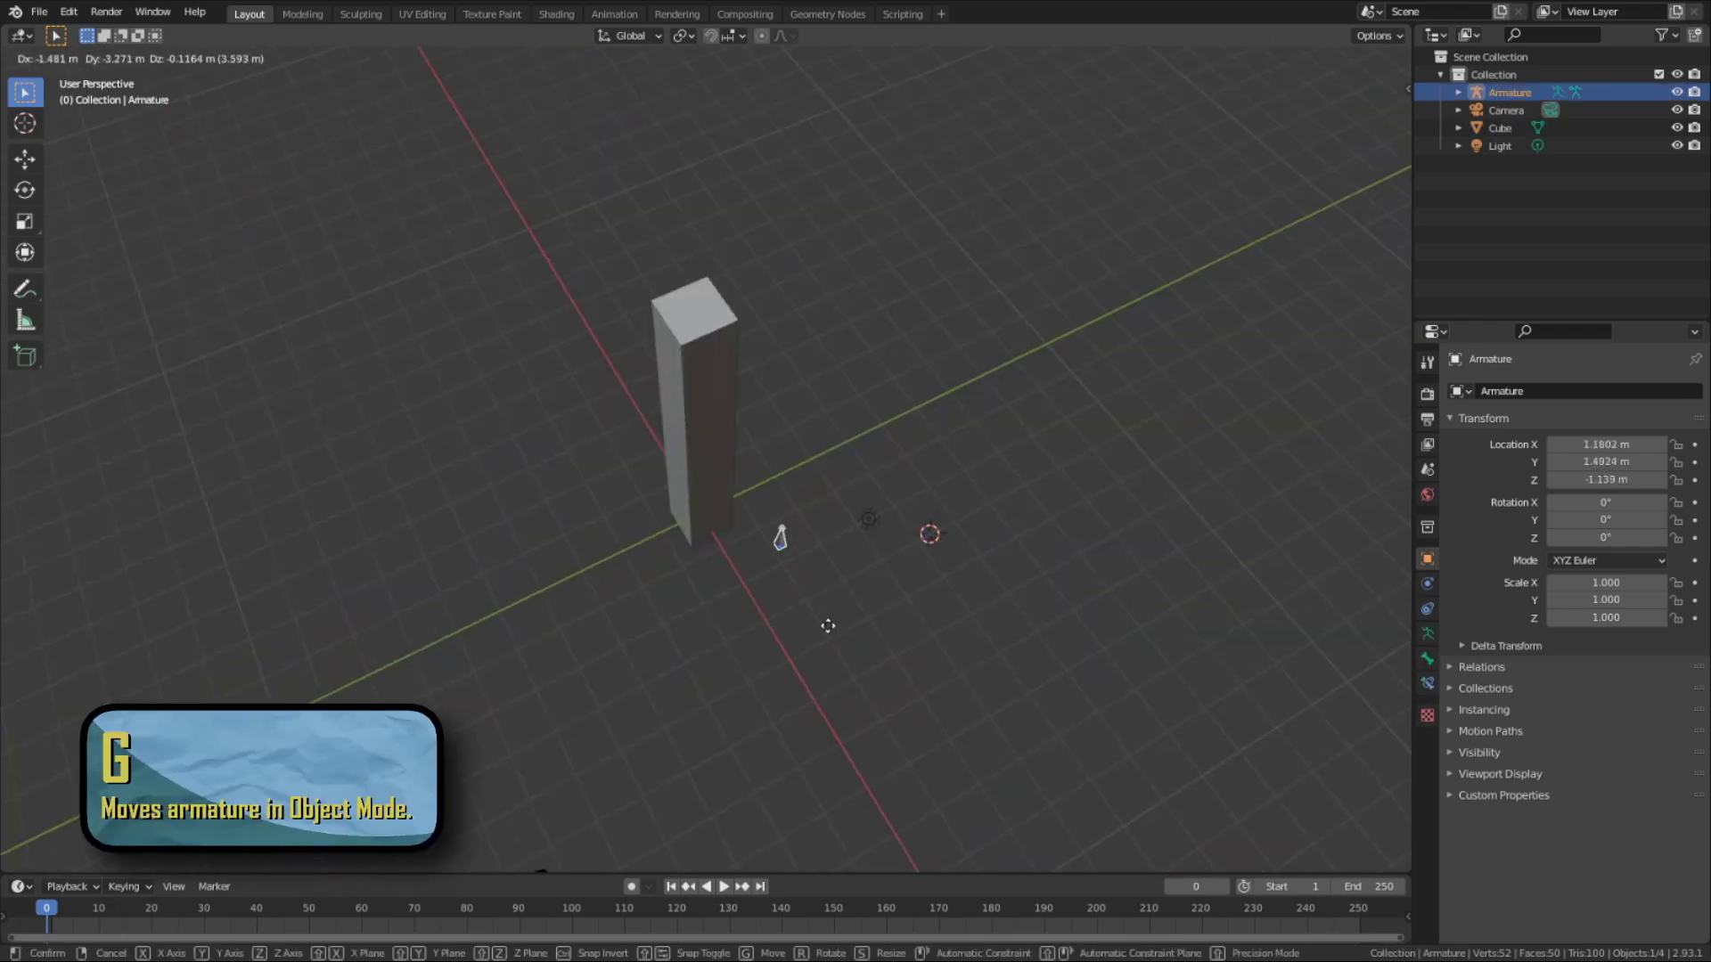
{"action": "left_click", "coordinate": [775, 637]}
{"action": "middle_click_drag", "start_coordinate": [781, 620], "coordinate": [759, 499]}
{"action": "key", "text": "g"}
{"action": "key", "text": "z"}
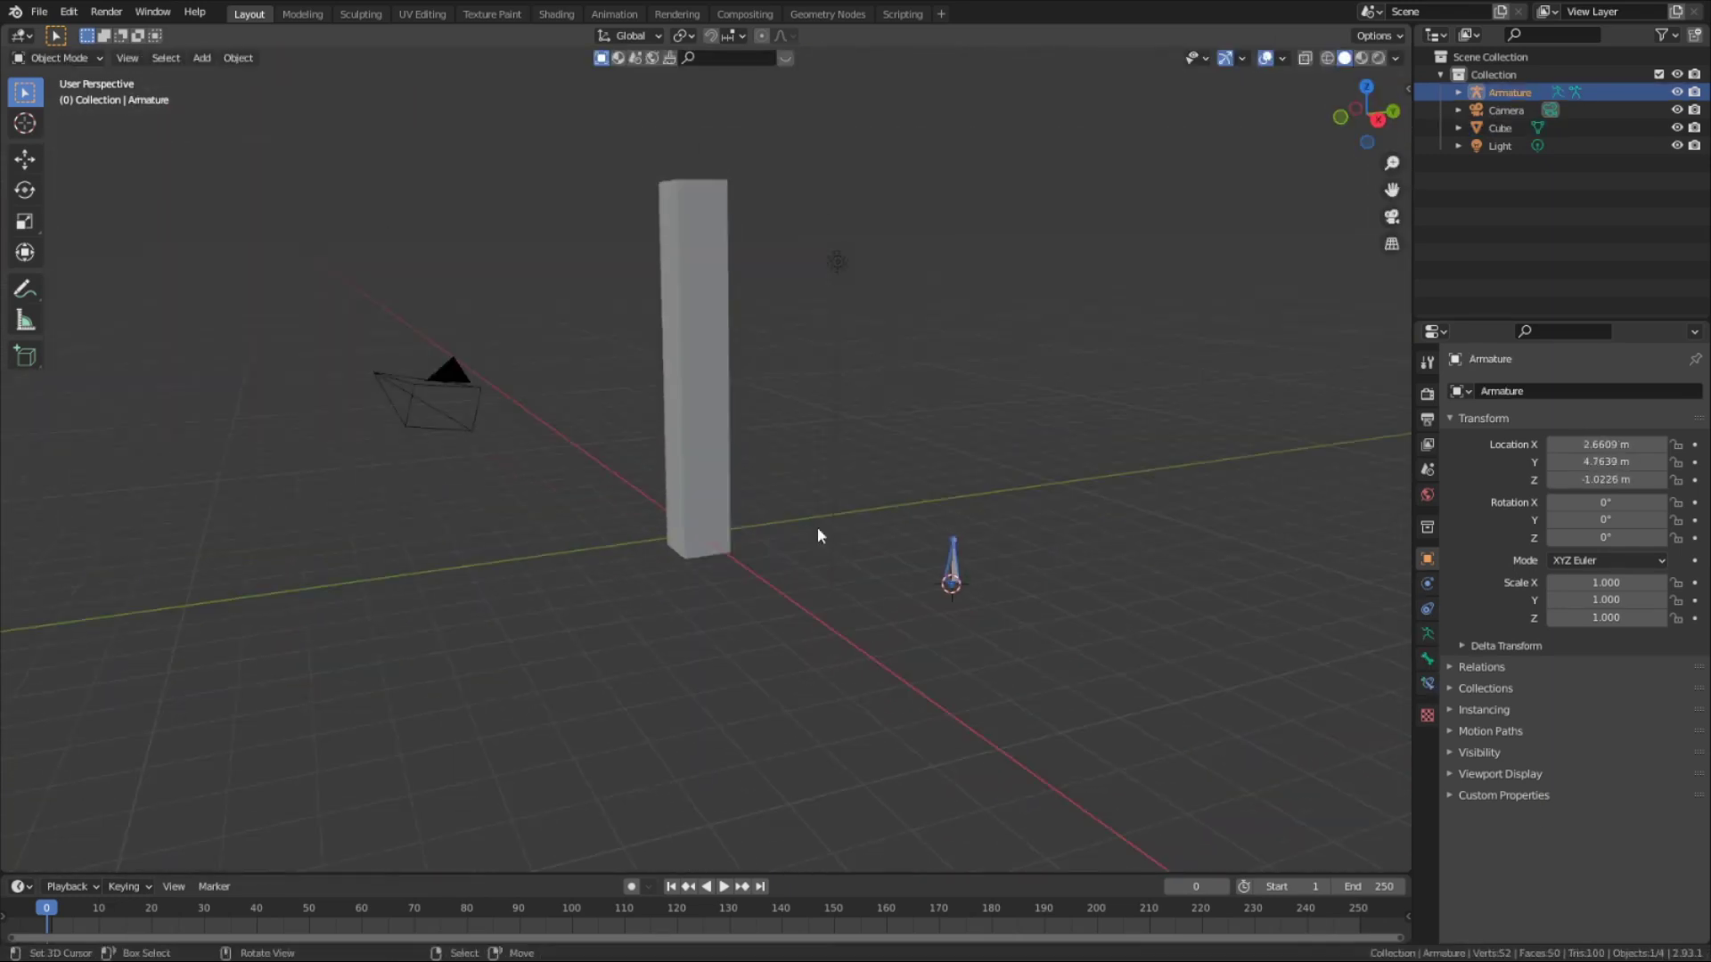
Snap the 3D cursor to the column's origin and snap the armature to the cursor
{"action": "left_click", "coordinate": [699, 535]}
{"action": "key", "text": "shift+s"}
{"action": "left_click", "coordinate": [801, 672]}
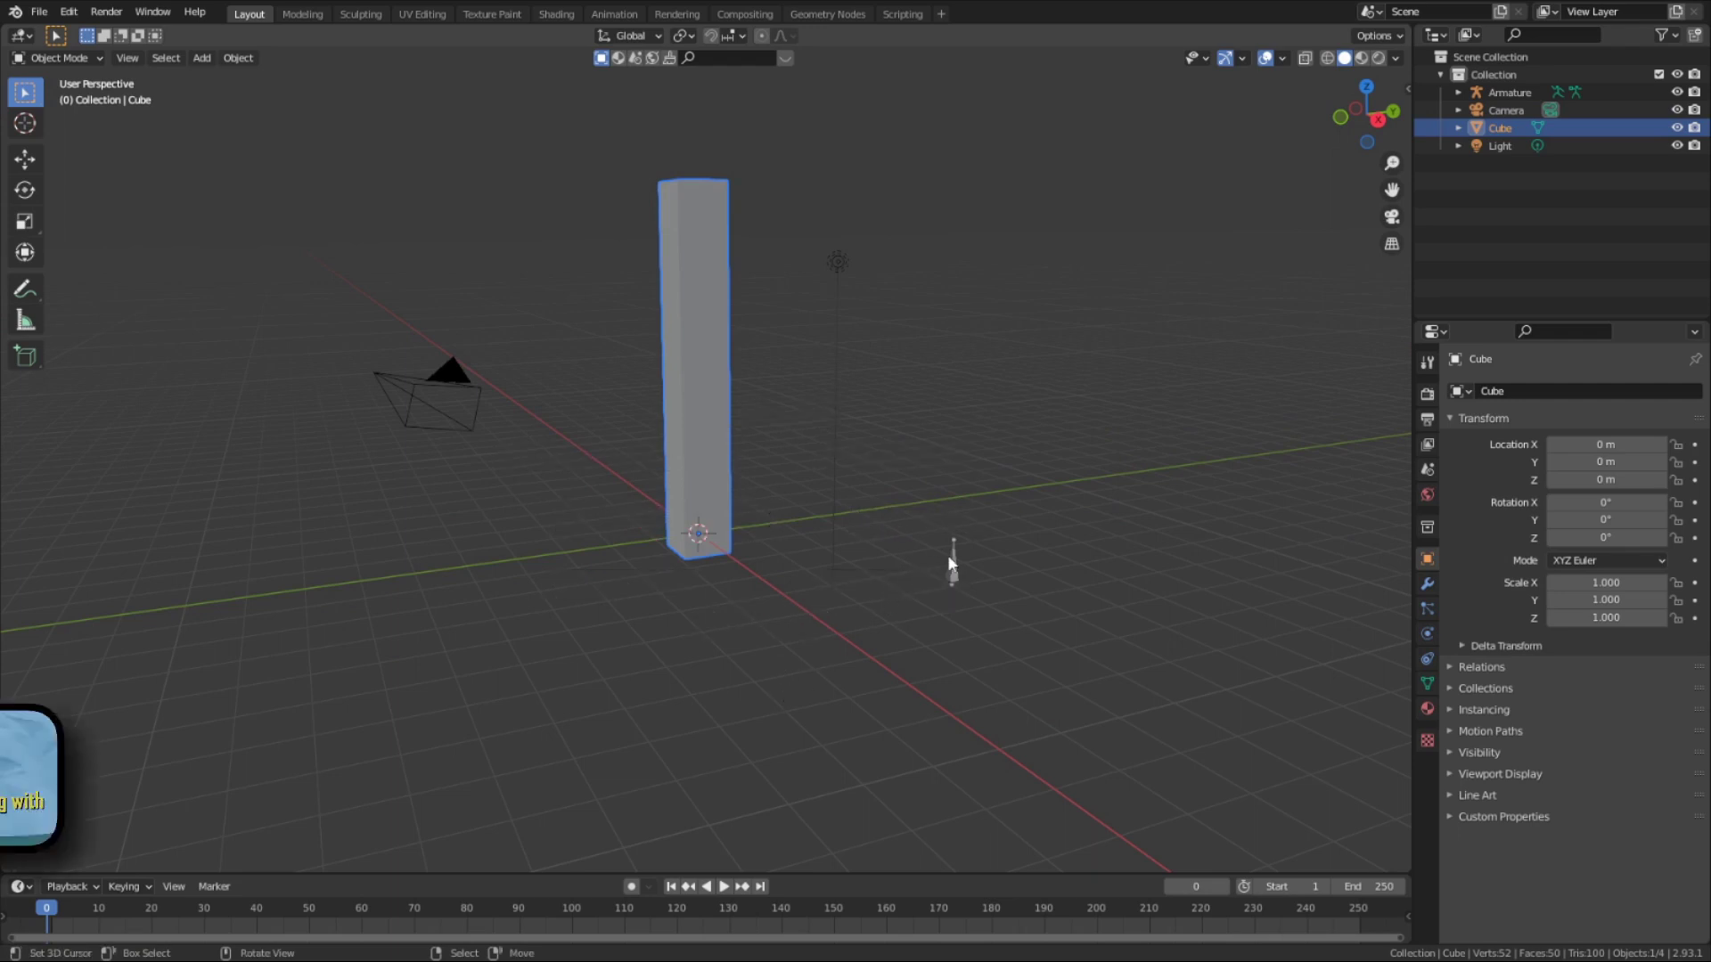
{"action": "left_click", "coordinate": [952, 570]}
{"action": "key", "text": "shift+s"}
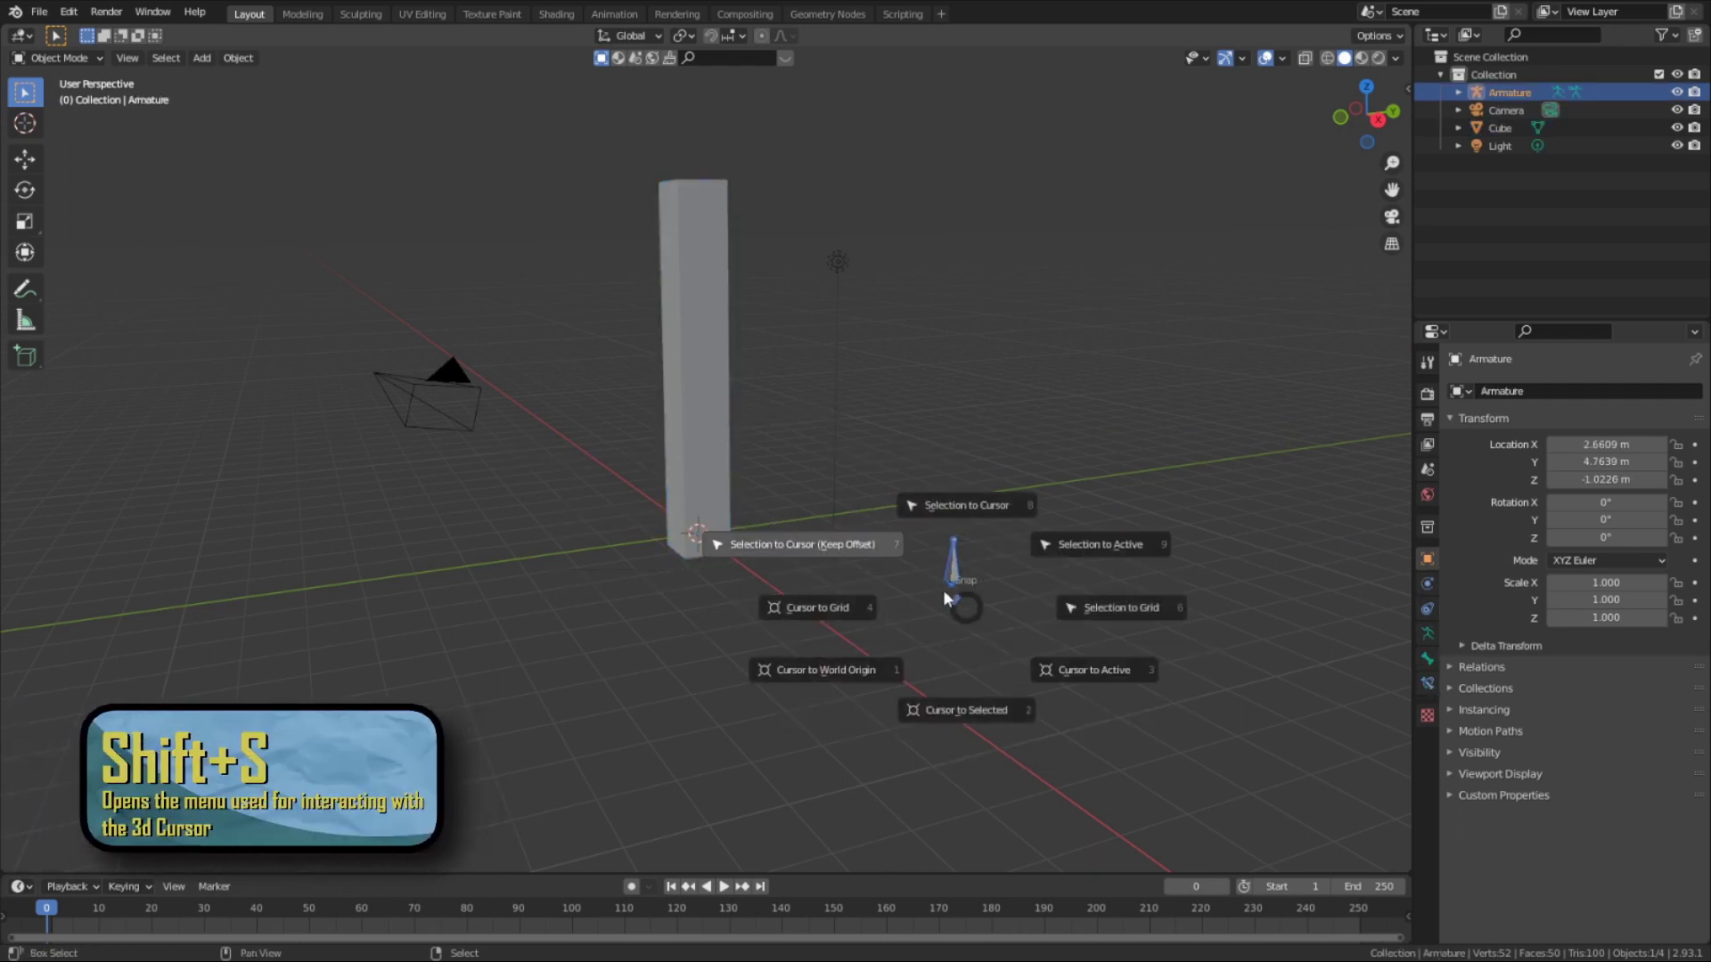
{"action": "left_click", "coordinate": [904, 548]}
Enable In Front in the armature's viewport display so its bone is drawn through the column
{"action": "scroll", "coordinate": [855, 560], "scroll_direction": "up", "scroll_amount": 2}
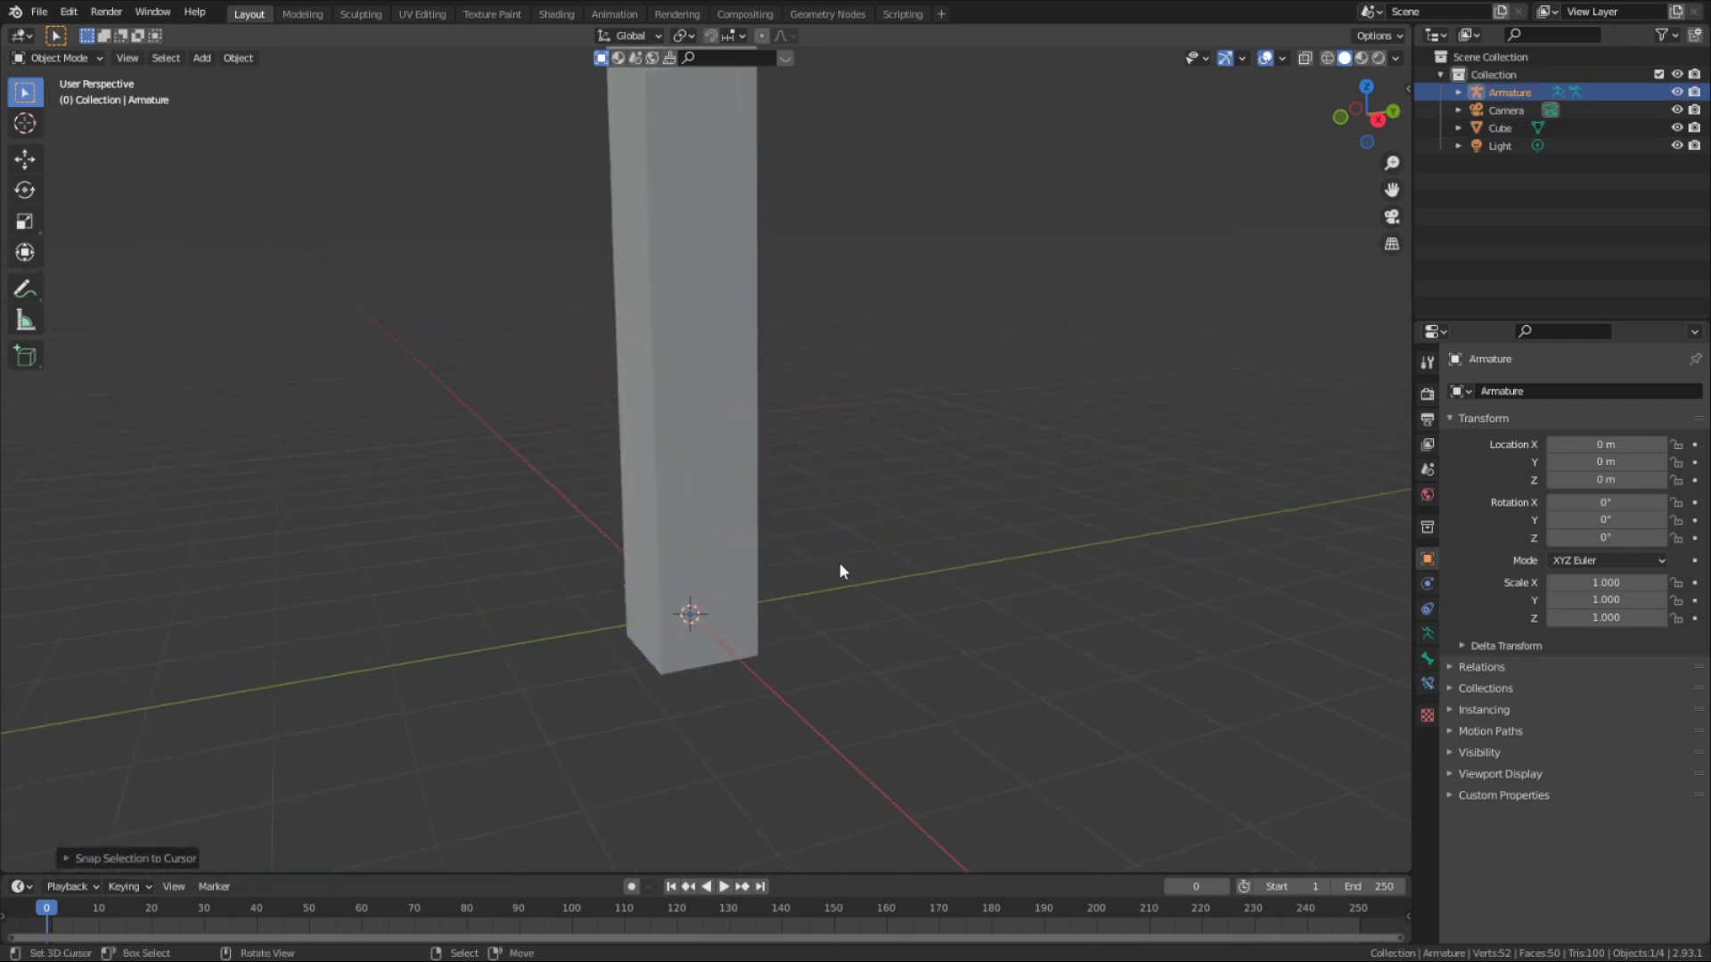
{"action": "mouse_move", "coordinate": [868, 526]}
{"action": "middle_mouse_down"}
{"action": "mouse_move", "coordinate": [793, 553]}
{"action": "mouse_move", "coordinate": [873, 506]}
{"action": "middle_mouse_up"}
{"action": "left_click", "coordinate": [1330, 61]}
{"action": "mouse_move", "coordinate": [1124, 321]}
{"action": "middle_mouse_down"}
{"action": "mouse_move", "coordinate": [1168, 316]}
{"action": "mouse_move", "coordinate": [1080, 326]}
{"action": "middle_mouse_up"}
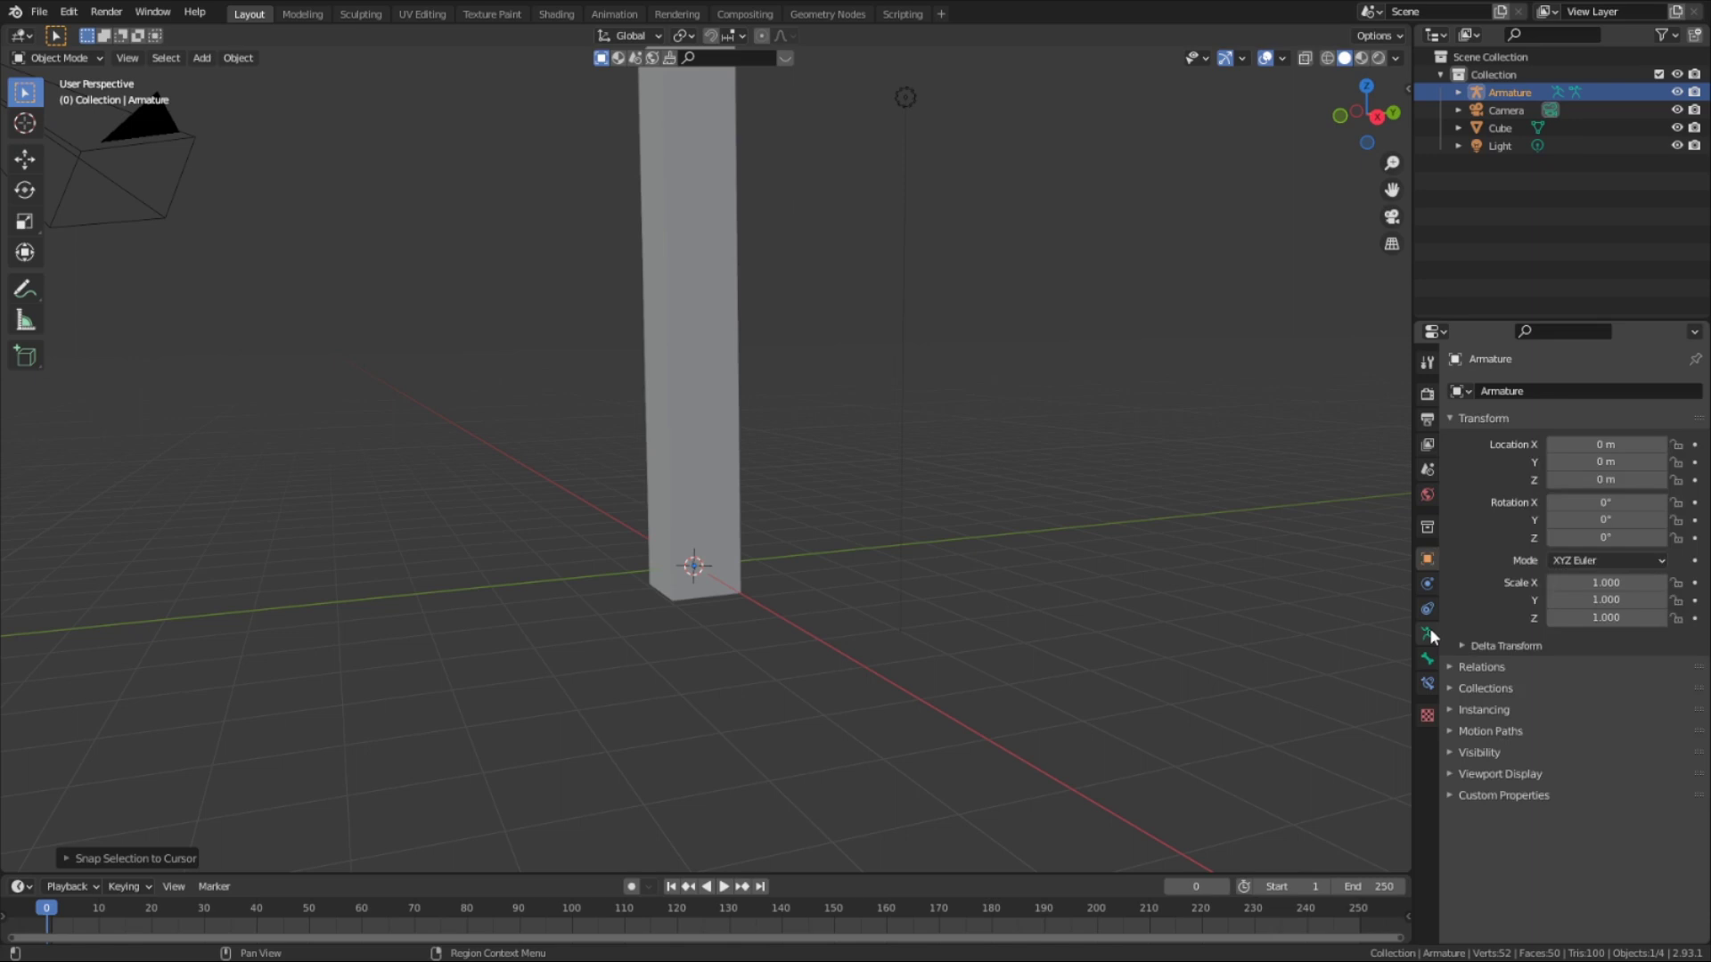
{"action": "left_click", "coordinate": [1429, 631]}
{"action": "left_click", "coordinate": [1481, 638]}
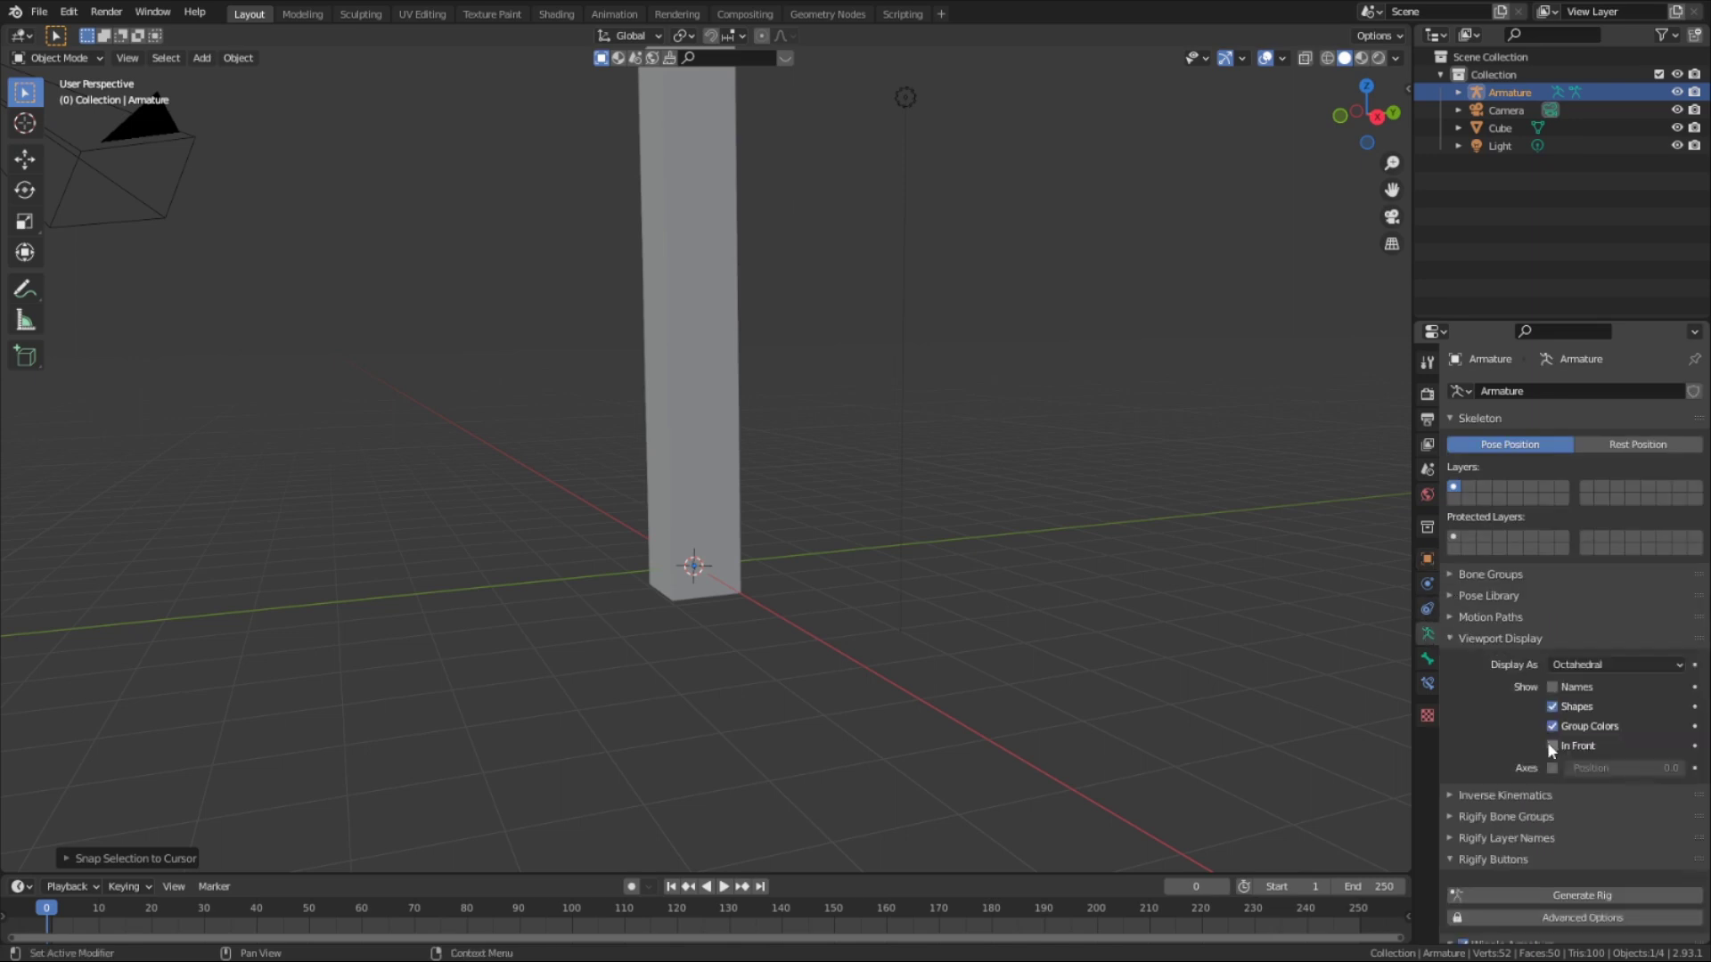
{"action": "middle_click_drag", "start_coordinate": [1092, 639], "coordinate": [906, 571]}
{"action": "middle_click", "coordinate": [750, 542], "text": "alt"}
Enter Edit Mode on the armature with the single bone in close view
{"action": "scroll", "coordinate": [758, 542], "scroll_direction": "up", "scroll_amount": 6}
{"action": "middle_click_drag", "start_coordinate": [962, 519], "coordinate": [1012, 482]}
{"action": "key", "text": "Tab"}
{"action": "scroll", "coordinate": [1012, 481], "scroll_direction": "up", "scroll_amount": 2}
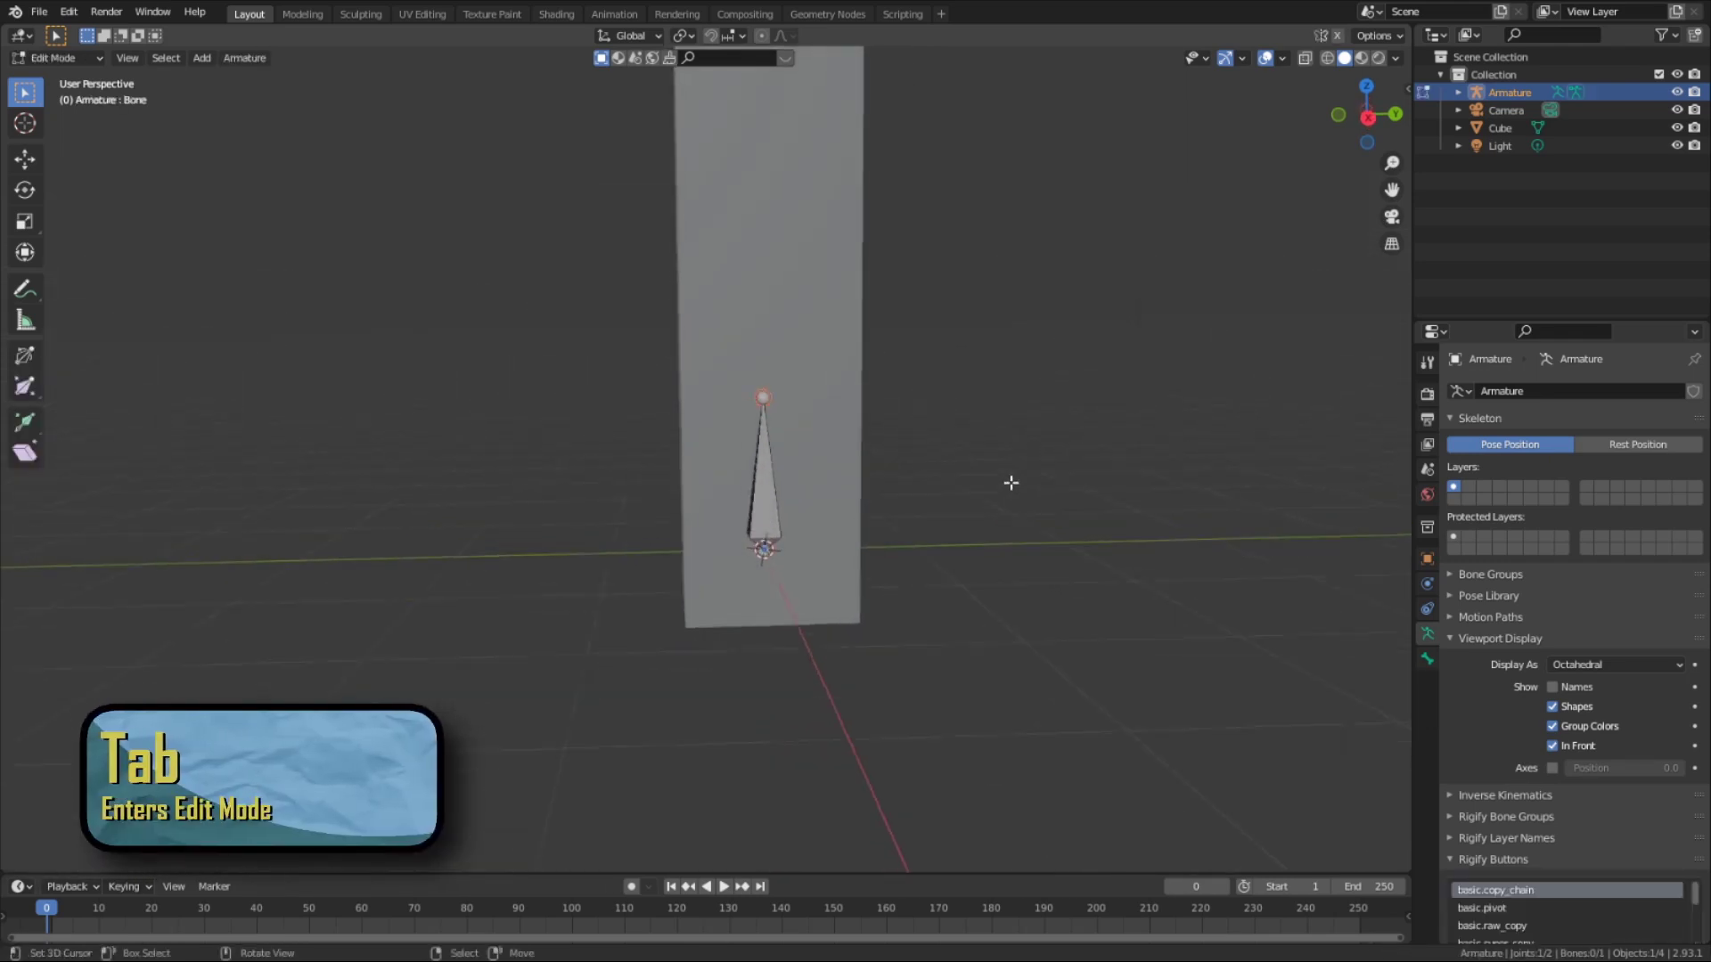
Try moving the bone's tip joint and its base joint separately, cancelling each move
{"action": "right_click", "coordinate": [1000, 362]}
{"action": "right_click", "coordinate": [780, 384]}
{"action": "key", "text": "g"}
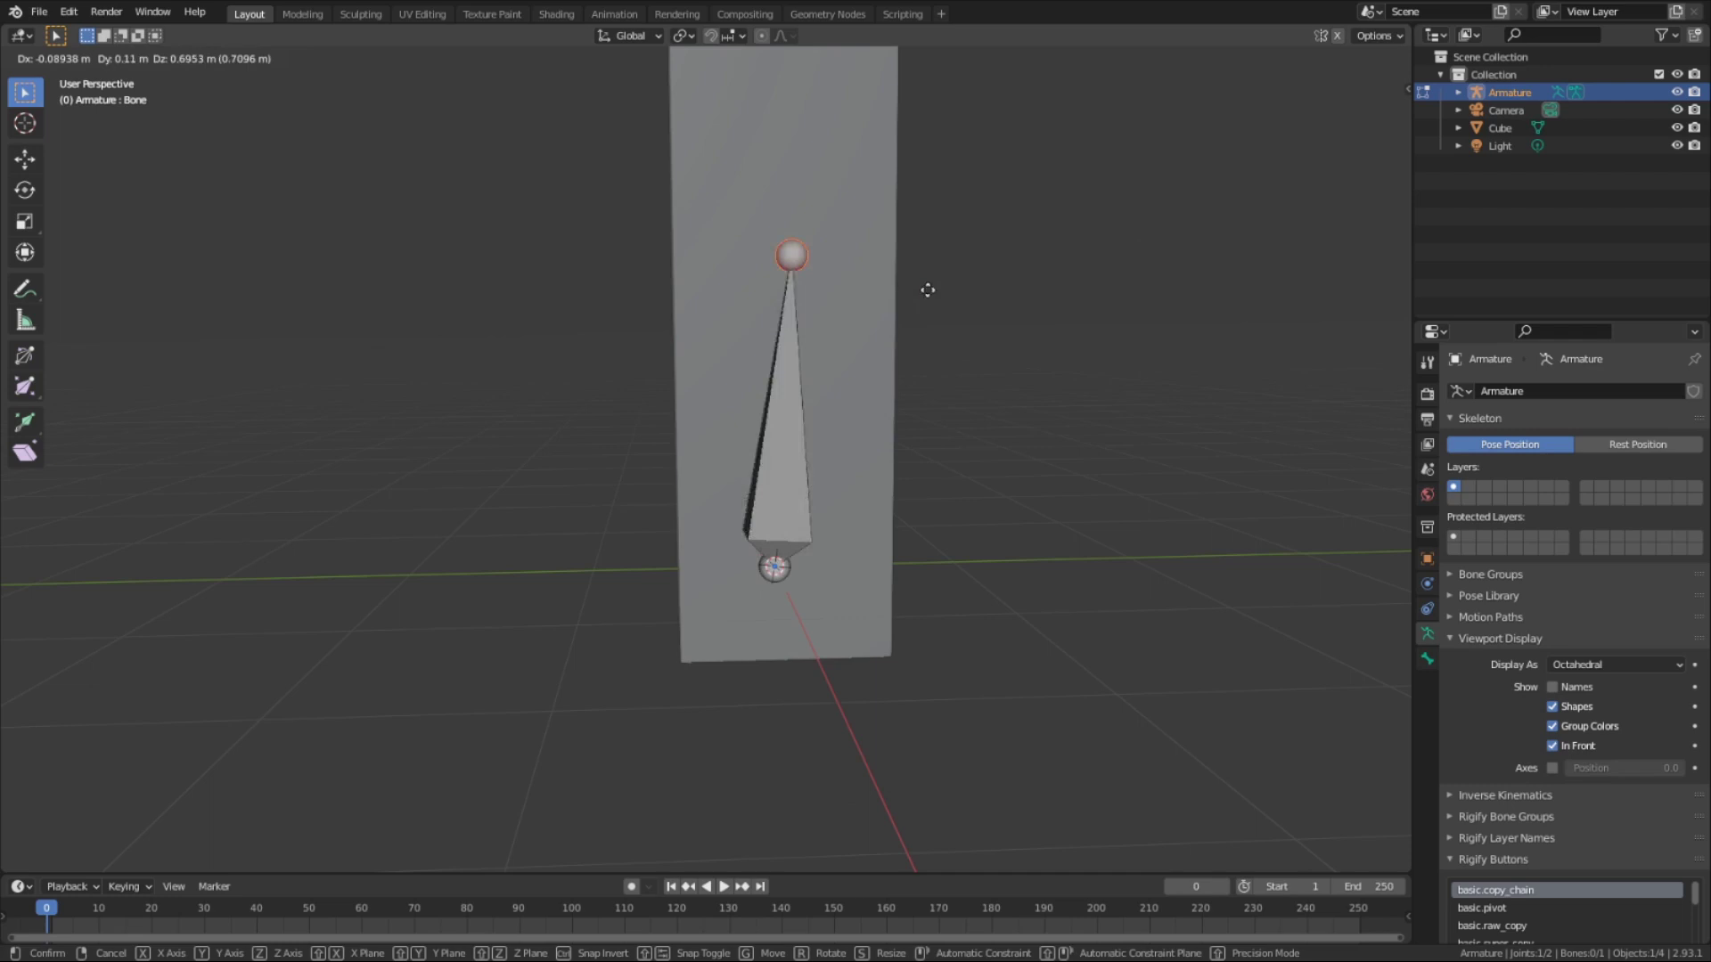
{"action": "right_click", "coordinate": [1037, 355]}
{"action": "key", "text": "g"}
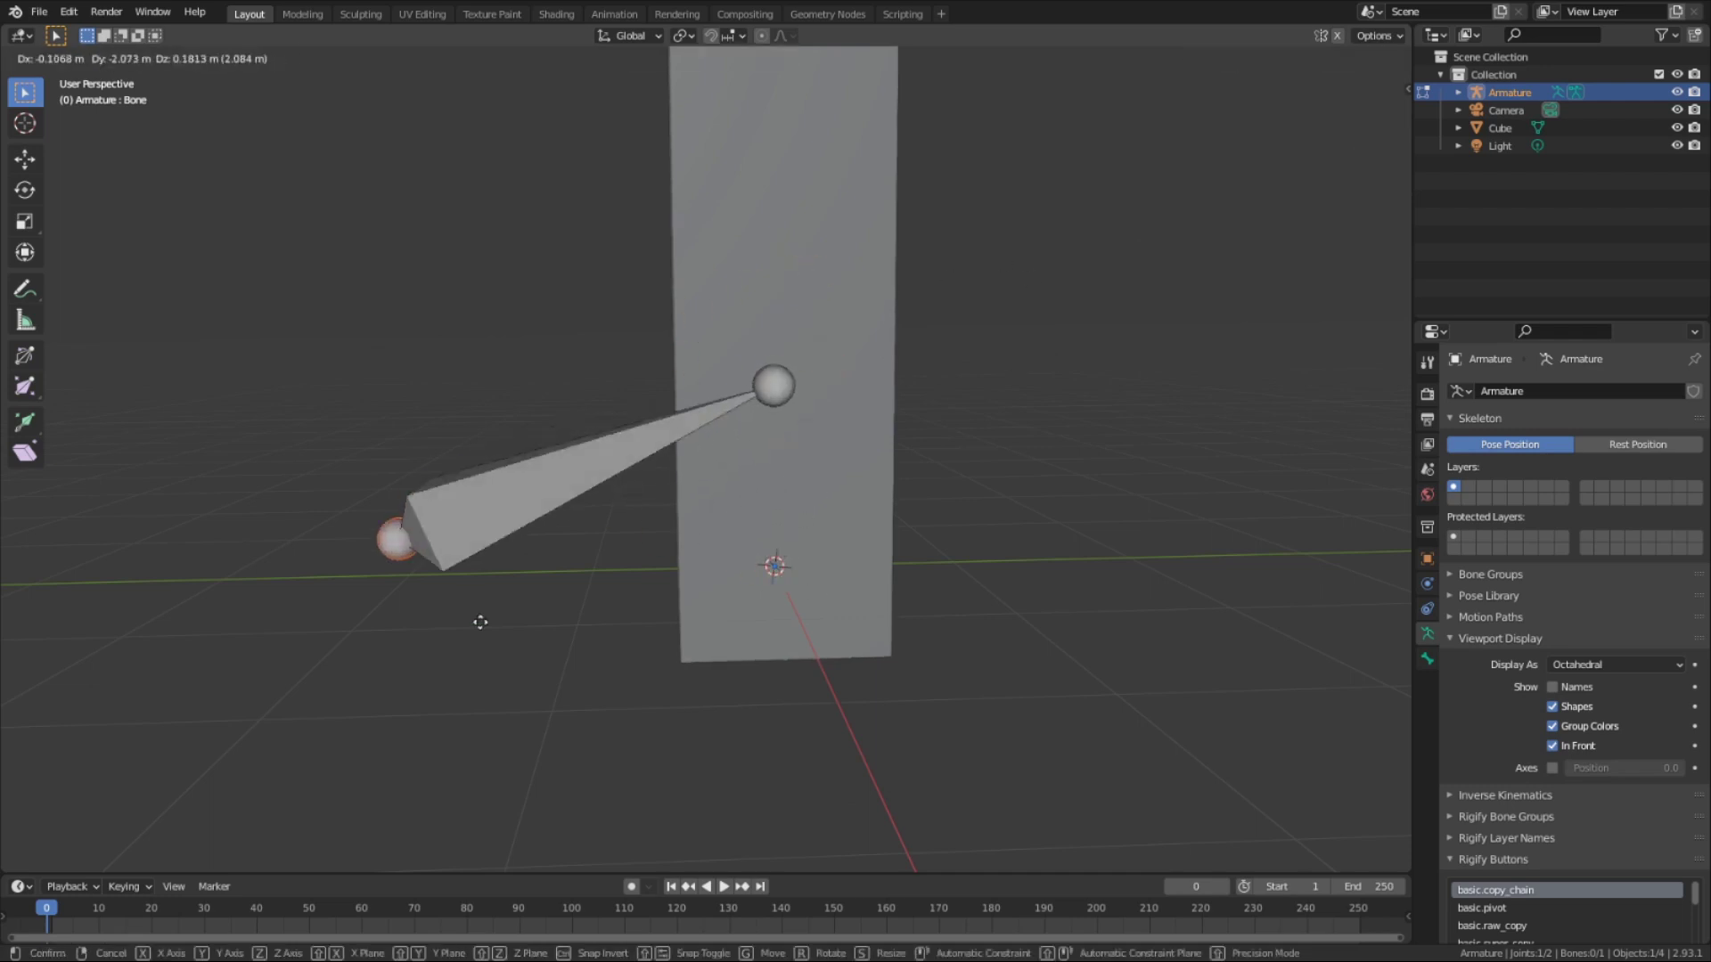
{"action": "key", "text": "Escape"}
Try moving, rotating and scaling the whole bone, cancelling each transform
{"action": "key", "text": "g"}
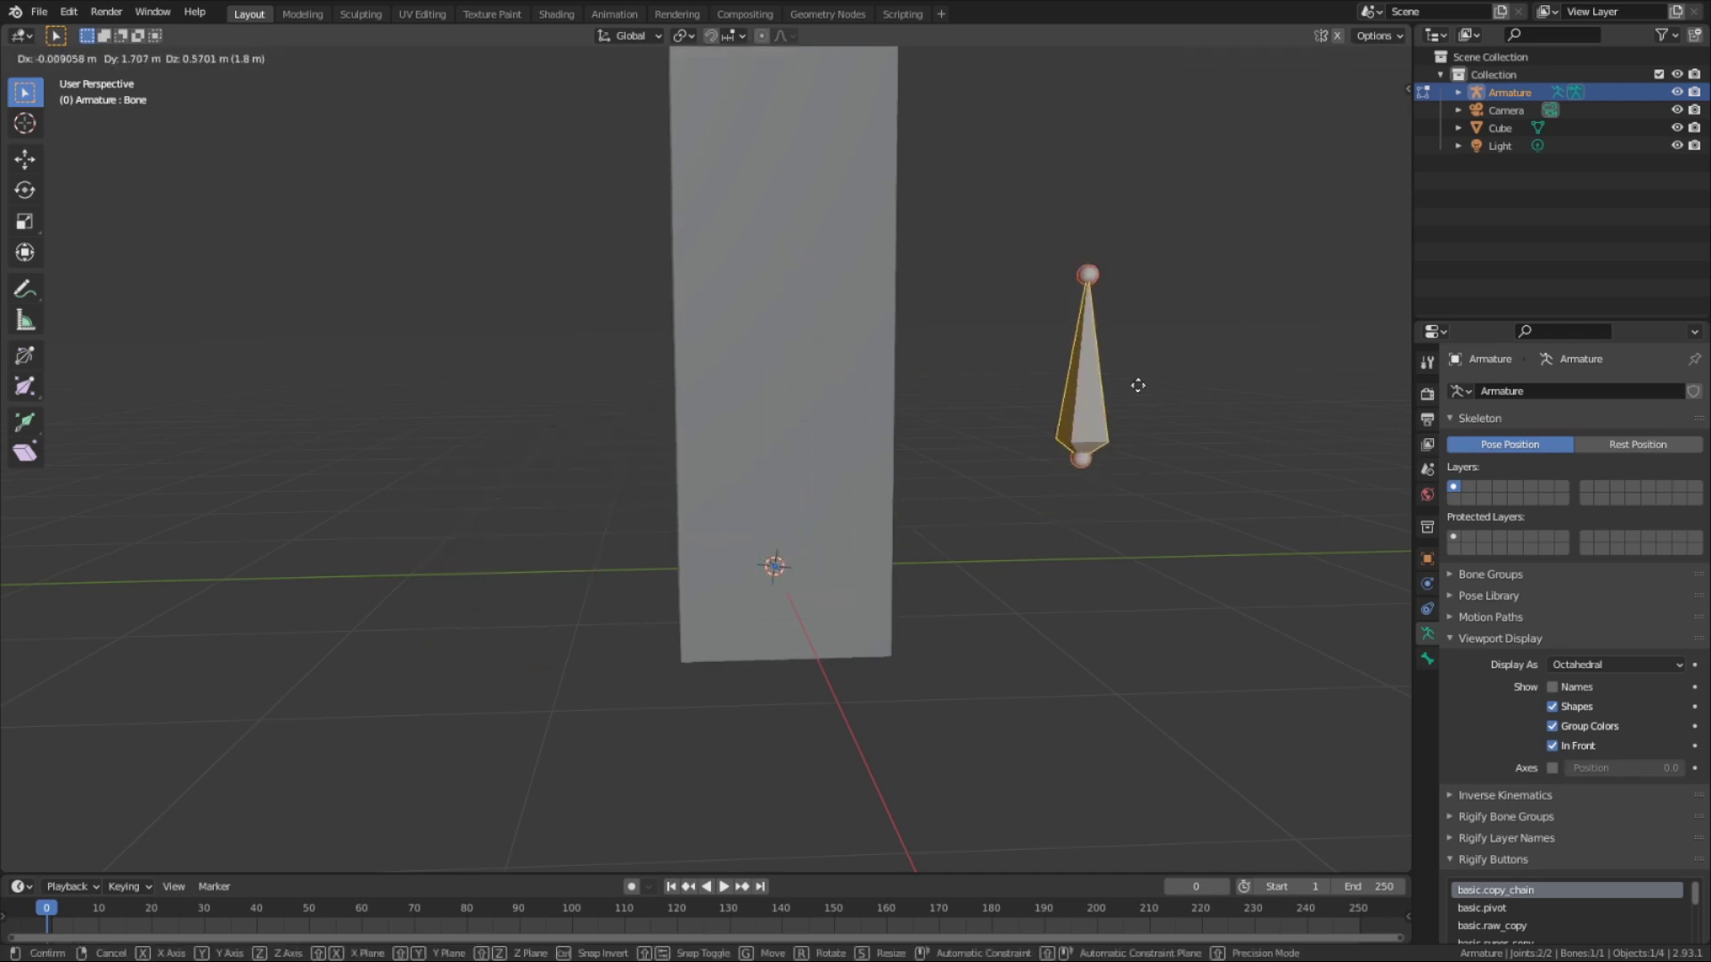
{"action": "key", "text": "Escape"}
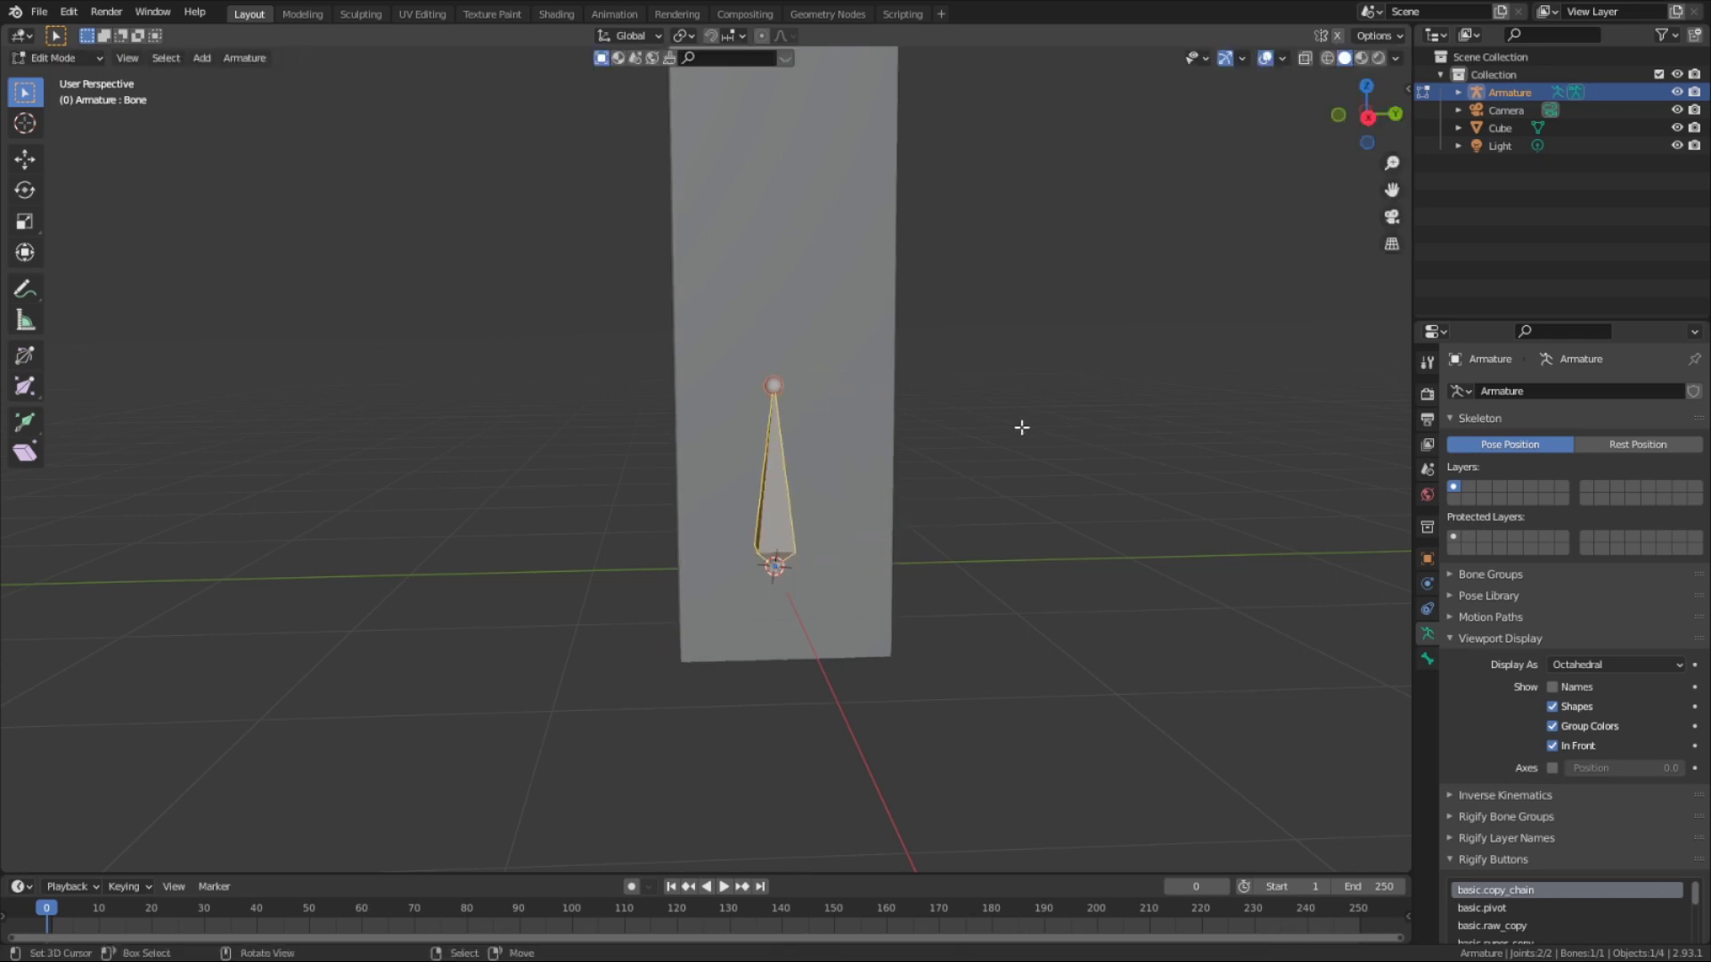
{"action": "key", "text": "r"}
{"action": "key", "text": "Escape"}
{"action": "key", "text": "s"}
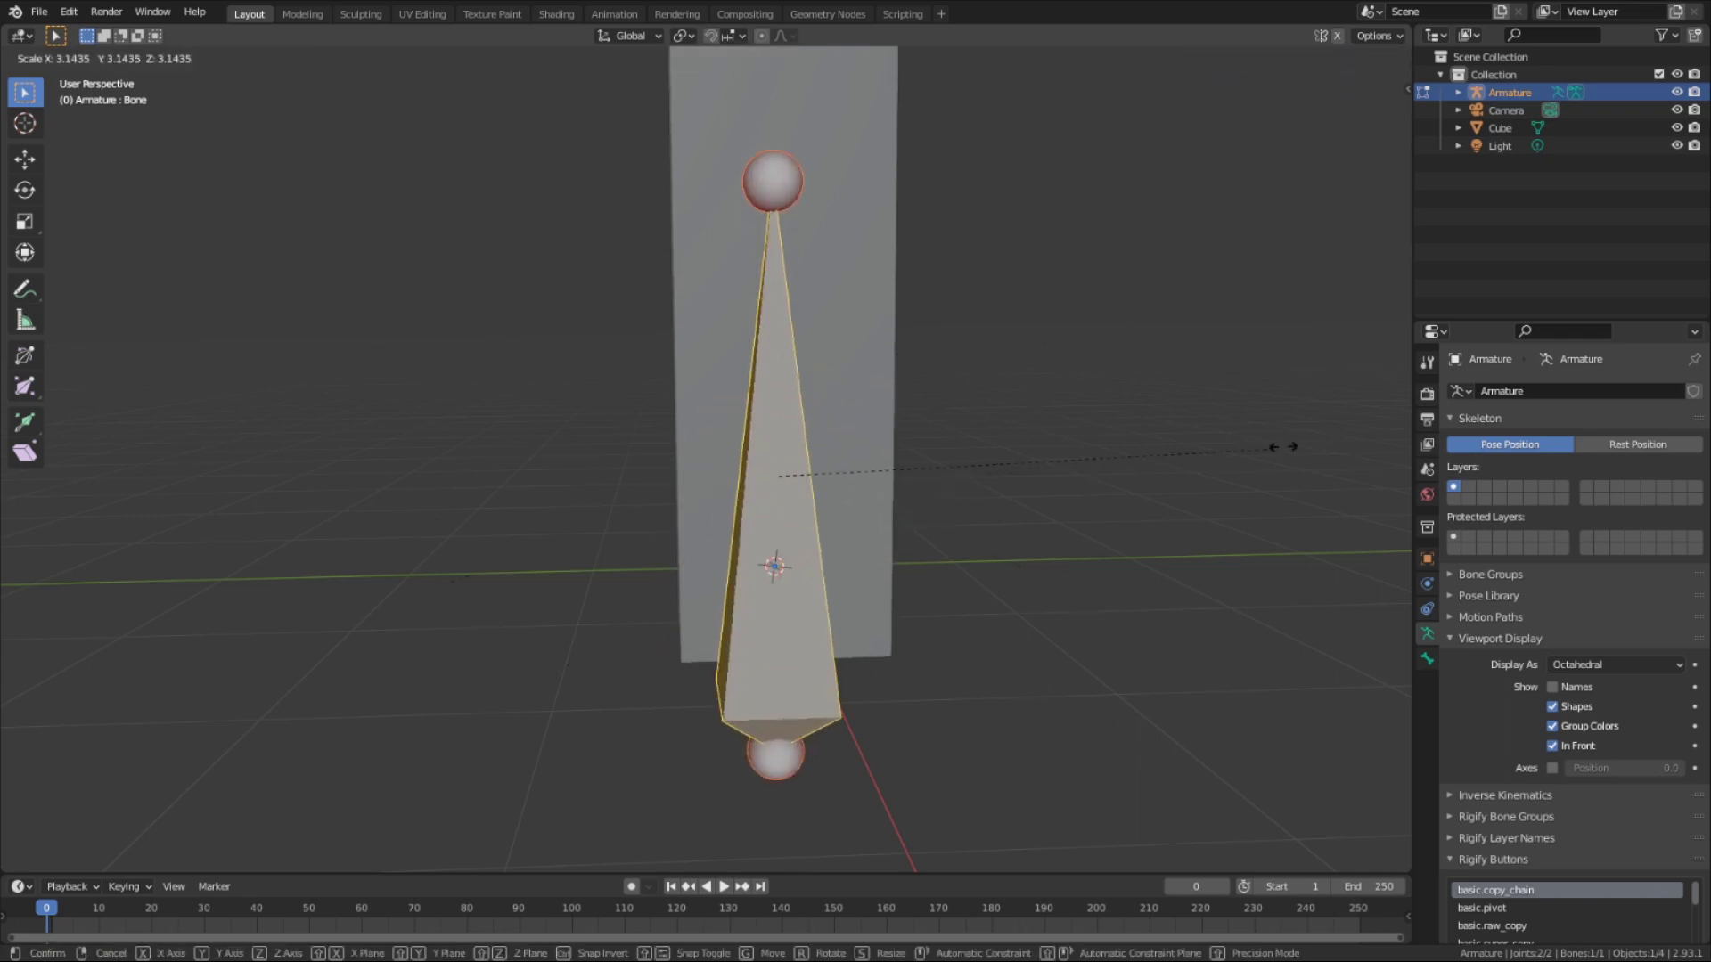
{"action": "key", "text": "Escape"}
Add a second bone to the armature at a 3D cursor position beside the column, near the Y axis
{"action": "scroll", "coordinate": [888, 651], "scroll_direction": "down", "scroll_amount": 4}
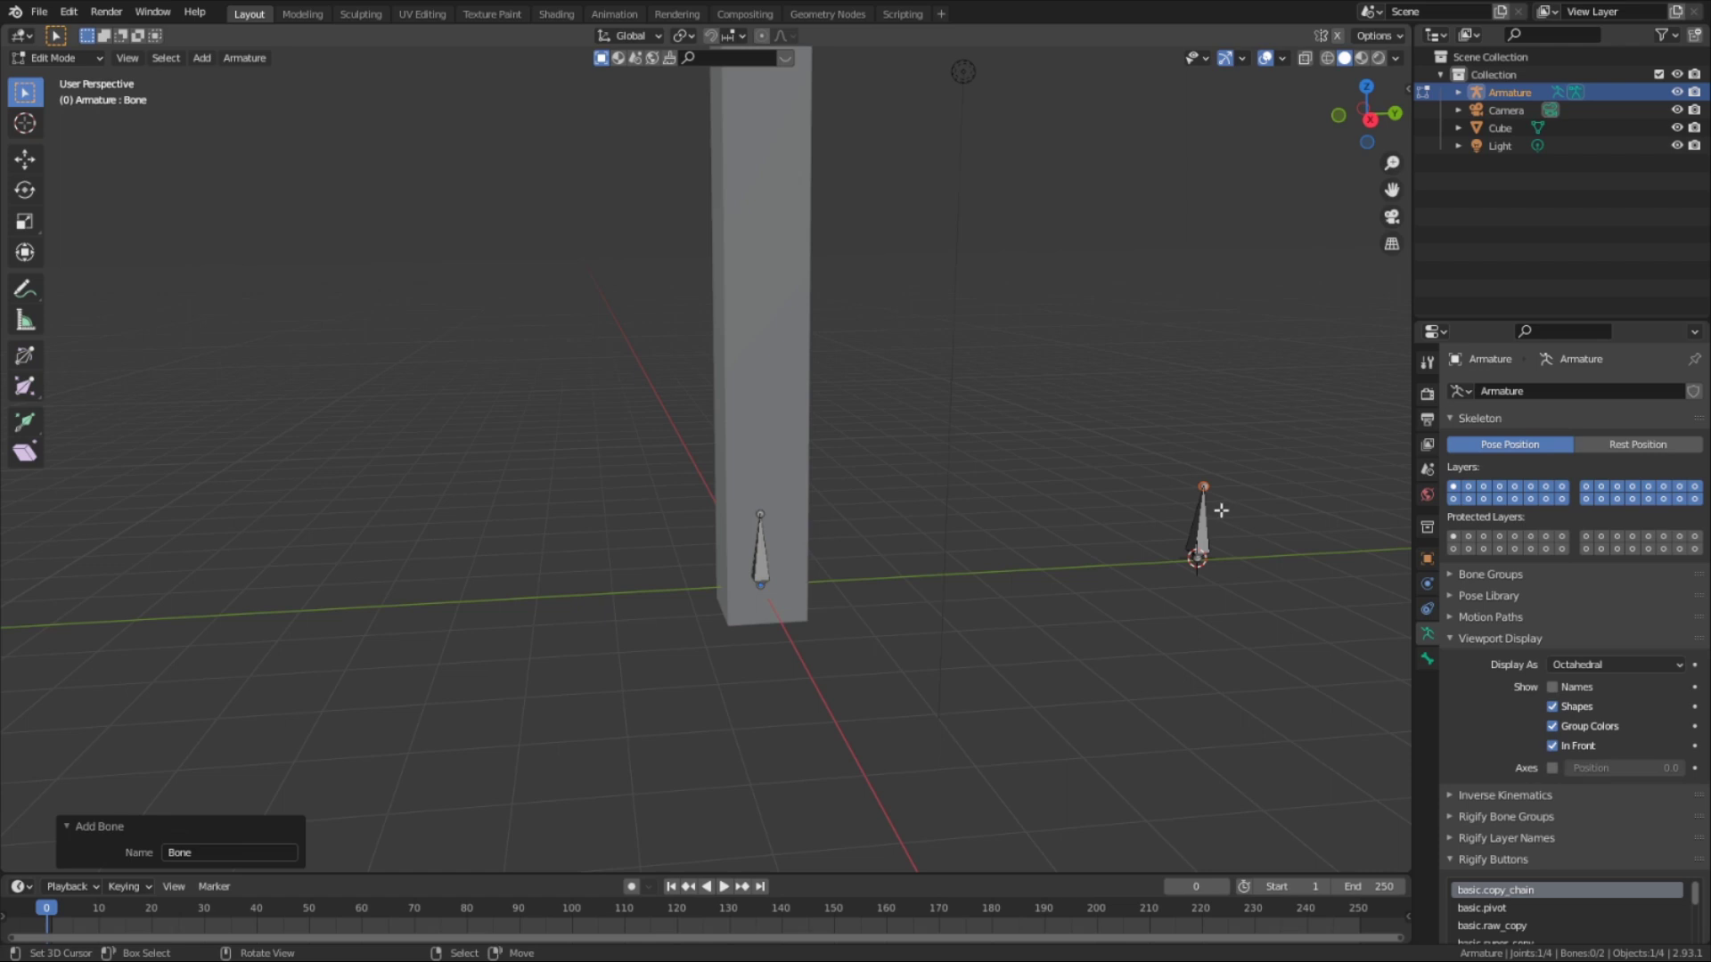
{"action": "middle_click_drag", "start_coordinate": [1063, 612], "coordinate": [763, 584]}
{"action": "scroll", "coordinate": [1004, 618], "scroll_direction": "up", "scroll_amount": 2}
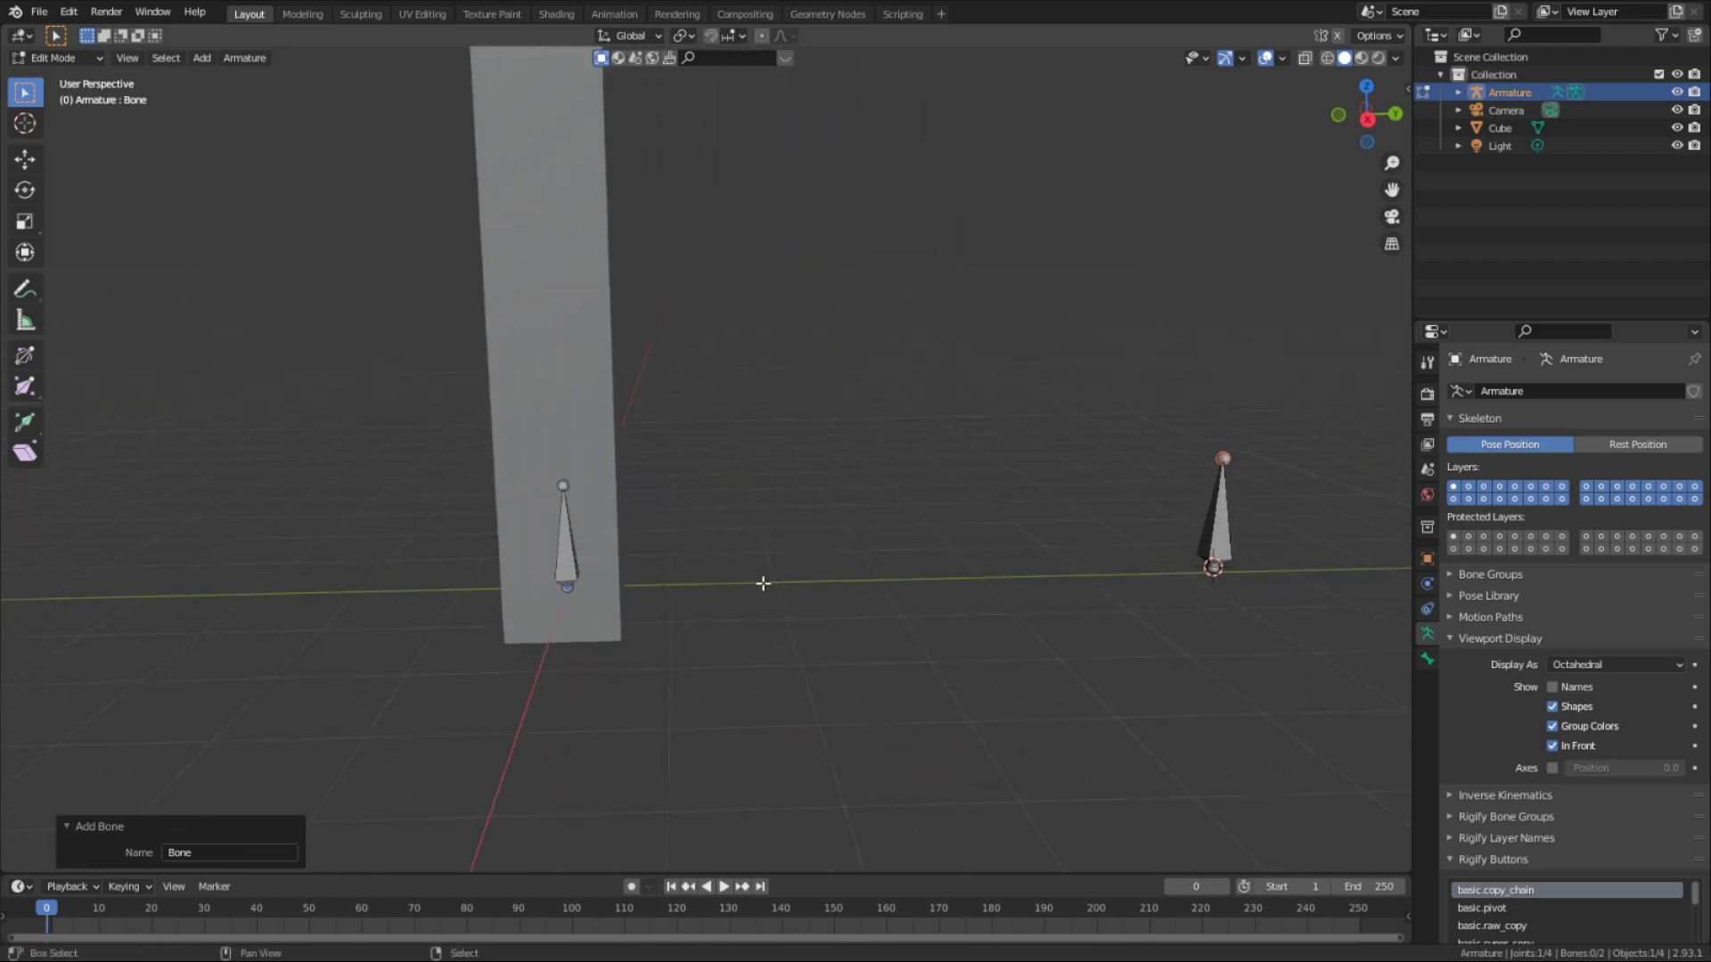
Duplicate the column's bone and slide the copy along Y to just before the second bone
{"action": "left_click", "coordinate": [568, 562]}
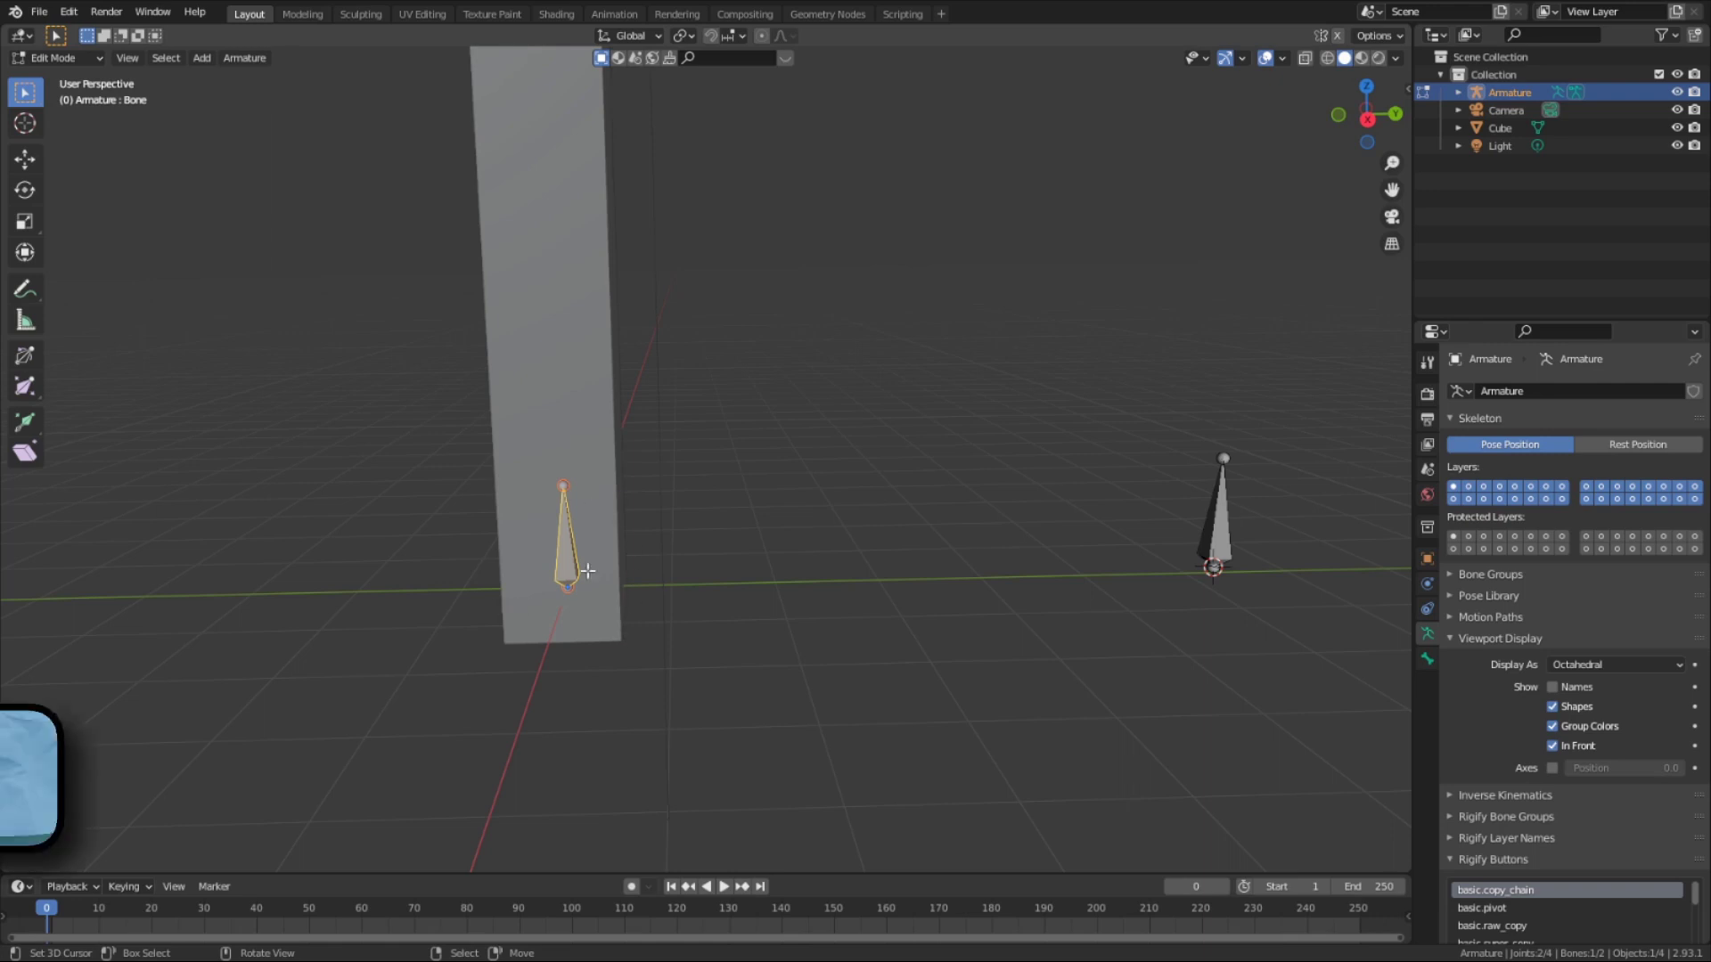
{"action": "key", "text": "shift+d"}
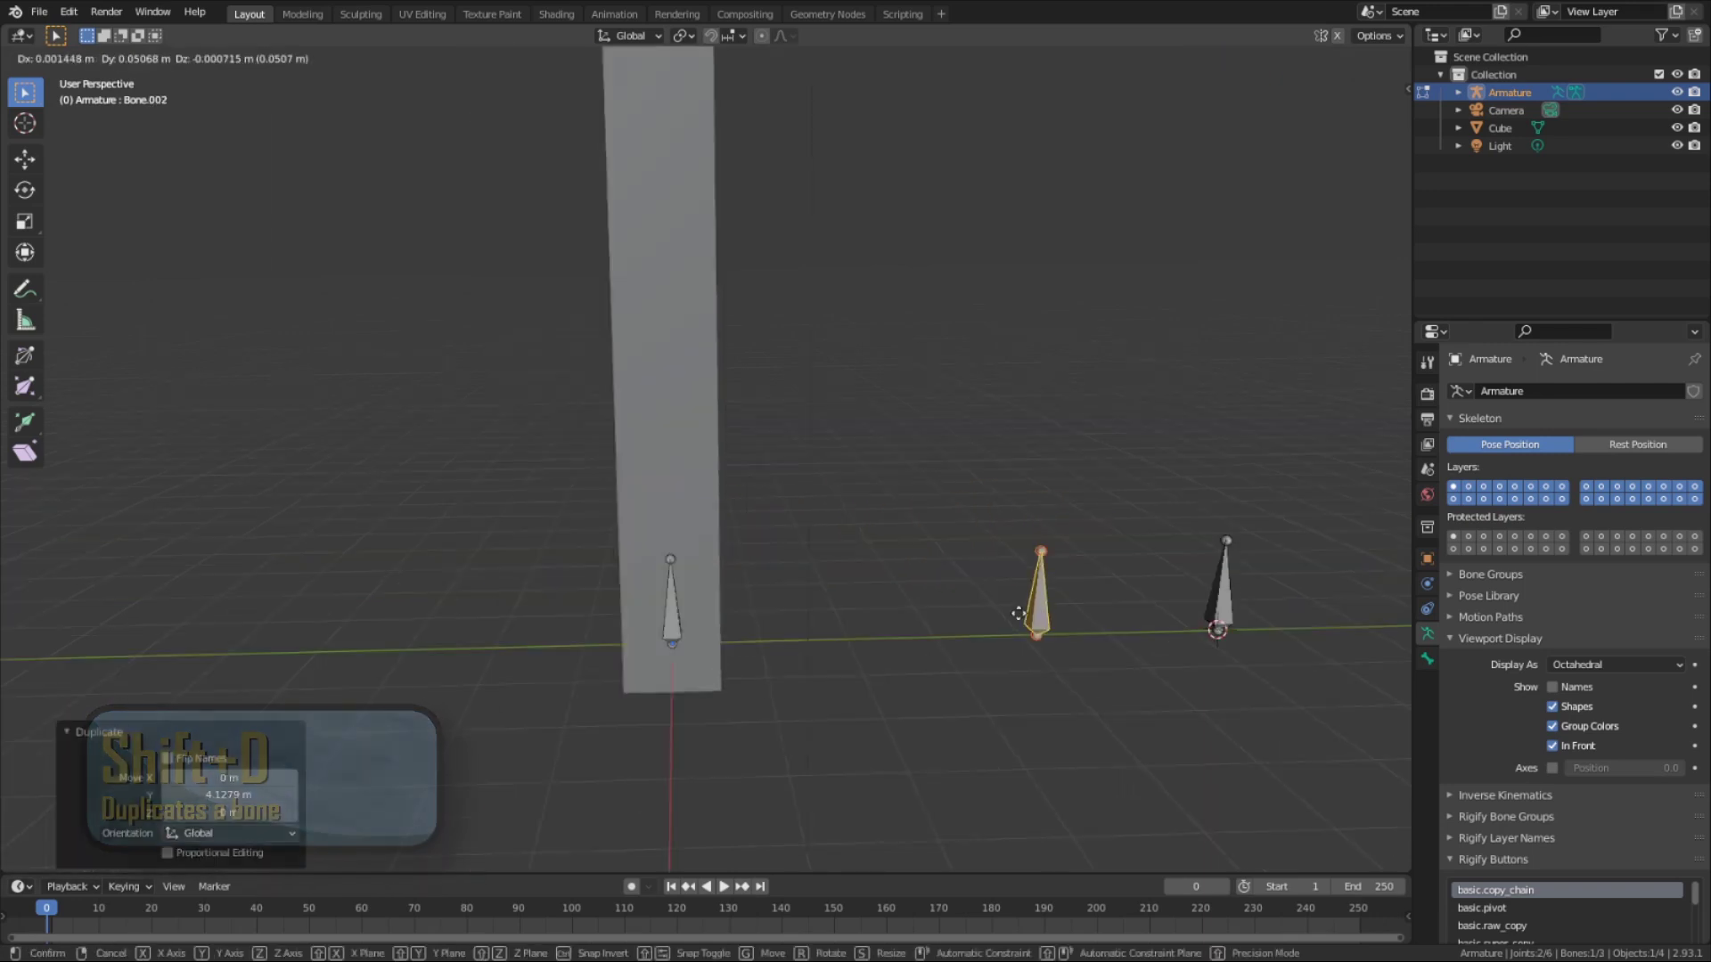
{"action": "key", "text": "y"}
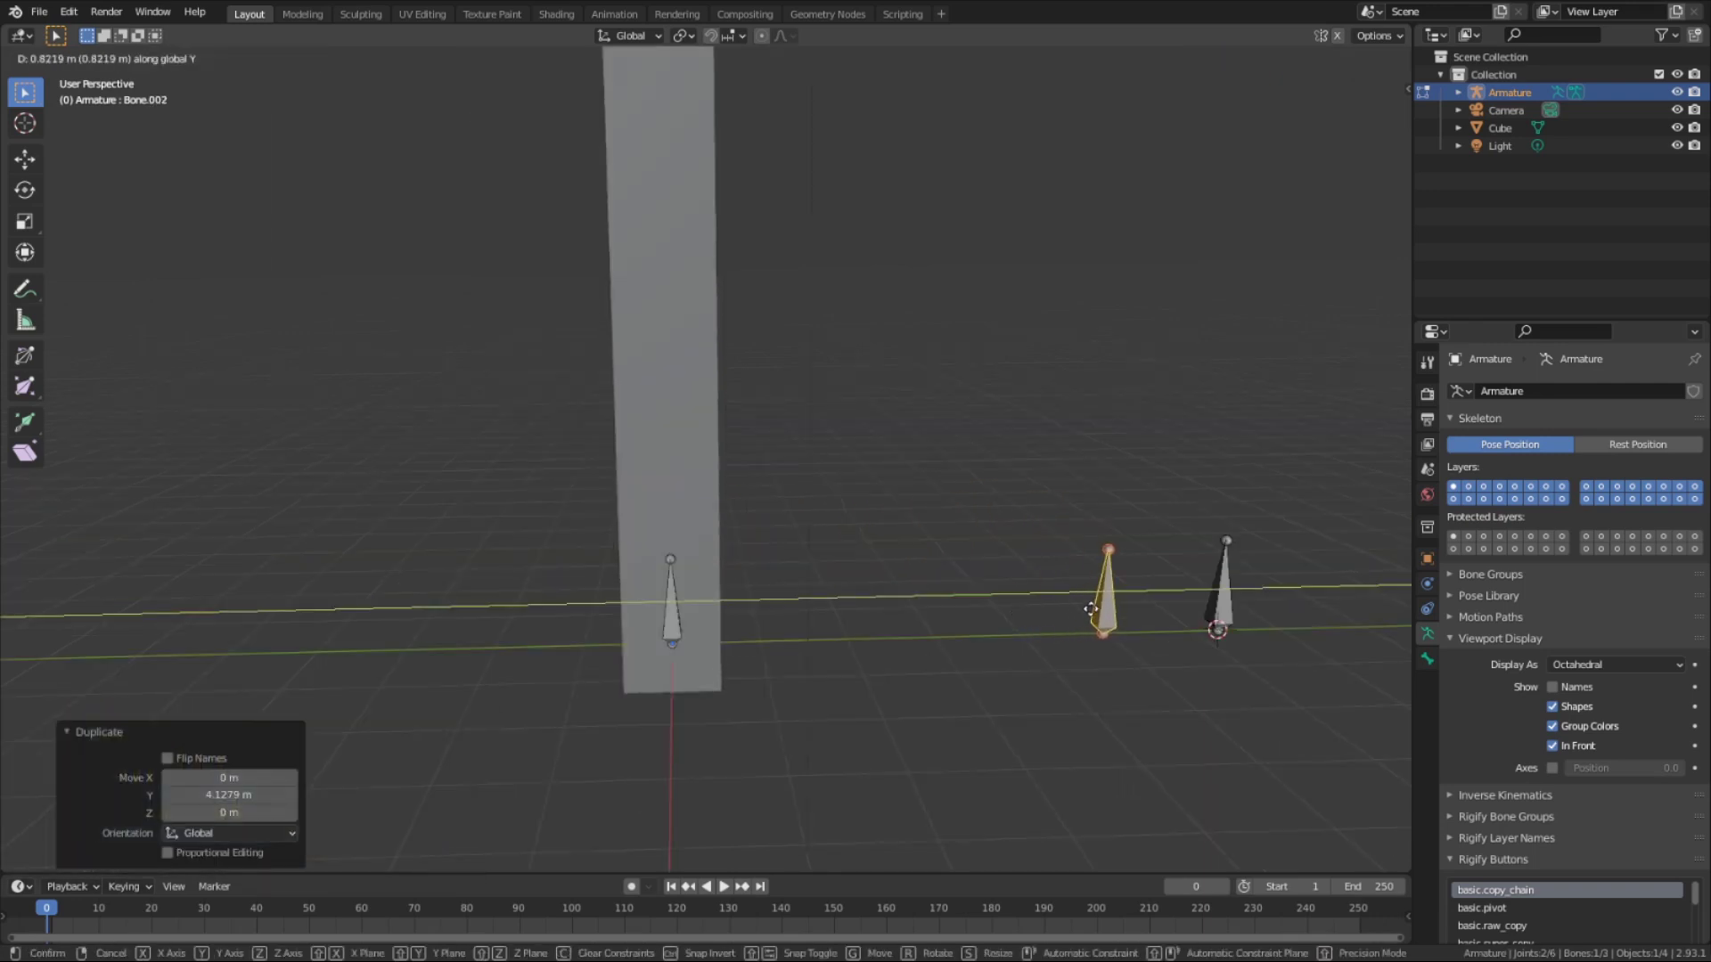
{"action": "left_click", "coordinate": [1115, 603]}
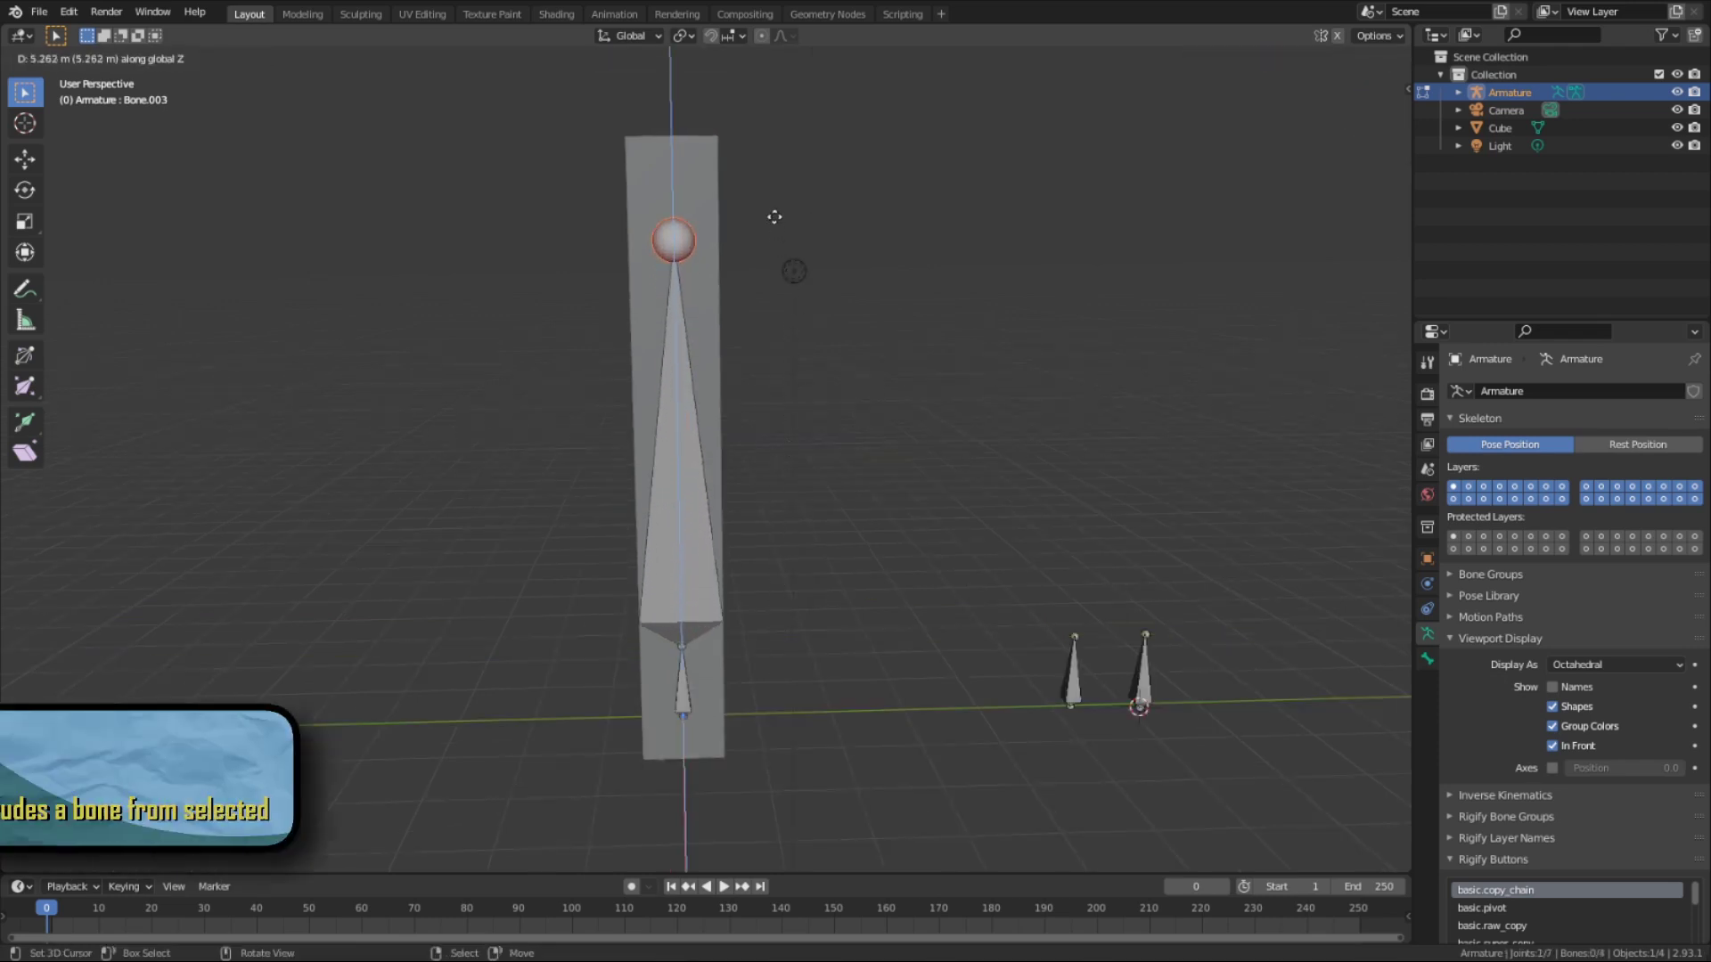
Extrude a long bone along Z from the base bone's tip to near the column's top and subdivide it into six bones
{"action": "left_click", "coordinate": [747, 173]}
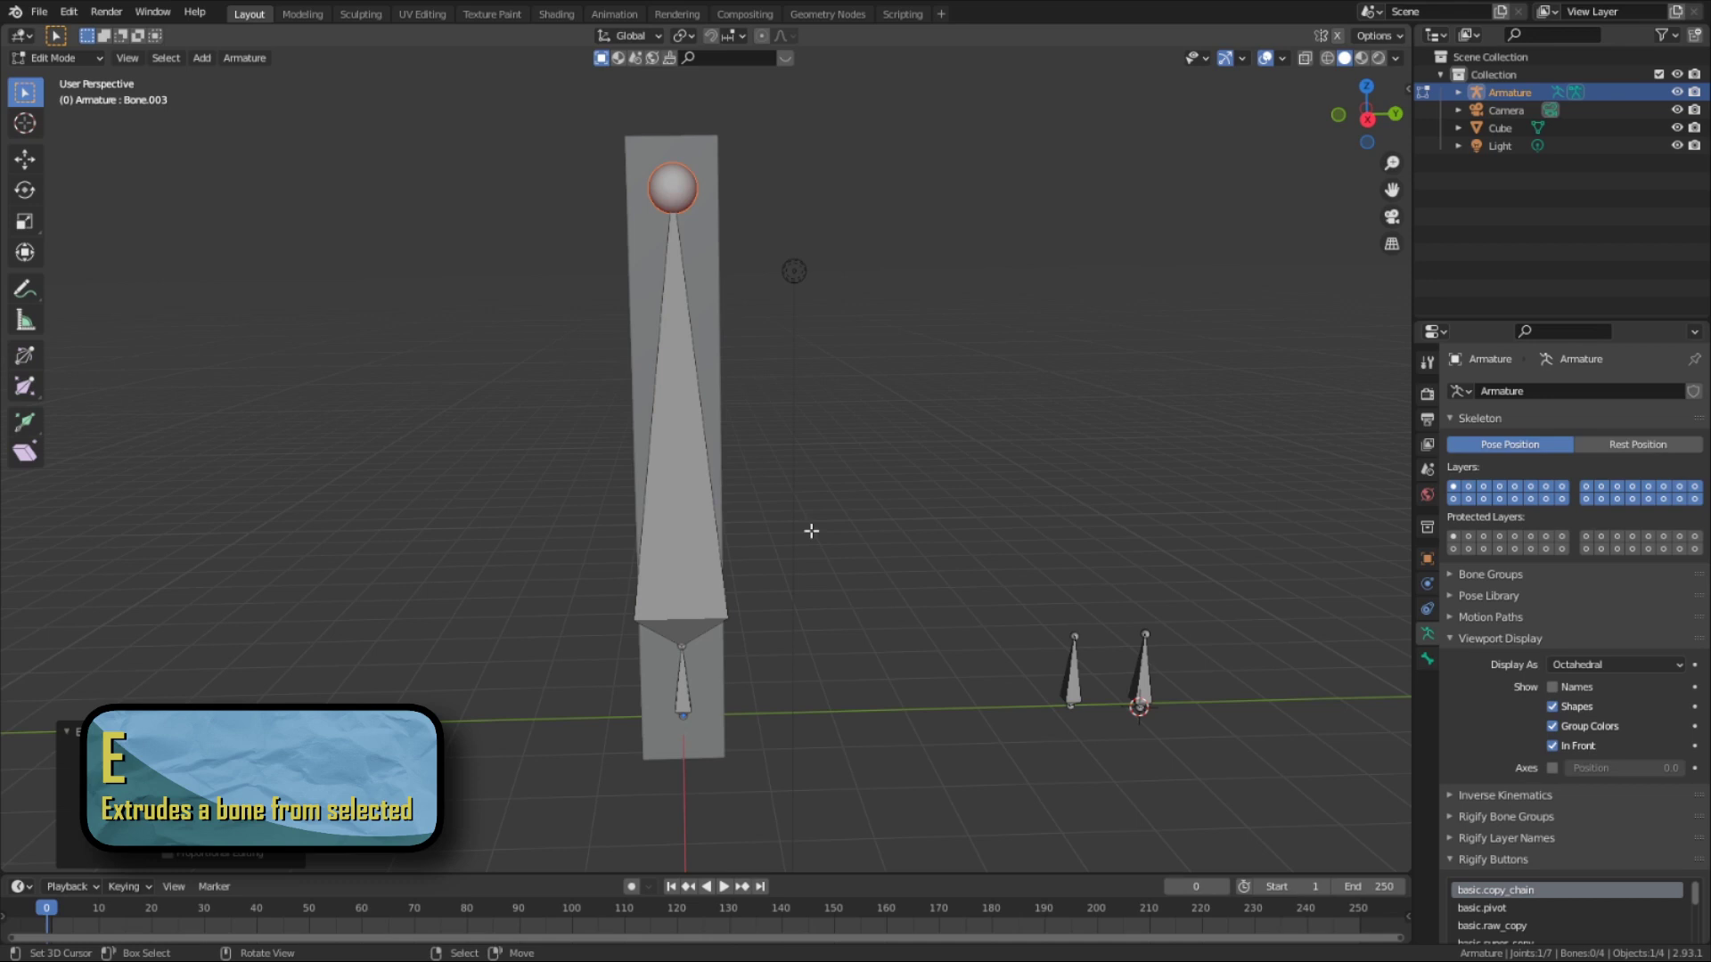
{"action": "left_click", "coordinate": [704, 520]}
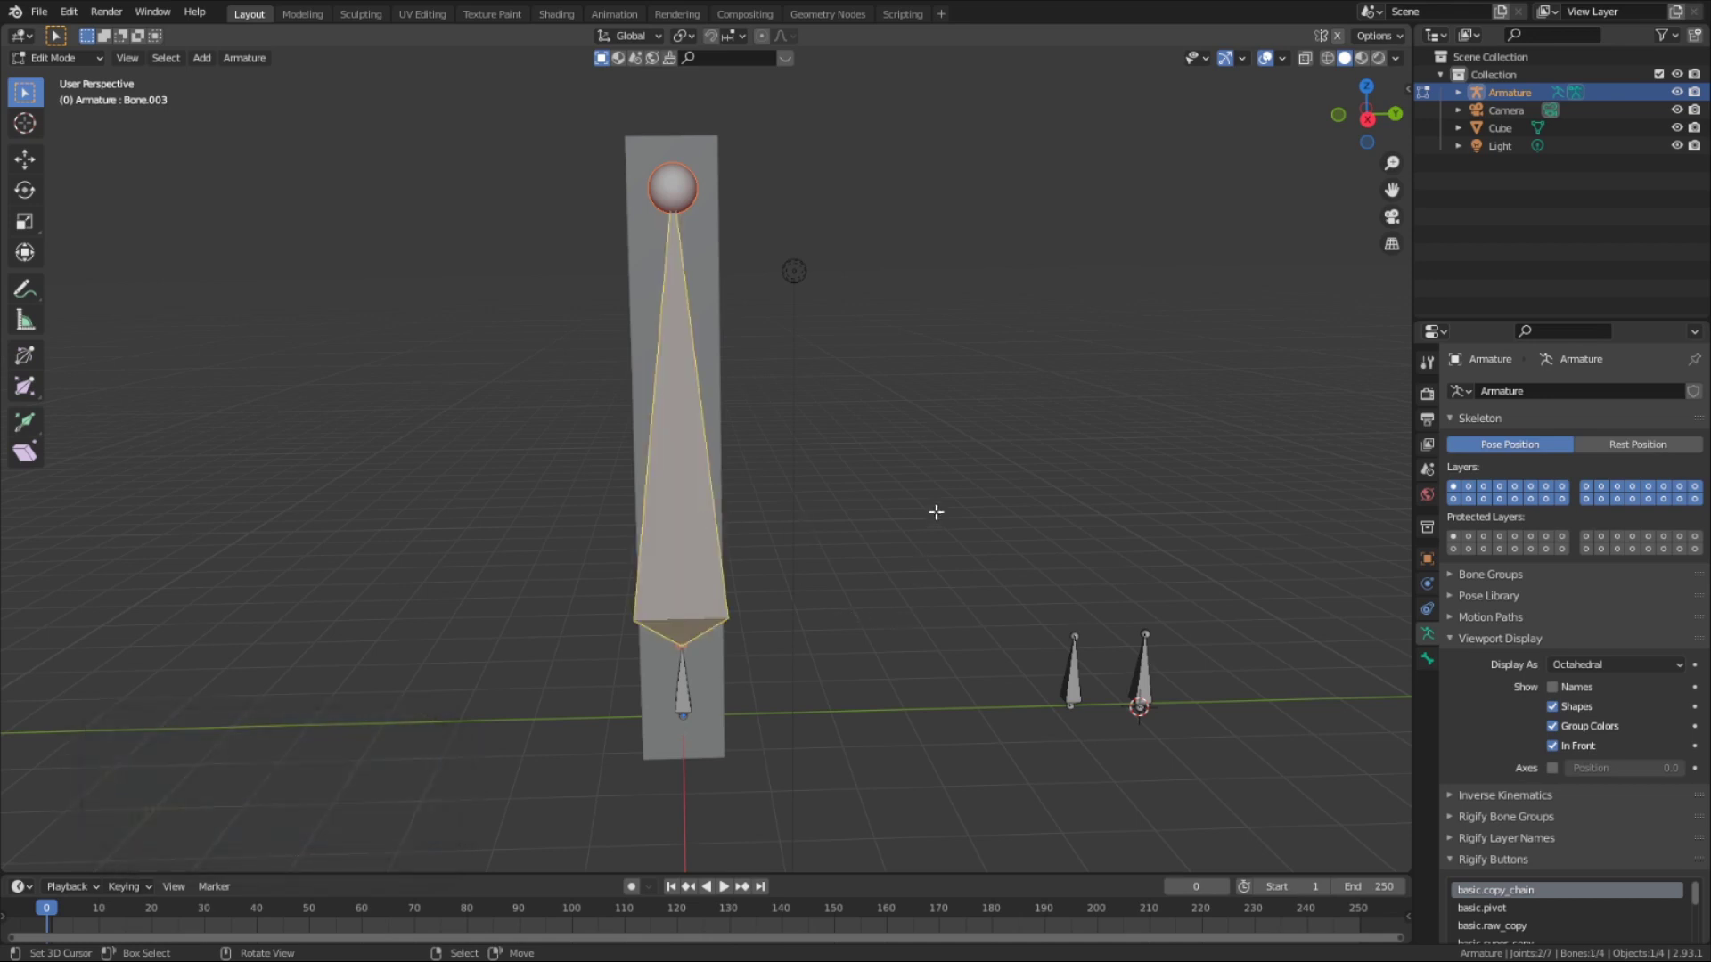
{"action": "key", "text": "w"}
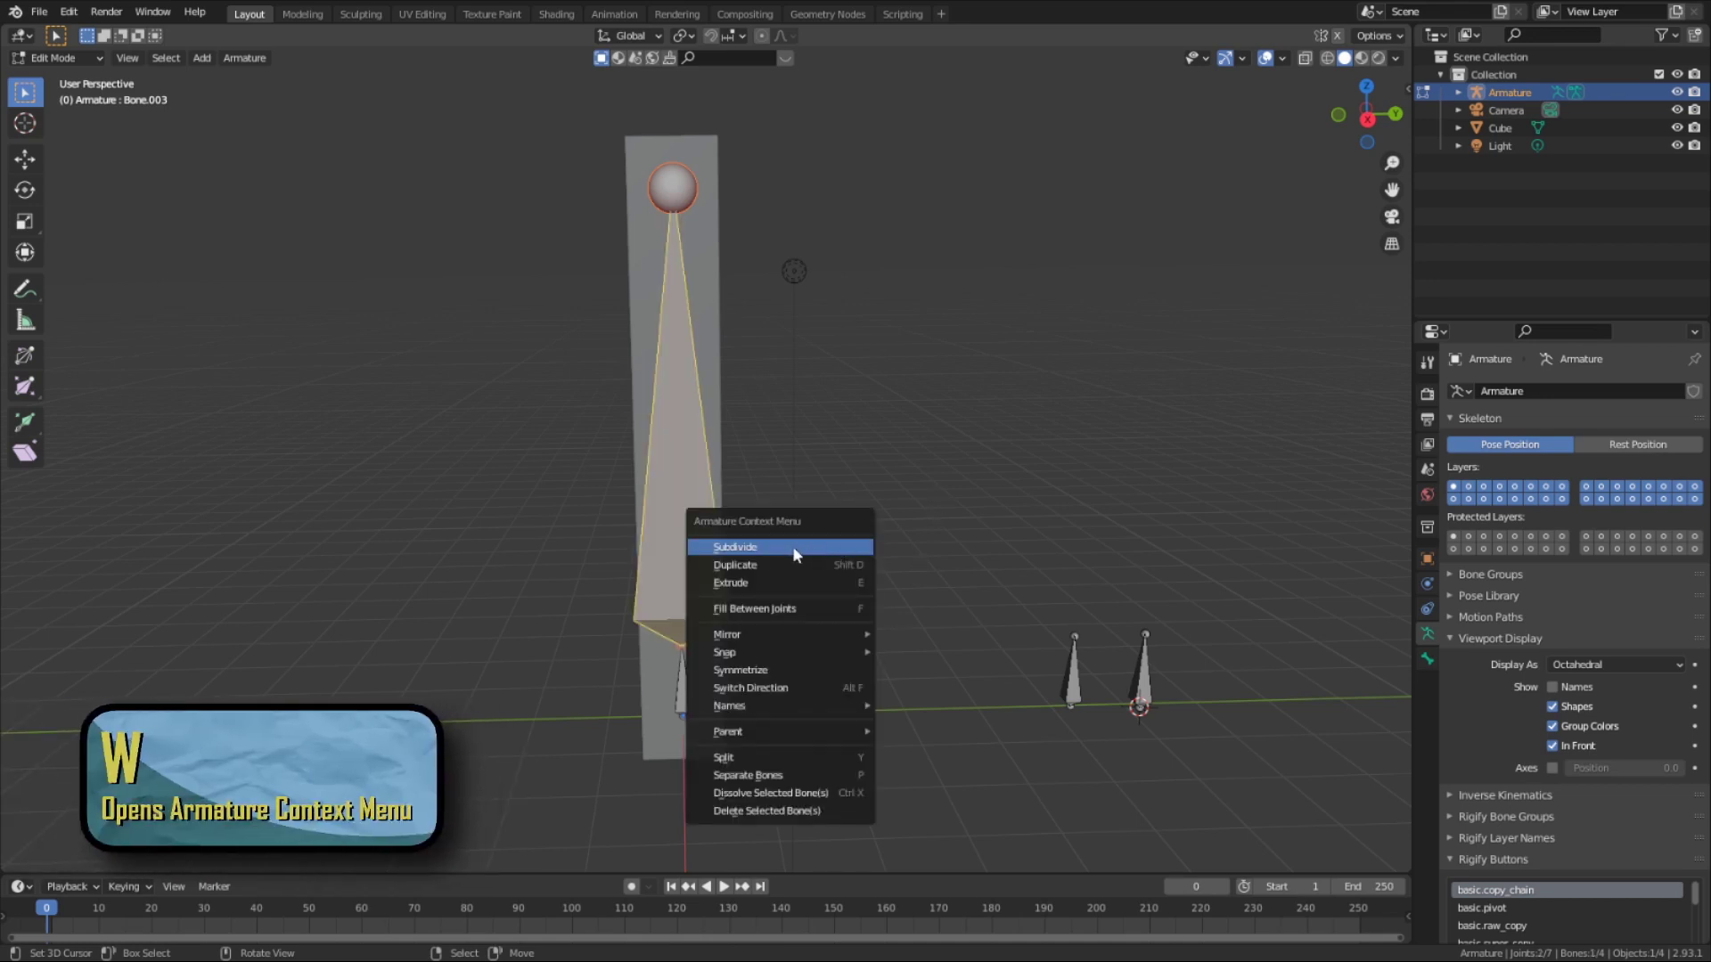
{"action": "left_click", "coordinate": [793, 554]}
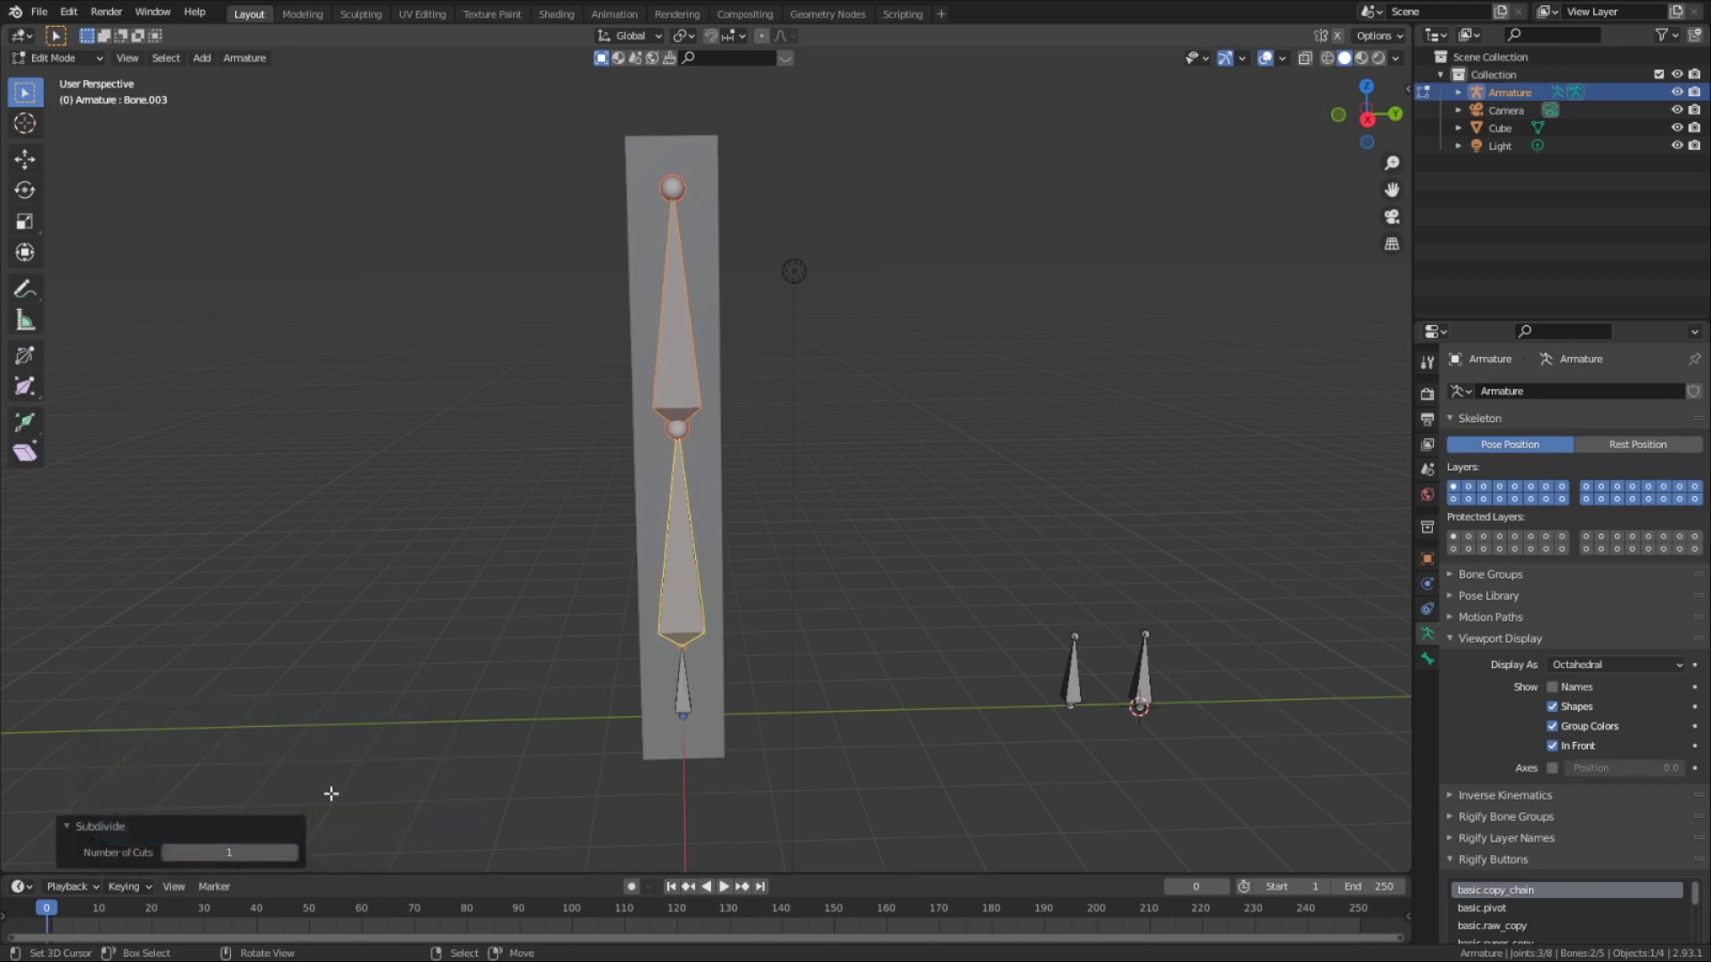
{"action": "left_click_drag", "start_coordinate": [228, 851], "coordinate": [308, 852]}
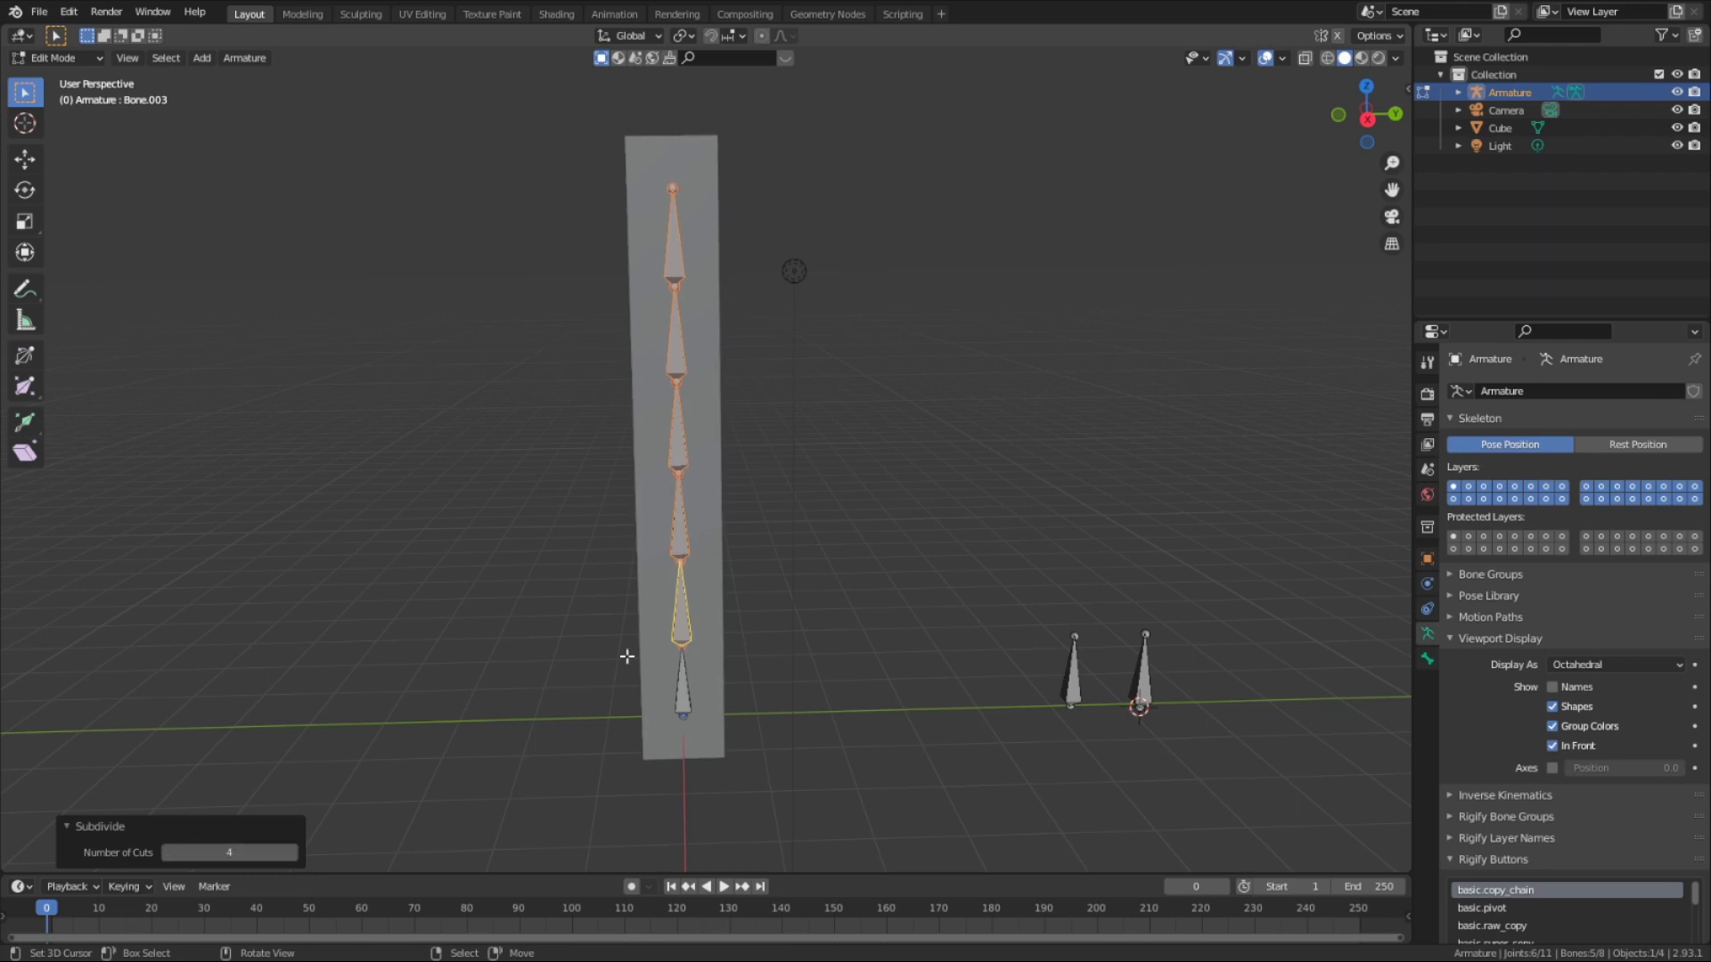
{"action": "middle_click_drag", "start_coordinate": [763, 667], "coordinate": [764, 642]}
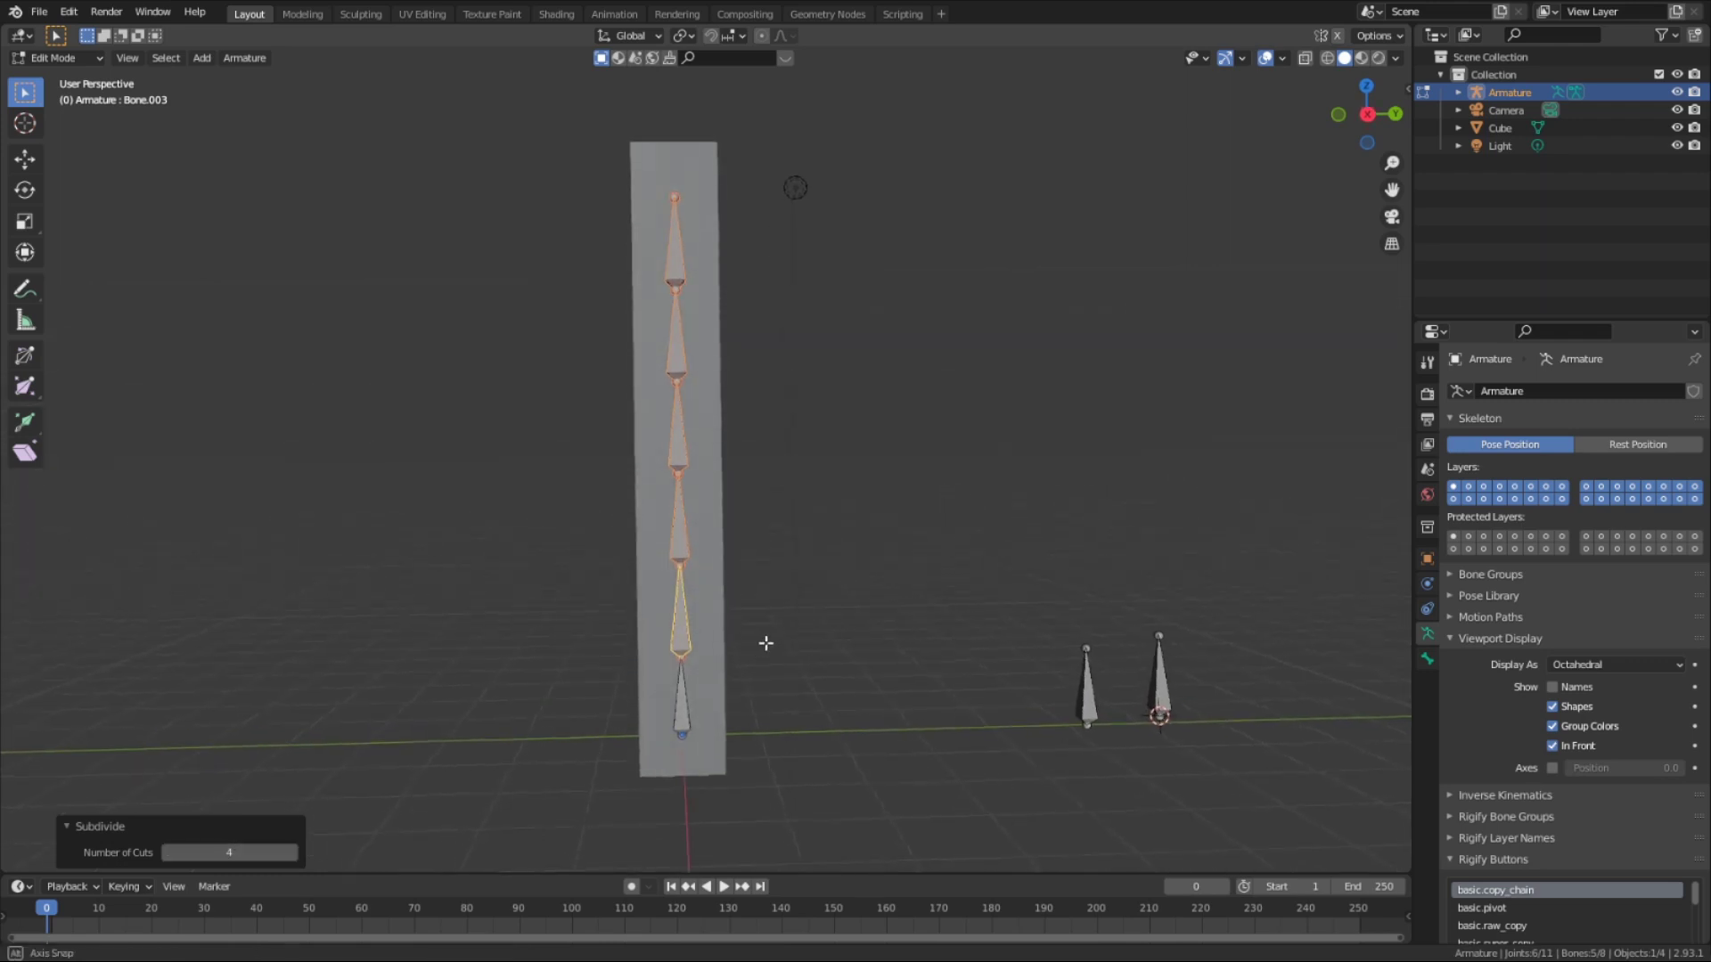
{"action": "left_click", "coordinate": [294, 853]}
Switch the armature to Pose Mode and rotate the chain's top bone about 79.5° toward negative Y
{"action": "middle_click_drag", "start_coordinate": [933, 580], "coordinate": [938, 614]}
{"action": "key", "text": "ctrl+Tab"}
{"action": "left_click", "coordinate": [704, 590]}
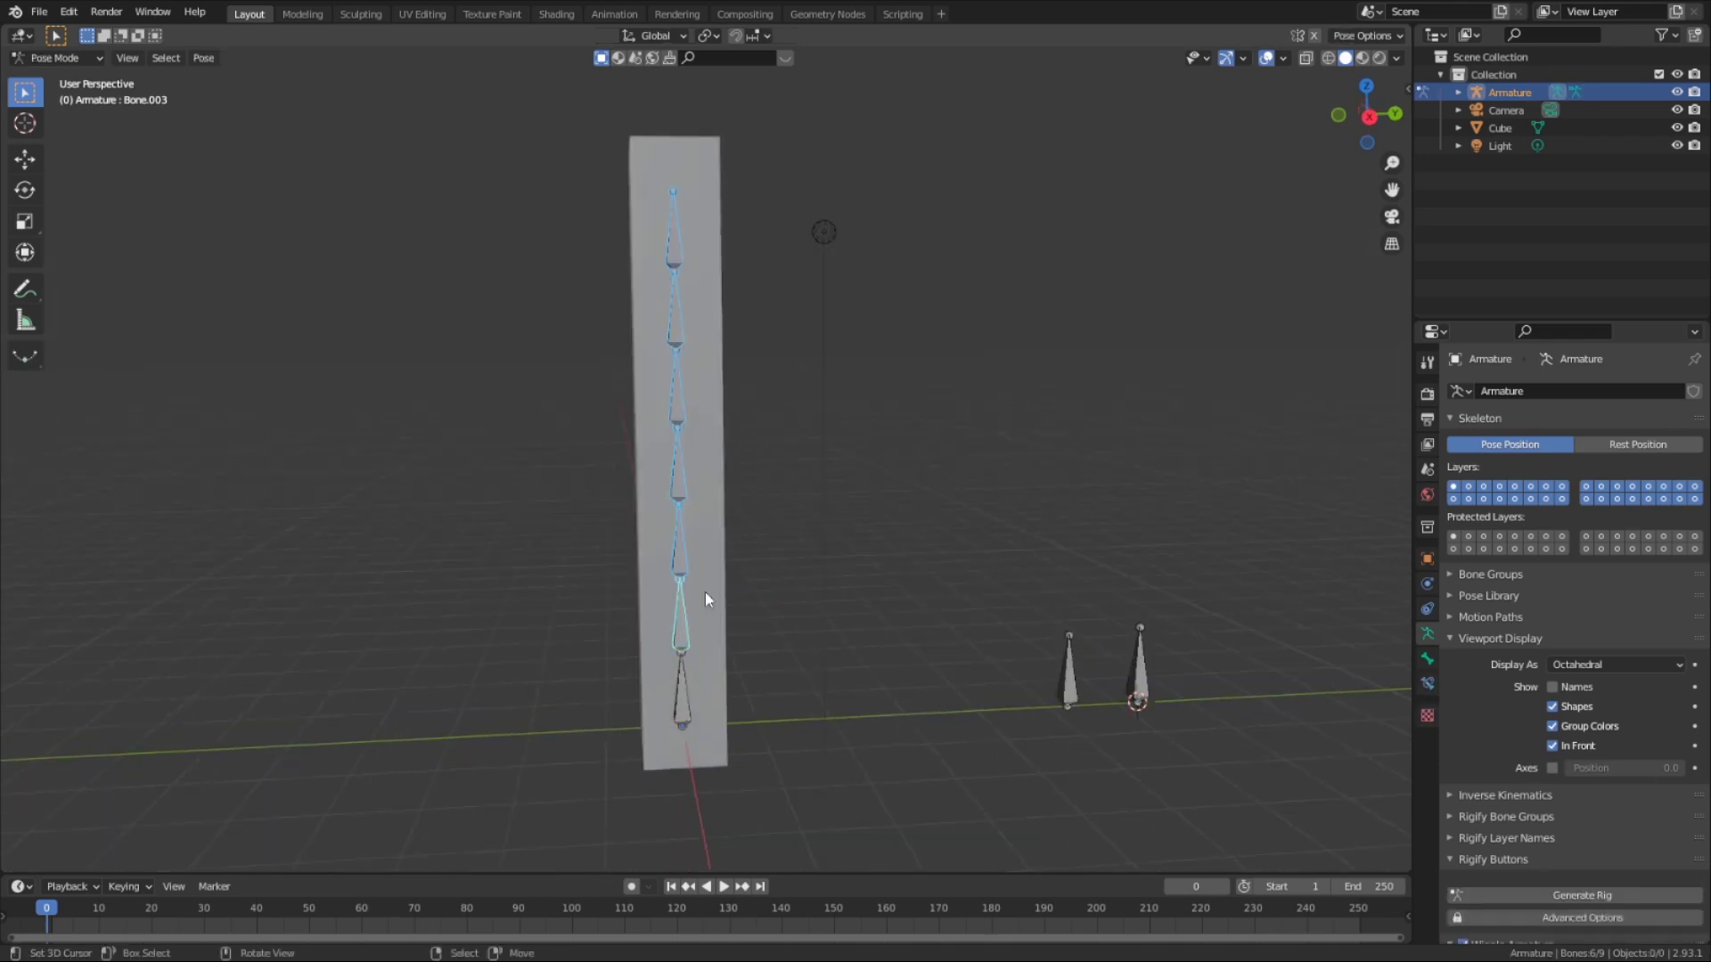
{"action": "left_click", "coordinate": [676, 225]}
{"action": "key", "text": "r"}
{"action": "left_click", "coordinate": [626, 230]}
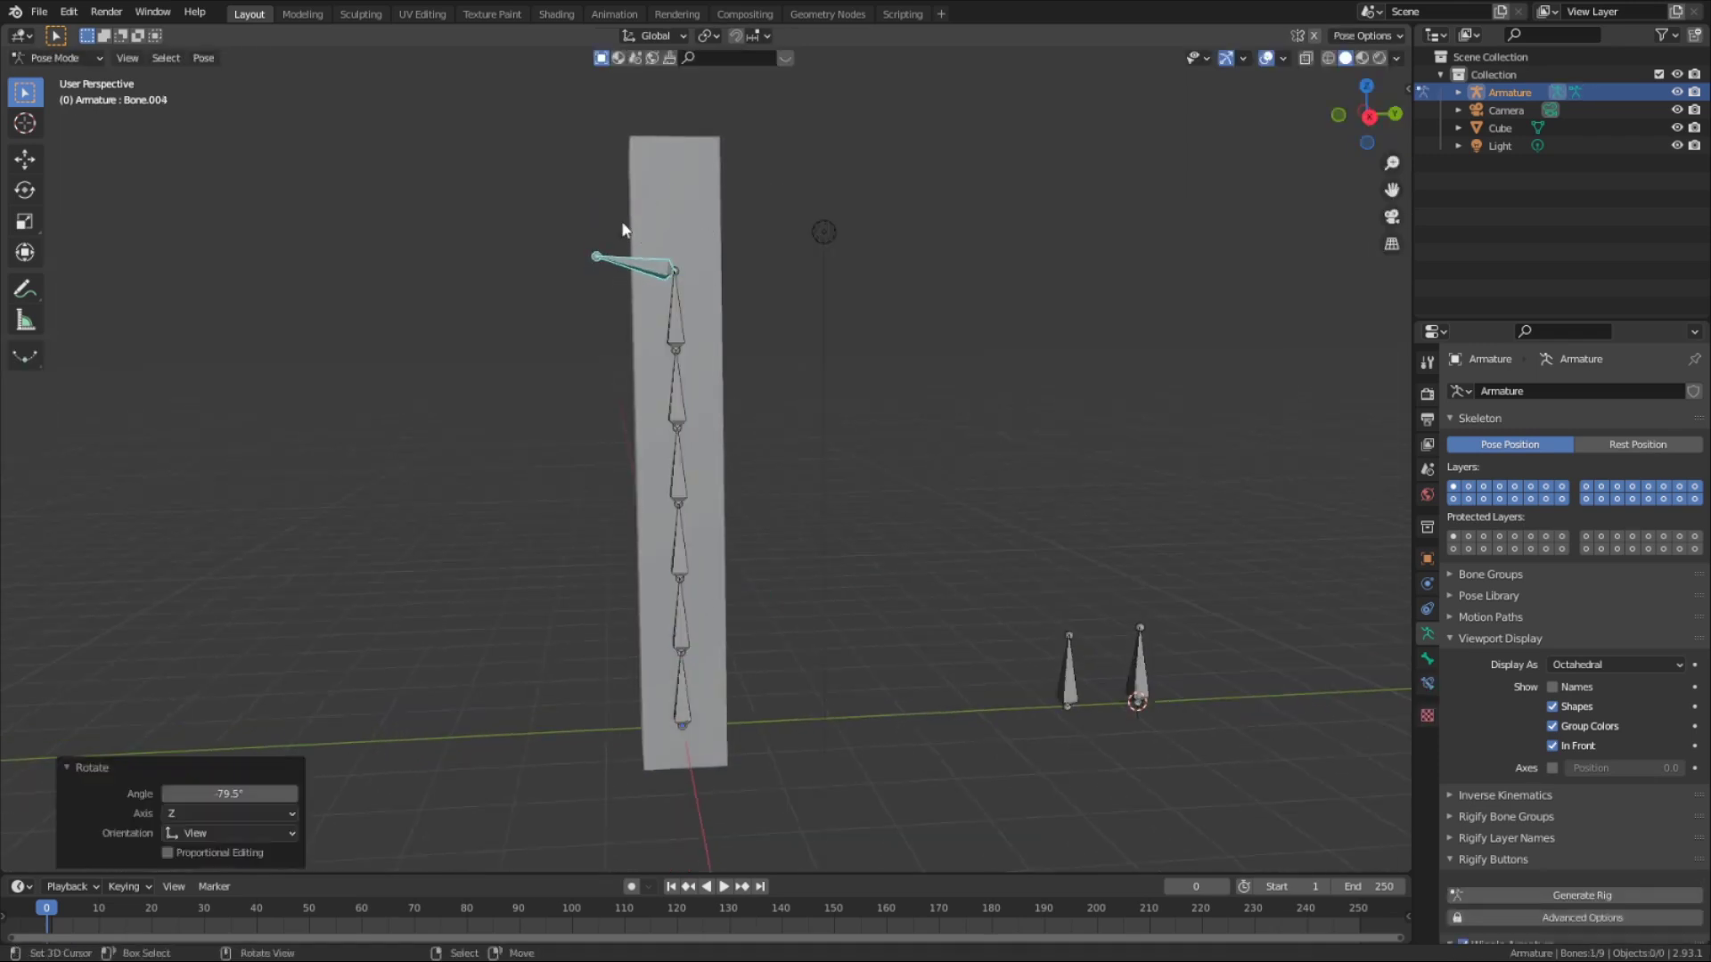
Rotate the chain's second and third bones from the top toward negative Y, the third by about 54.1°
{"action": "left_click", "coordinate": [670, 342]}
{"action": "key", "text": "r"}
{"action": "left_click", "coordinate": [581, 372]}
{"action": "right_click", "coordinate": [678, 389]}
{"action": "key", "text": "r"}
{"action": "left_click", "coordinate": [606, 394]}
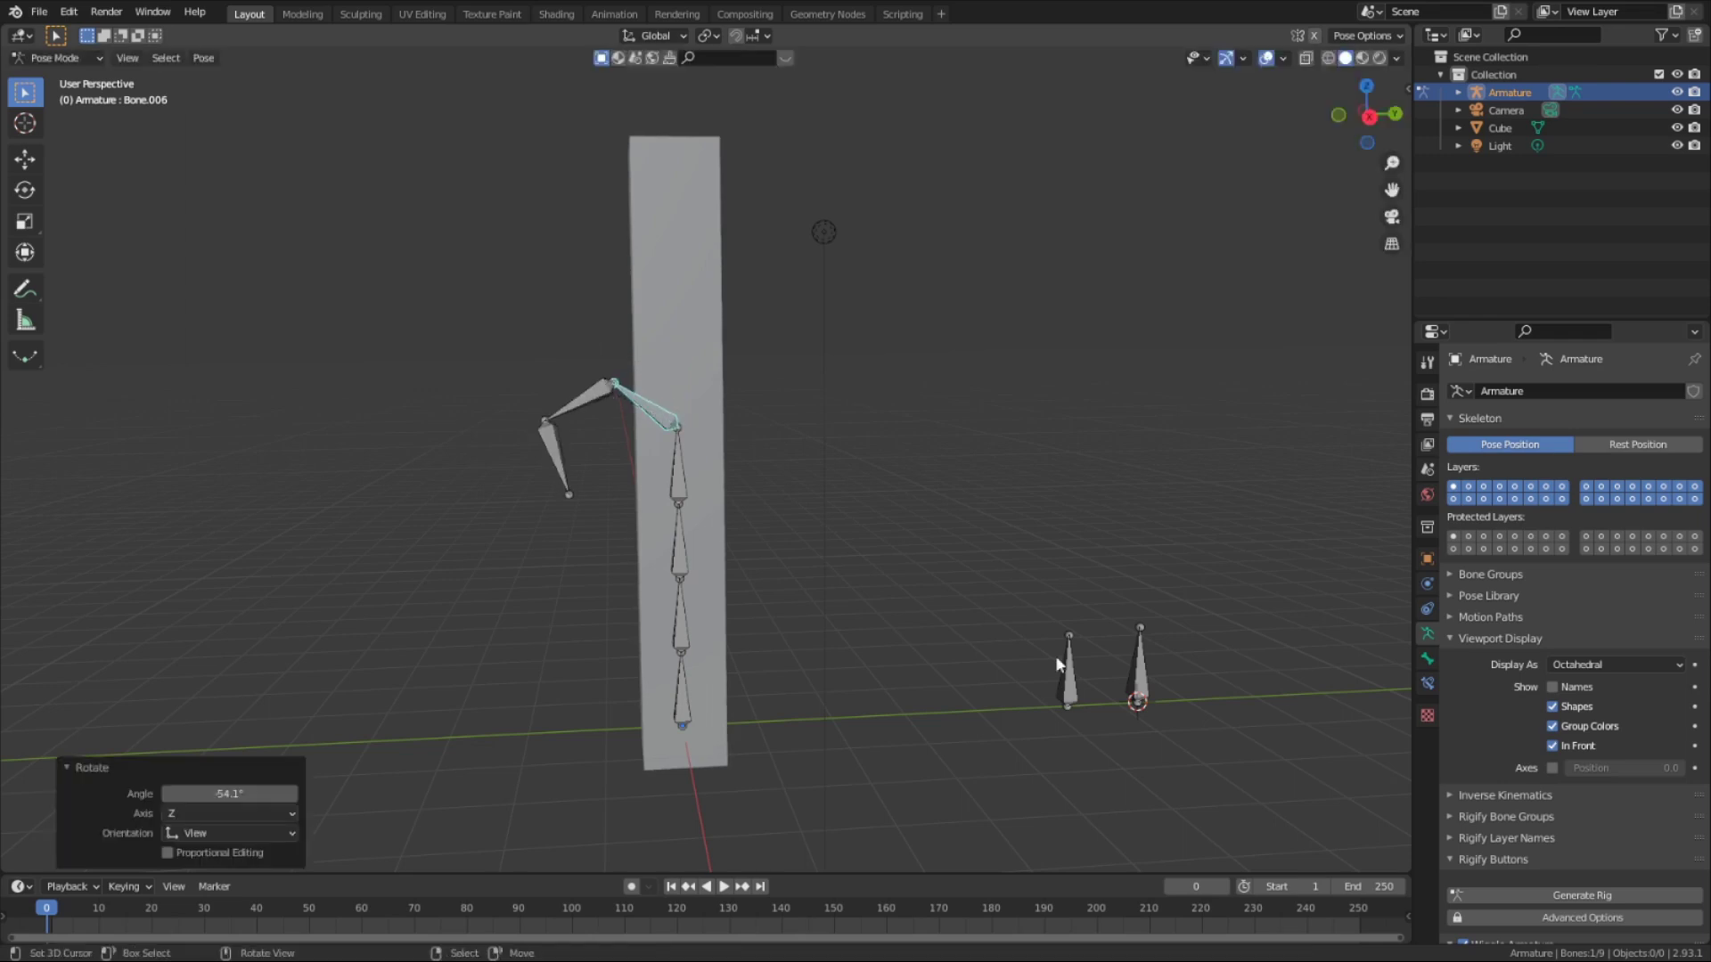
Raise the two loose bones beside the column, shifting the nearer one toward the column and the farther one away
{"action": "right_click", "coordinate": [1056, 661]}
{"action": "key", "text": "g"}
{"action": "left_click", "coordinate": [986, 450]}
{"action": "left_click", "coordinate": [1138, 664]}
{"action": "key", "text": "g"}
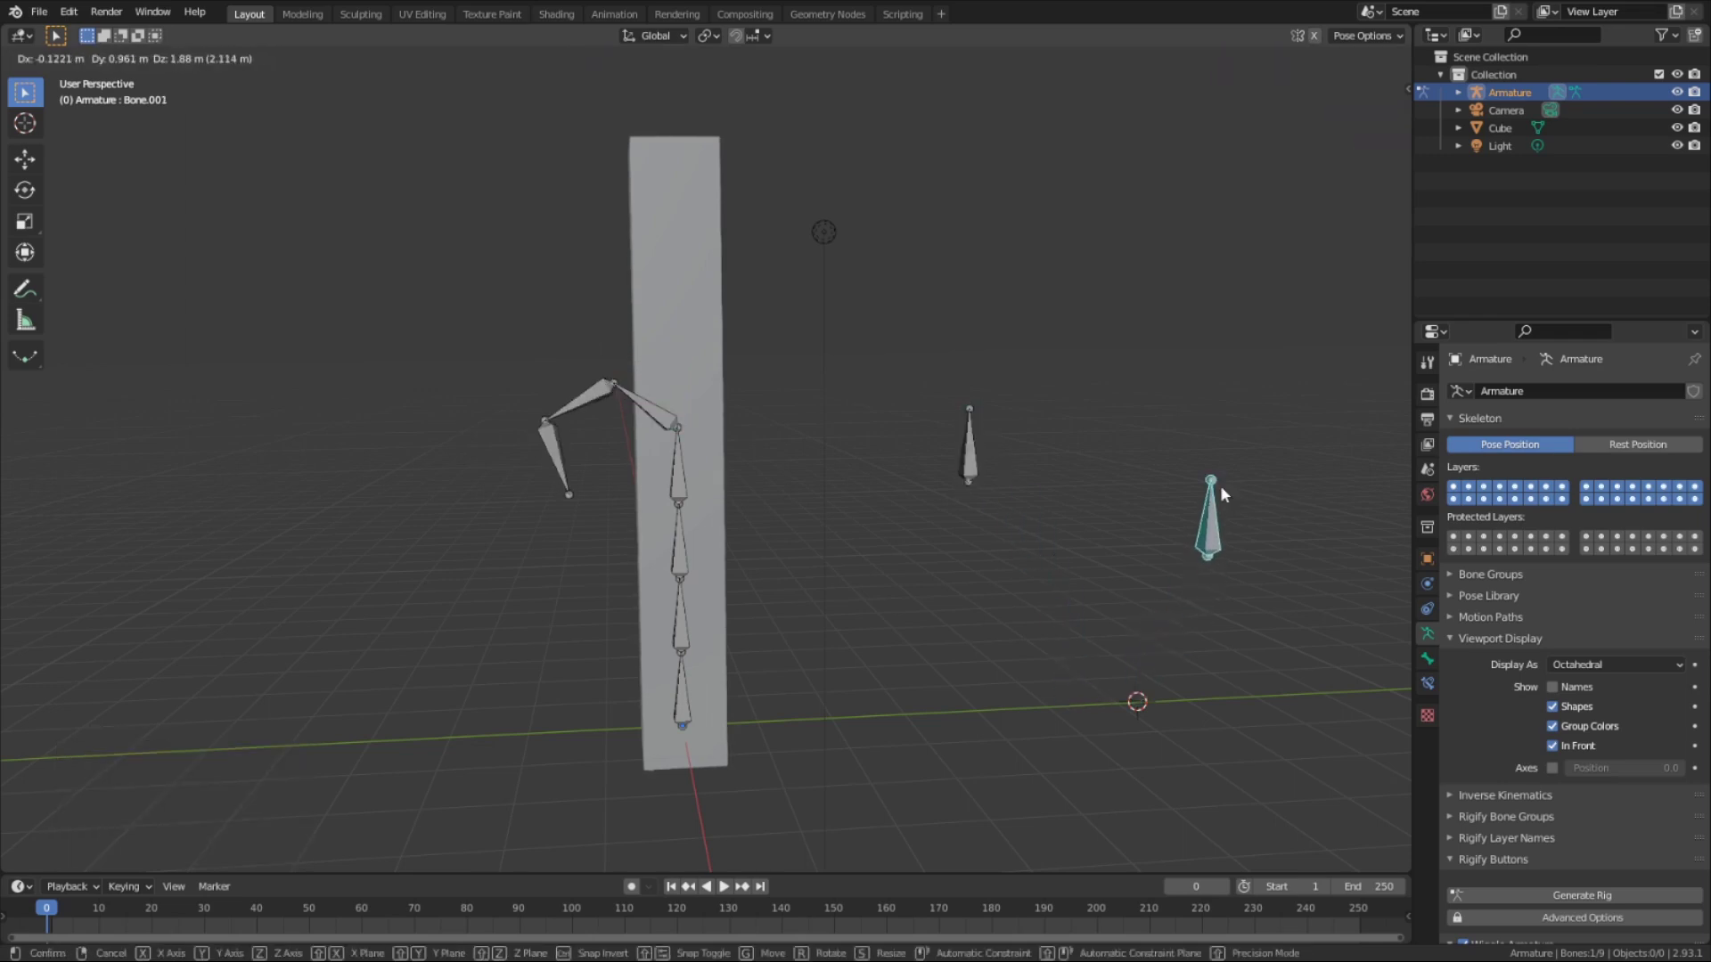
{"action": "left_click", "coordinate": [1221, 485]}
Enlarge the farther loose bone and tilt it with a trackball rotation
{"action": "key", "text": "s"}
{"action": "left_click", "coordinate": [1234, 531]}
{"action": "key", "text": "r"}
{"action": "key", "text": "r"}
{"action": "left_click", "coordinate": [1069, 464]}
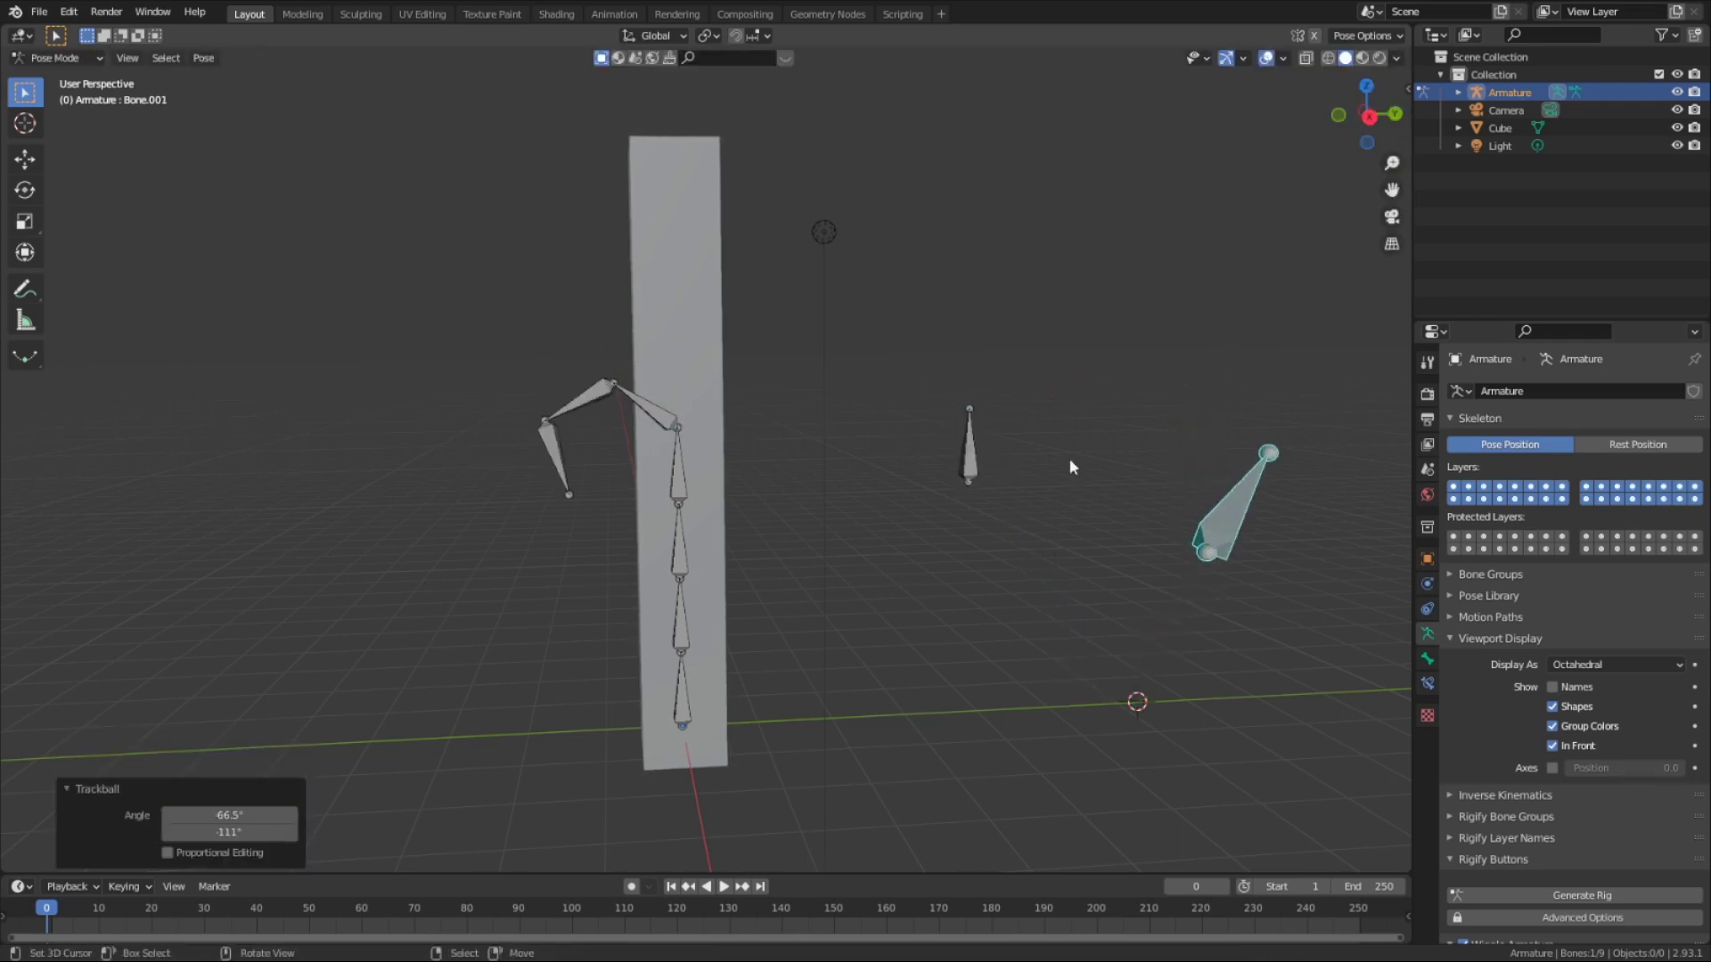
{"action": "key", "text": "c"}
{"action": "left_click_drag", "start_coordinate": [681, 452], "coordinate": [571, 463]}
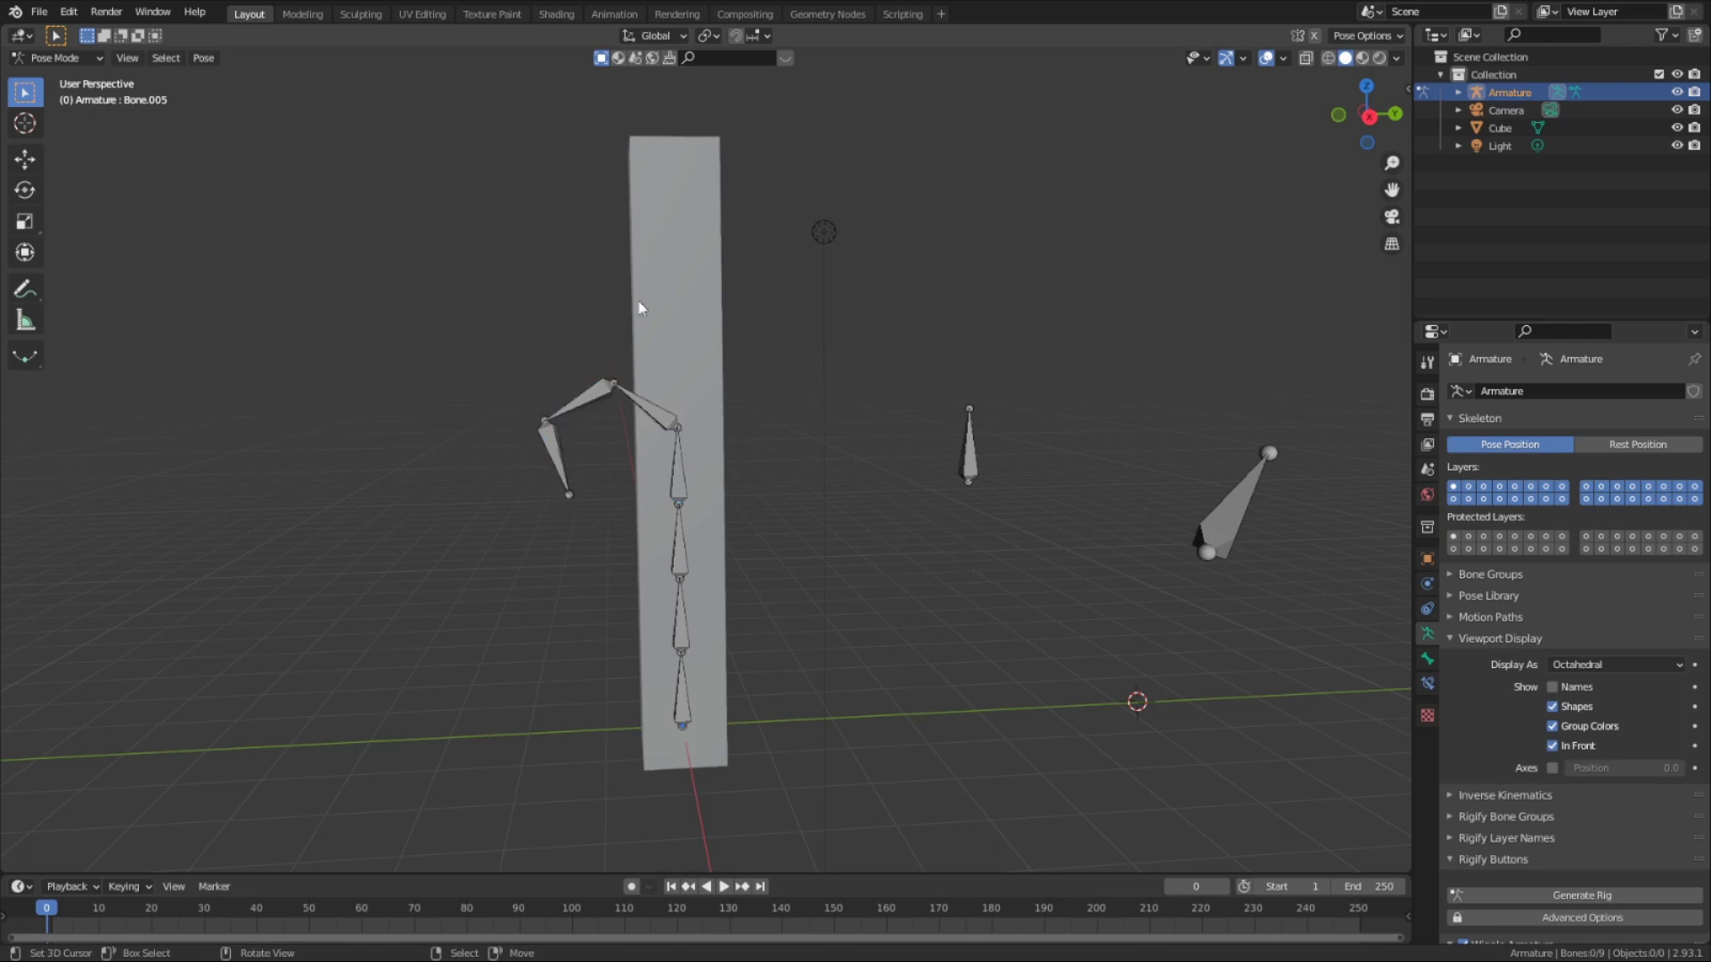
Set the transform orientation to Local and the pivot point to Individual Origins
{"action": "key", "text": "comma"}
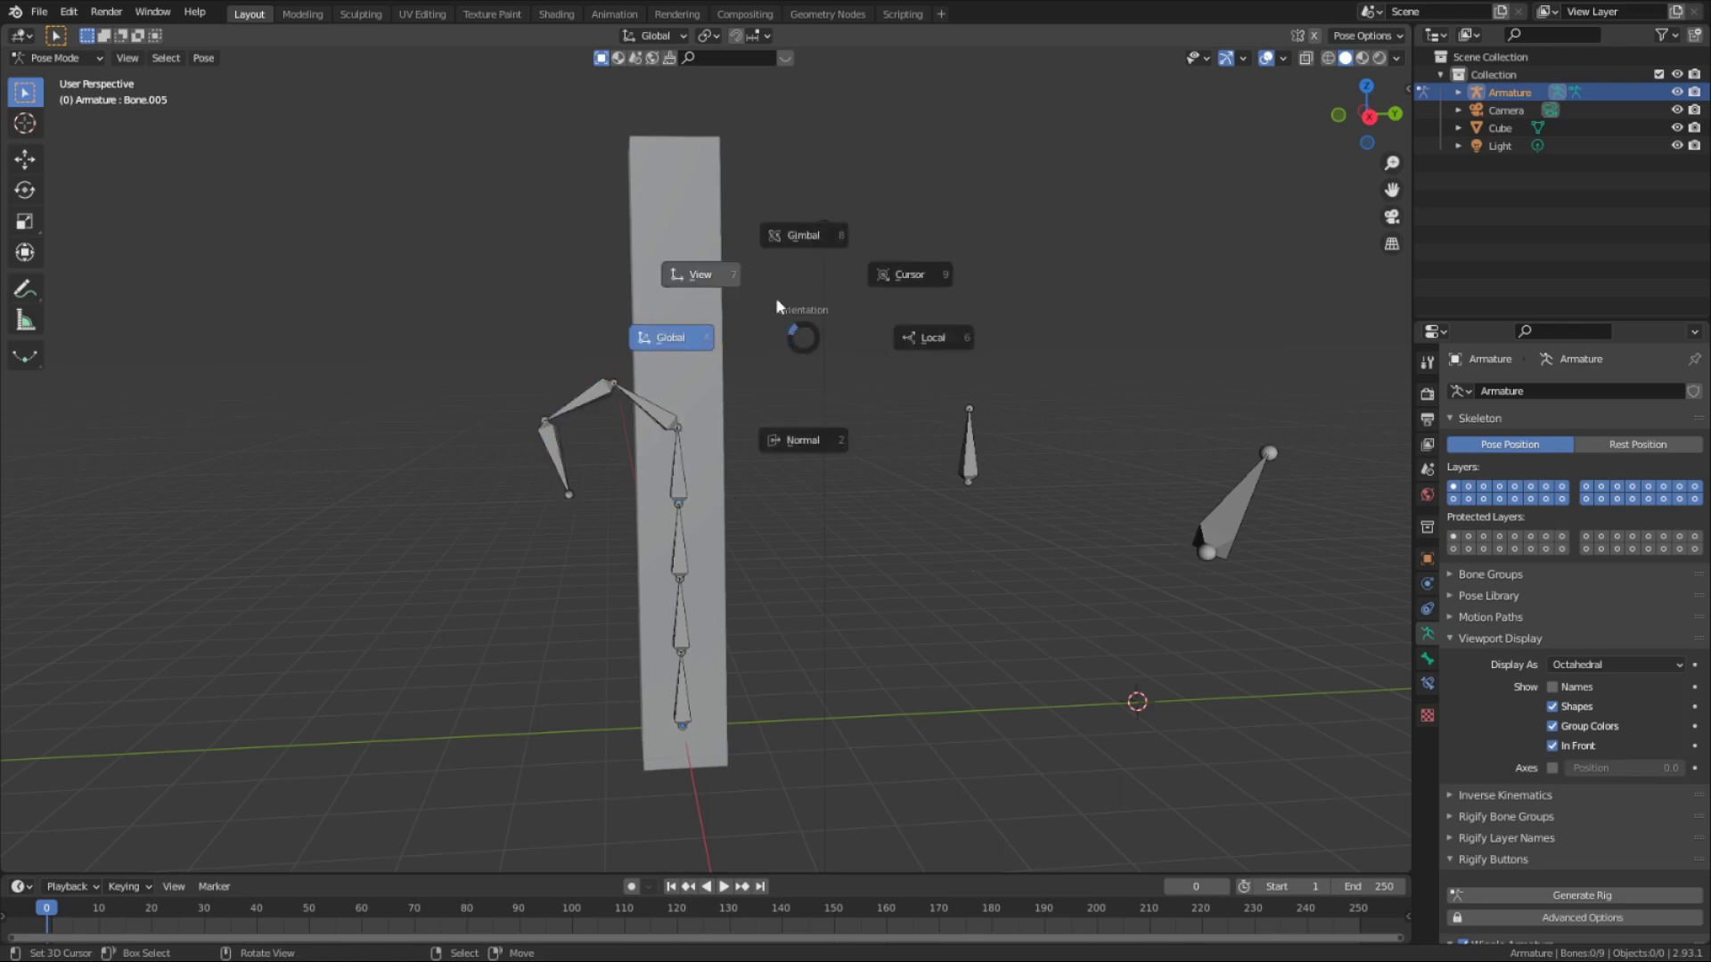
{"action": "left_click", "coordinate": [928, 344]}
{"action": "key", "text": "period"}
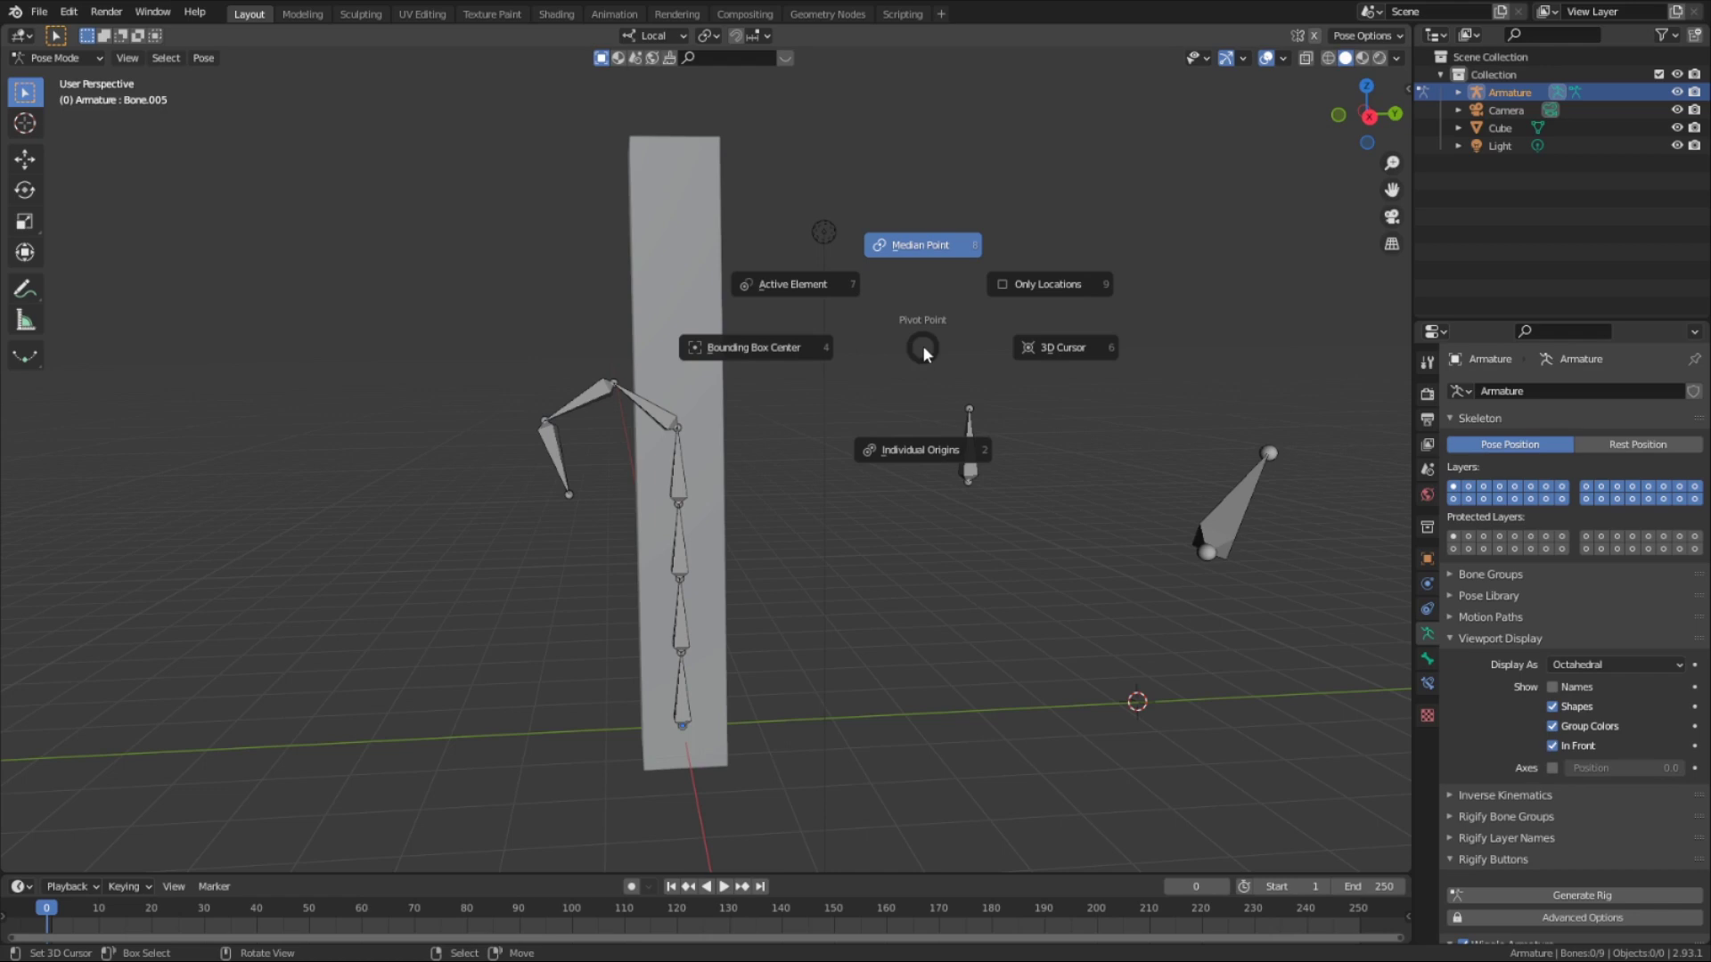
{"action": "left_click", "coordinate": [932, 432]}
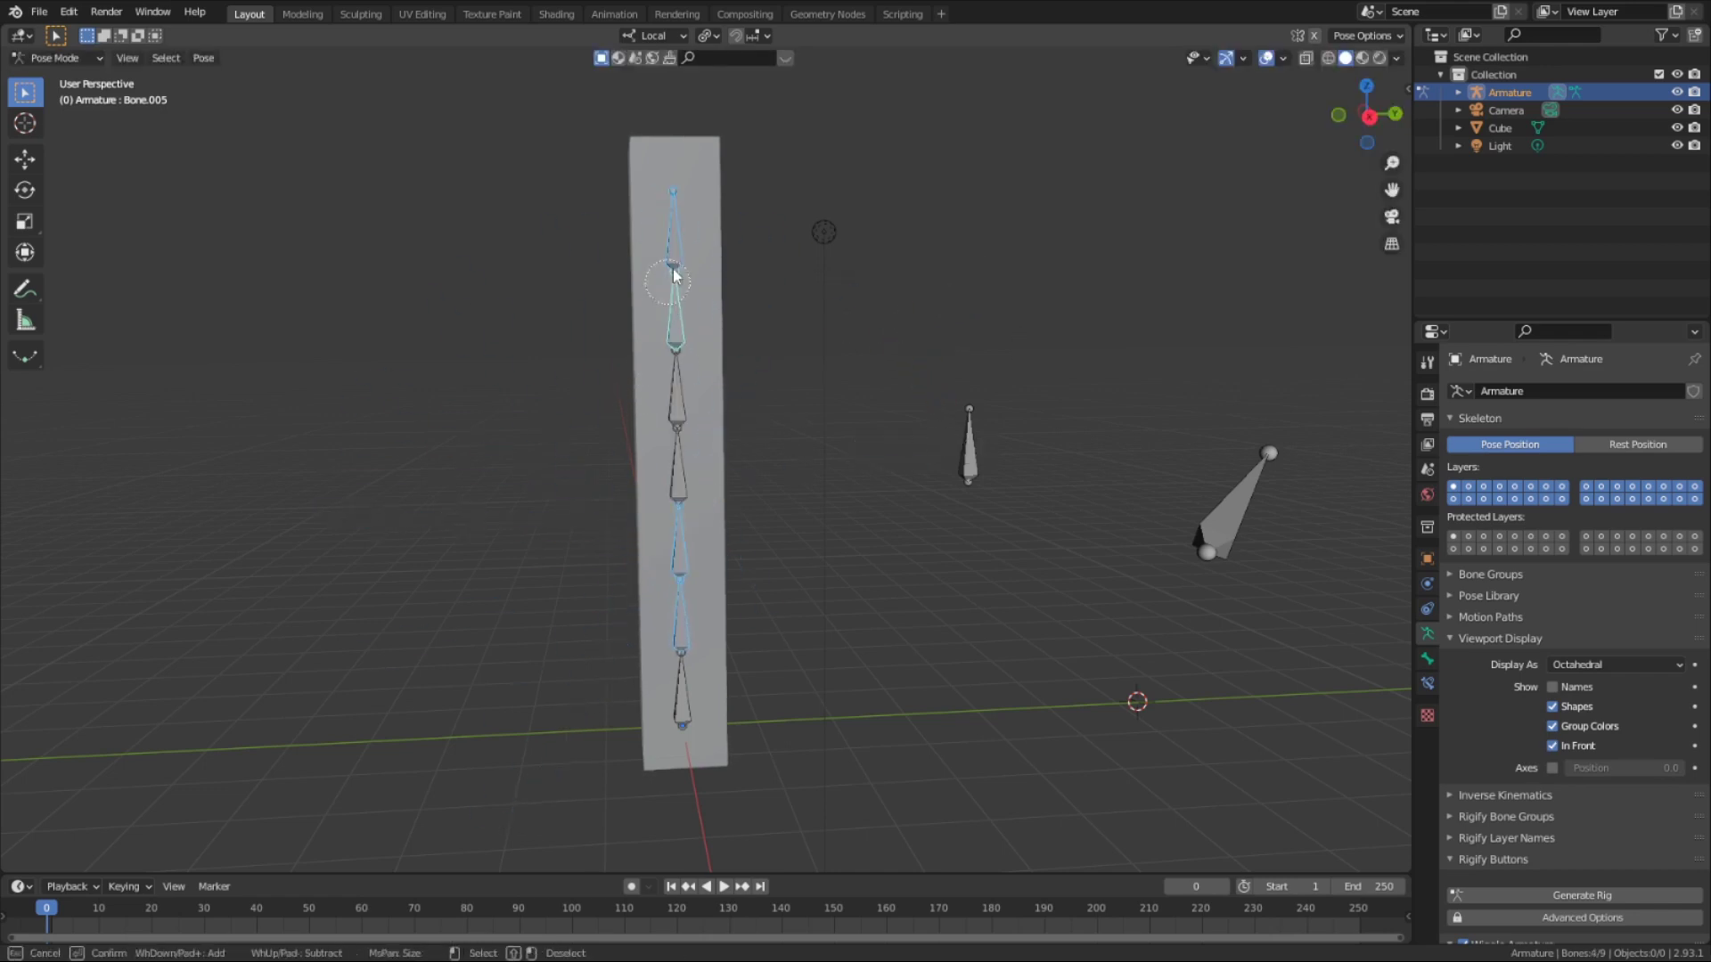
Try rotating the six bones above the chain's base bone together about their local X and Z axes
{"action": "key", "text": "Escape"}
{"action": "key", "text": "r"}
{"action": "key", "text": "x"}
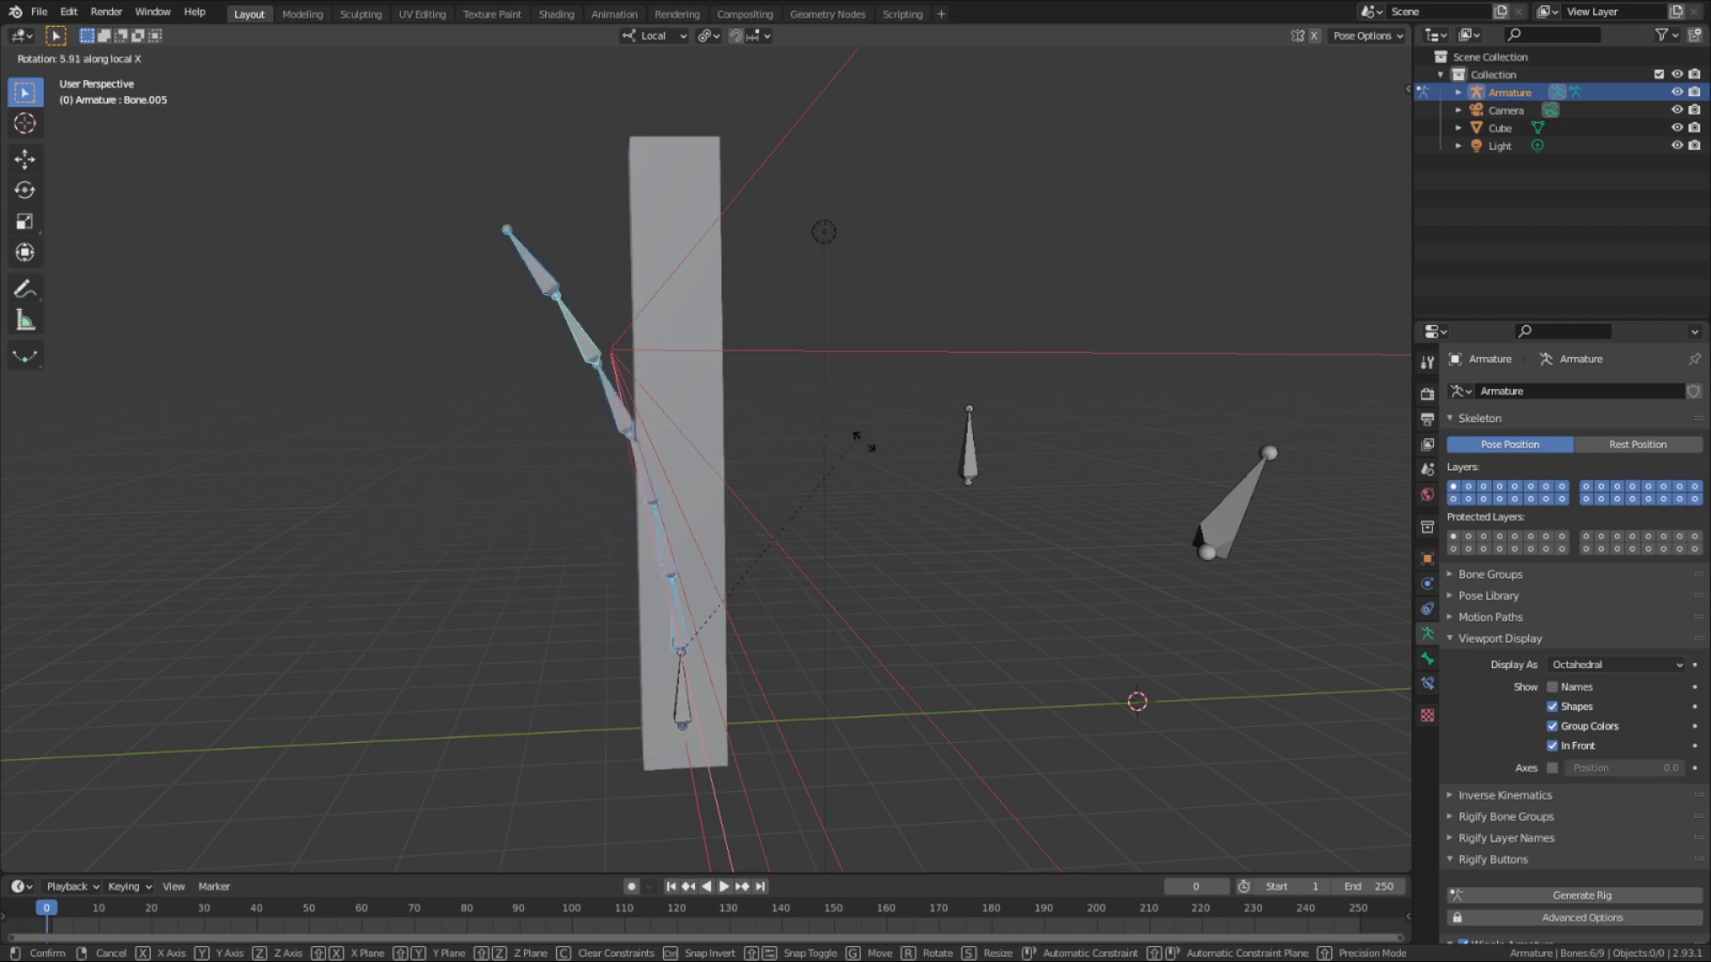
{"action": "key", "text": "z"}
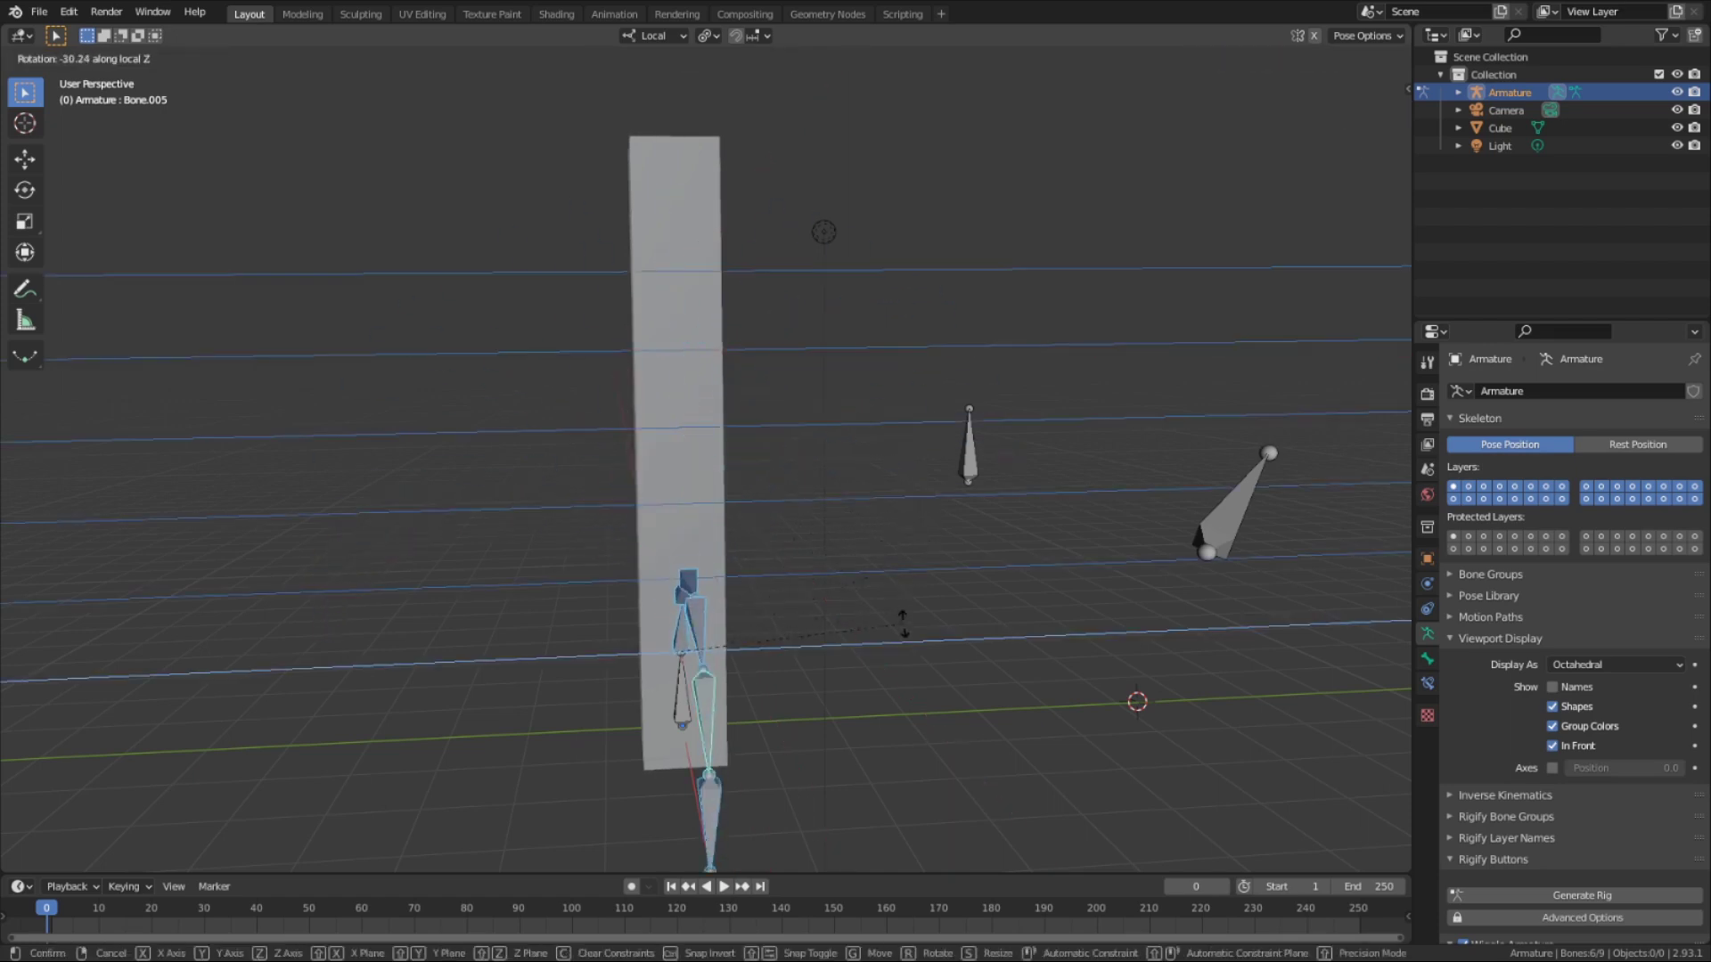
{"action": "key", "text": "Escape"}
{"action": "middle_click_drag", "start_coordinate": [836, 496], "coordinate": [807, 399]}
{"action": "key", "text": "r"}
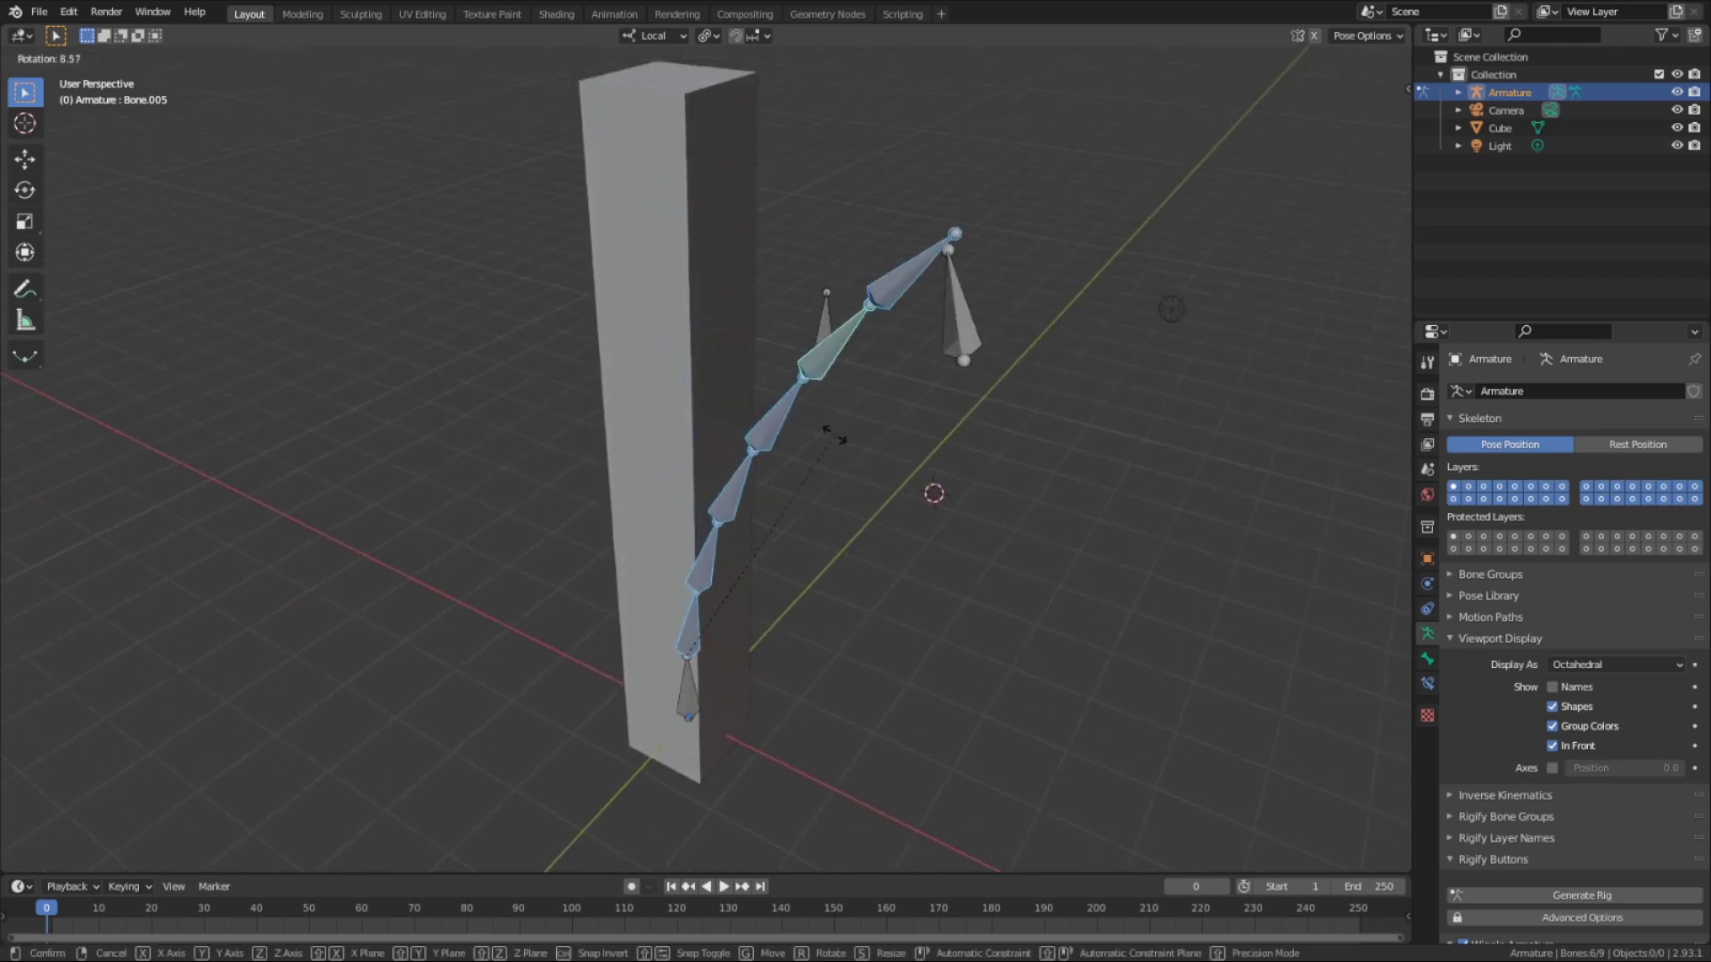
{"action": "key", "text": "x"}
{"action": "right_click", "coordinate": [823, 420]}
{"action": "key", "text": "r"}
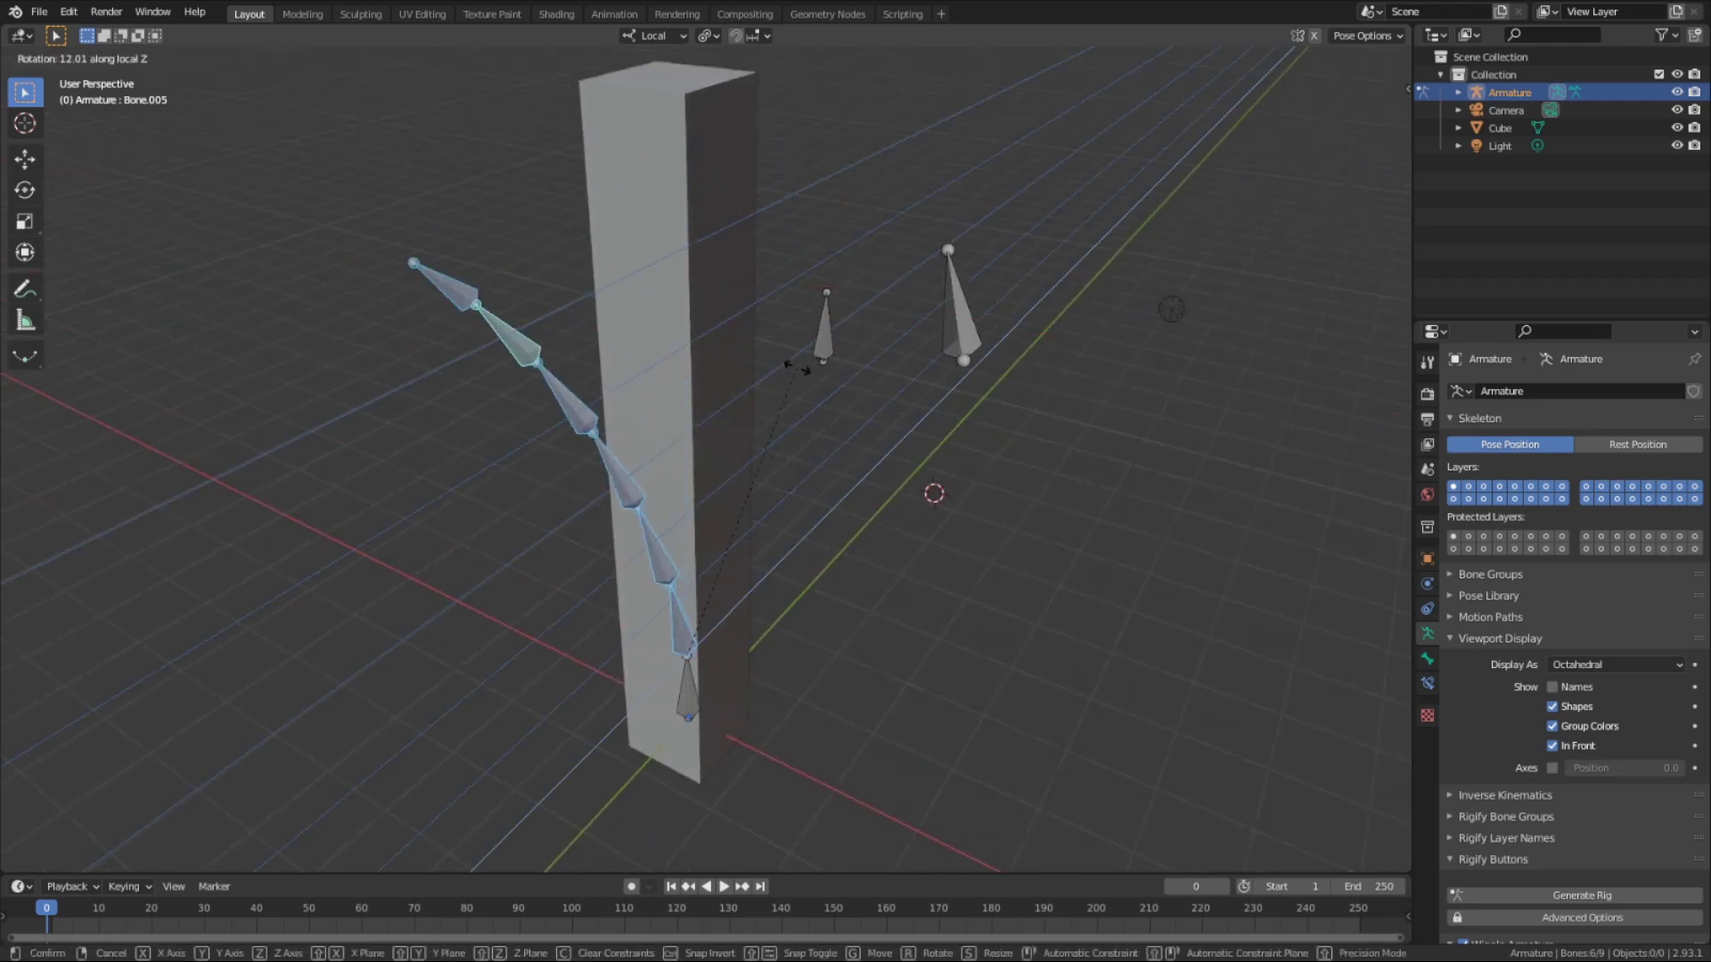
{"action": "key", "text": "Escape"}
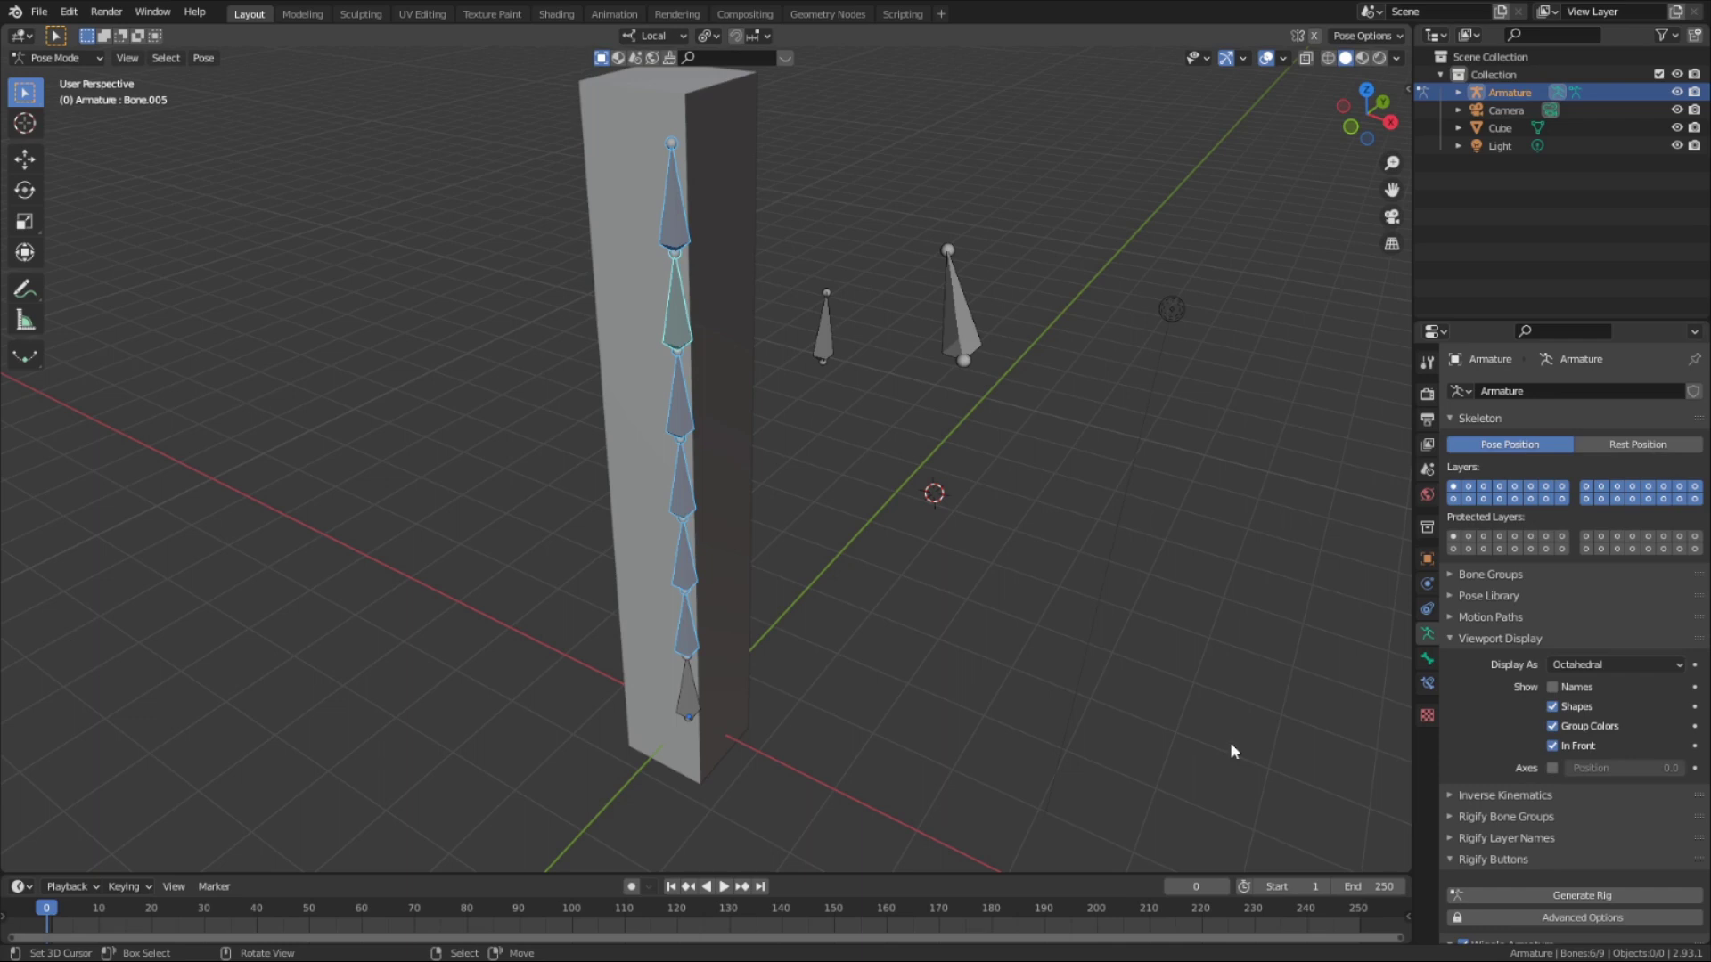
Show the armature's bone axes and switch the viewport to wireframe shading to inspect them on the chain
{"action": "left_click", "coordinate": [1552, 767]}
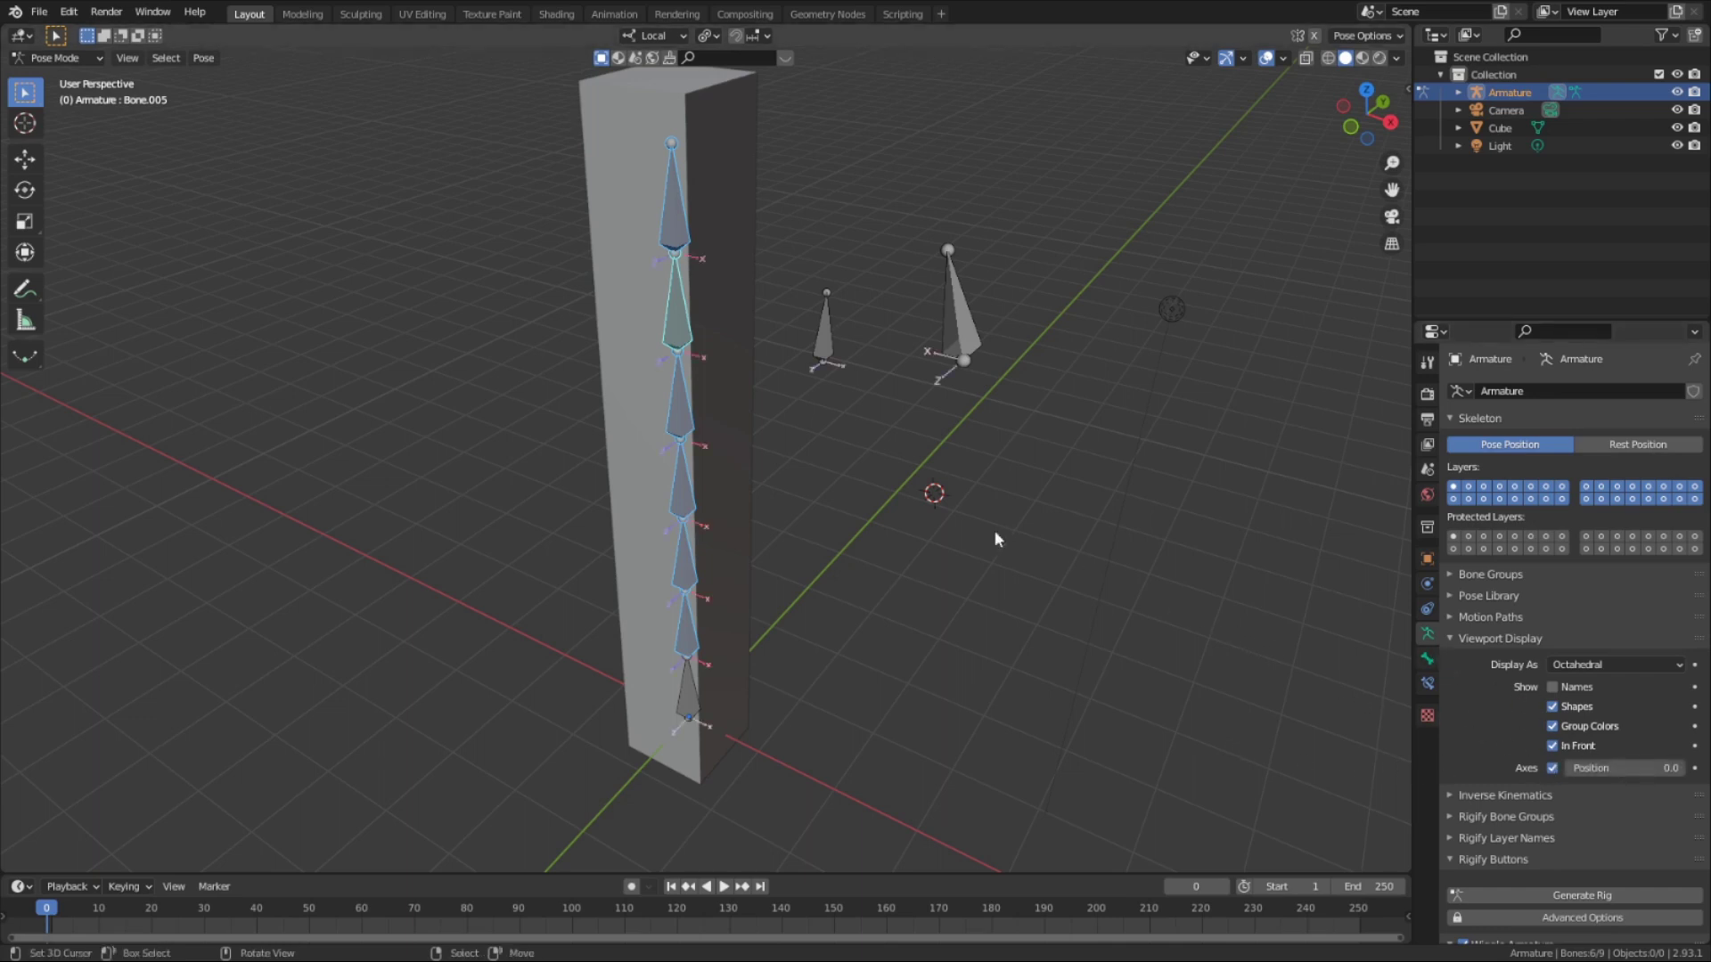
{"action": "middle_click_drag", "start_coordinate": [994, 533], "coordinate": [768, 513]}
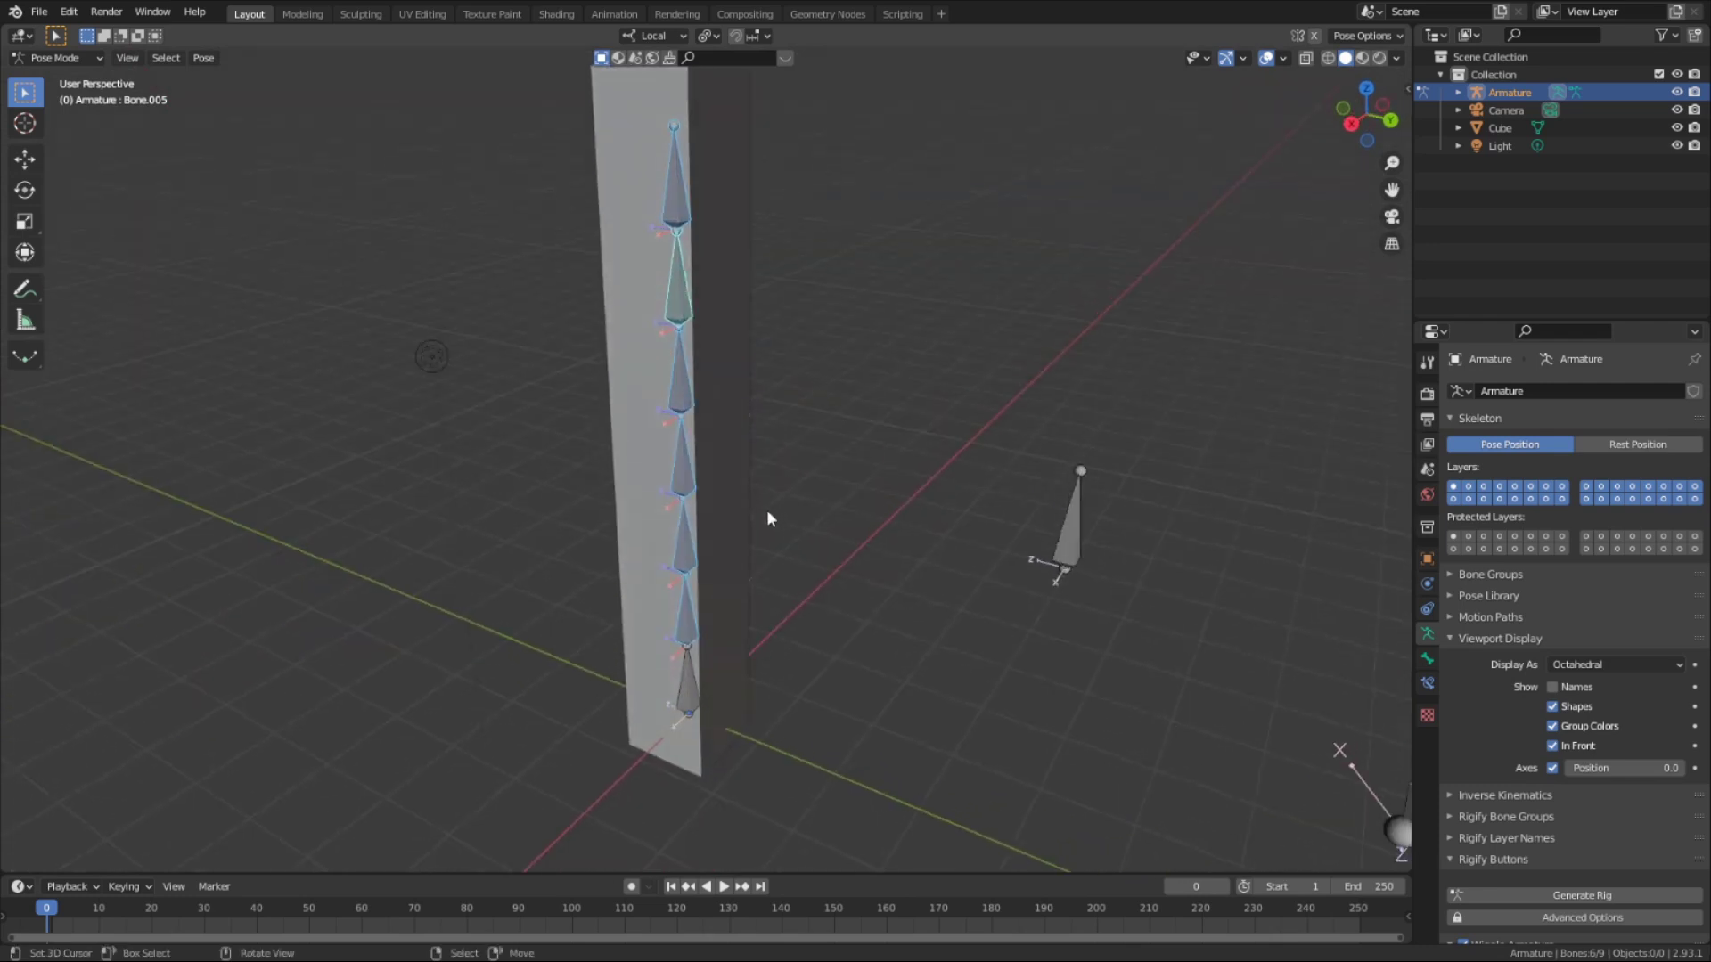
{"action": "key", "text": "KP_Decimal"}
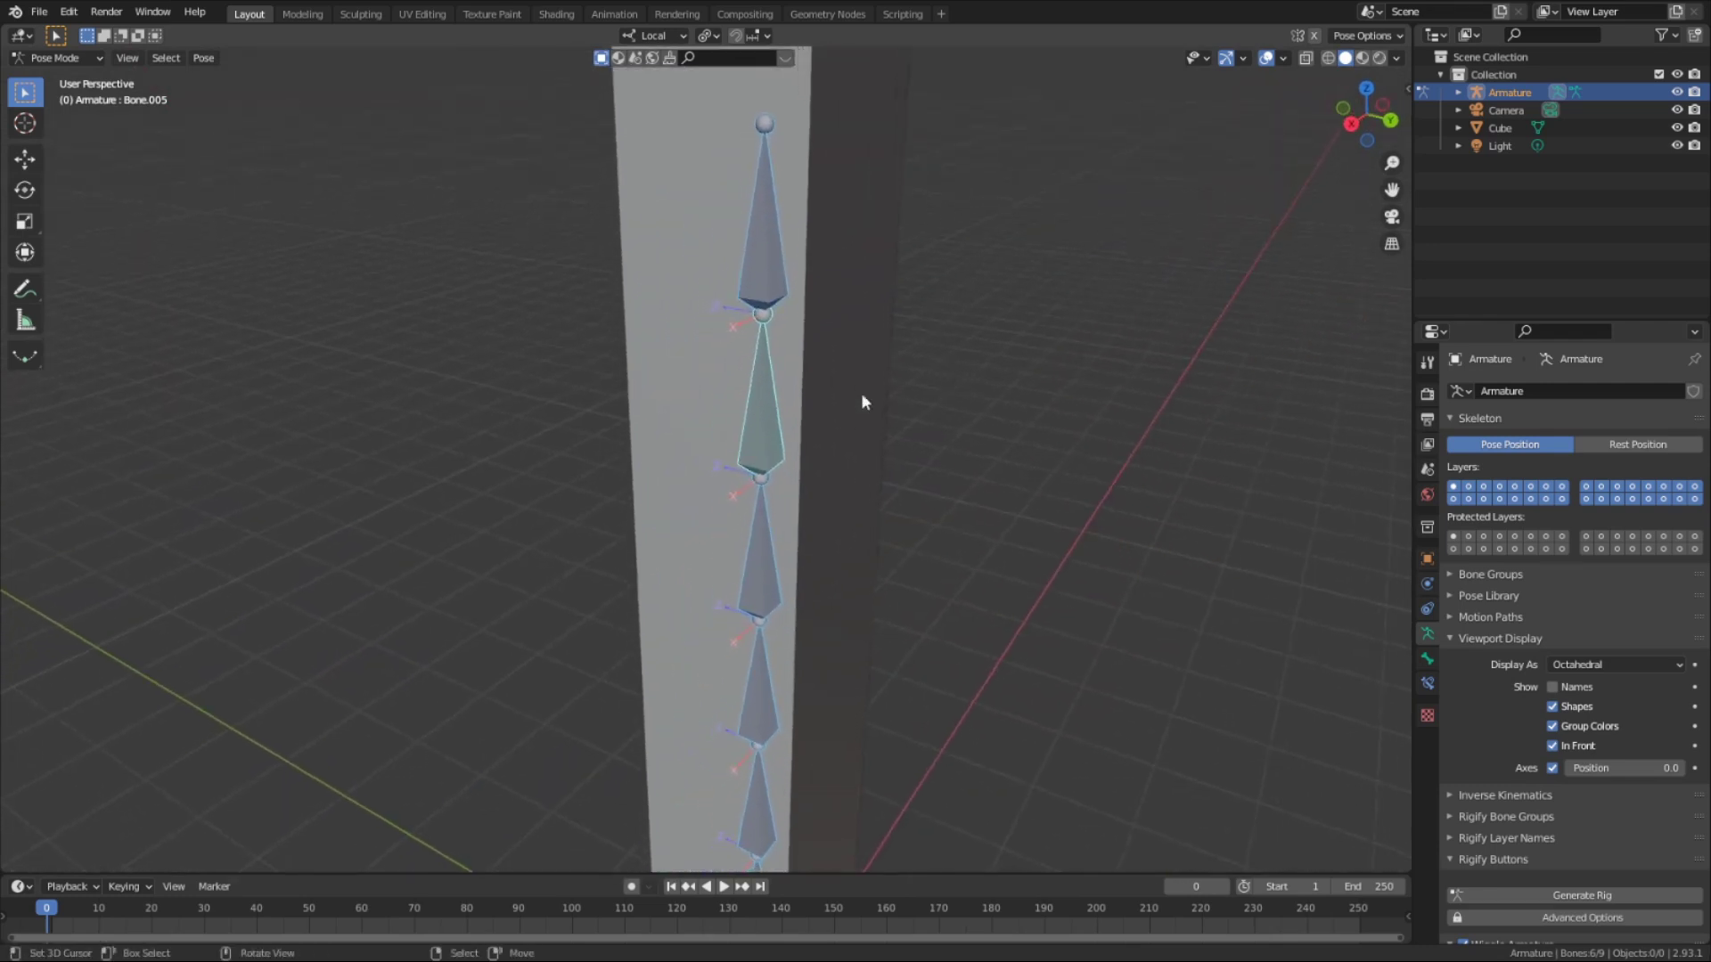
{"action": "middle_click_drag", "start_coordinate": [862, 401], "coordinate": [1260, 156]}
{"action": "left_click", "coordinate": [1332, 59]}
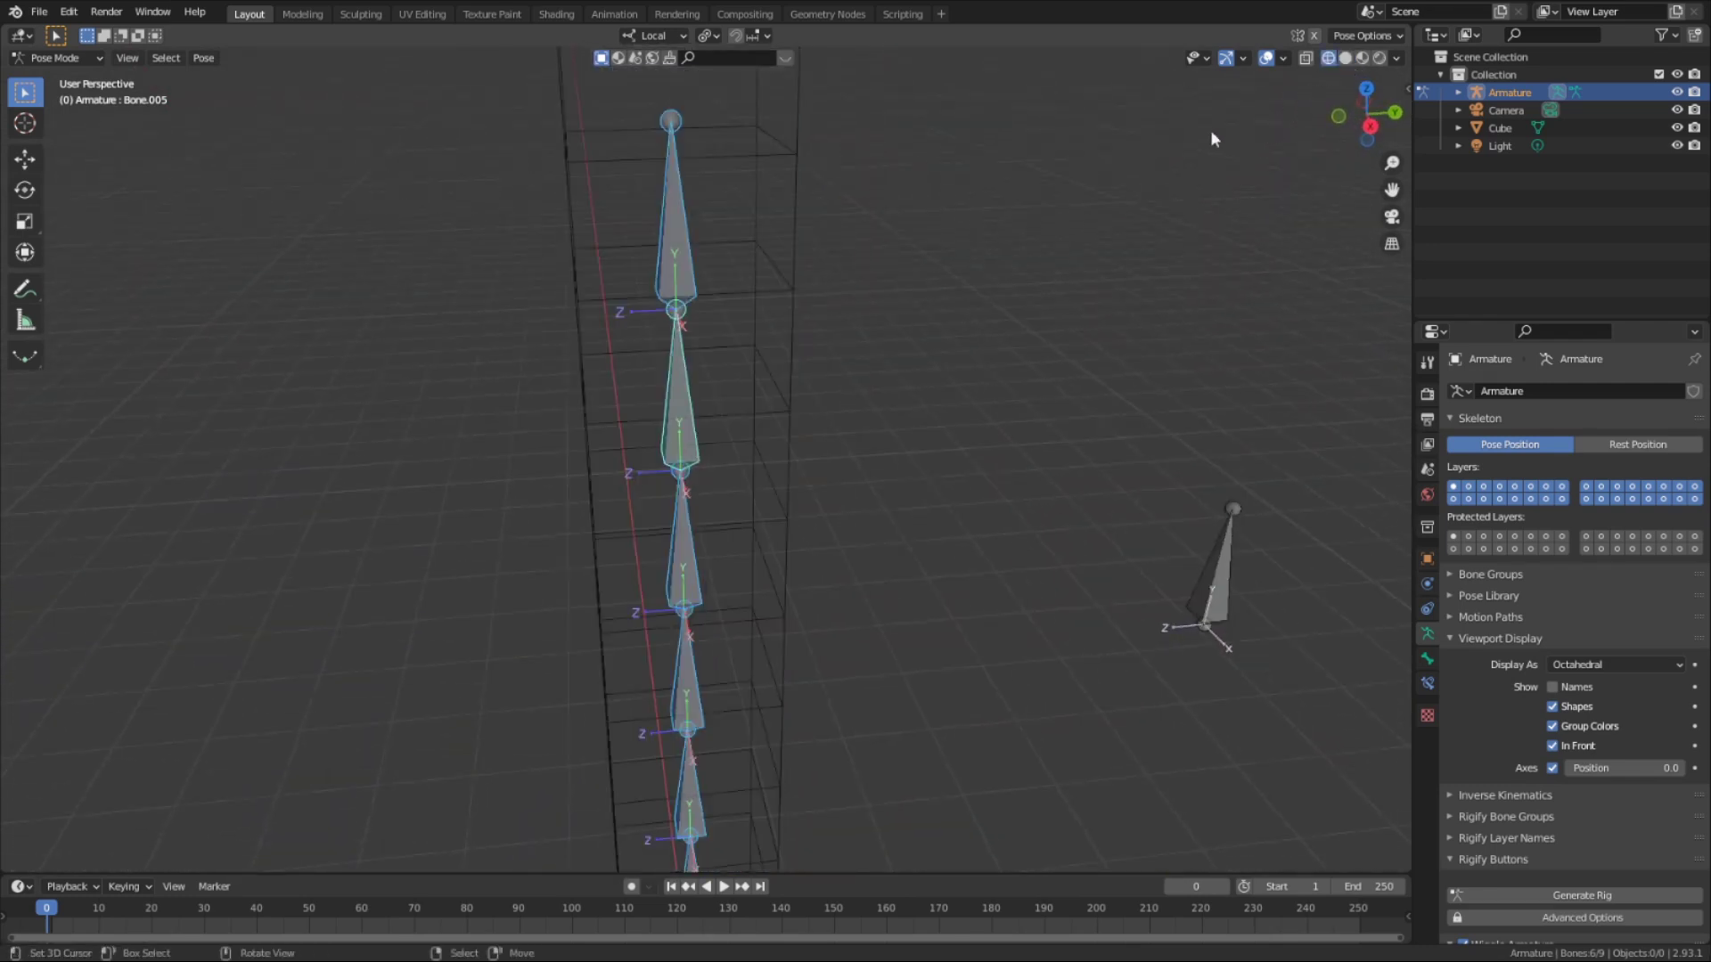
{"action": "mouse_move", "coordinate": [953, 299]}
{"action": "middle_mouse_down"}
{"action": "mouse_move", "coordinate": [1016, 191]}
{"action": "mouse_move", "coordinate": [938, 316]}
{"action": "middle_mouse_up"}
{"action": "scroll", "coordinate": [938, 318], "scroll_direction": "down", "scroll_amount": 3}
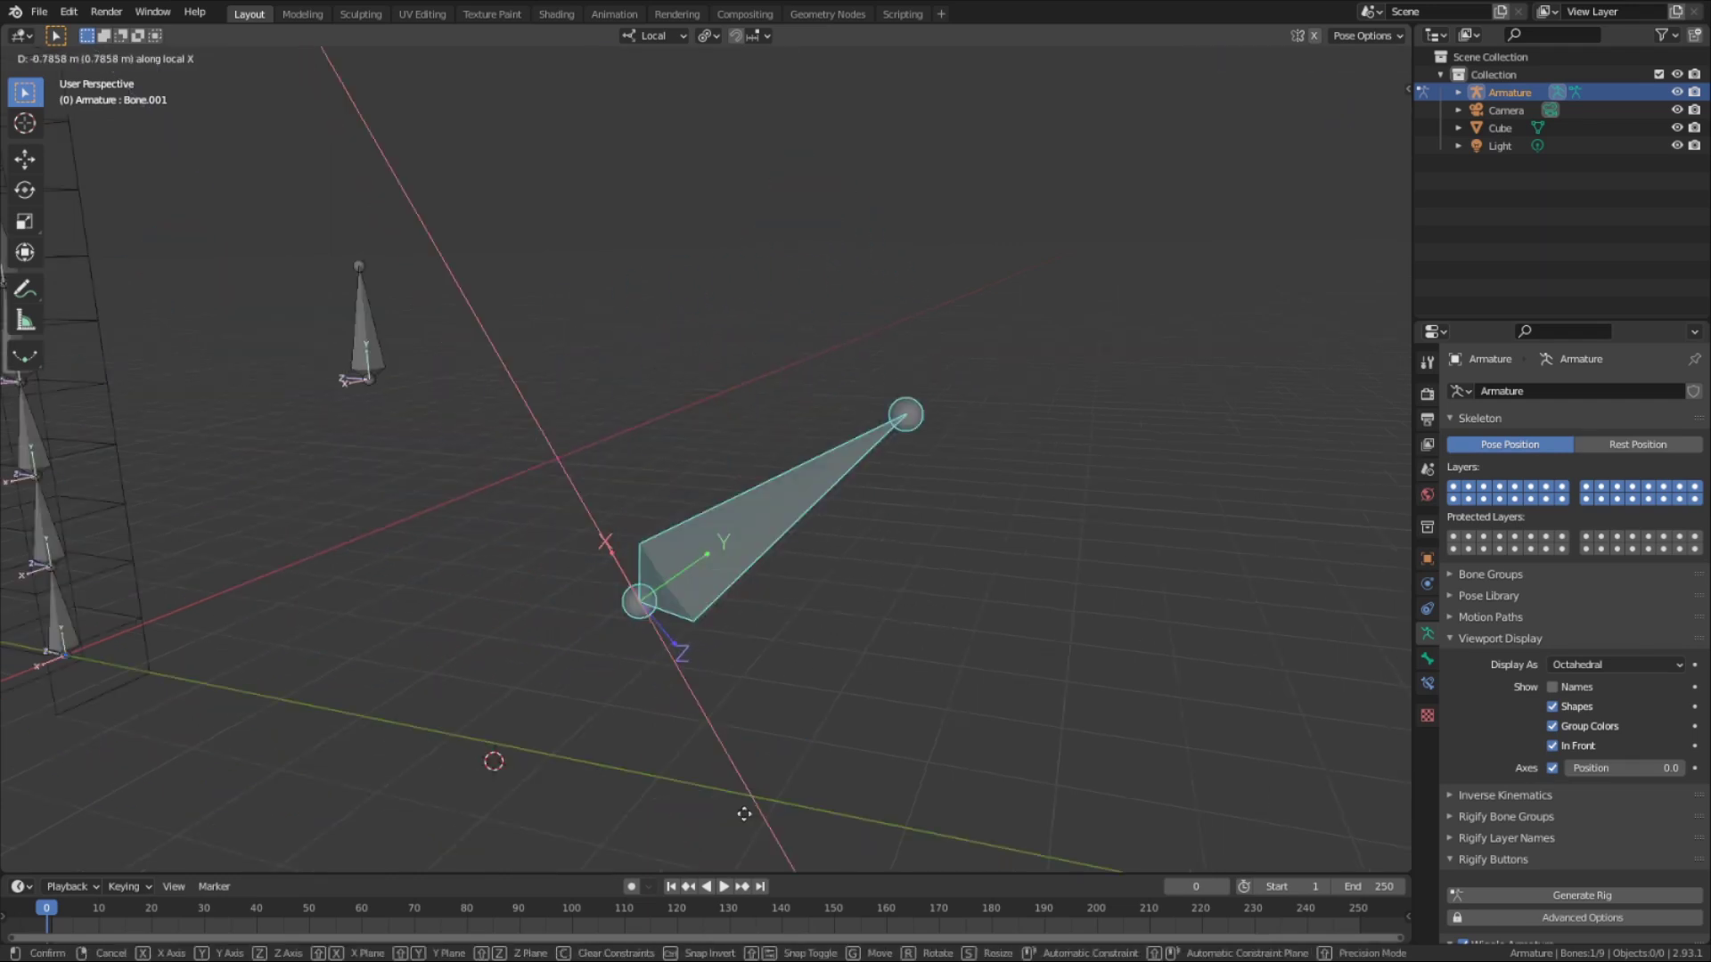
Try moving the enlarged loose bone along its local axes and scaling it along its local Y axis
{"action": "key", "text": "y"}
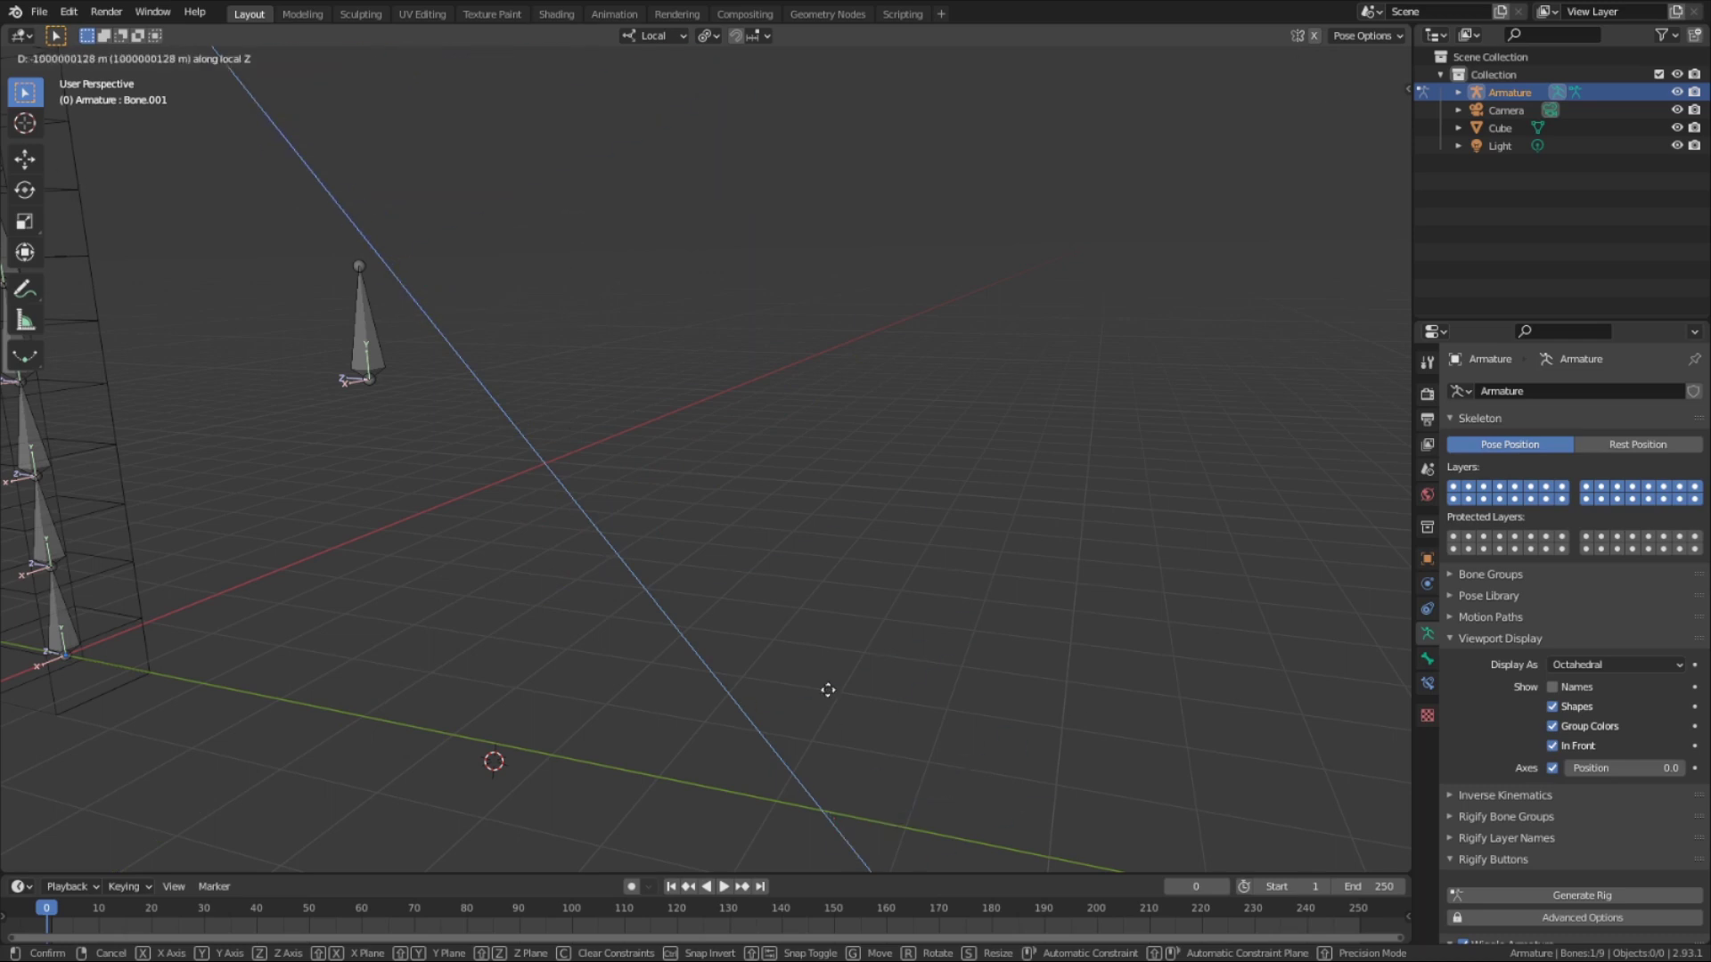
{"action": "key", "text": "Escape"}
{"action": "key", "text": "s"}
{"action": "key", "text": "y"}
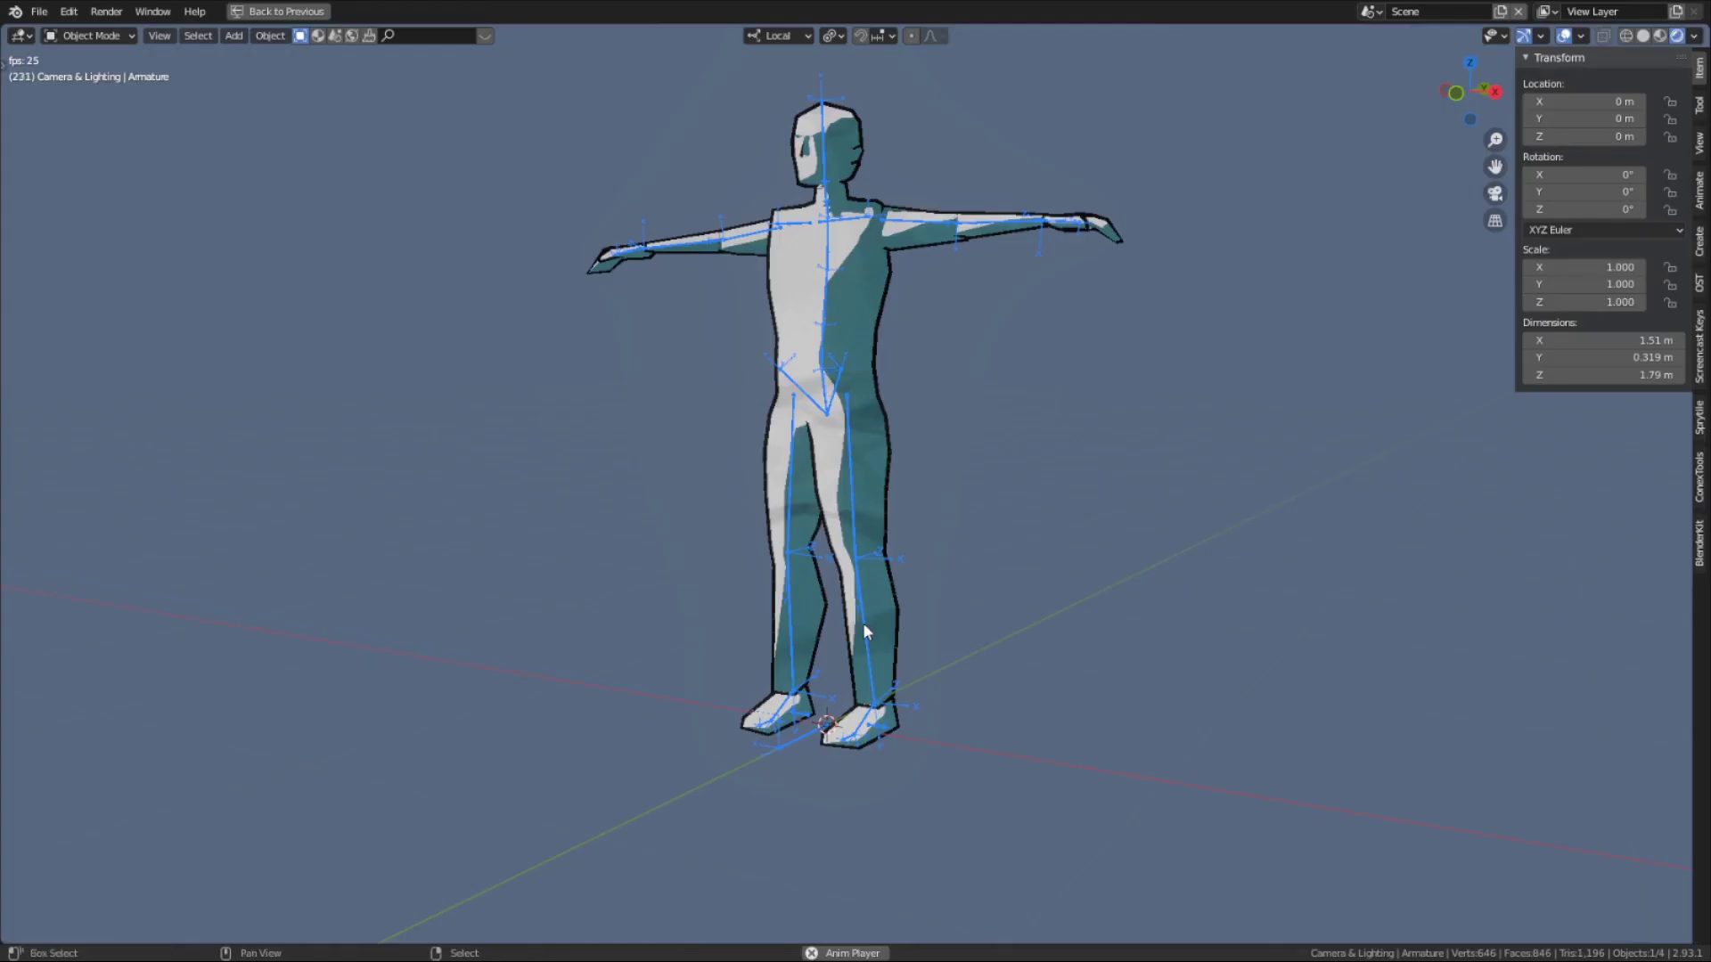
Put the character's armature in Pose Mode and rotate the left shin bone about 96° around its local X axis
{"action": "key", "text": "ctrl+Tab"}
{"action": "left_click", "coordinate": [862, 622]}
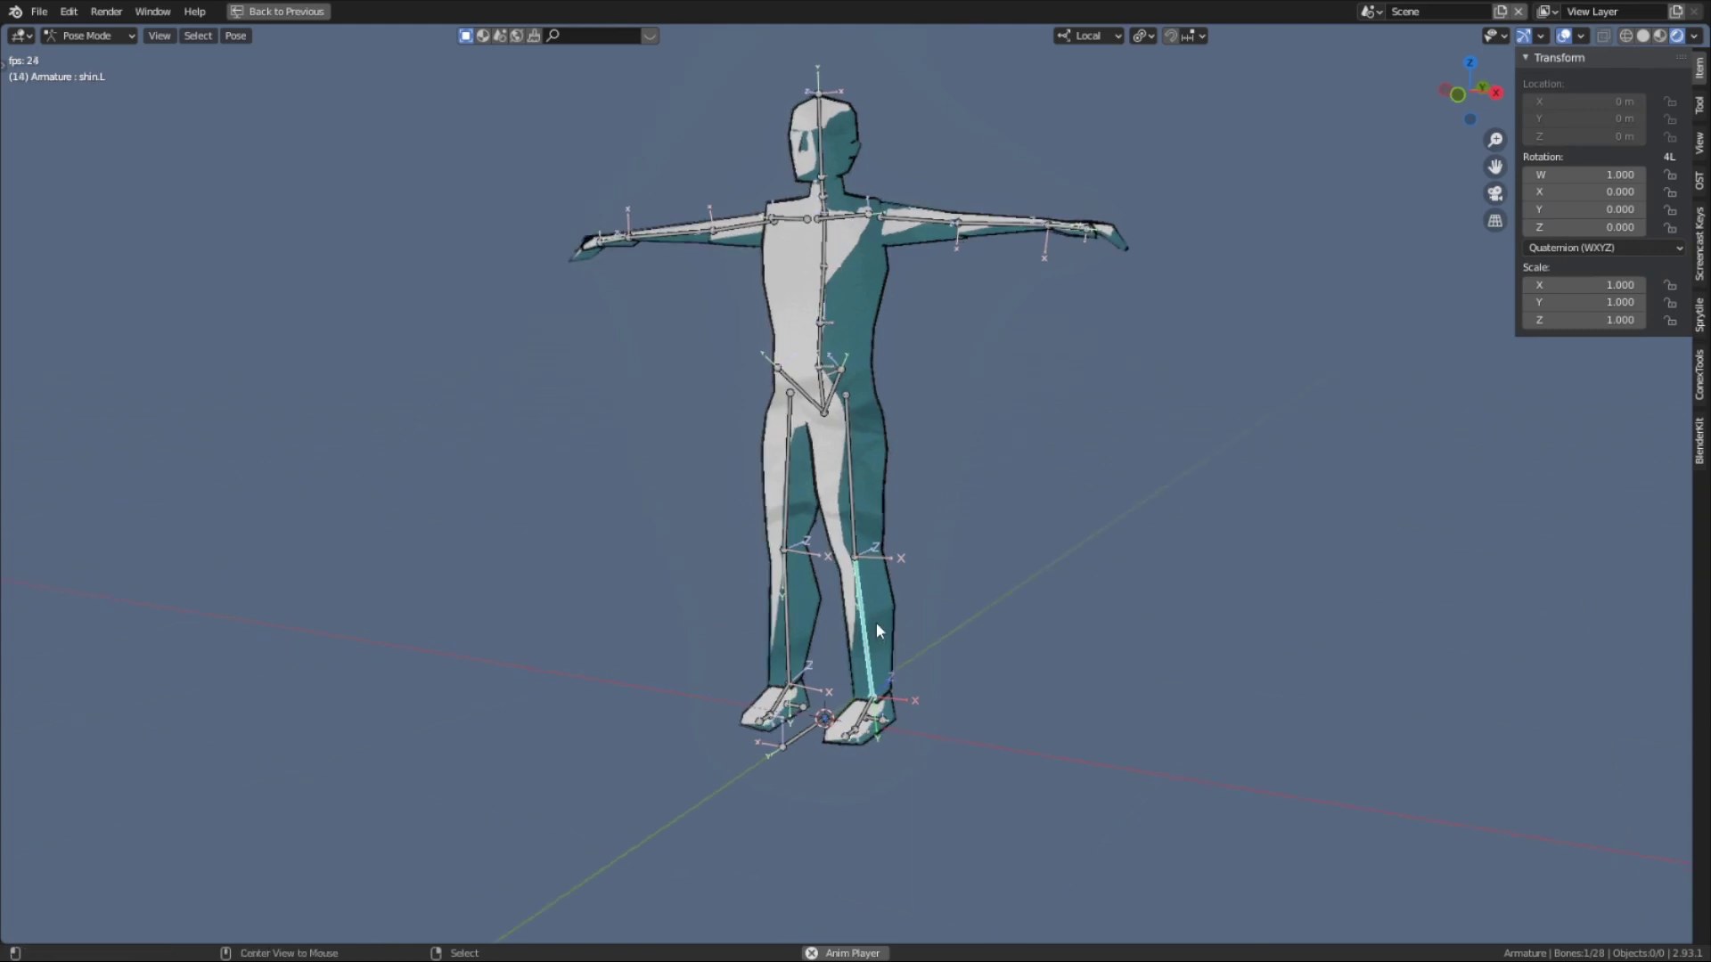
{"action": "key", "text": "KP_Decimal"}
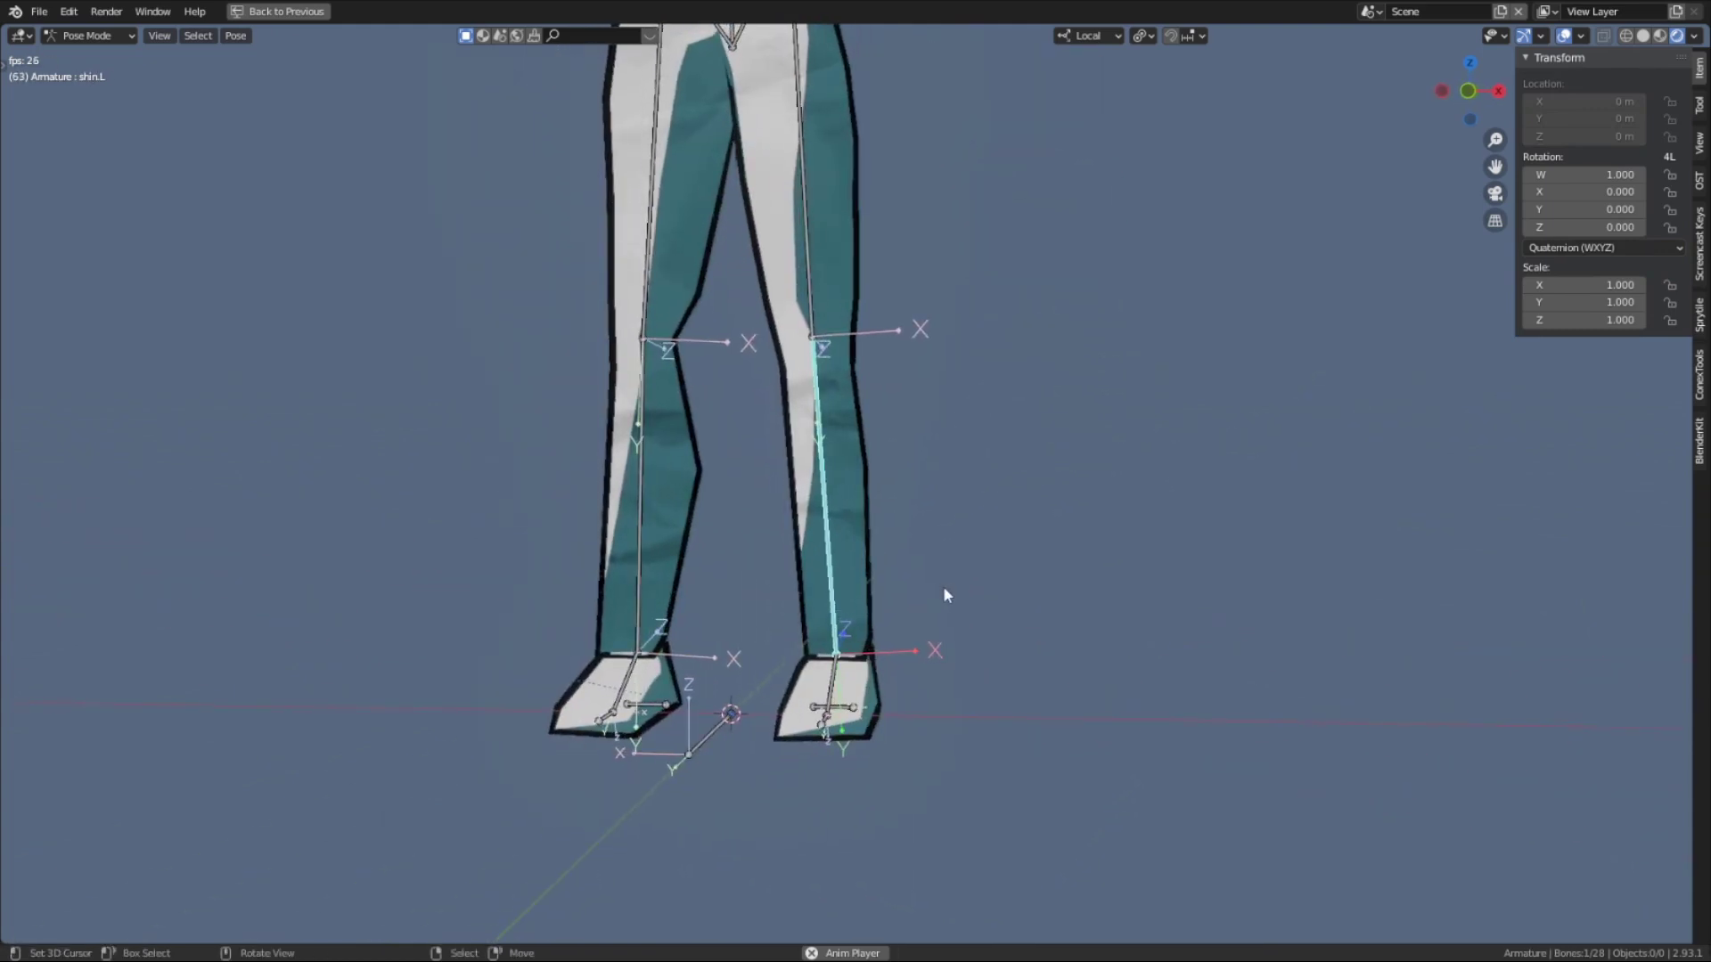
{"action": "key", "text": "r"}
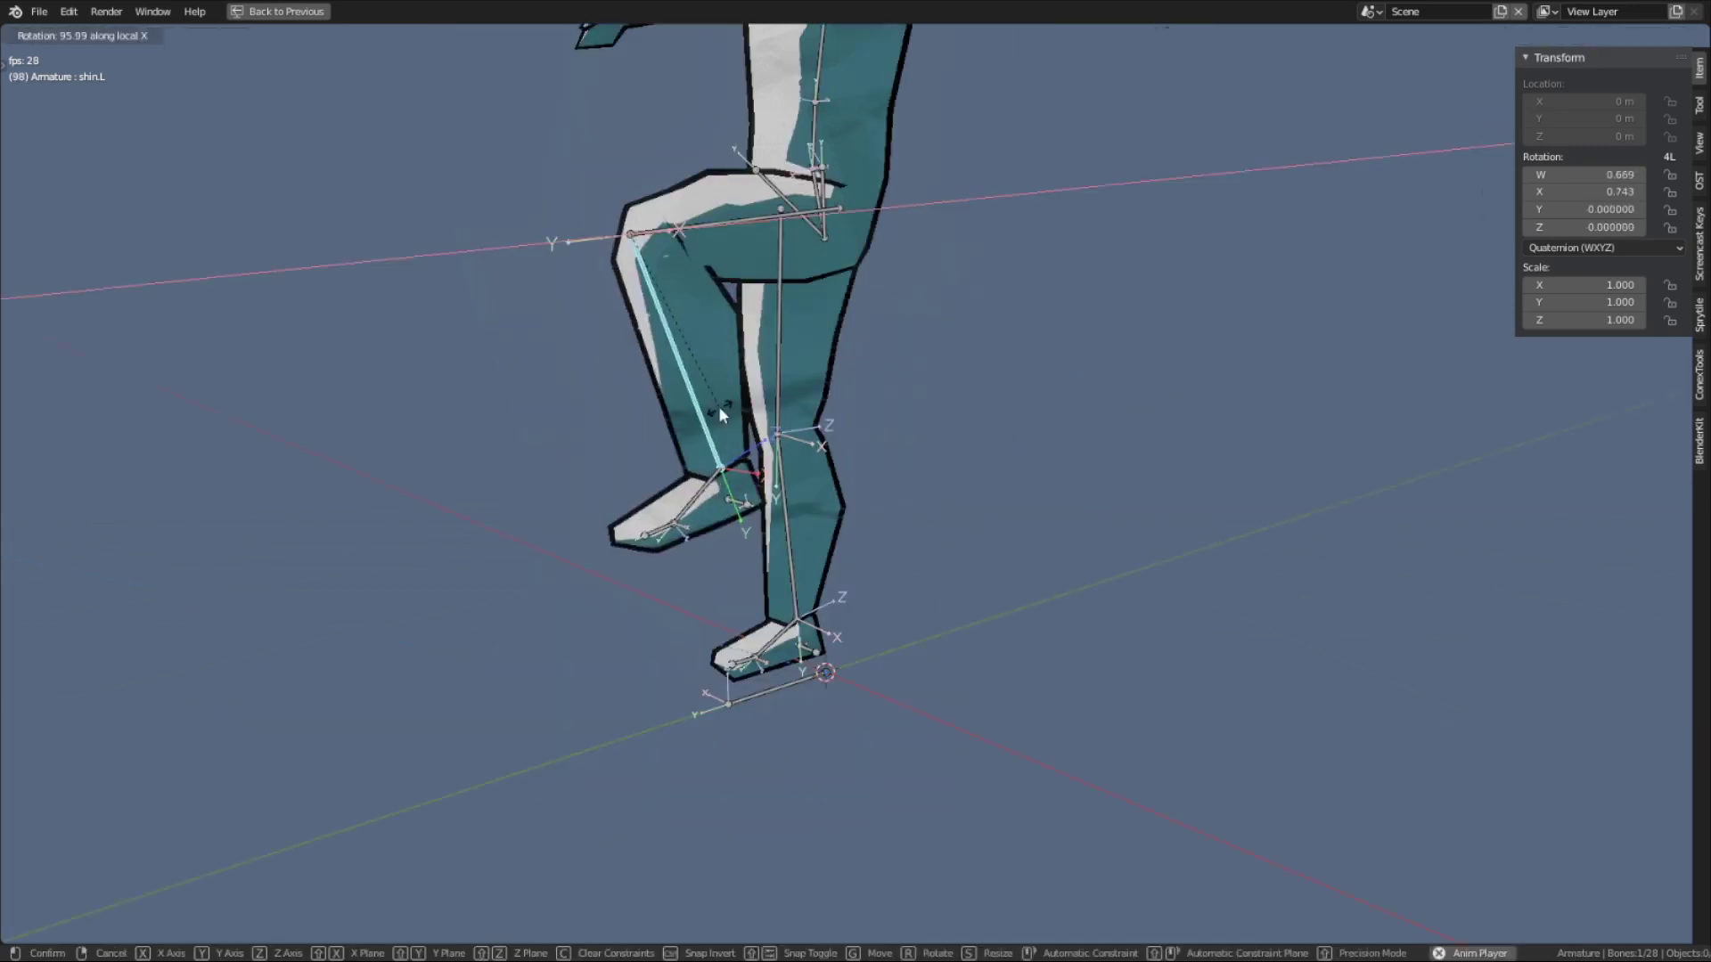
{"action": "left_click", "coordinate": [718, 404]}
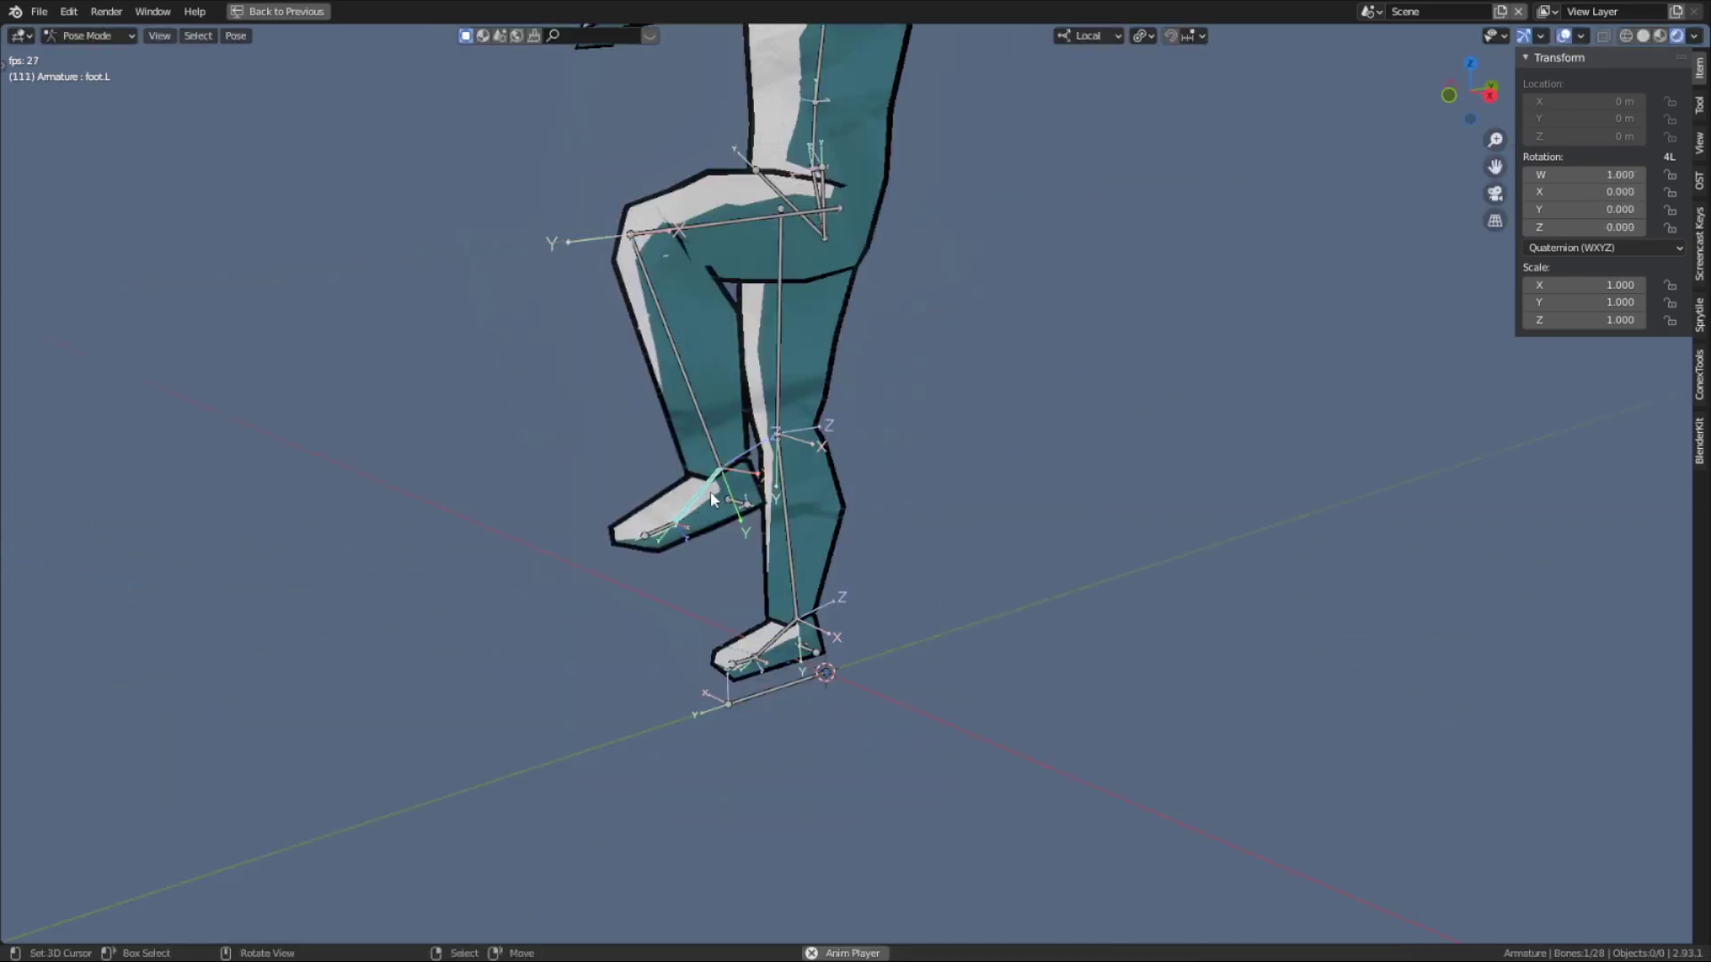
Rotate the character's left foot bone by about 32.5° and the right foot bone by about -31.5°
{"action": "key", "text": "r"}
{"action": "key", "text": "x"}
{"action": "key", "text": "x"}
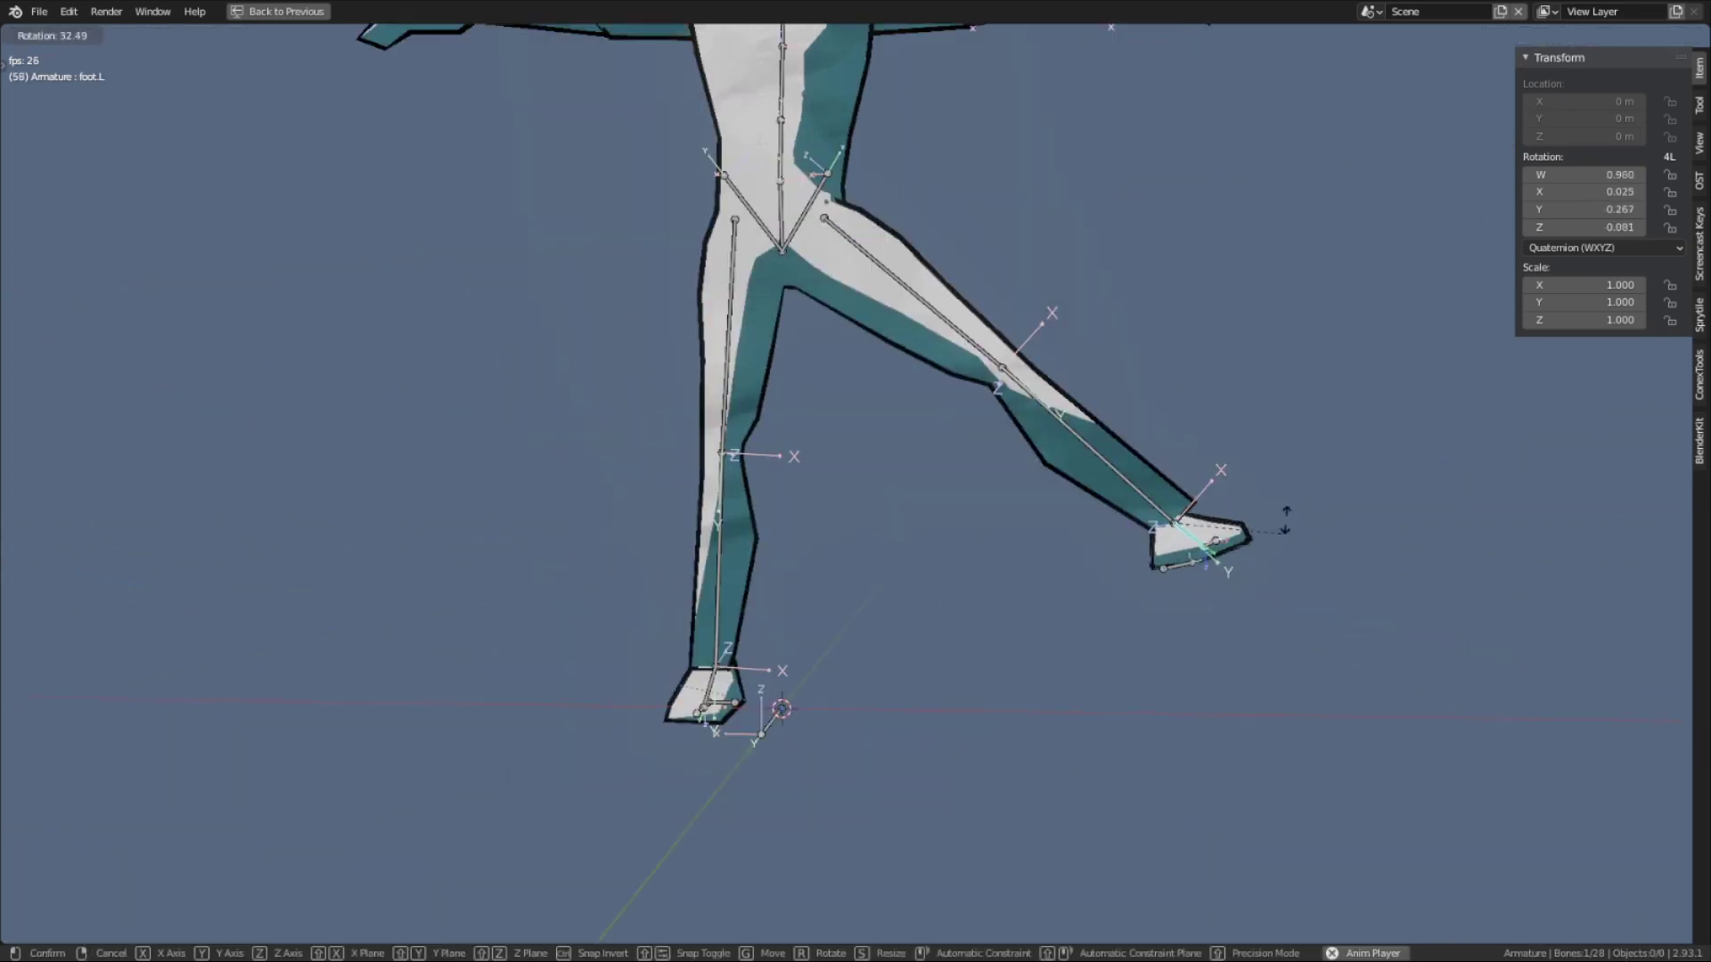
{"action": "left_click", "coordinate": [1221, 515]}
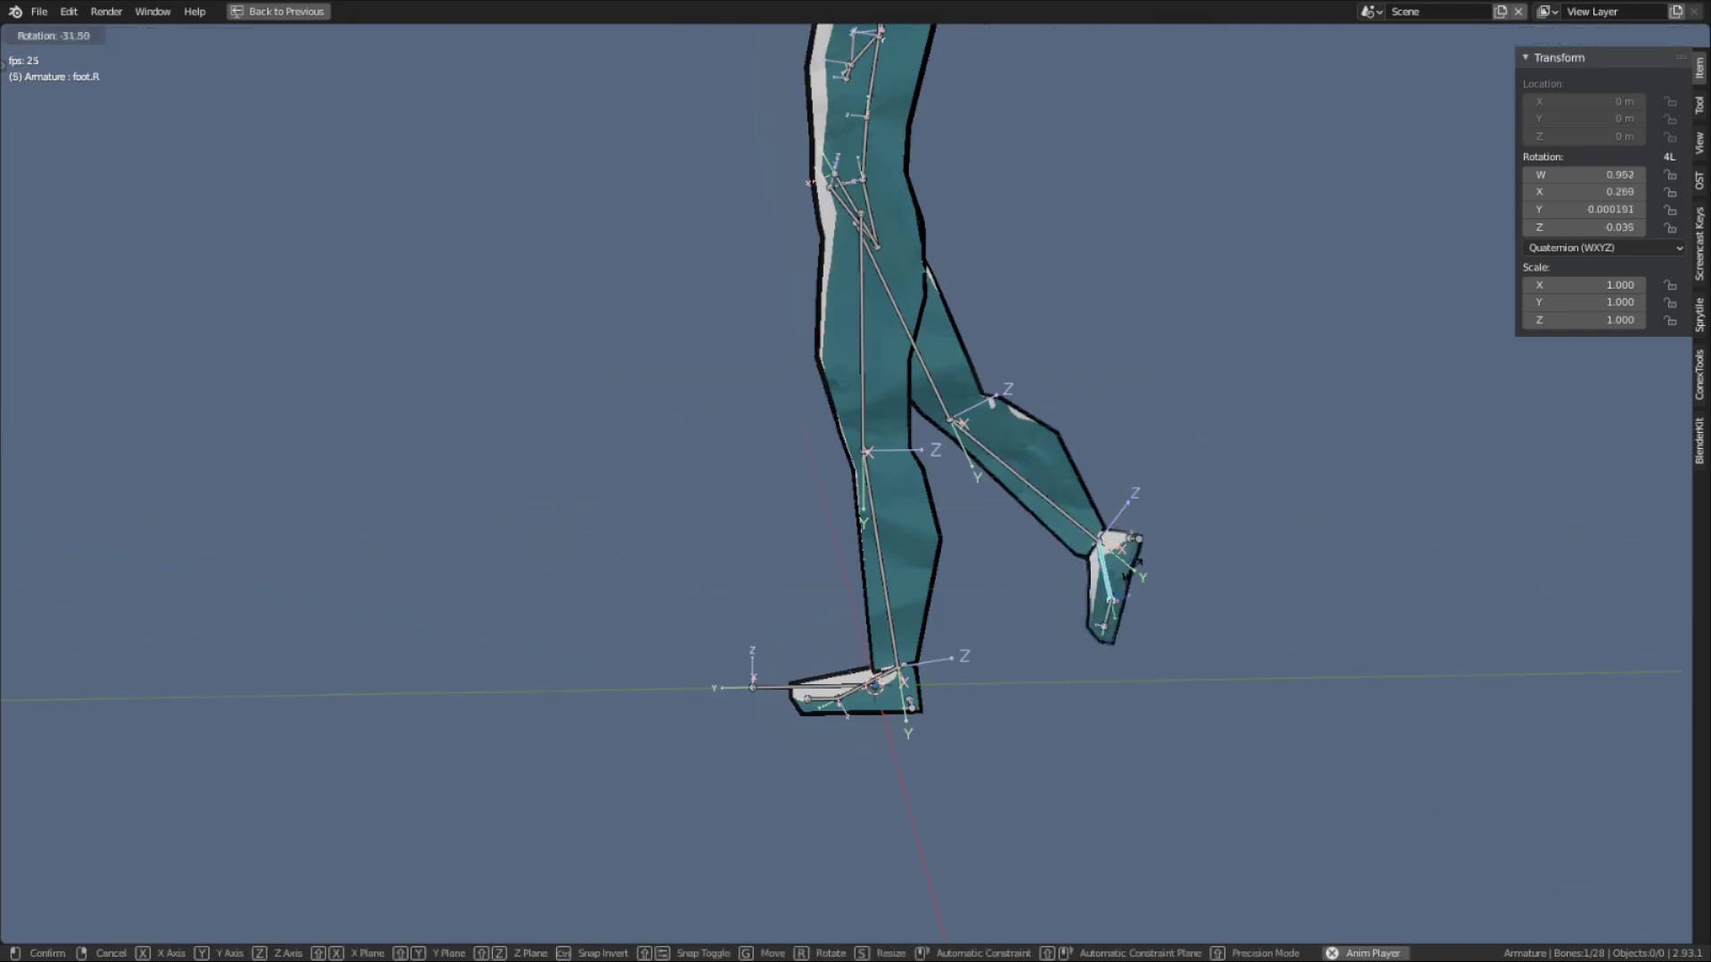
{"action": "left_click", "coordinate": [1141, 580]}
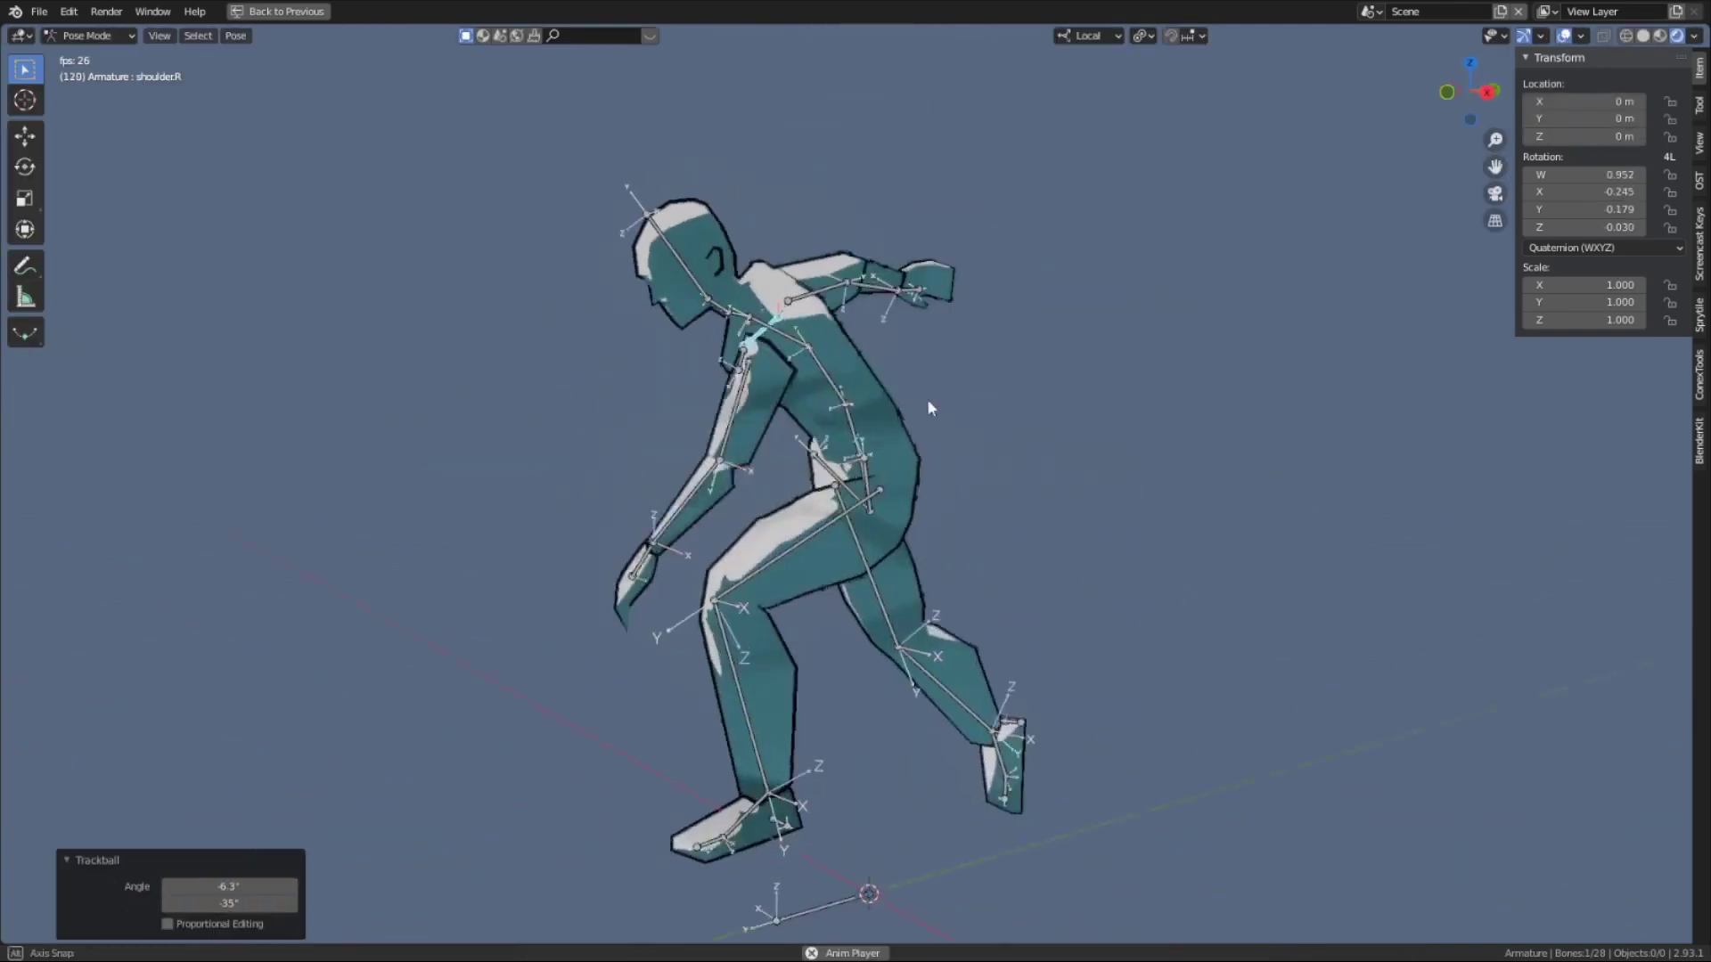
Isolate the root bone between the character's feet by hiding all other bones
{"action": "middle_click_drag", "start_coordinate": [928, 401], "coordinate": [1118, 419]}
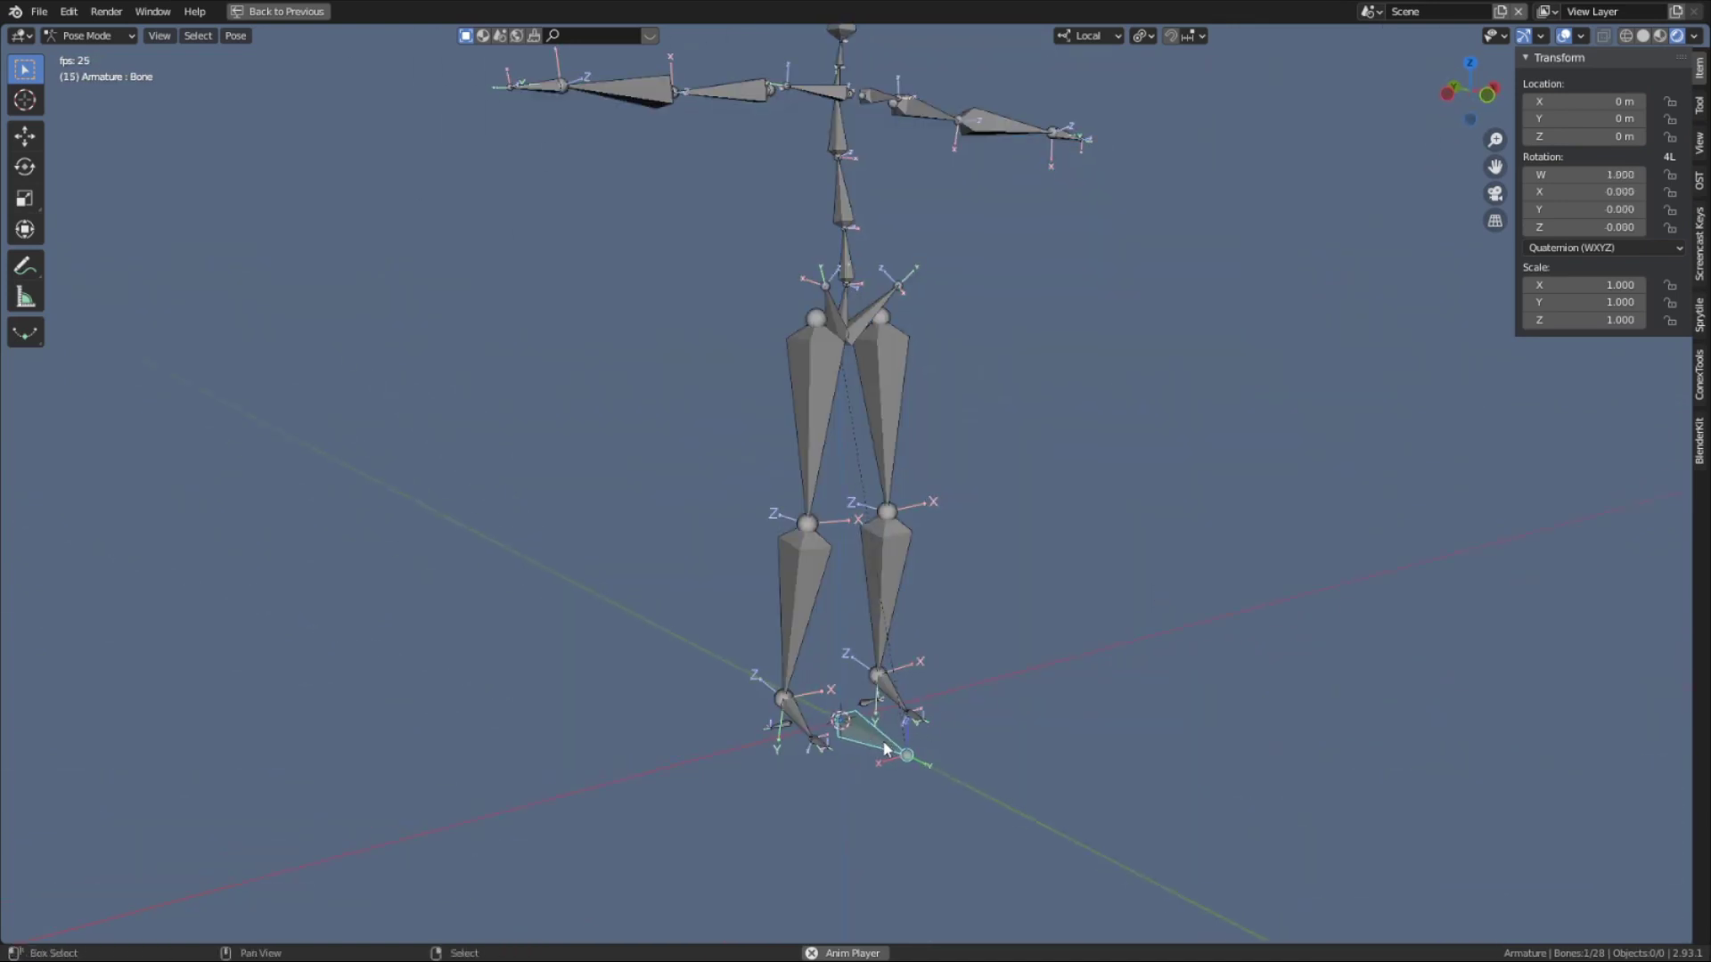
{"action": "key", "text": "shift+h"}
{"action": "middle_click_drag", "start_coordinate": [888, 768], "coordinate": [952, 718]}
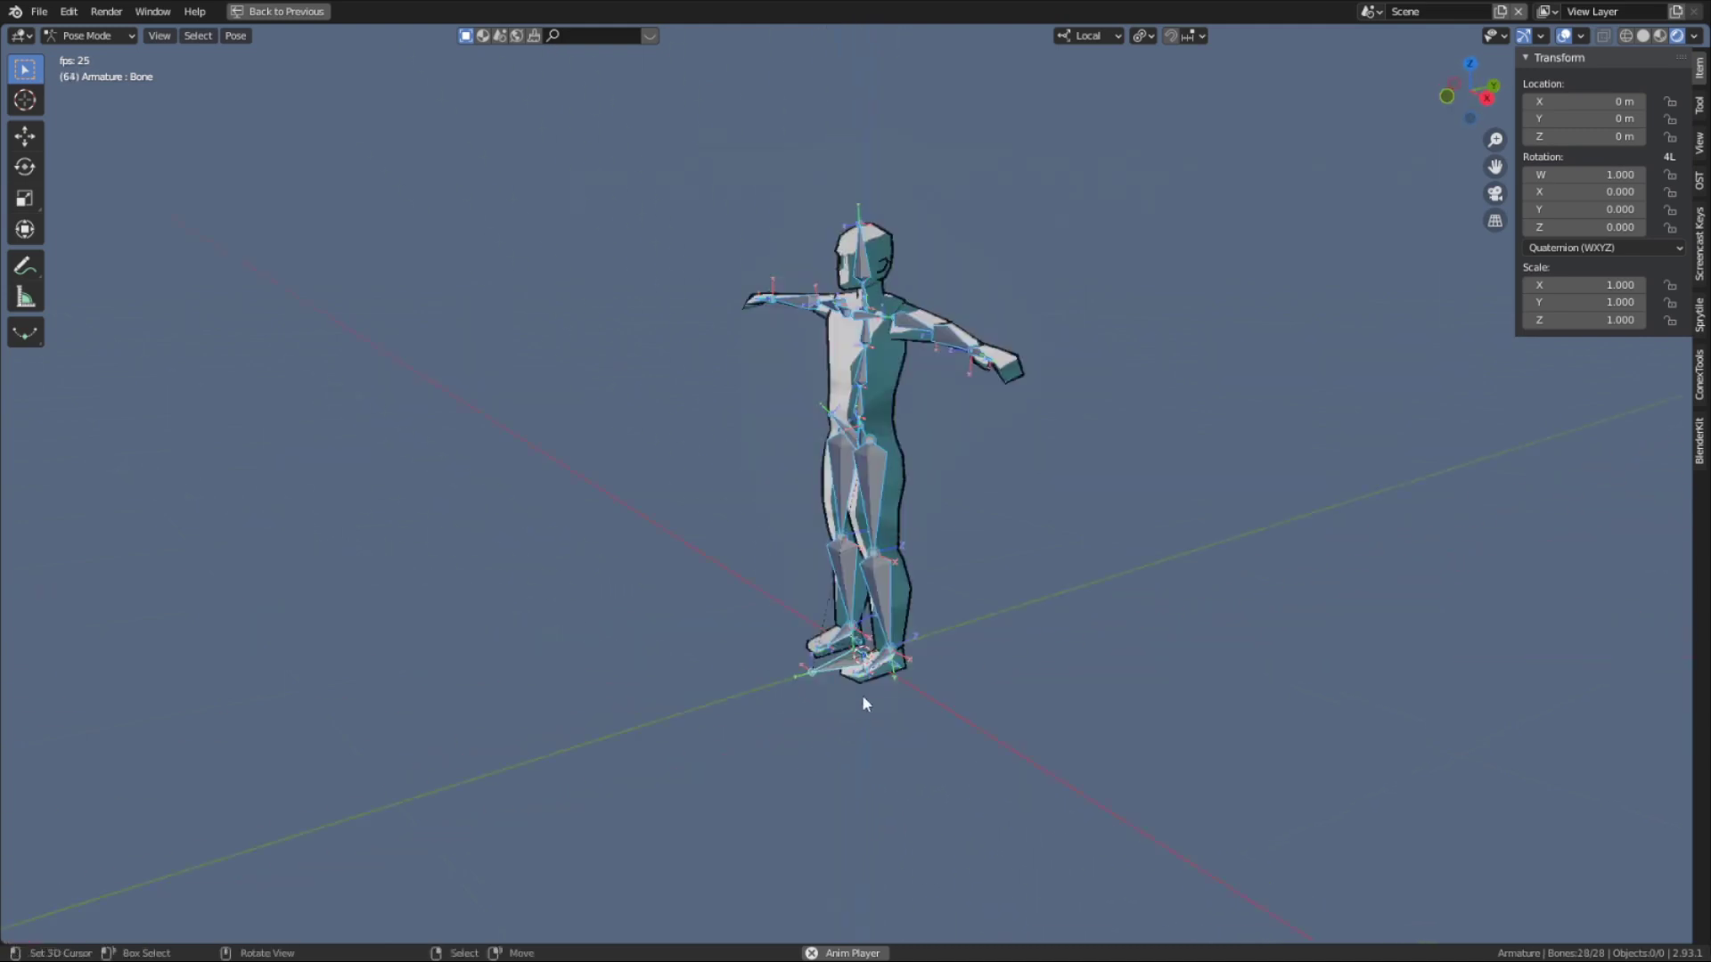
Move the character's root bone back and forth along its local Y axis
{"action": "key", "text": "g"}
{"action": "key", "text": "y"}
{"action": "key", "text": "y"}
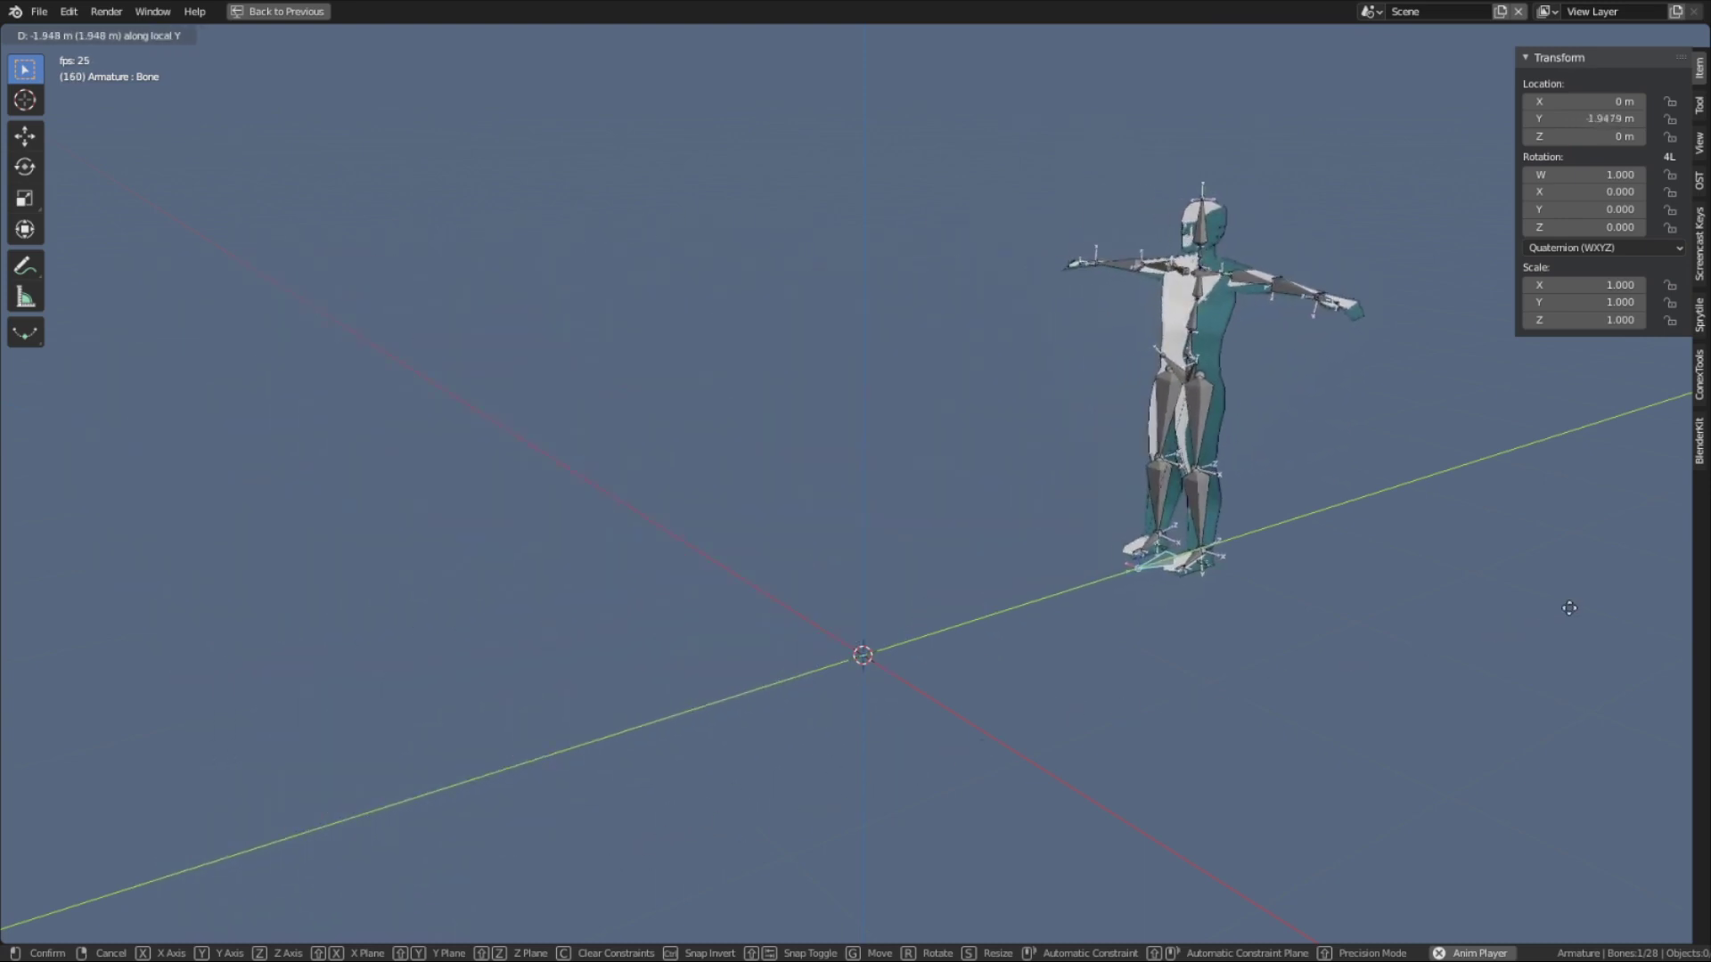
{"action": "key", "text": "g"}
{"action": "key", "text": "y"}
{"action": "key", "text": "y"}
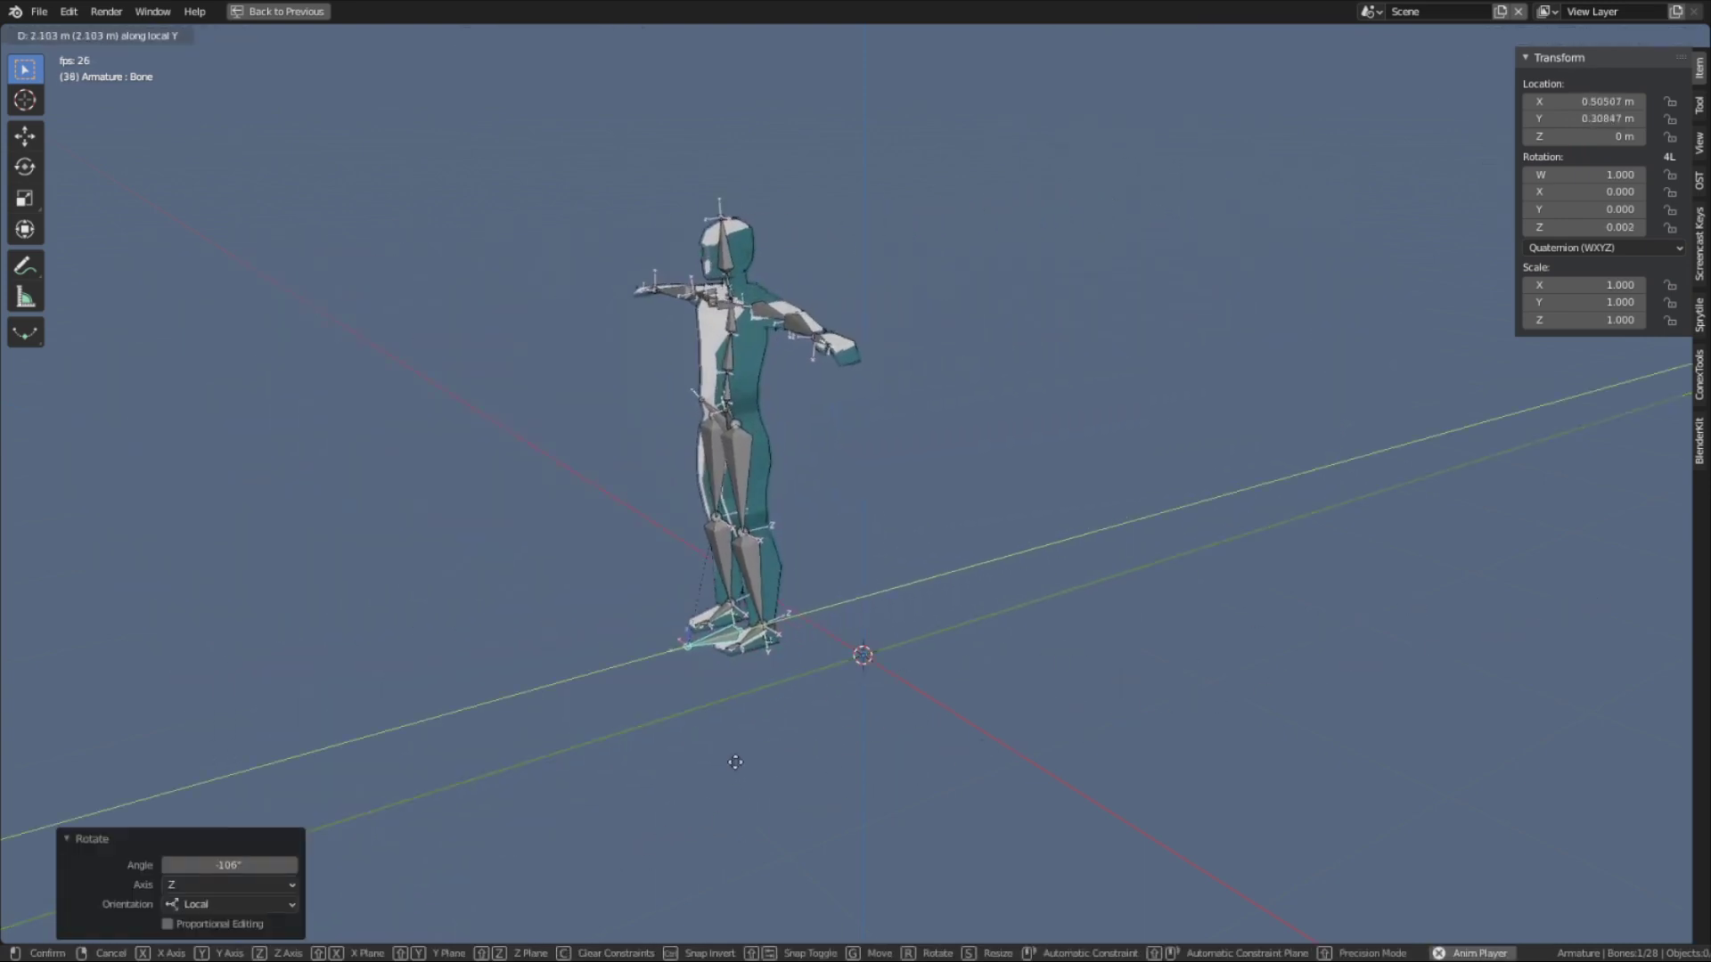
{"action": "left_click", "coordinate": [703, 771]}
Rotate the root bone 82.3° about its local Z axis and move it about 1.12 m along its local Y axis
{"action": "key", "text": "r"}
{"action": "key", "text": "z"}
{"action": "key", "text": "z"}
{"action": "left_click", "coordinate": [844, 667]}
{"action": "key", "text": "g"}
{"action": "key", "text": "y"}
{"action": "key", "text": "y"}
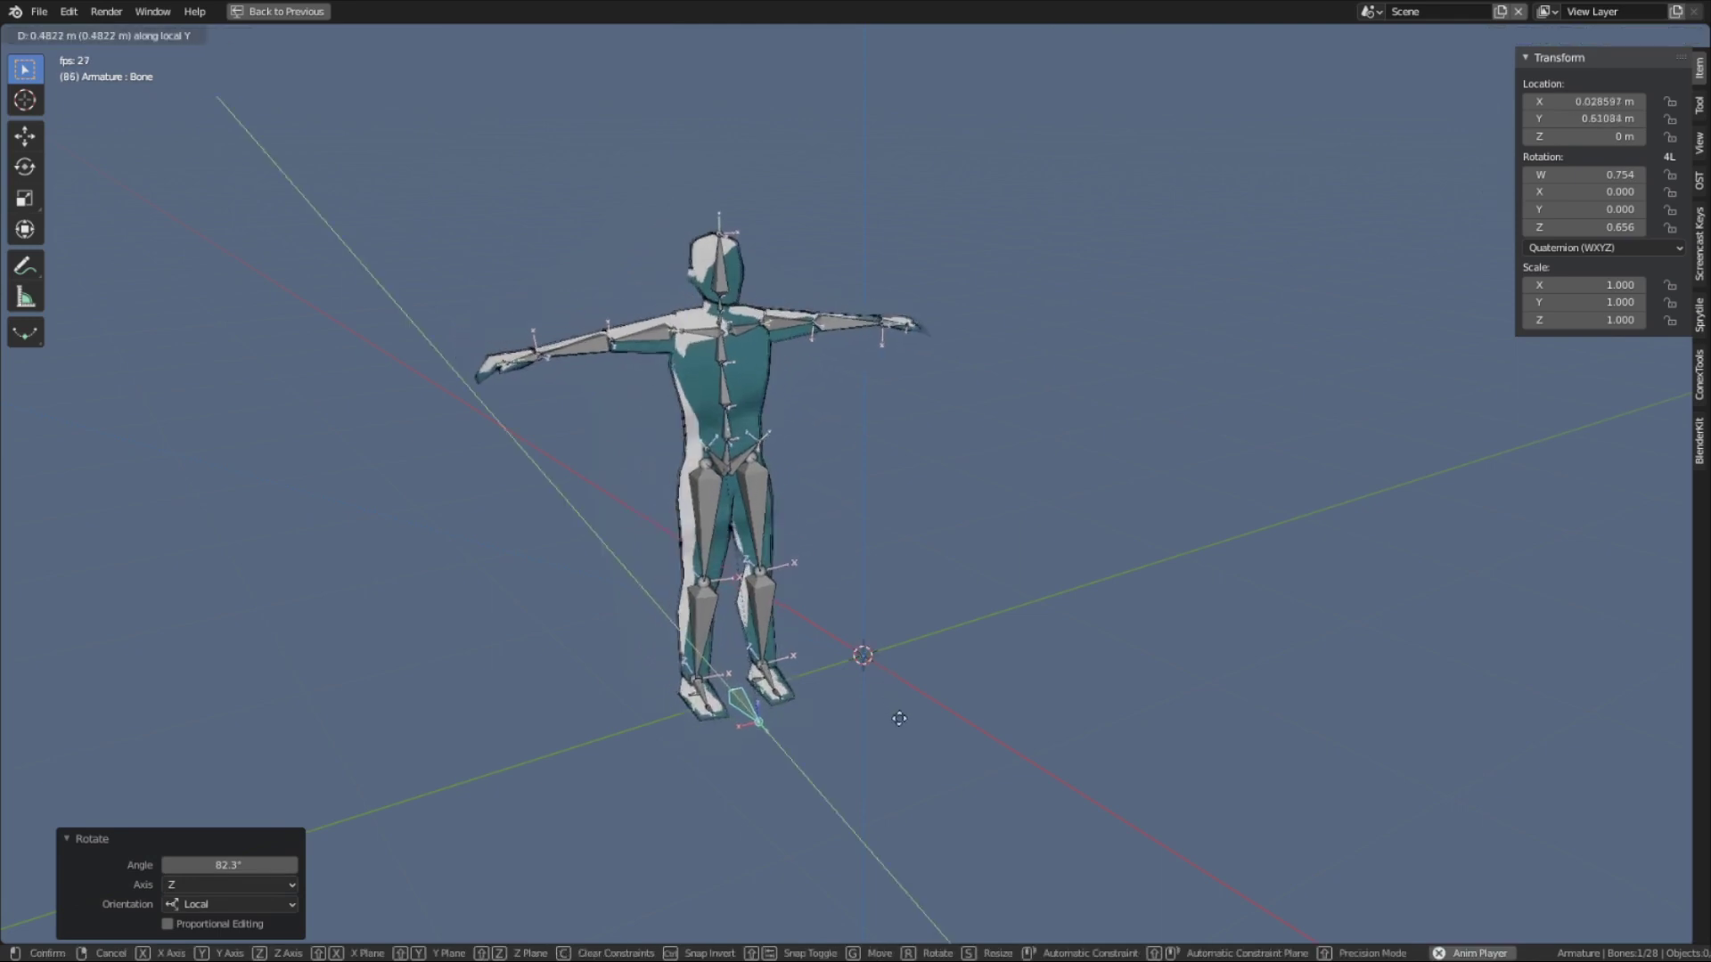
{"action": "left_click", "coordinate": [950, 808]}
Move the root bone along its local X axis and switch the move to its local Z axis
{"action": "key", "text": "g"}
{"action": "key", "text": "x"}
{"action": "key", "text": "x"}
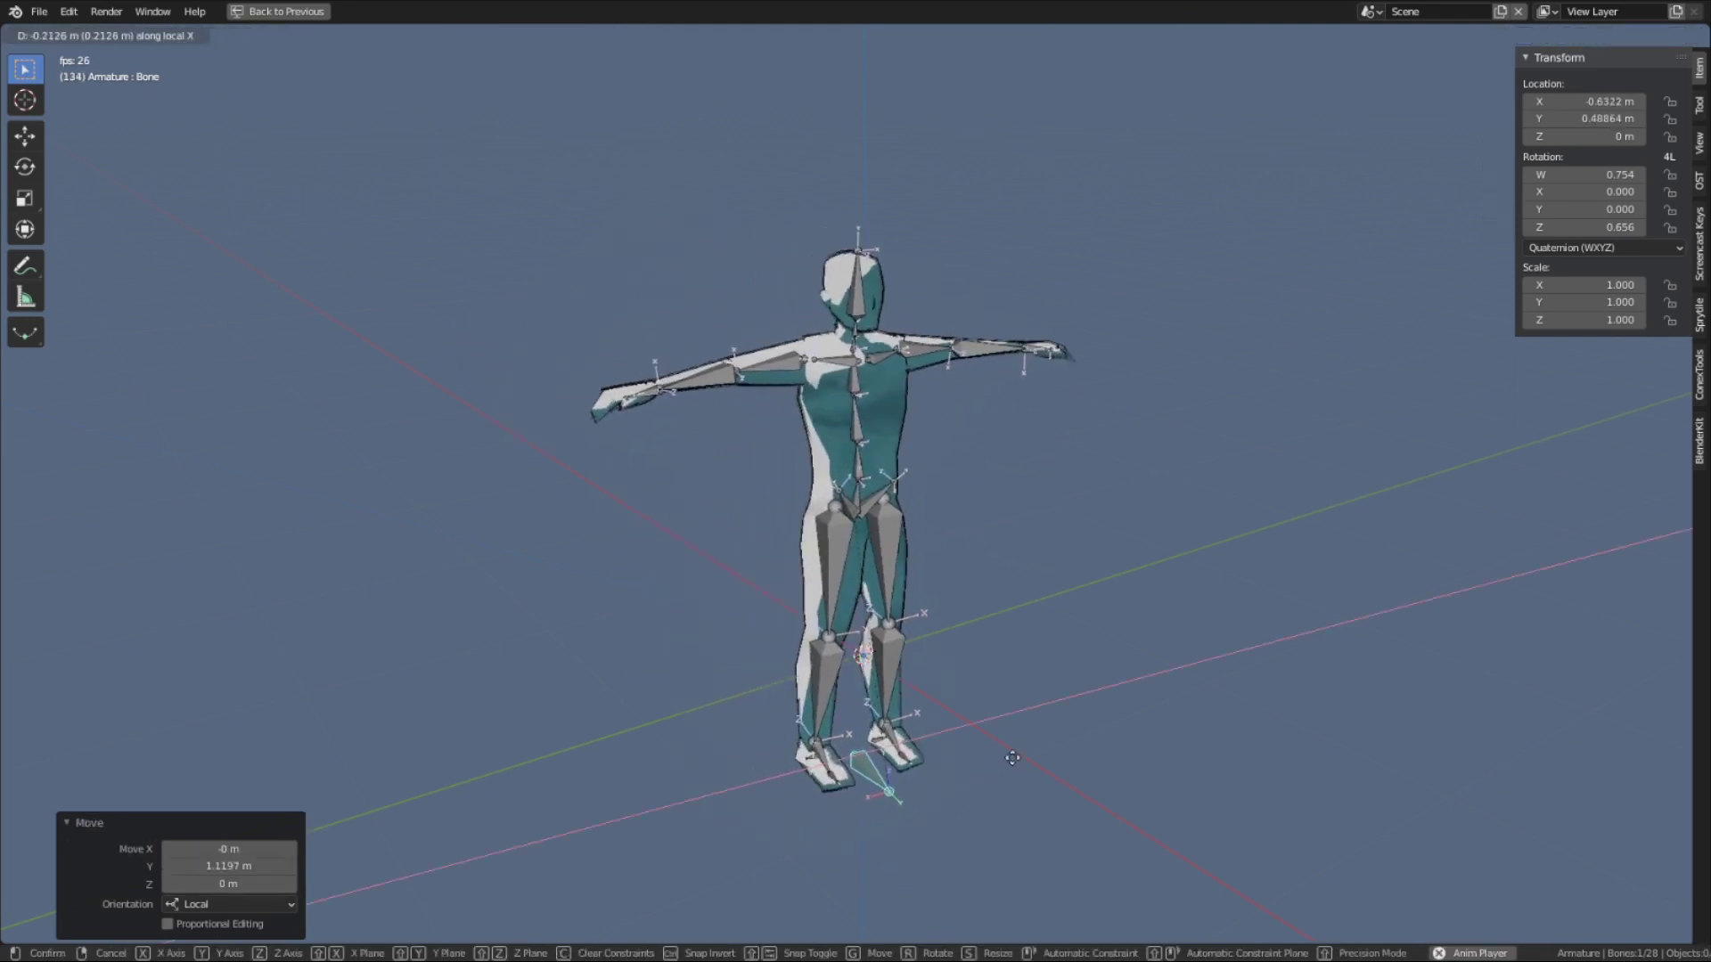
{"action": "key", "text": "z"}
{"action": "key", "text": "z"}
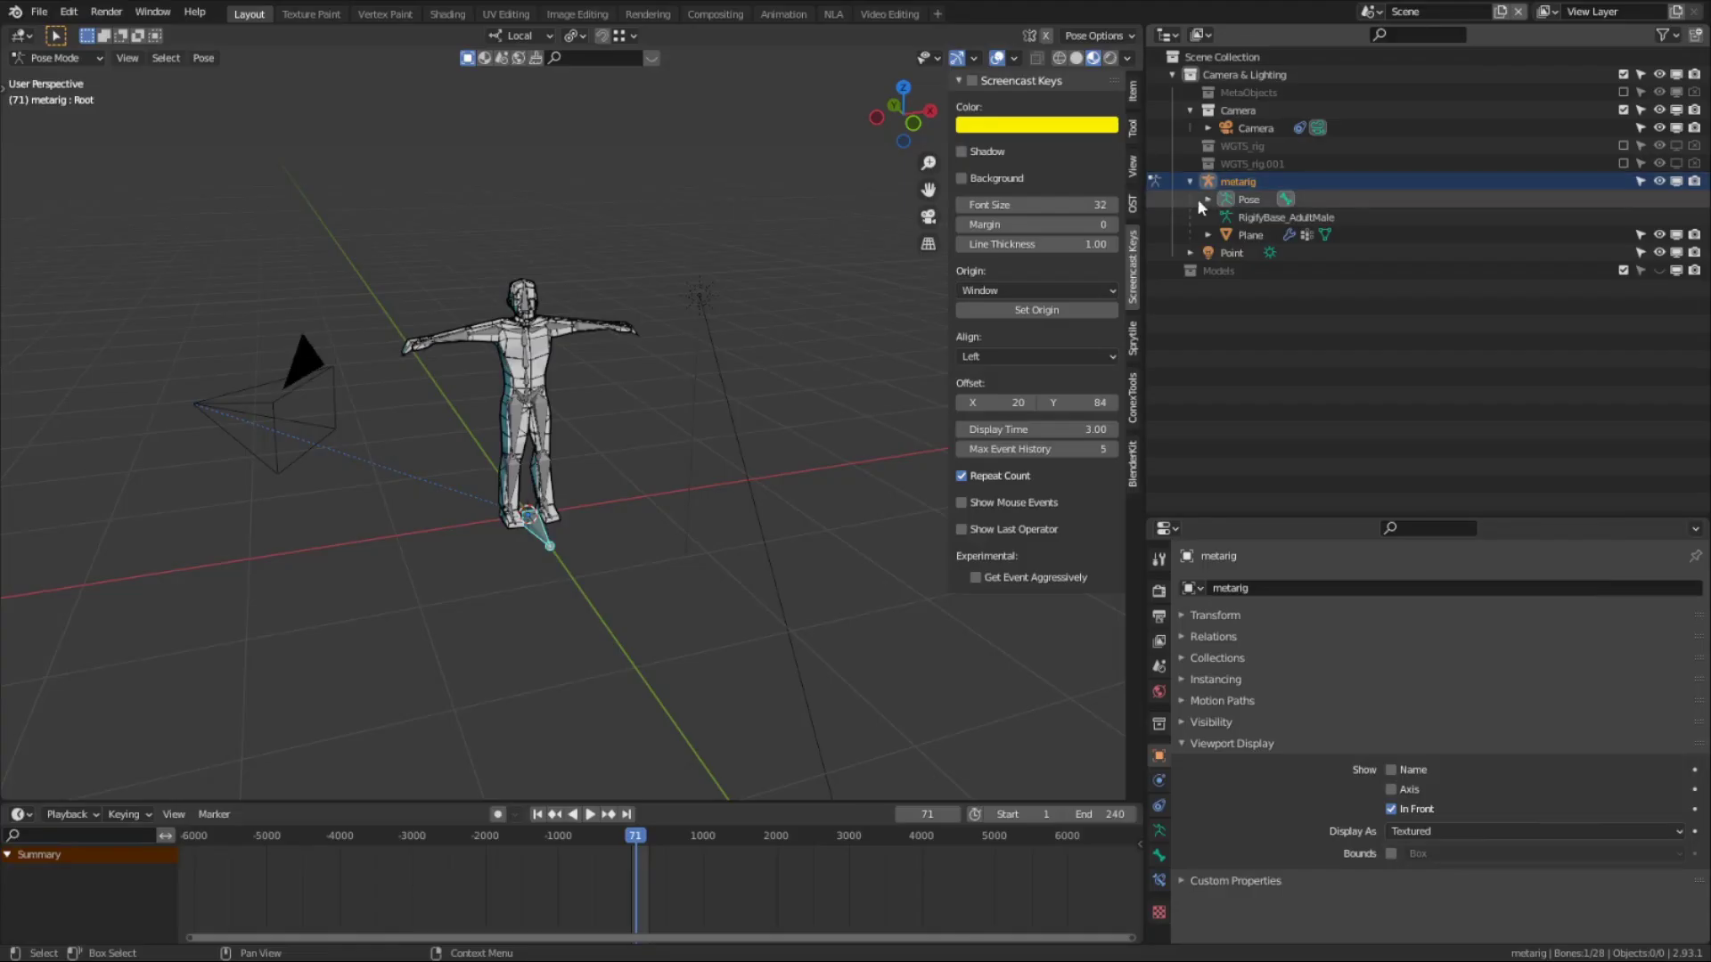
Expand the metarig's full bone hierarchy and move its Root bone about 0.31 m in X, -0.06 m in Y and 0.14 m in Z
{"action": "left_click", "coordinate": [1208, 200], "text": "shift"}
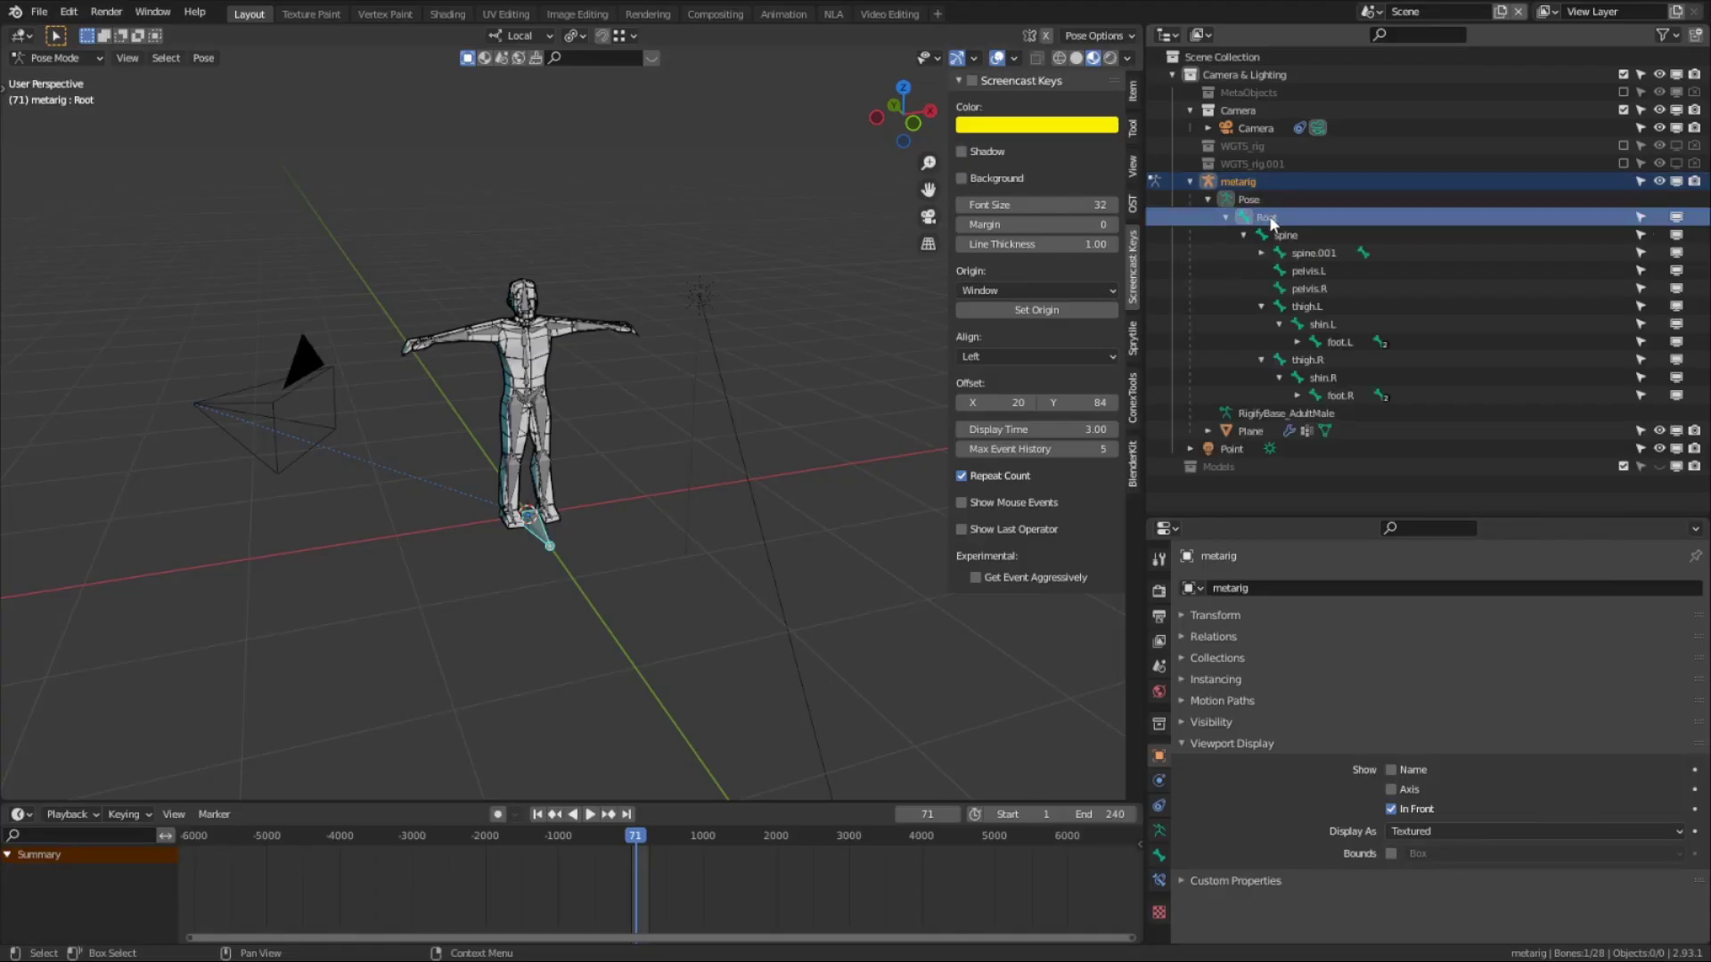
{"action": "key", "text": "g"}
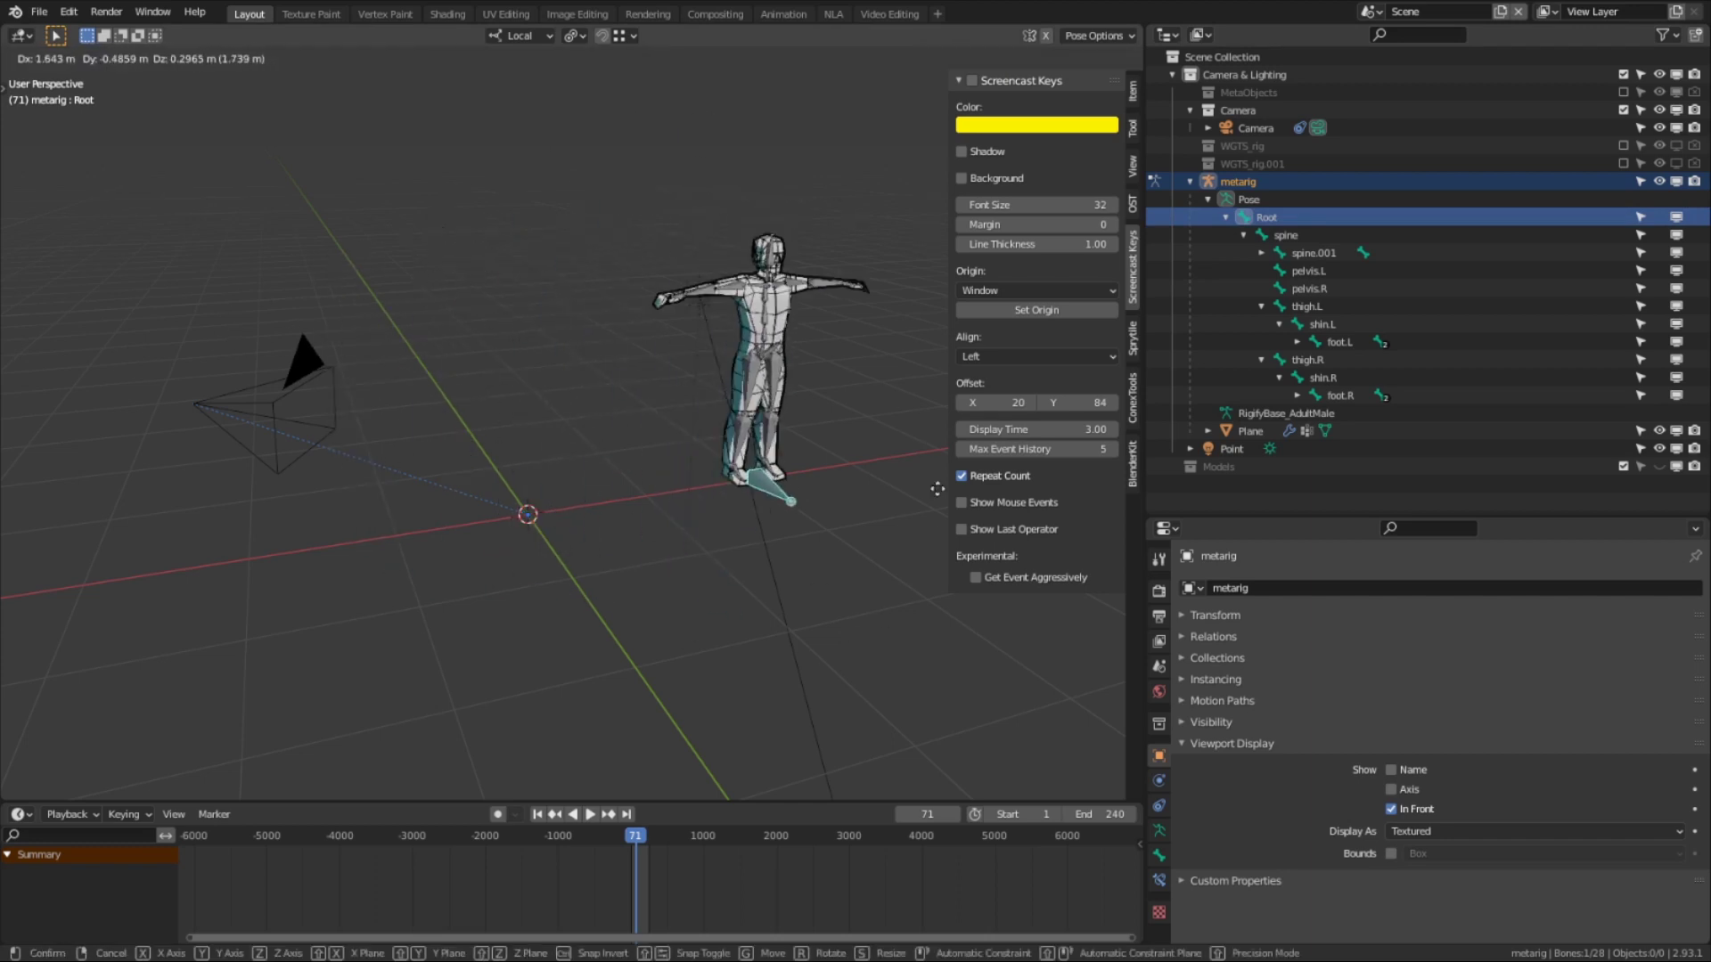
{"action": "left_click", "coordinate": [757, 536]}
Maximize the 3D viewport, rotate the metarig's Root bone by about 250° and start scaling it
{"action": "key", "text": "ctrl+space"}
{"action": "key", "text": "r"}
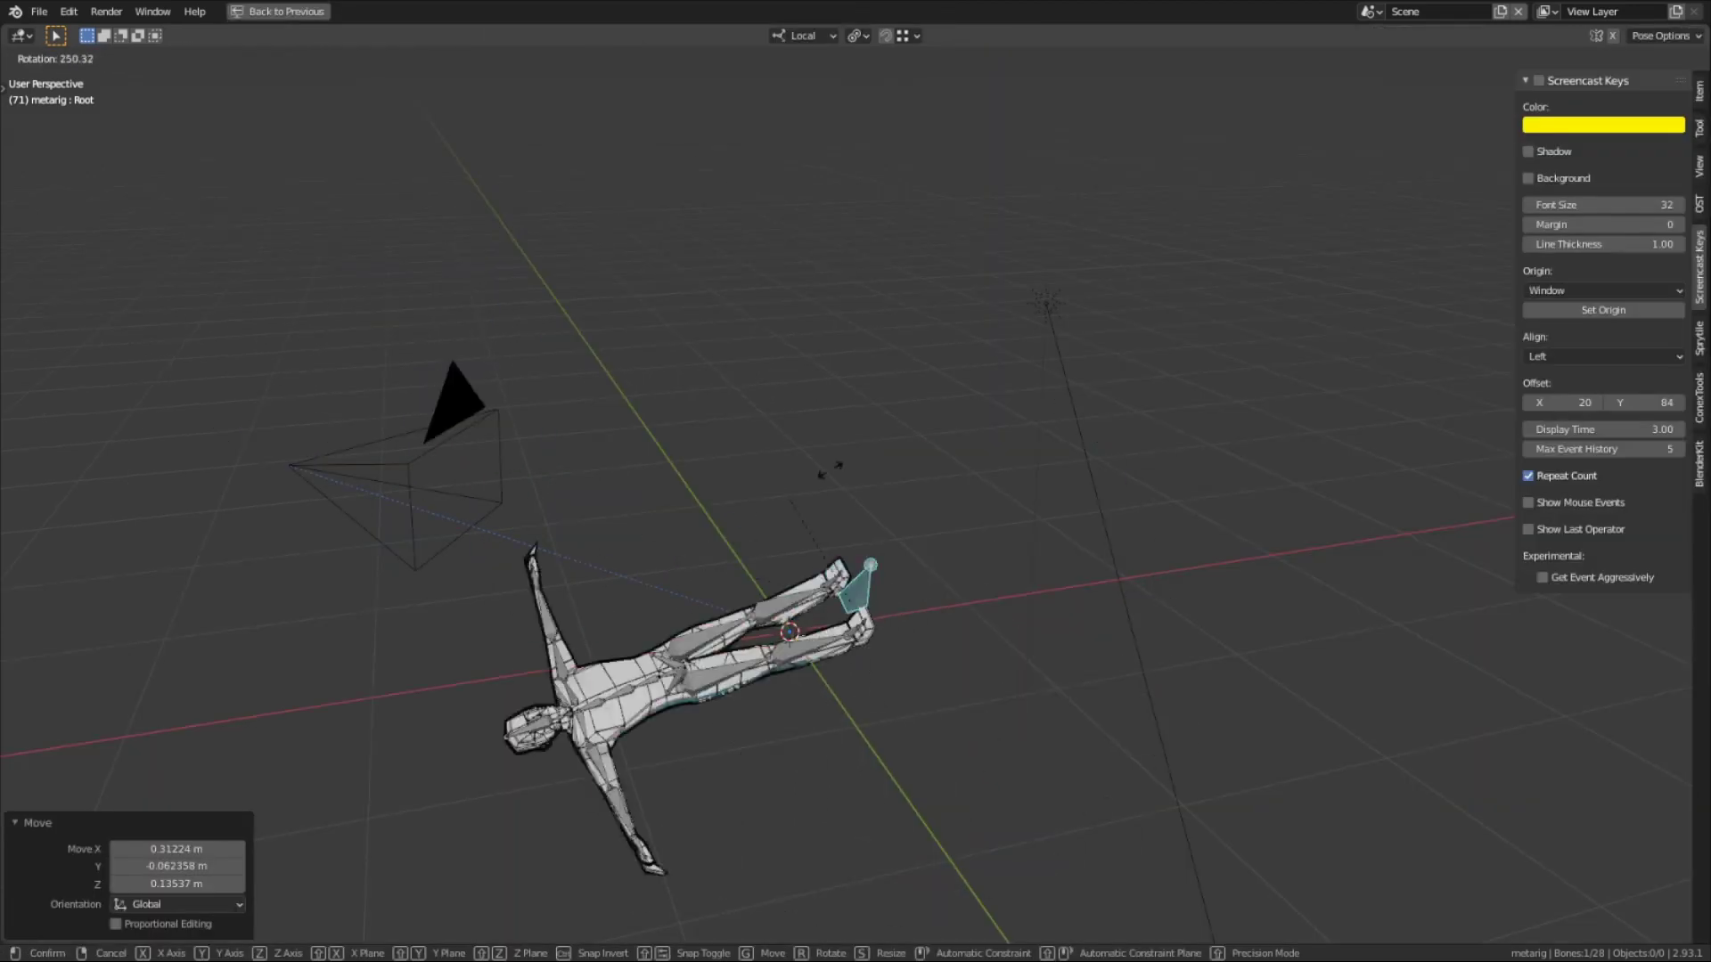
{"action": "left_click", "coordinate": [830, 469]}
{"action": "key", "text": "s"}
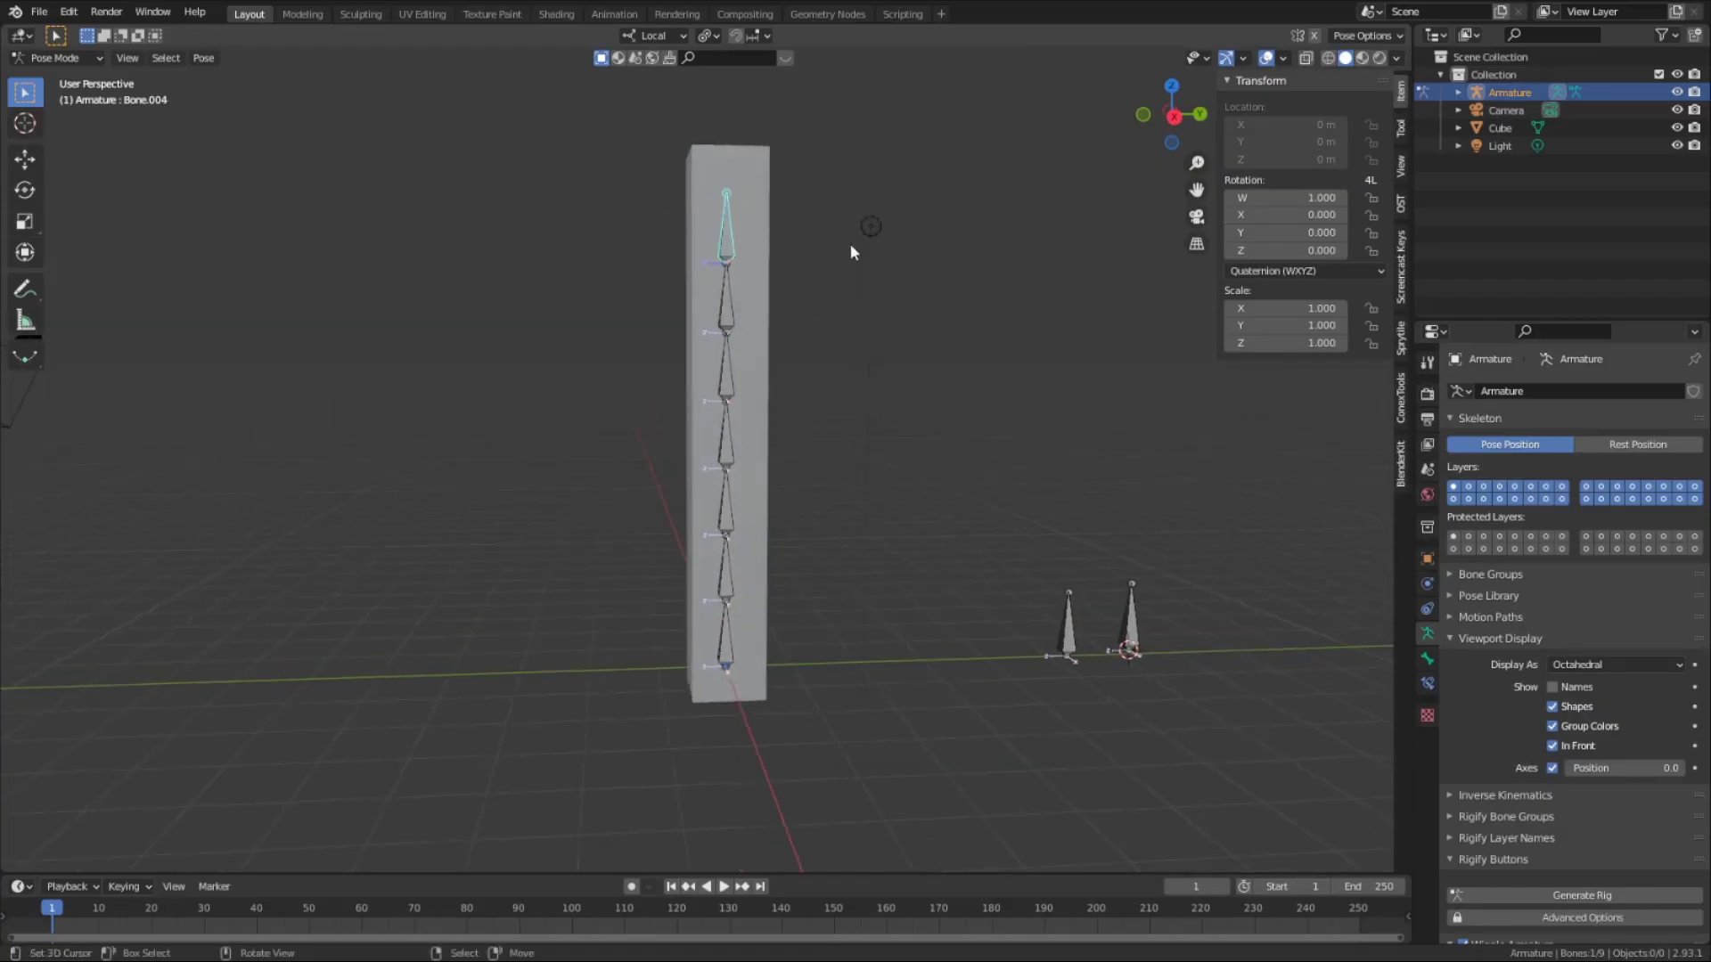
Try rotating the top bone and the middle bone of the chain inside the column
{"action": "key", "text": "r"}
{"action": "left_click", "coordinate": [1052, 318]}
{"action": "left_click", "coordinate": [727, 437]}
{"action": "key", "text": "r"}
{"action": "left_click", "coordinate": [746, 517]}
{"action": "right_click", "coordinate": [739, 513]}
Try rotating only the topmost bone of the column's chain
{"action": "key", "text": "r"}
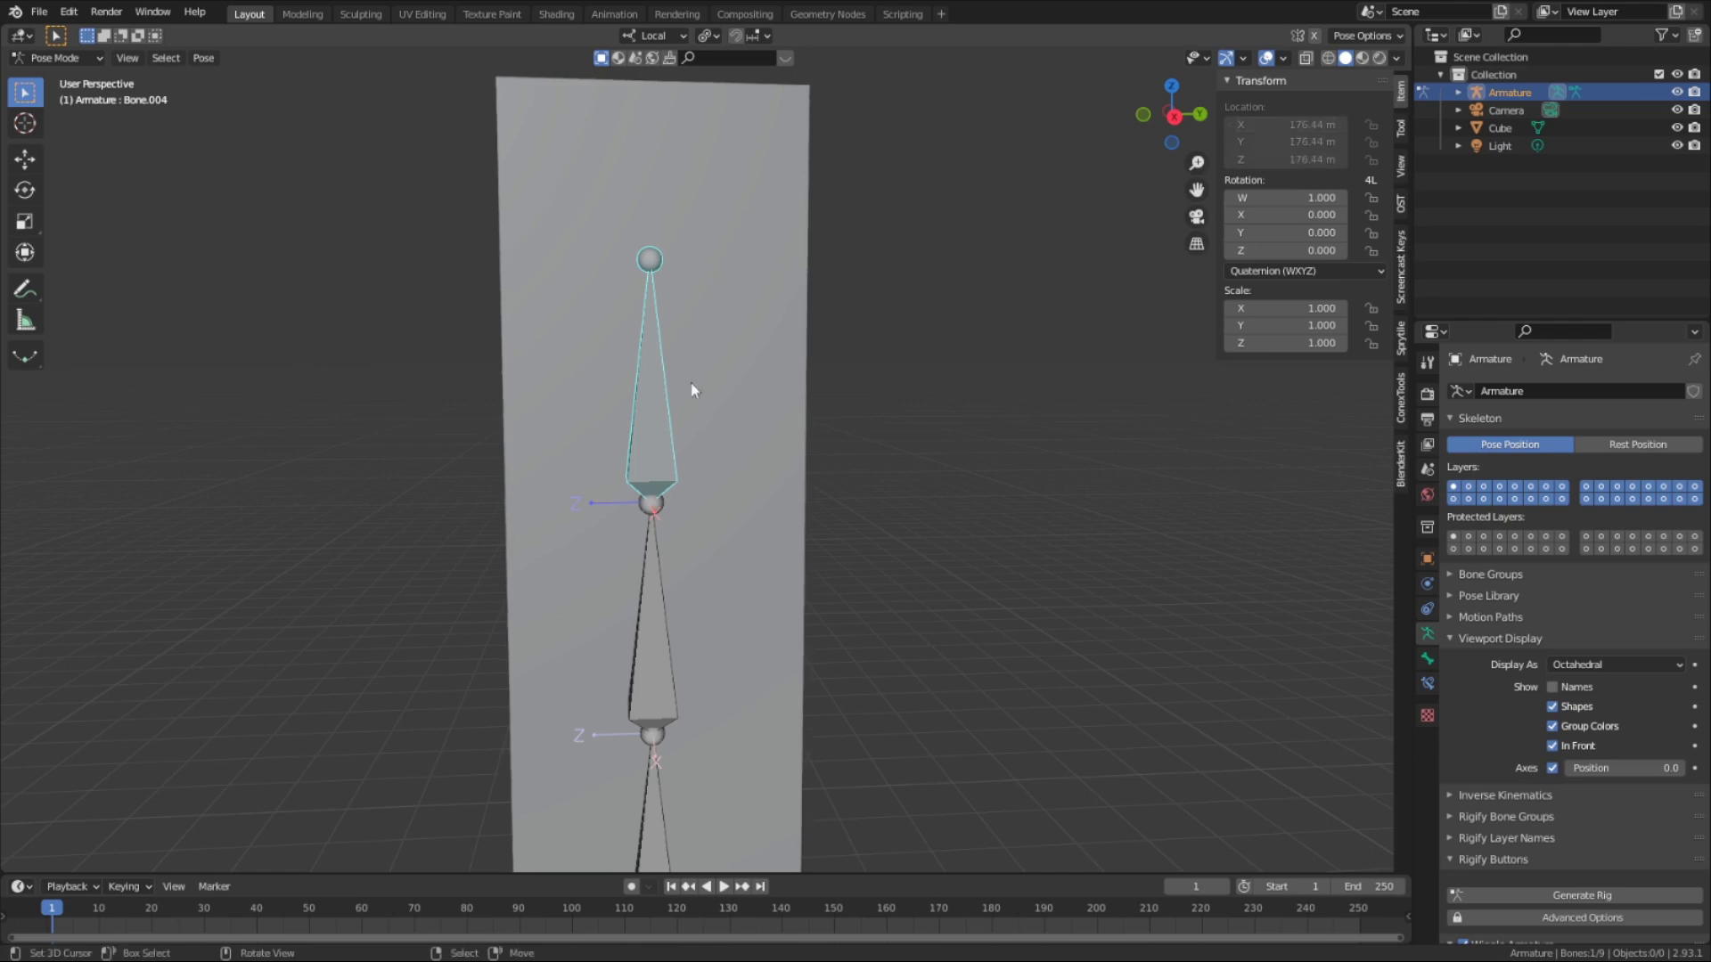
{"action": "key", "text": "r"}
{"action": "right_click", "coordinate": [605, 232]}
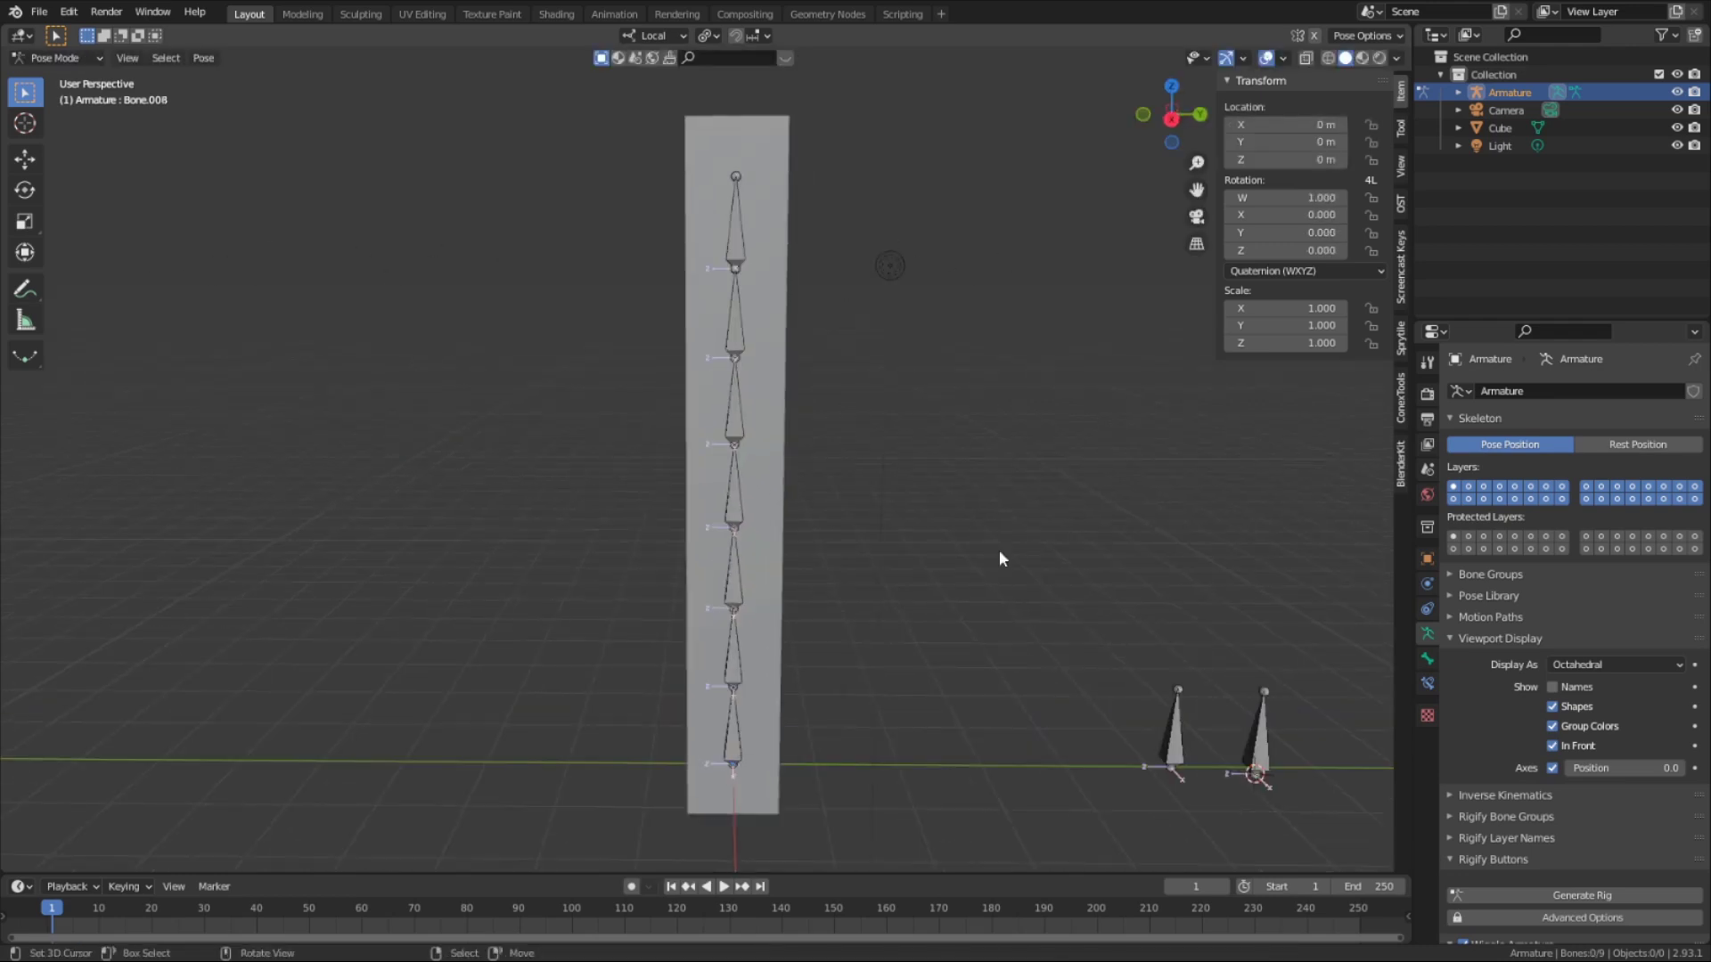
Try rotating the upper five bones of the column's chain together by about -31°
{"action": "key", "text": "c"}
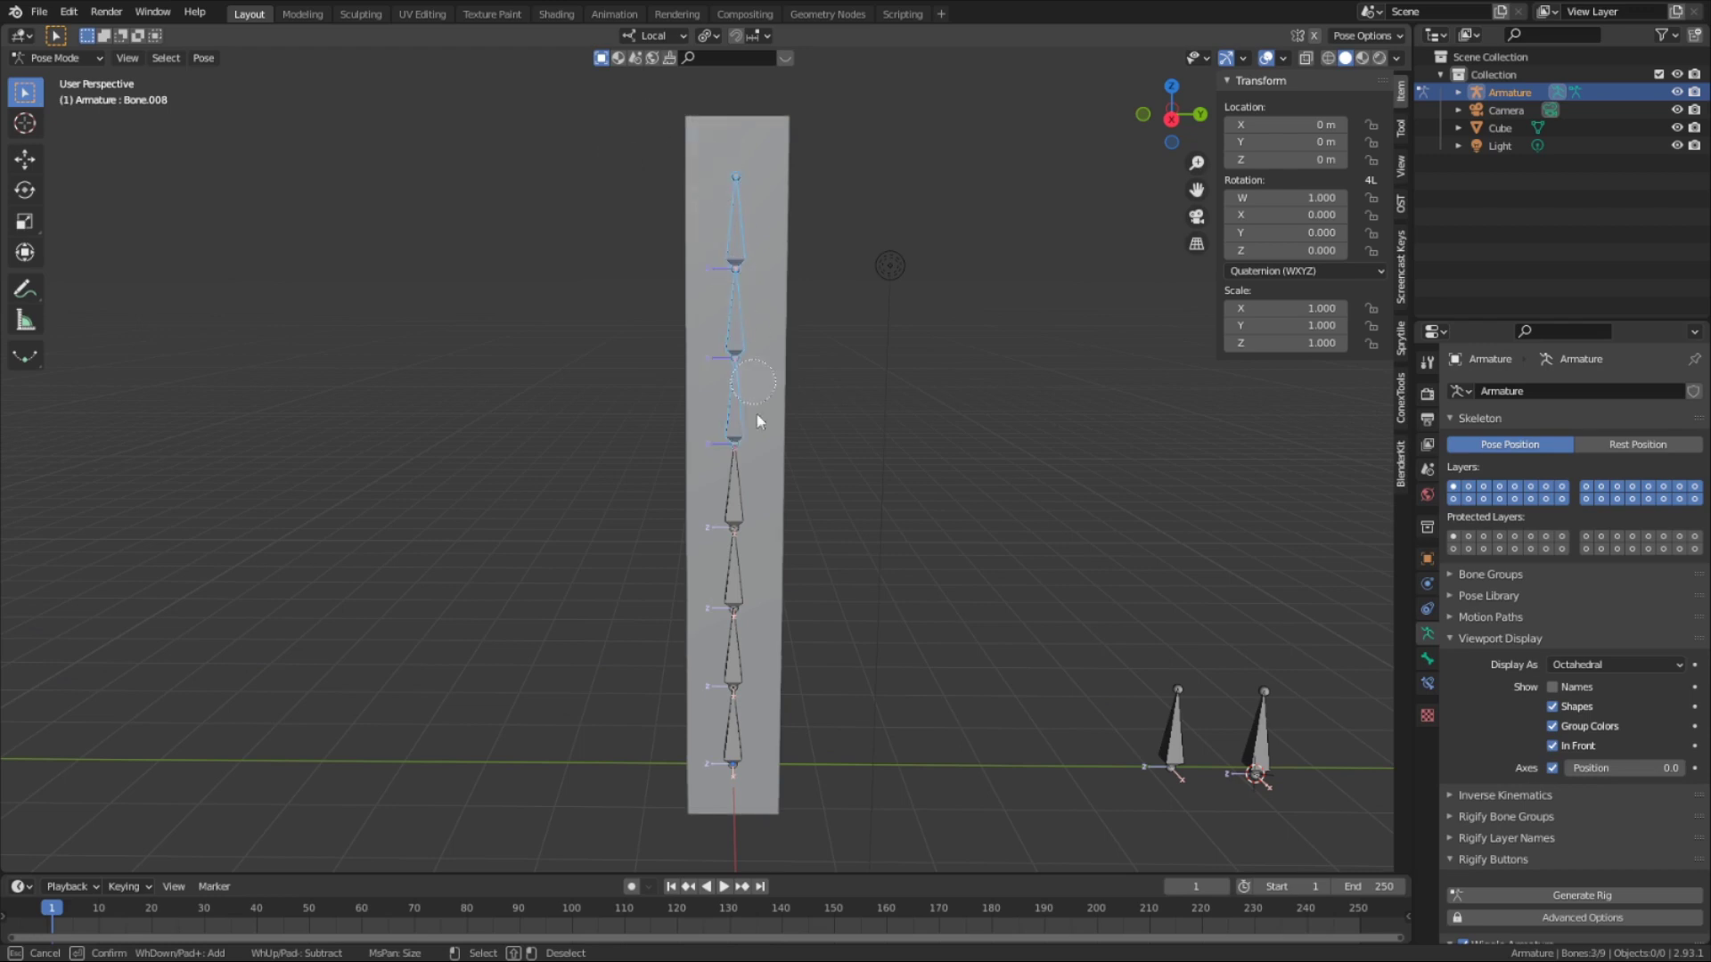
{"action": "key", "text": "r"}
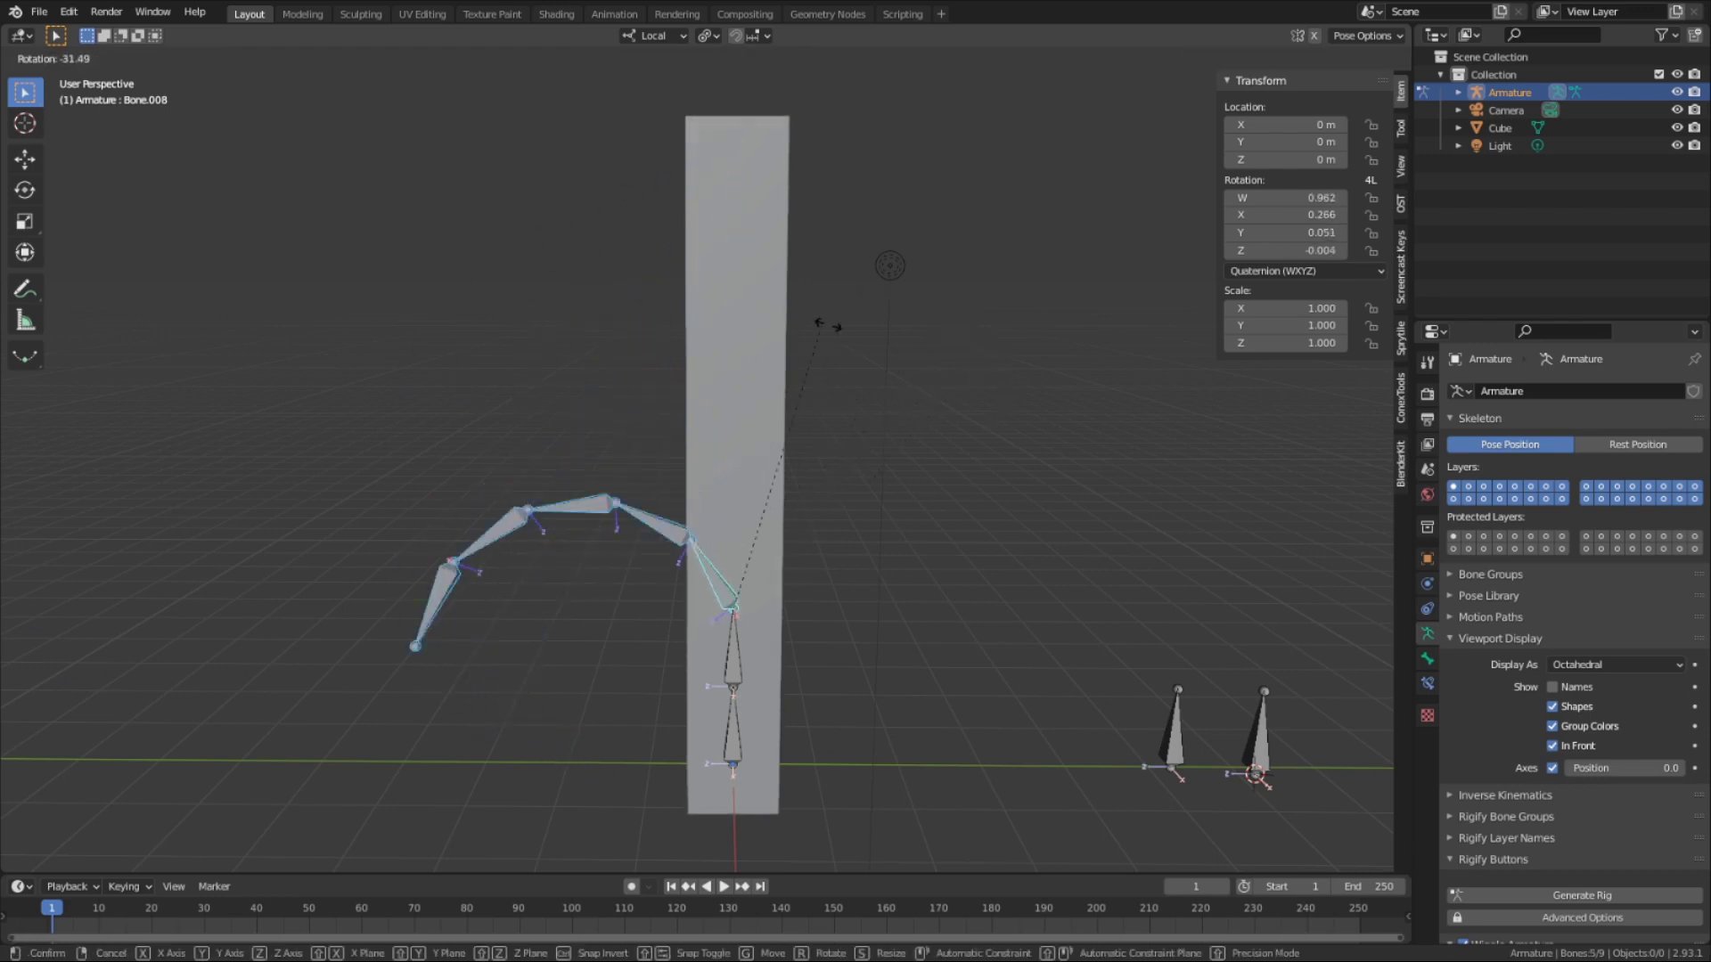
{"action": "key", "text": "Escape"}
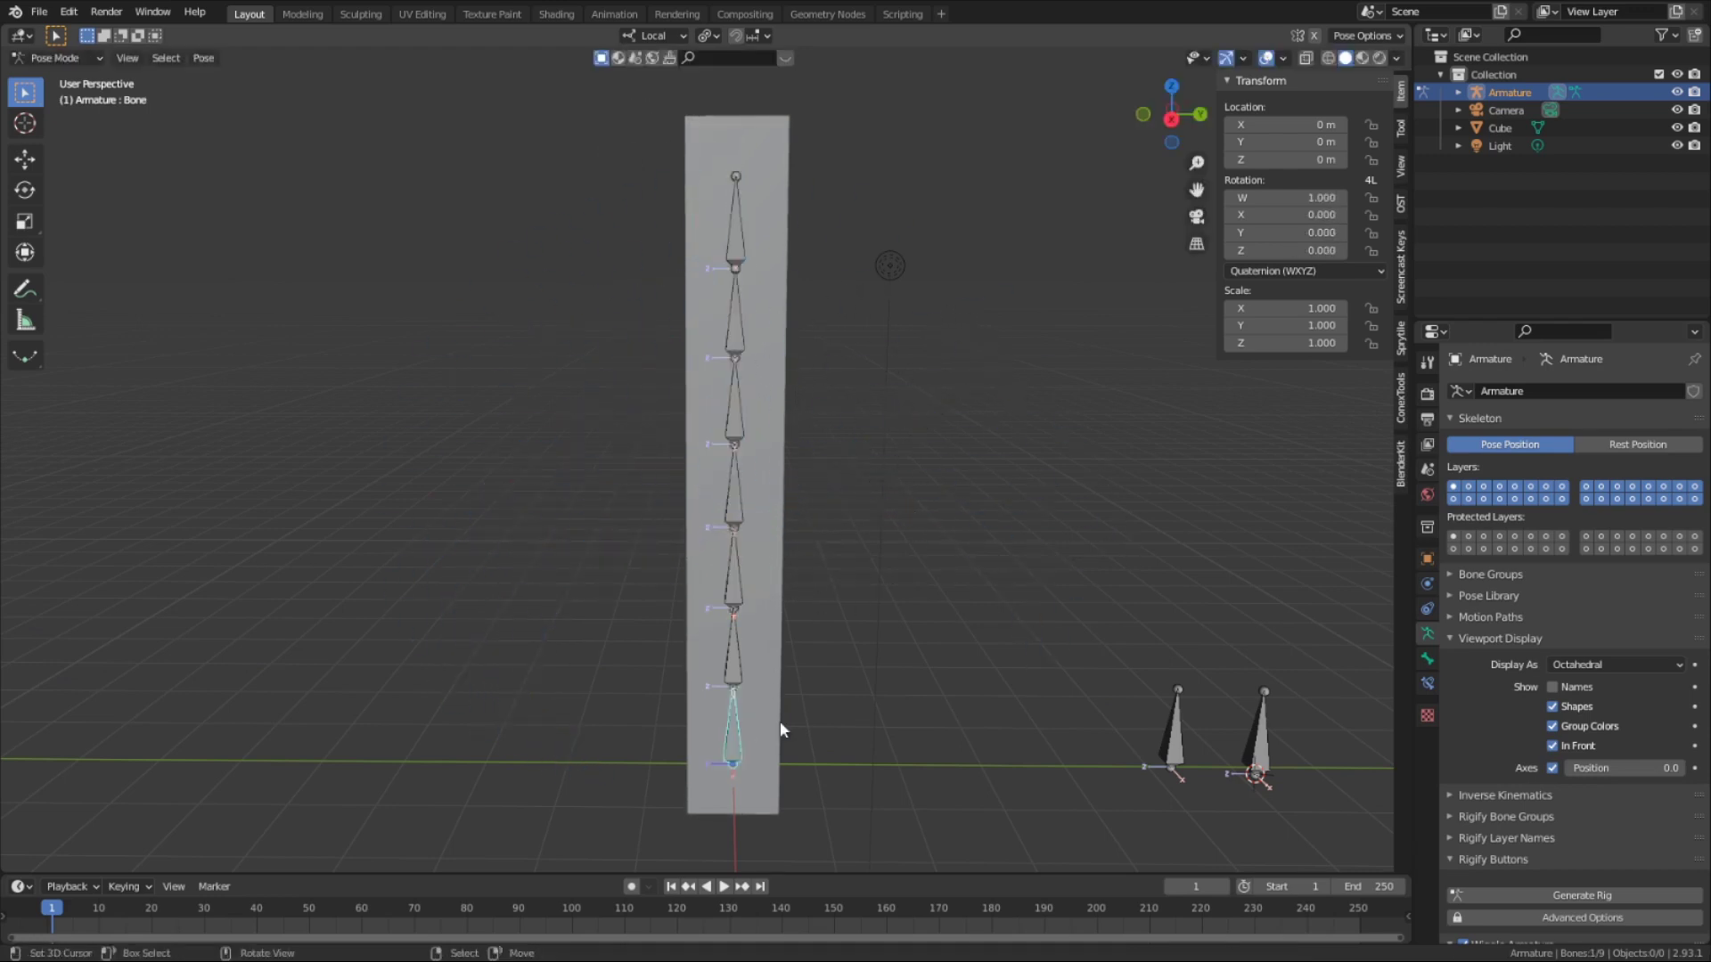
Try moving the chain's bottom bone, and pull the second bone and the fourth bone (Bone.007) away from the column on opposite sides
{"action": "key", "text": "g"}
{"action": "right_click", "coordinate": [853, 687]}
{"action": "right_click", "coordinate": [853, 687]}
{"action": "right_click_drag", "start_coordinate": [741, 656], "coordinate": [560, 620]}
{"action": "right_click_drag", "start_coordinate": [563, 457], "coordinate": [902, 532]}
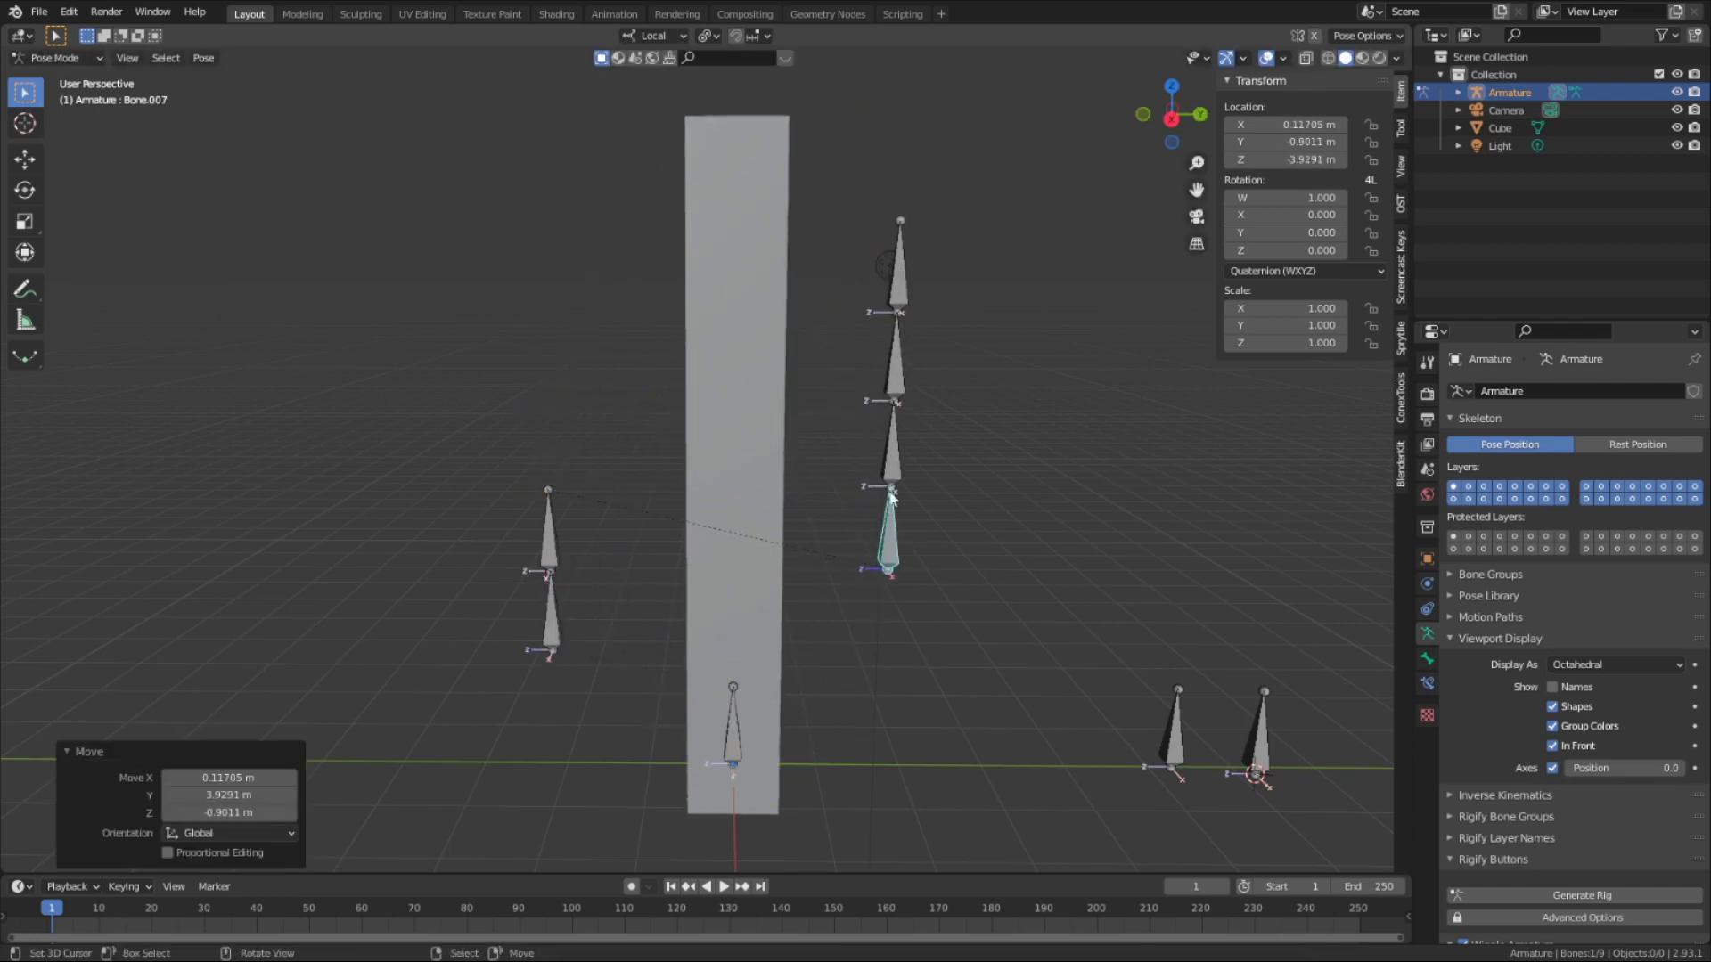
Try moving a bone in the detached upper part of the chain back toward the column and moving the bottom bone again
{"action": "left_click", "coordinate": [895, 392]}
{"action": "key", "text": "g"}
{"action": "left_click", "coordinate": [689, 437]}
{"action": "left_click", "coordinate": [752, 762]}
{"action": "key", "text": "g"}
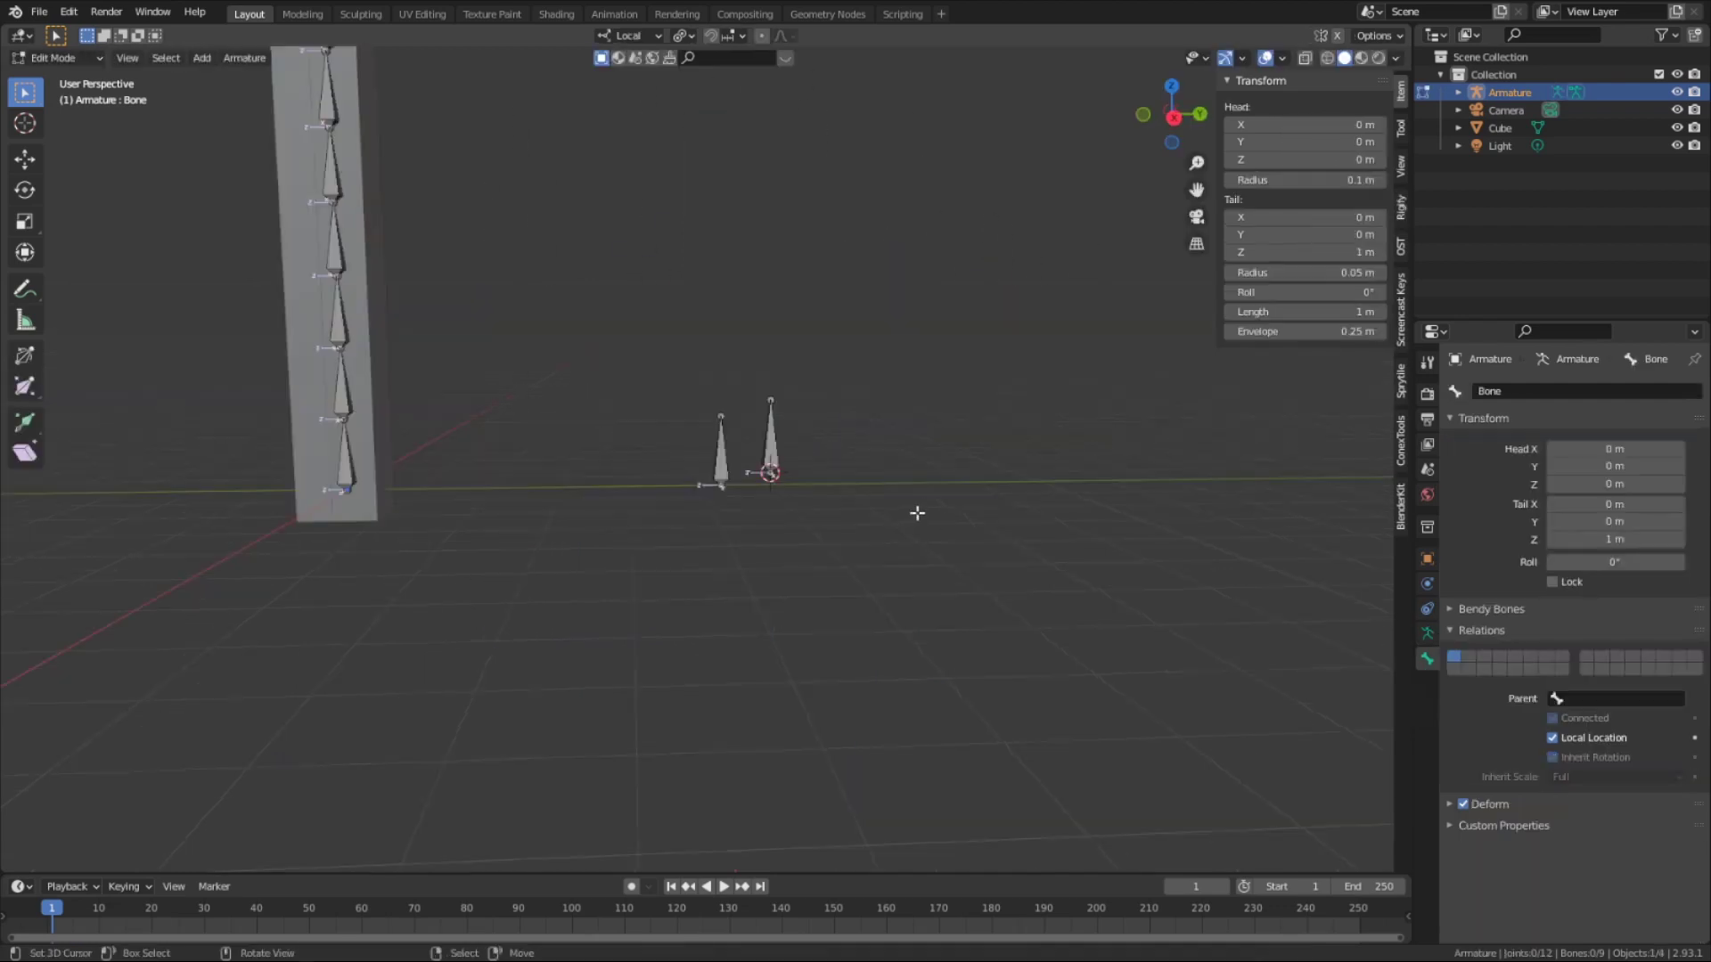
In Edit Mode, parent the loose bone Bone.002 to Bone.001 with Keep Offset
{"action": "scroll", "coordinate": [980, 481], "scroll_direction": "up", "scroll_amount": 6}
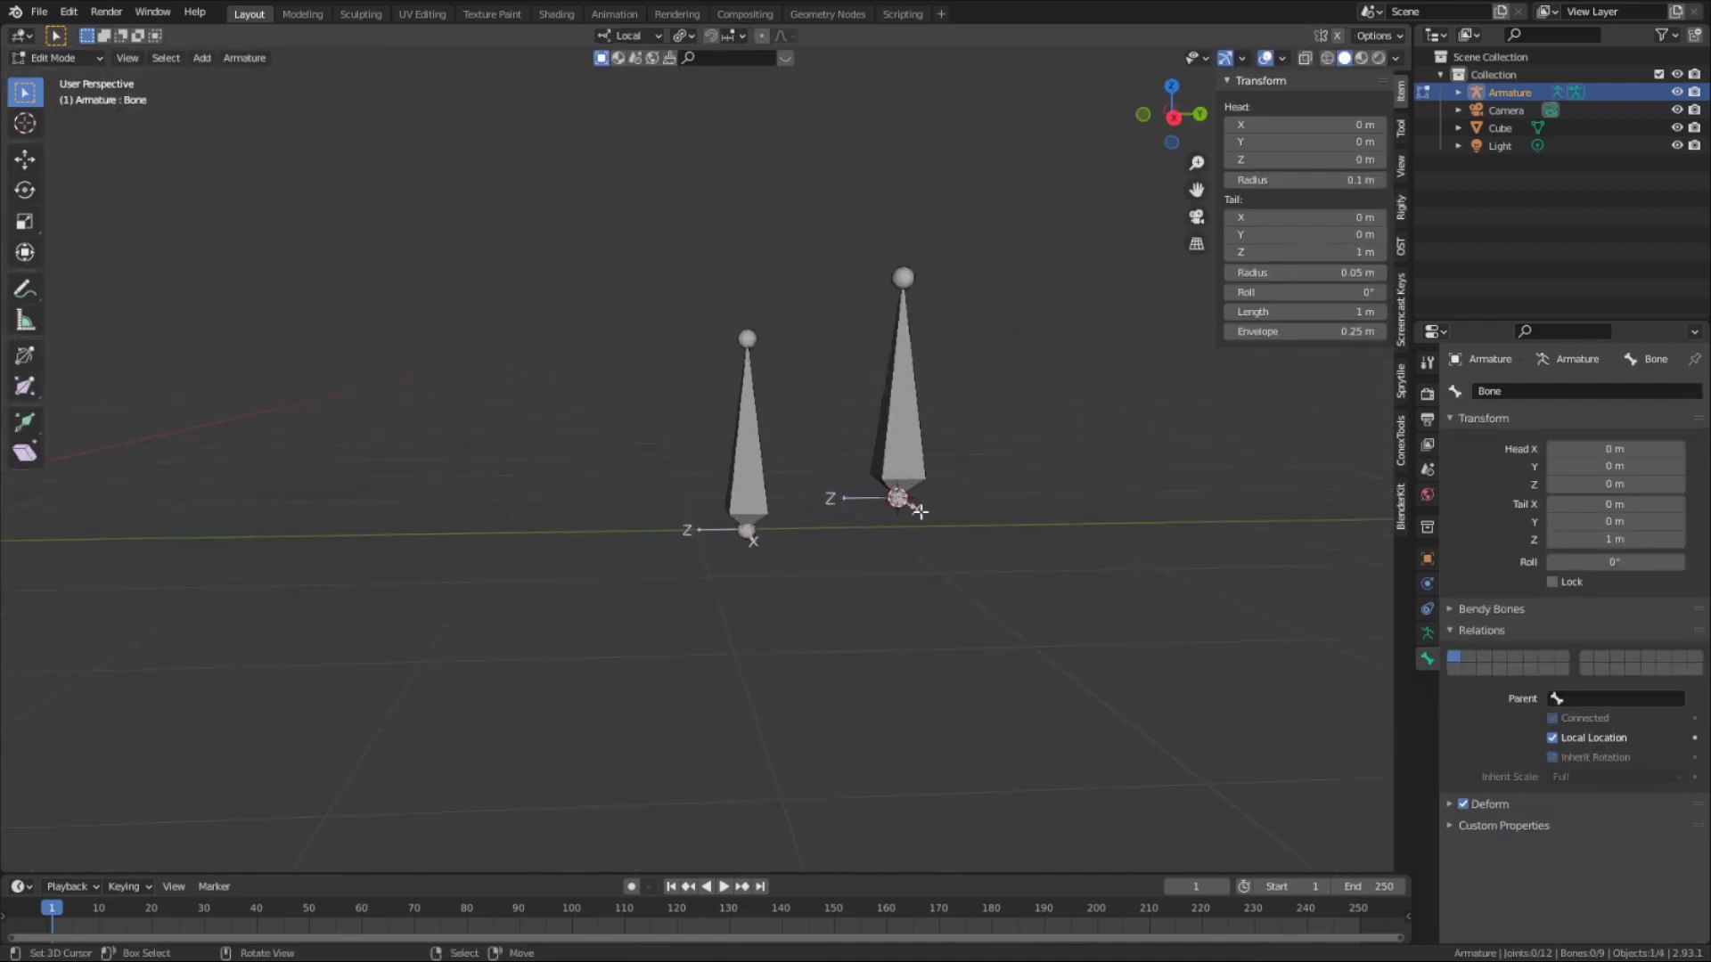
{"action": "middle_click_drag", "start_coordinate": [1037, 449], "coordinate": [710, 572], "text": "shift"}
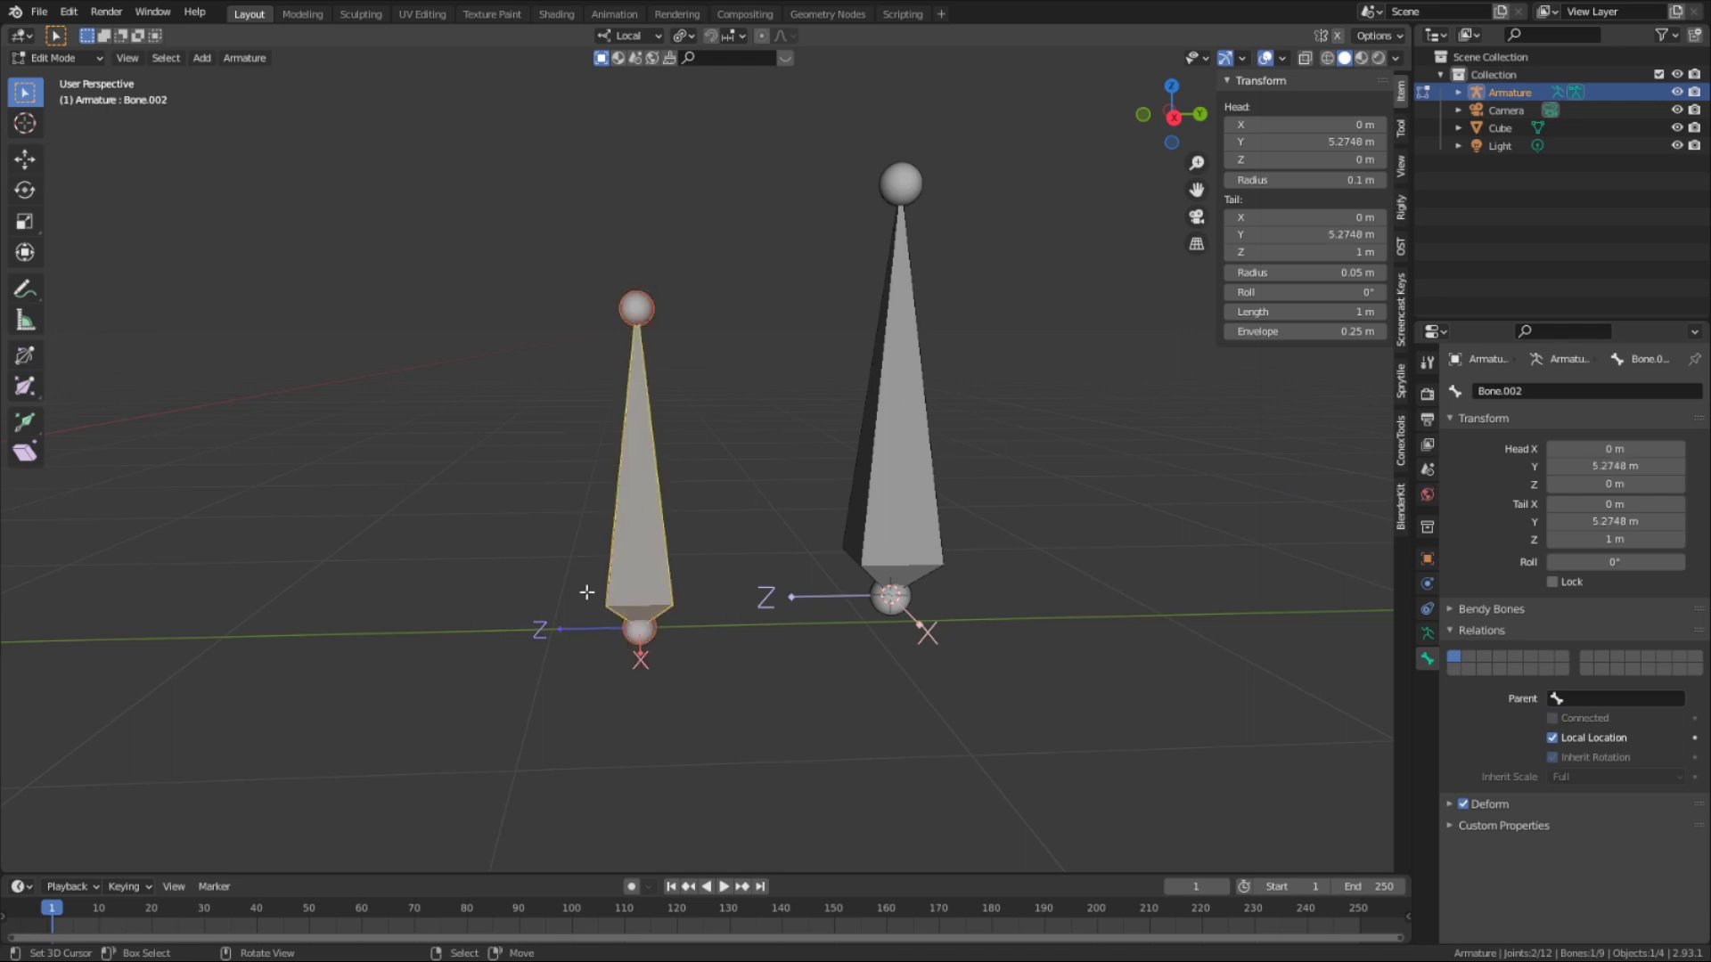
{"action": "left_click", "coordinate": [910, 412], "text": "shift"}
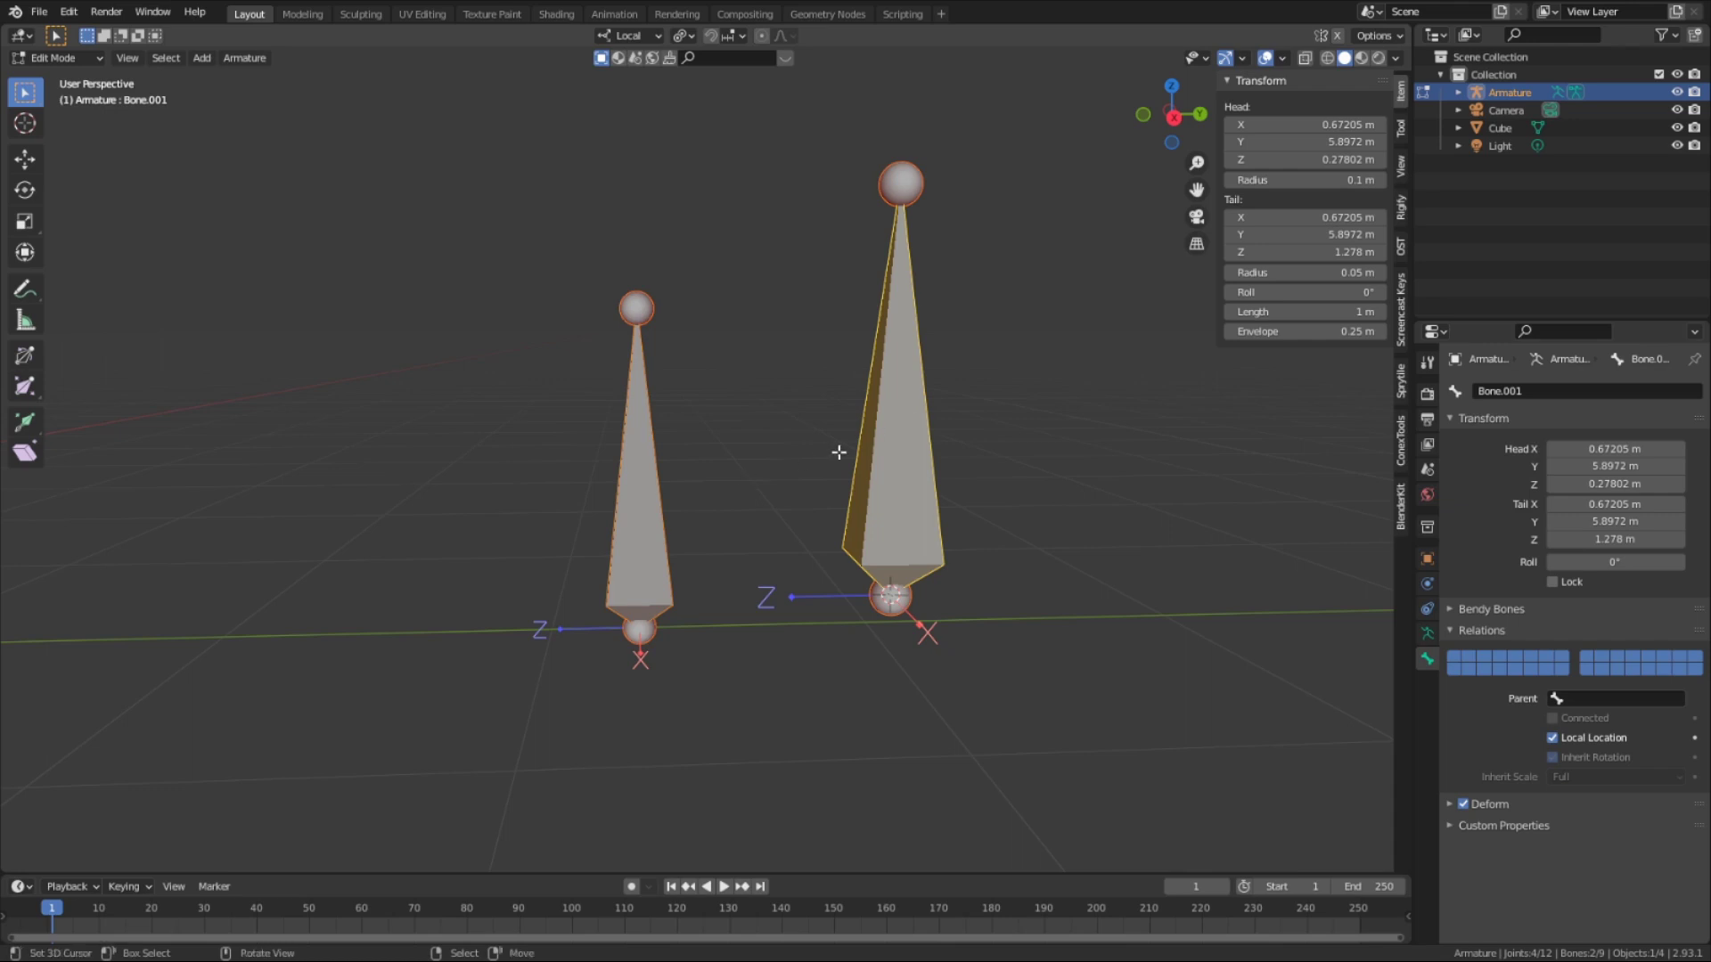
{"action": "key", "text": "ctrl+p"}
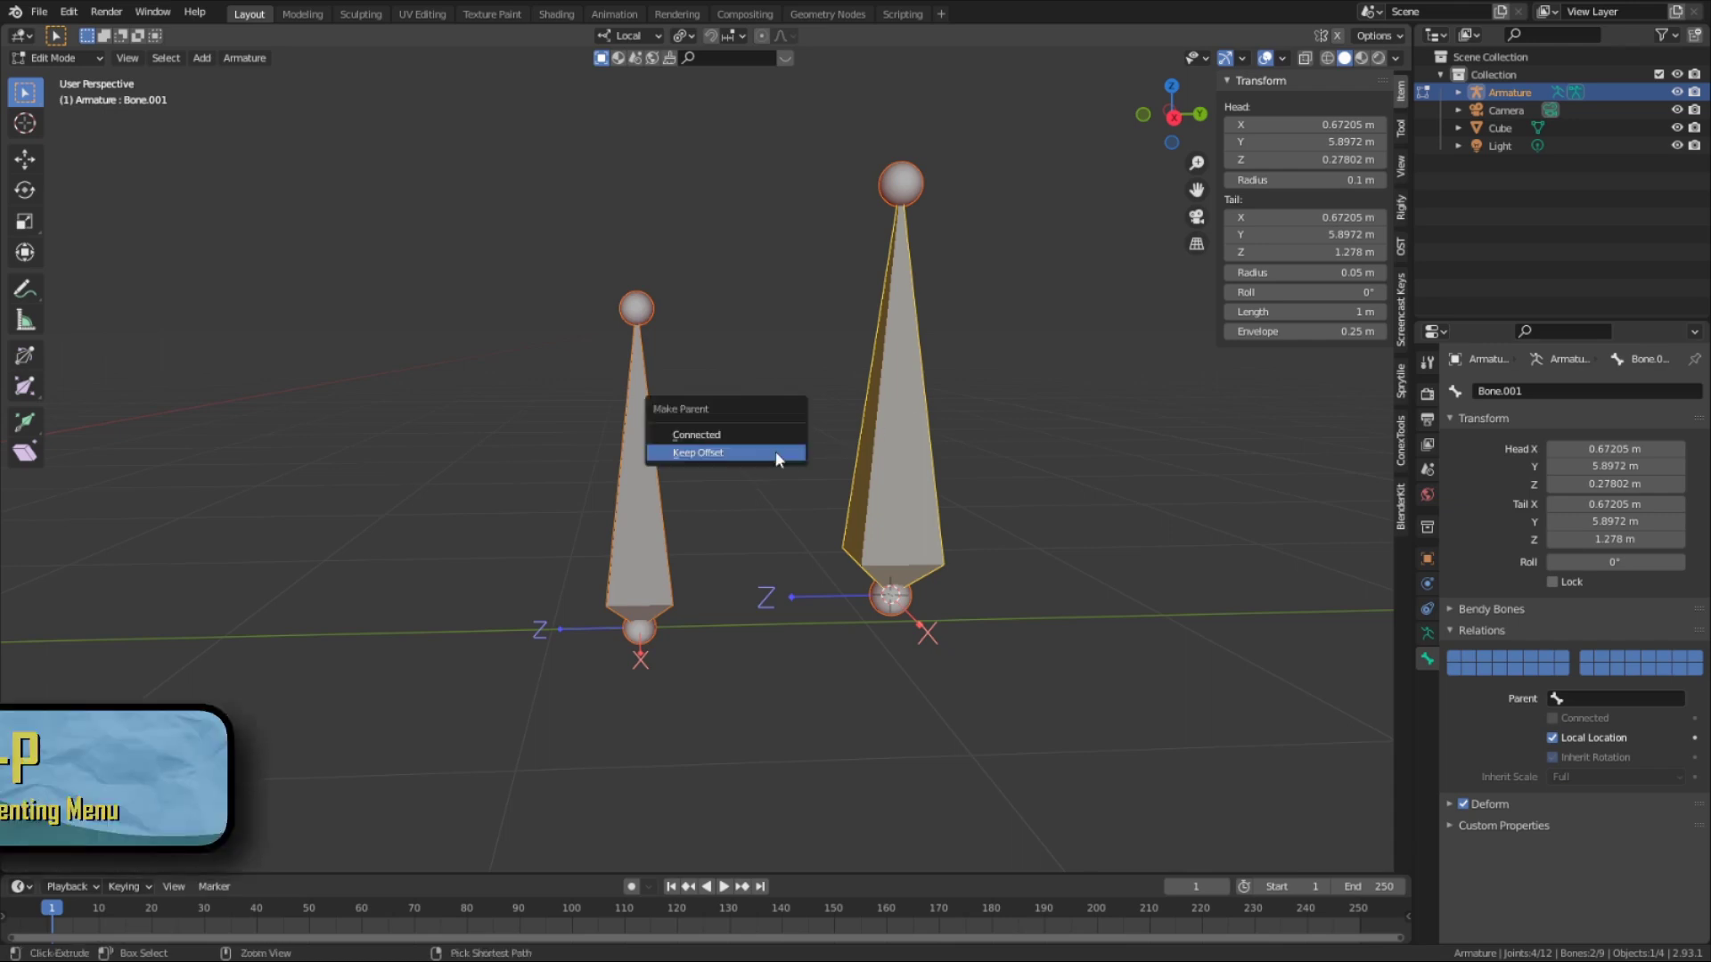
{"action": "left_click", "coordinate": [720, 454]}
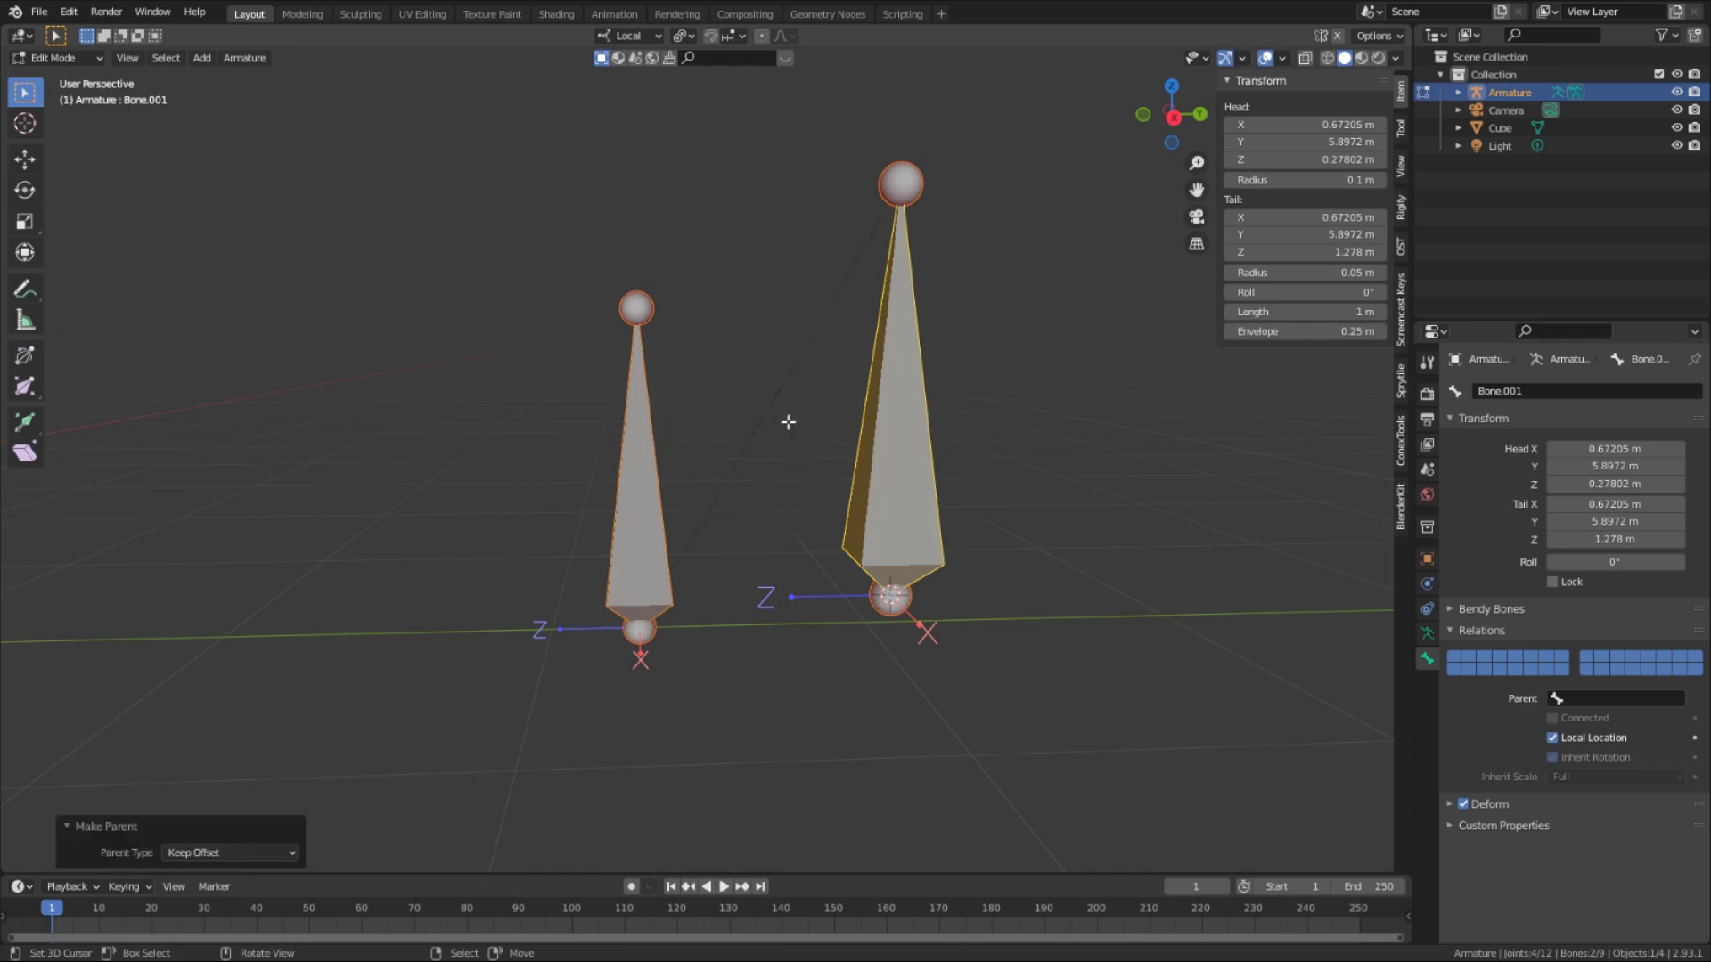
In Pose Mode, try rotating the child Bone.002 by about 35° and the parent Bone.001 by about -5°
{"action": "left_click", "coordinate": [845, 613]}
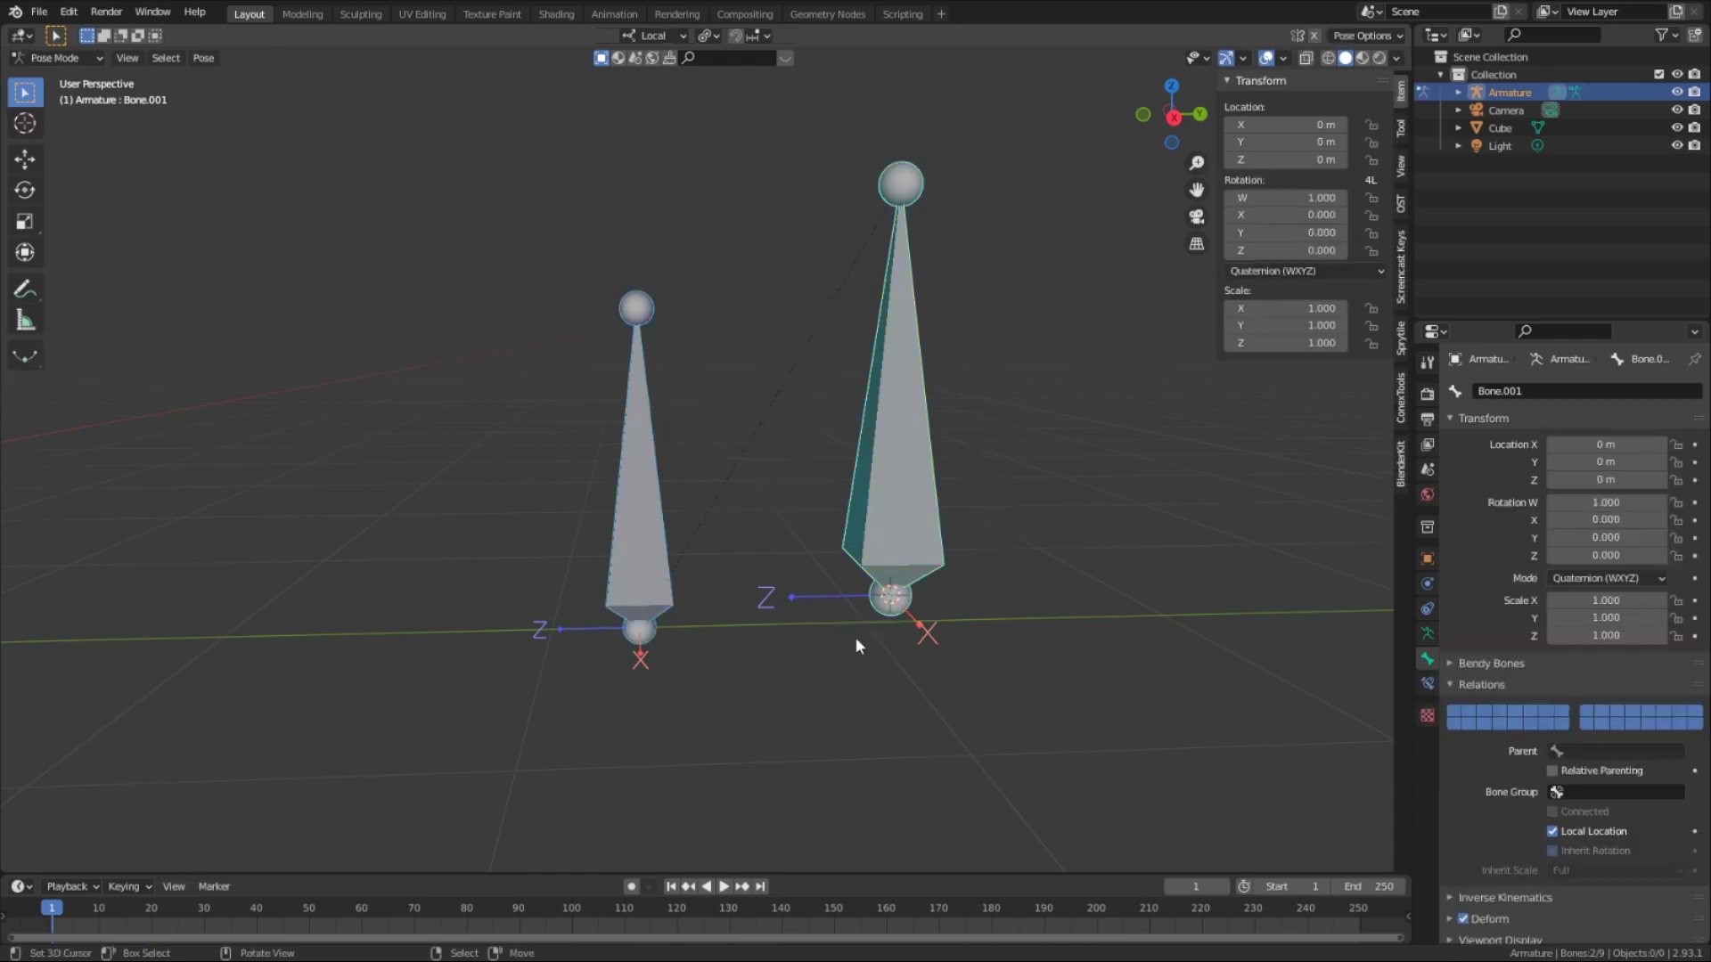
{"action": "left_click", "coordinate": [668, 501]}
{"action": "key", "text": "r"}
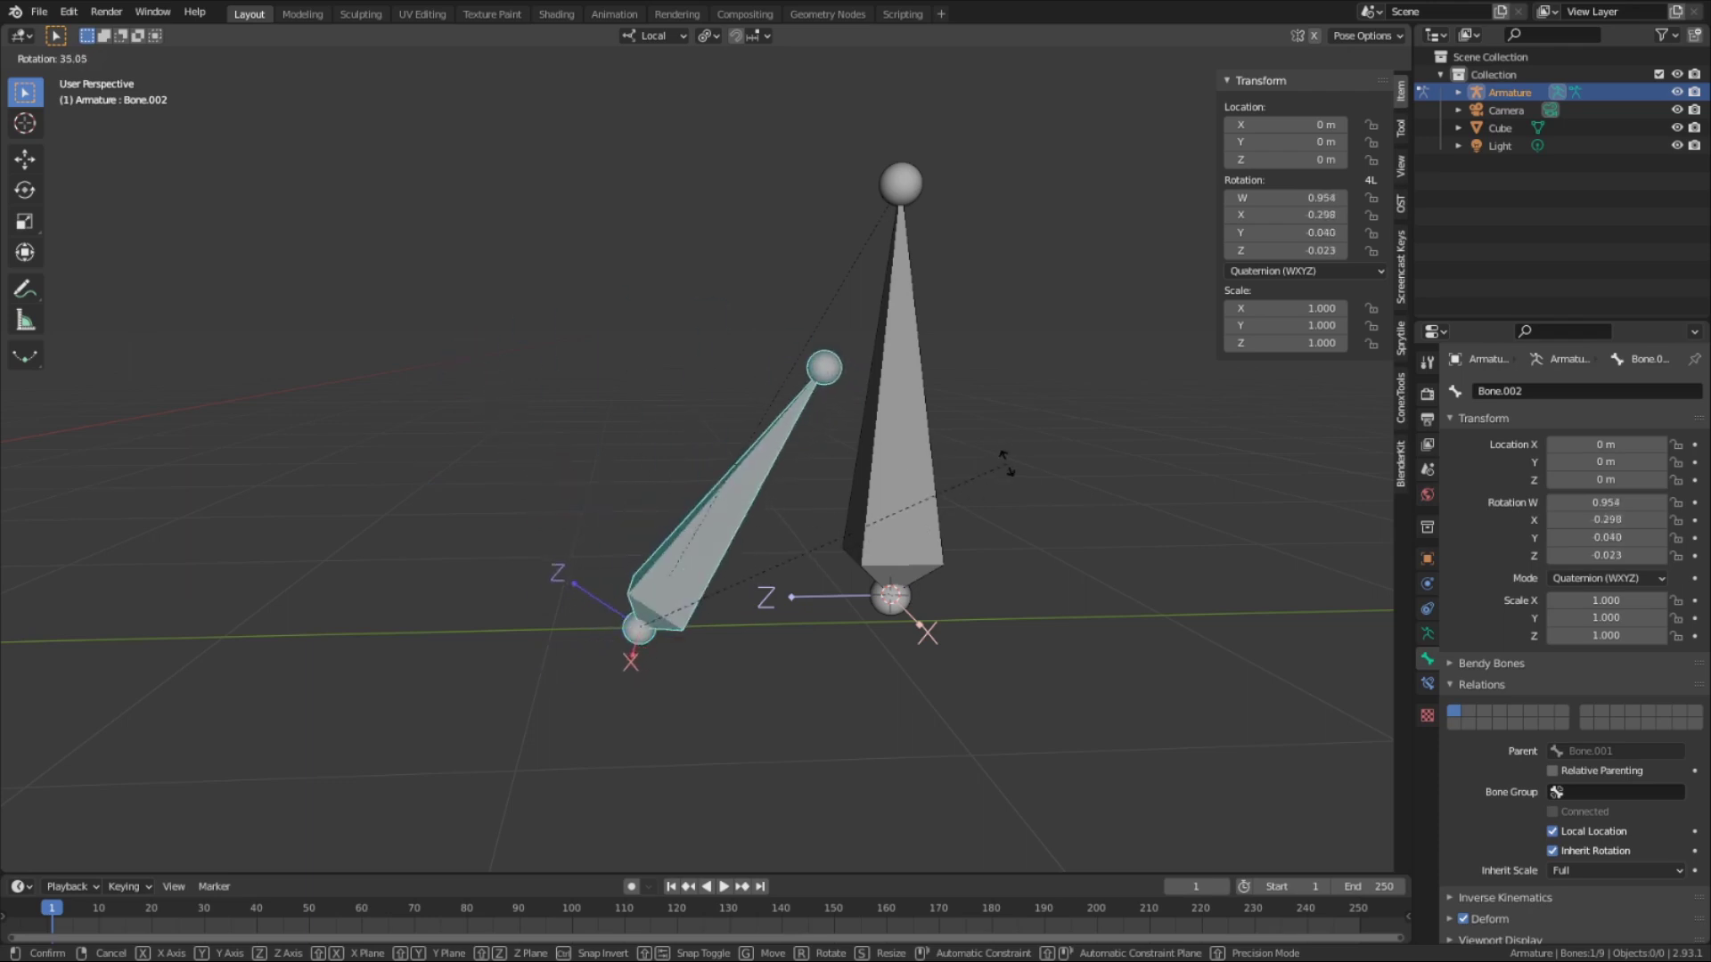
{"action": "right_click", "coordinate": [1007, 463]}
{"action": "left_click", "coordinate": [898, 445]}
{"action": "key", "text": "r"}
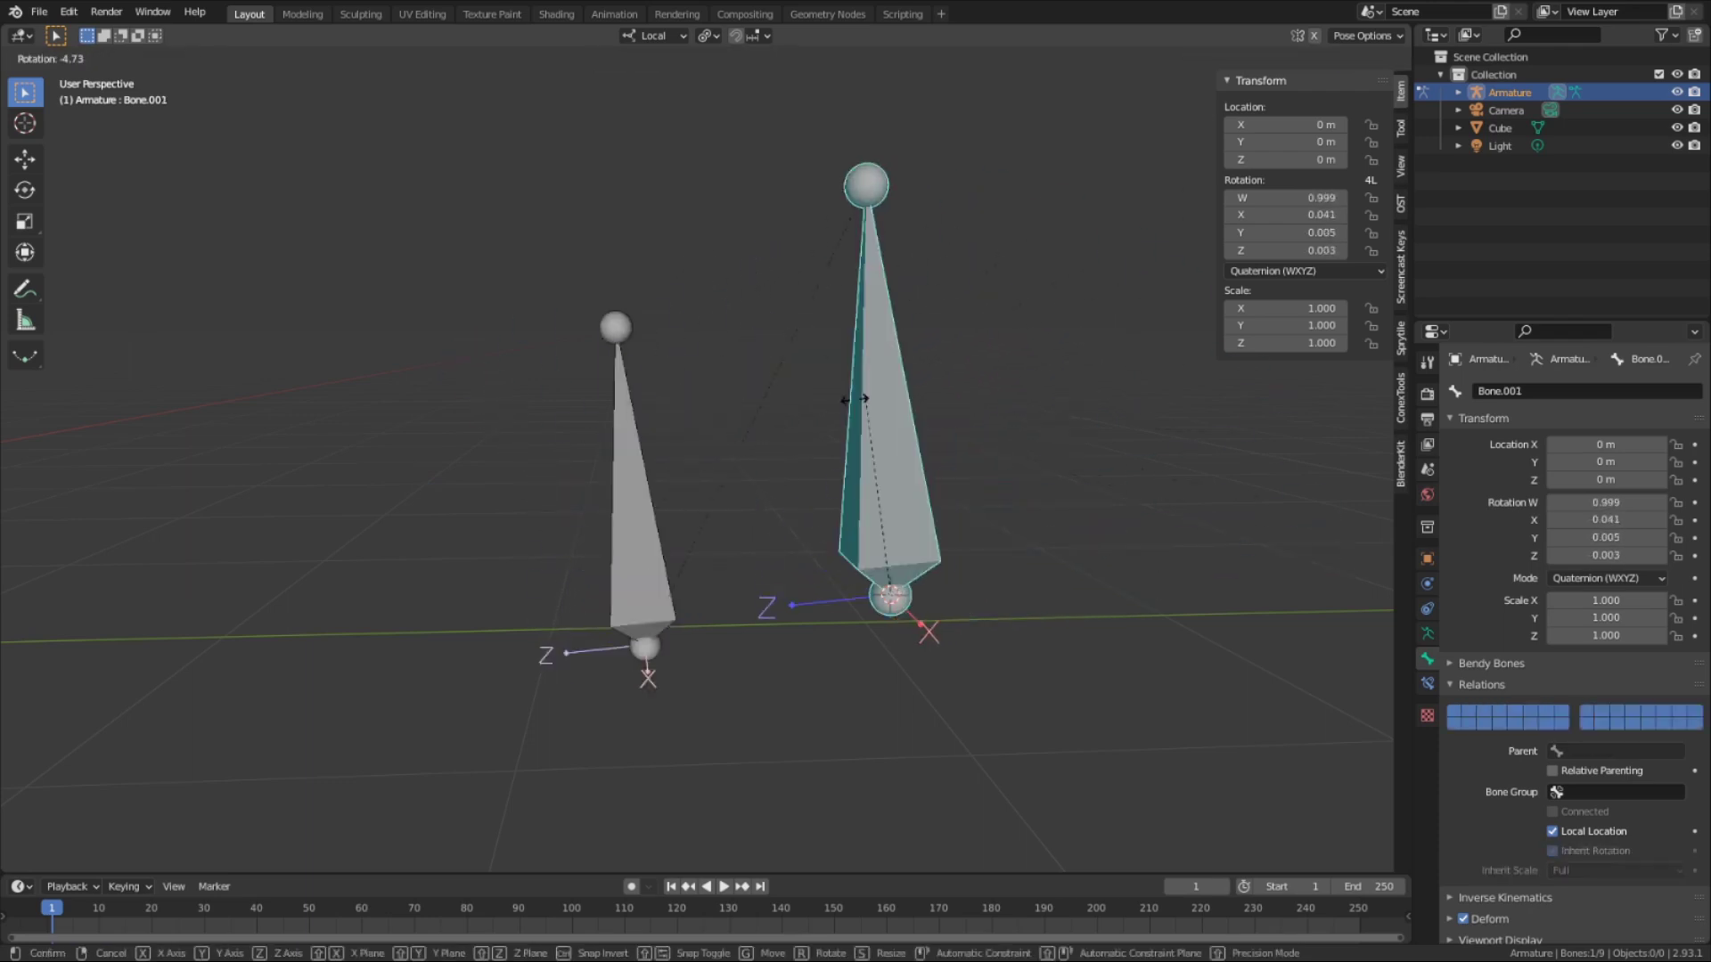
{"action": "right_click", "coordinate": [854, 399]}
Move the child Bone.002 up about 0.39 m and scale it down to a fraction of its size
{"action": "left_click", "coordinate": [677, 311]}
{"action": "key", "text": "g"}
{"action": "left_click", "coordinate": [681, 316]}
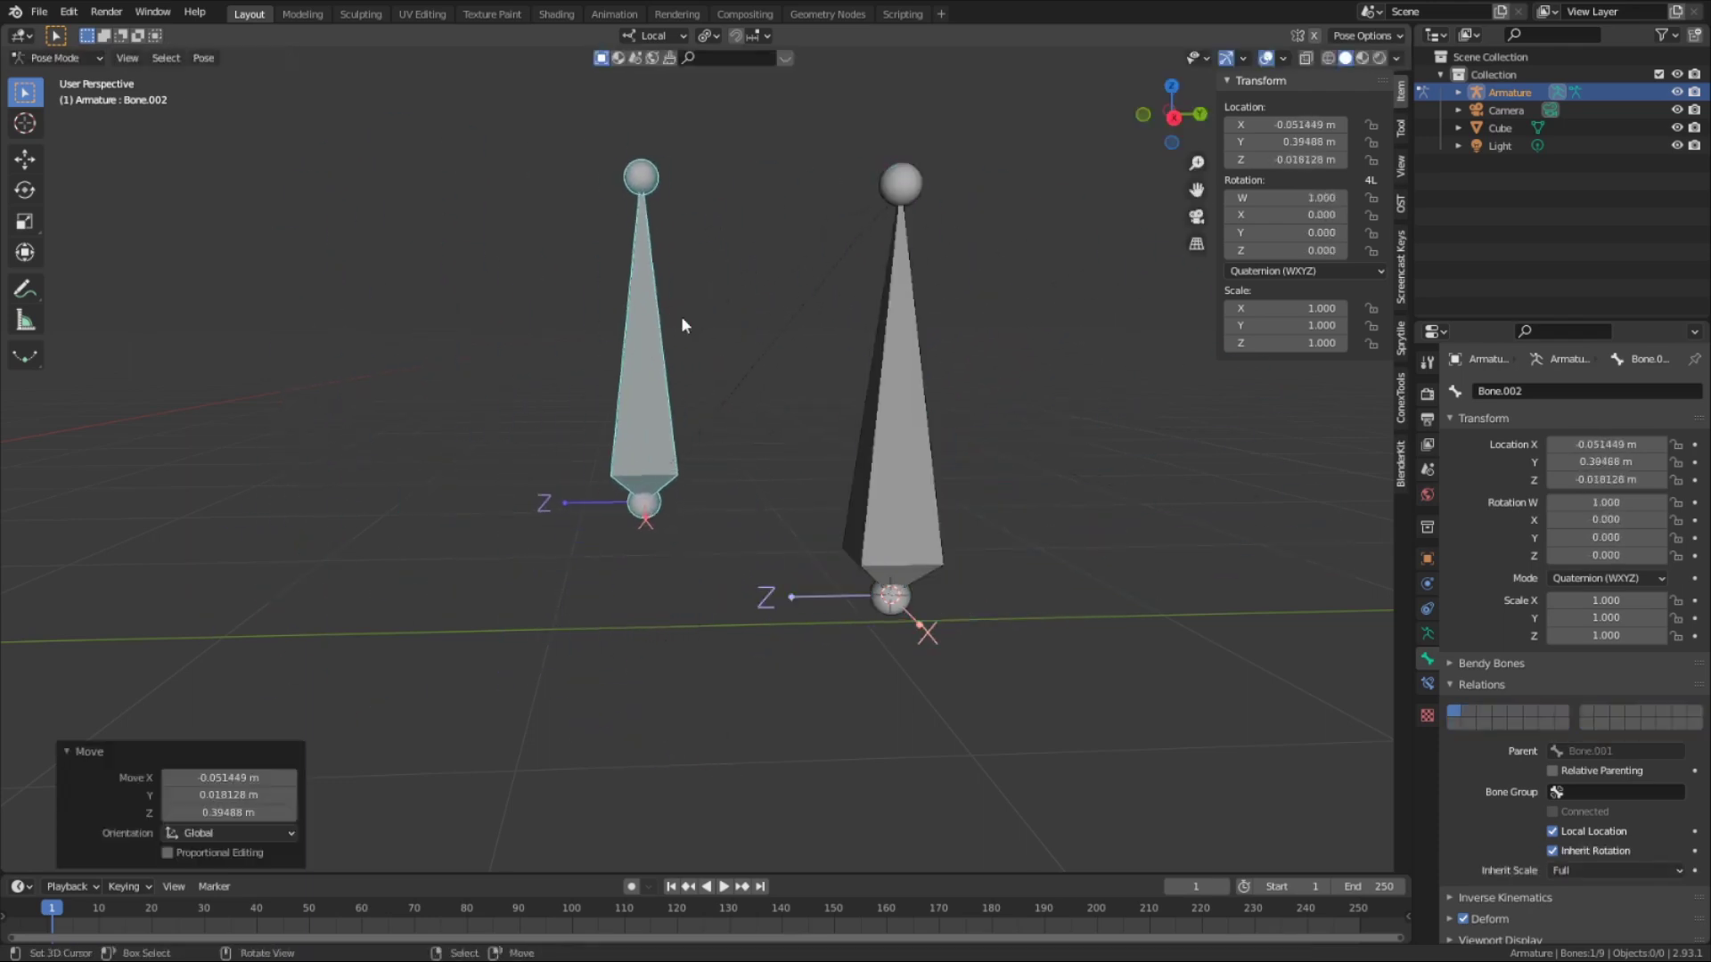
{"action": "key", "text": "s"}
{"action": "left_click", "coordinate": [687, 438]}
Try scaling the parent Bone.001 to about 1.83 and test rotating and moving it with its child
{"action": "left_click", "coordinate": [920, 393]}
{"action": "key", "text": "s"}
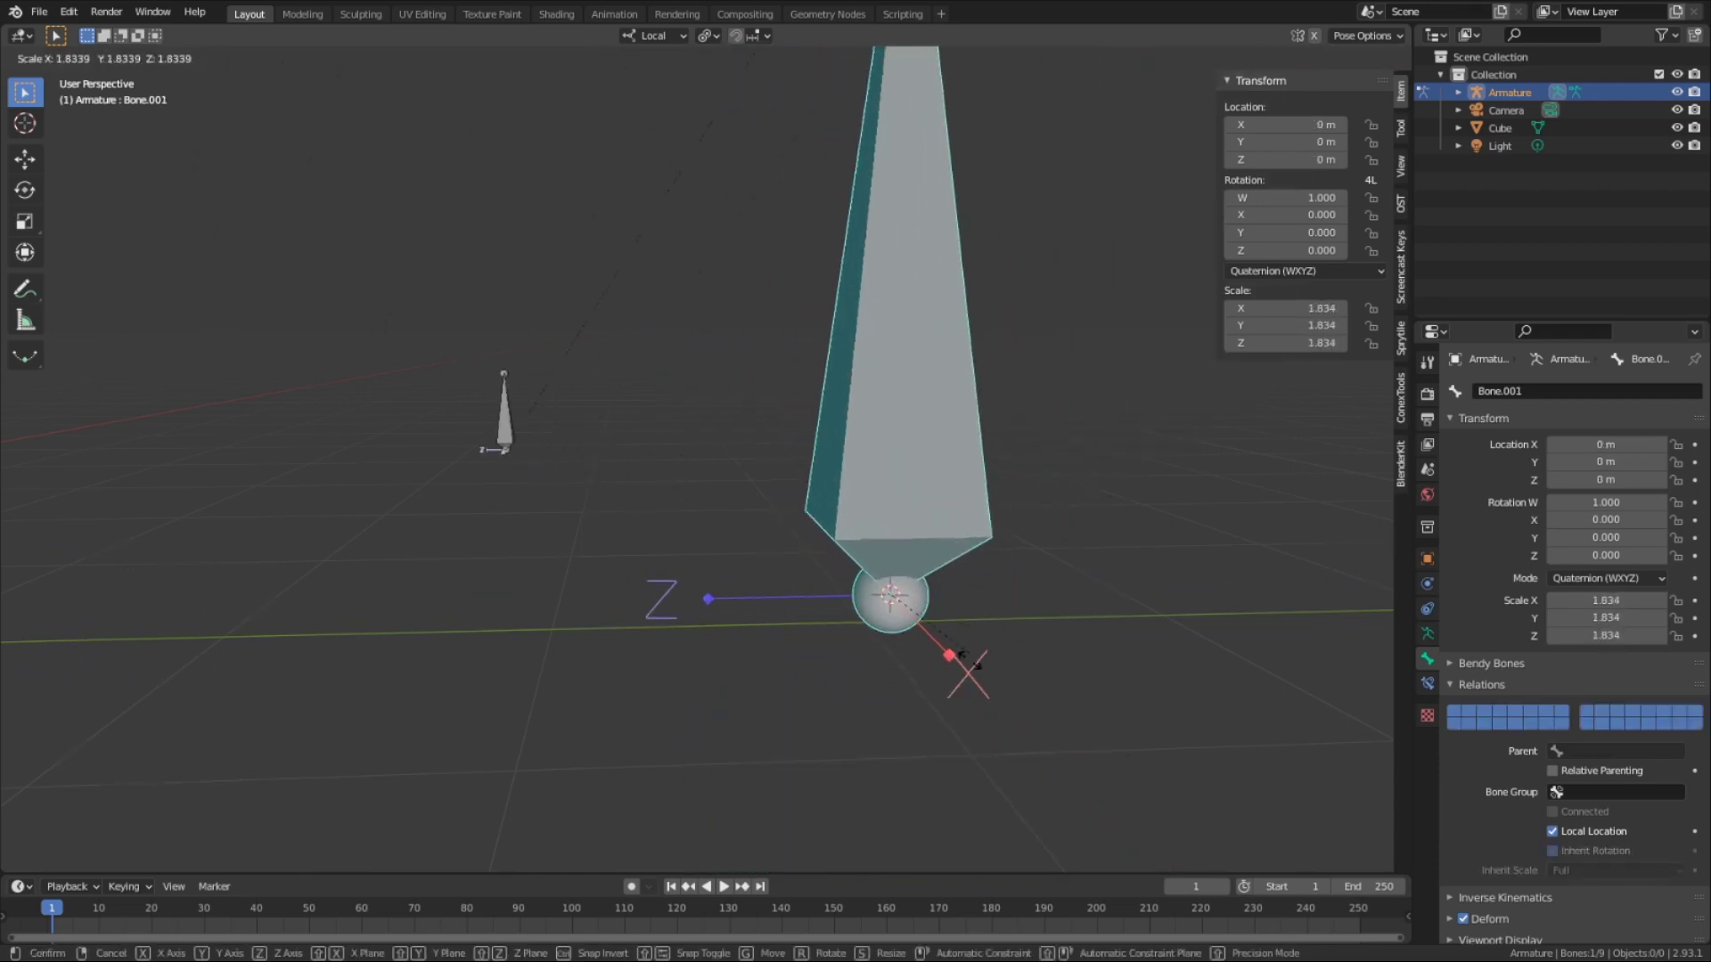
{"action": "right_click", "coordinate": [1087, 597]}
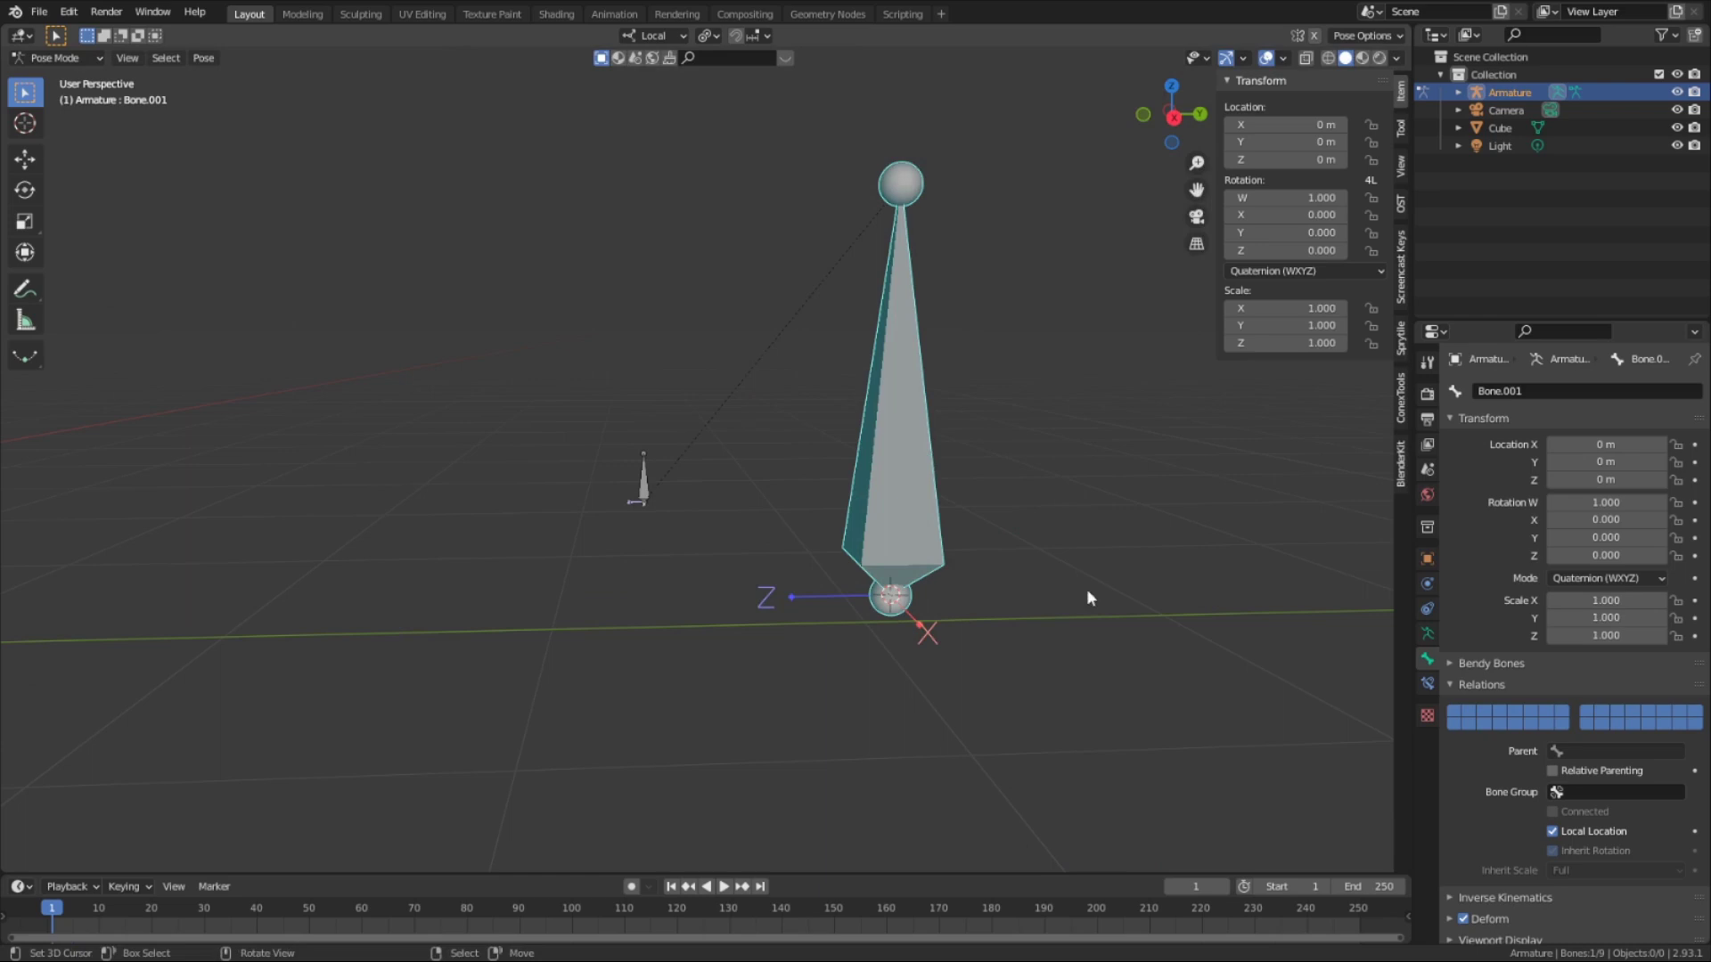
{"action": "key", "text": "r"}
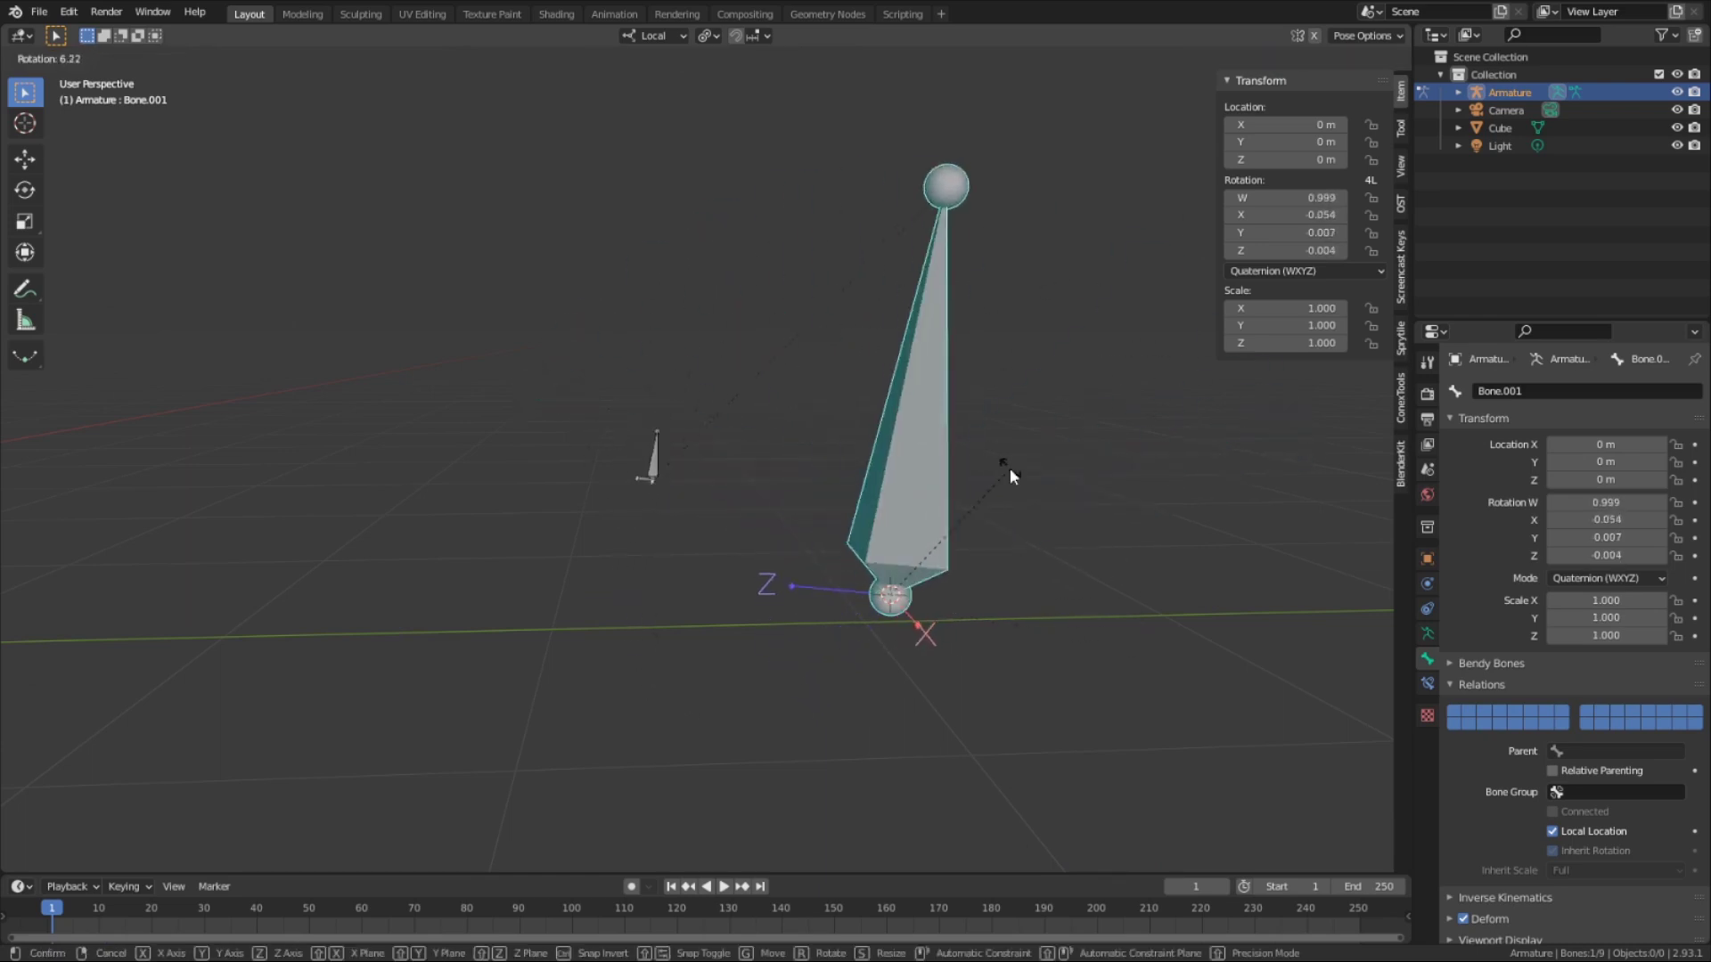
{"action": "key", "text": "g"}
{"action": "left_click", "coordinate": [881, 433]}
{"action": "key", "text": "r"}
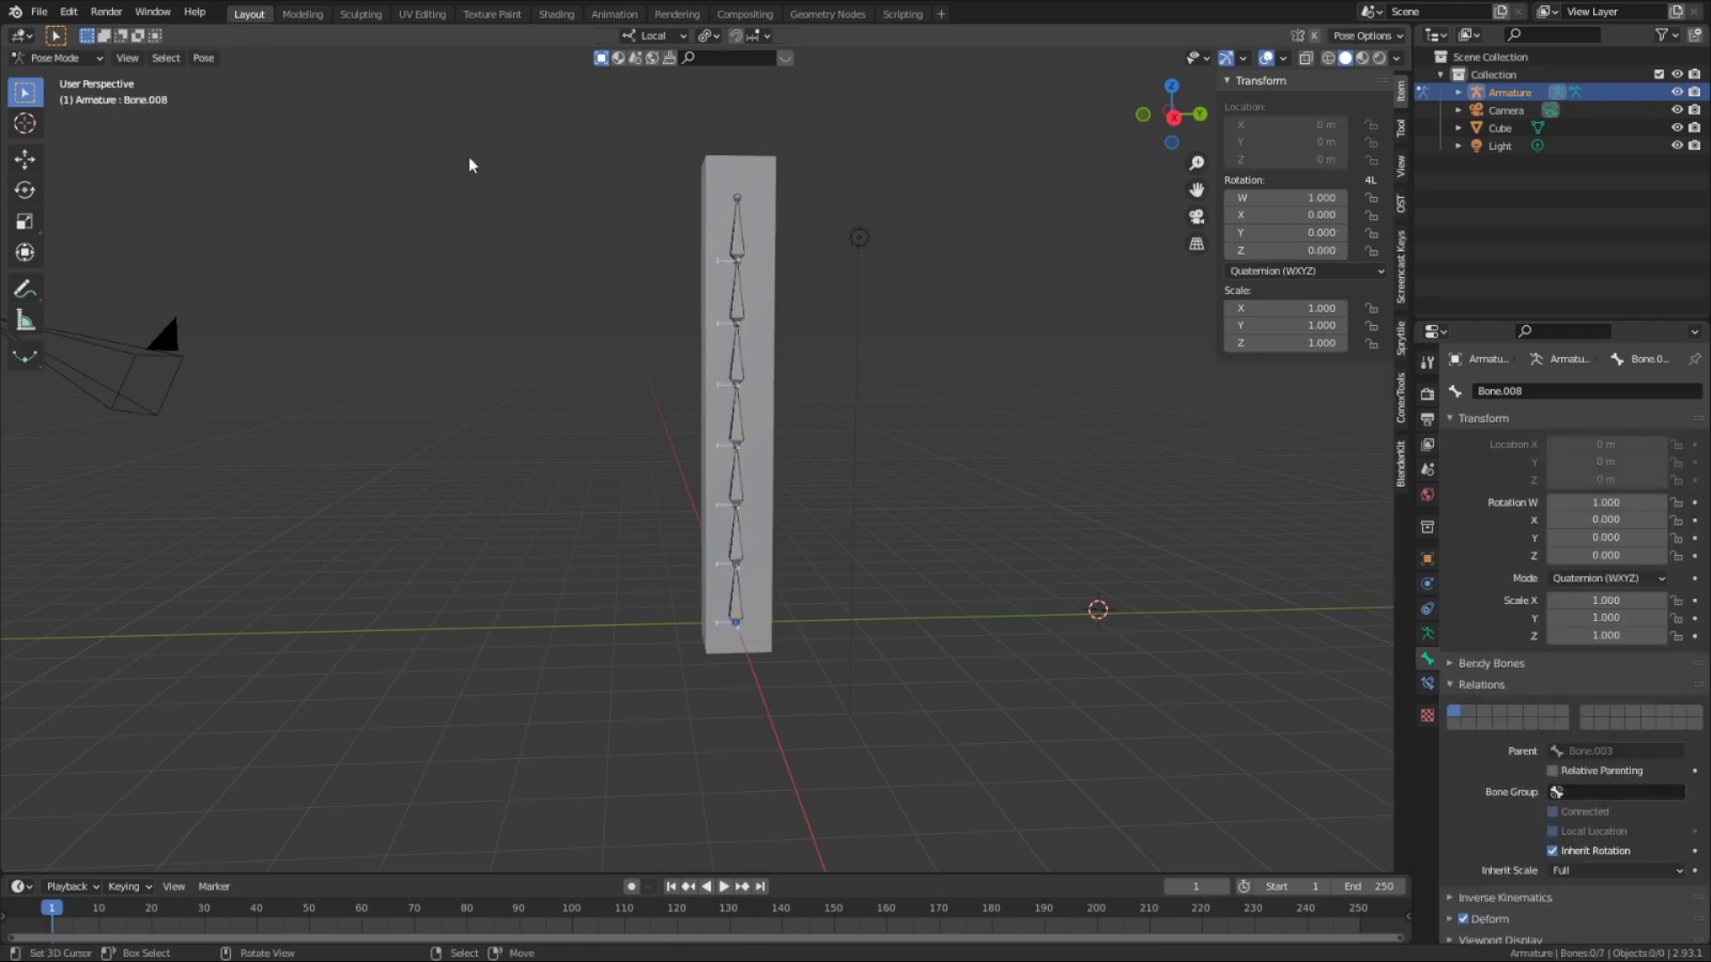
In Object Mode, parent the column mesh (Cube) to the armature using Armature Deform With Automatic Weights
{"action": "left_click", "coordinate": [76, 83]}
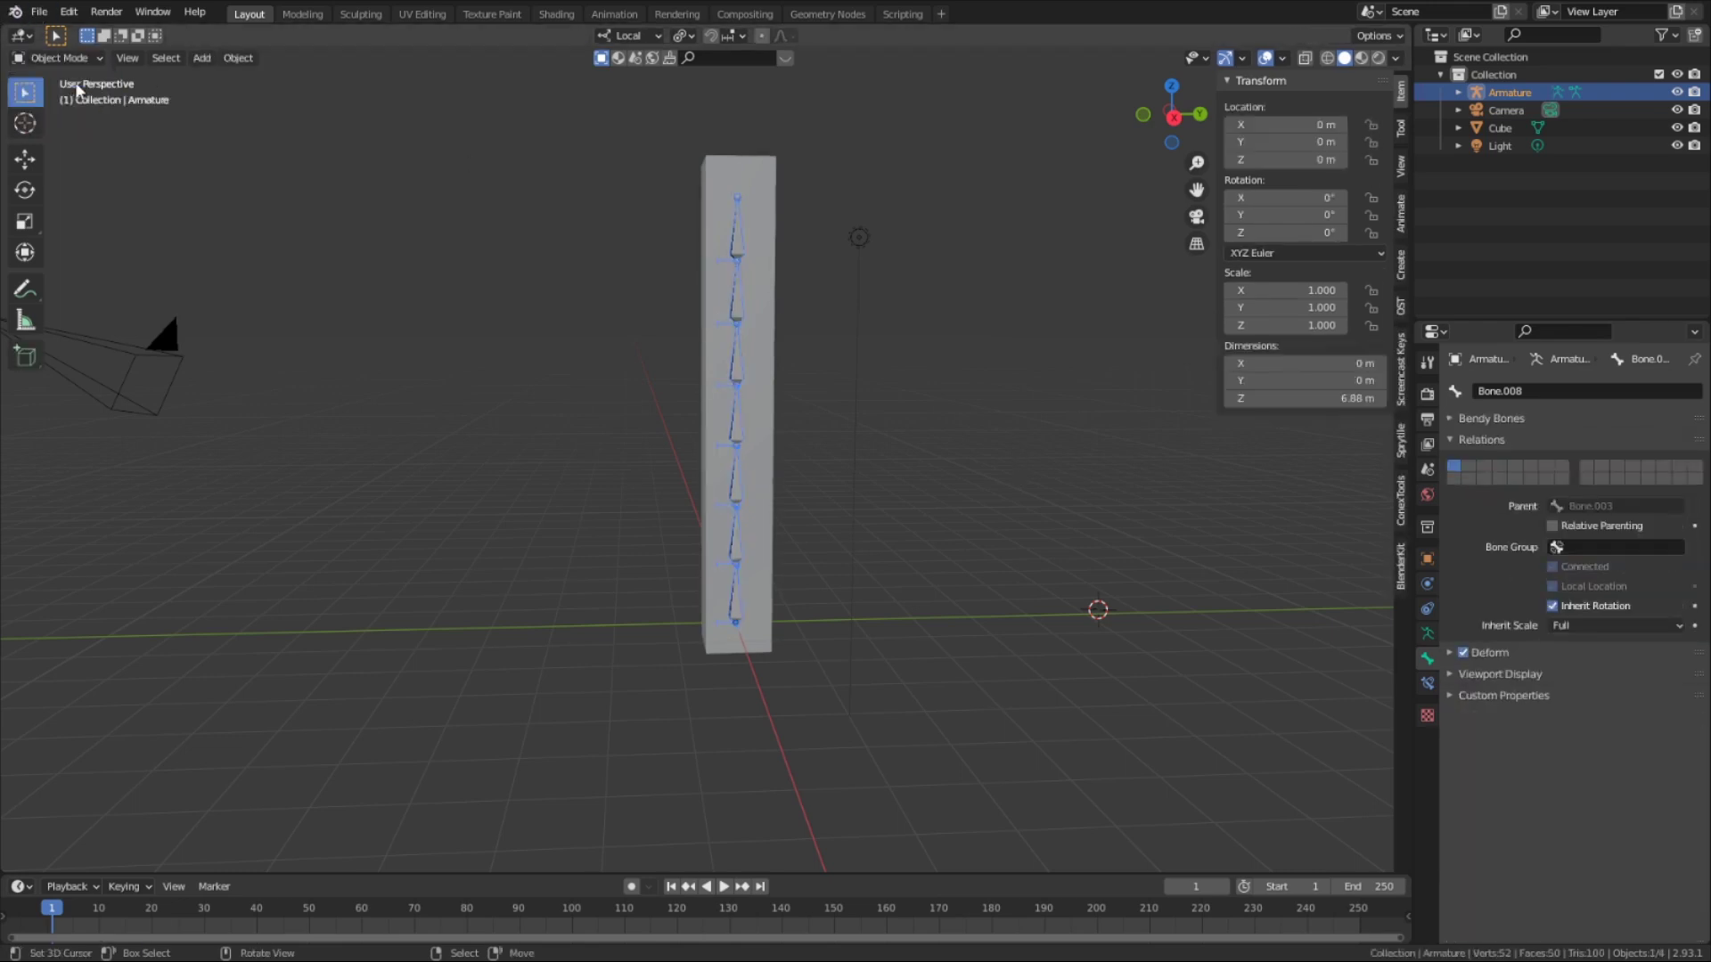
{"action": "left_click", "coordinate": [774, 178]}
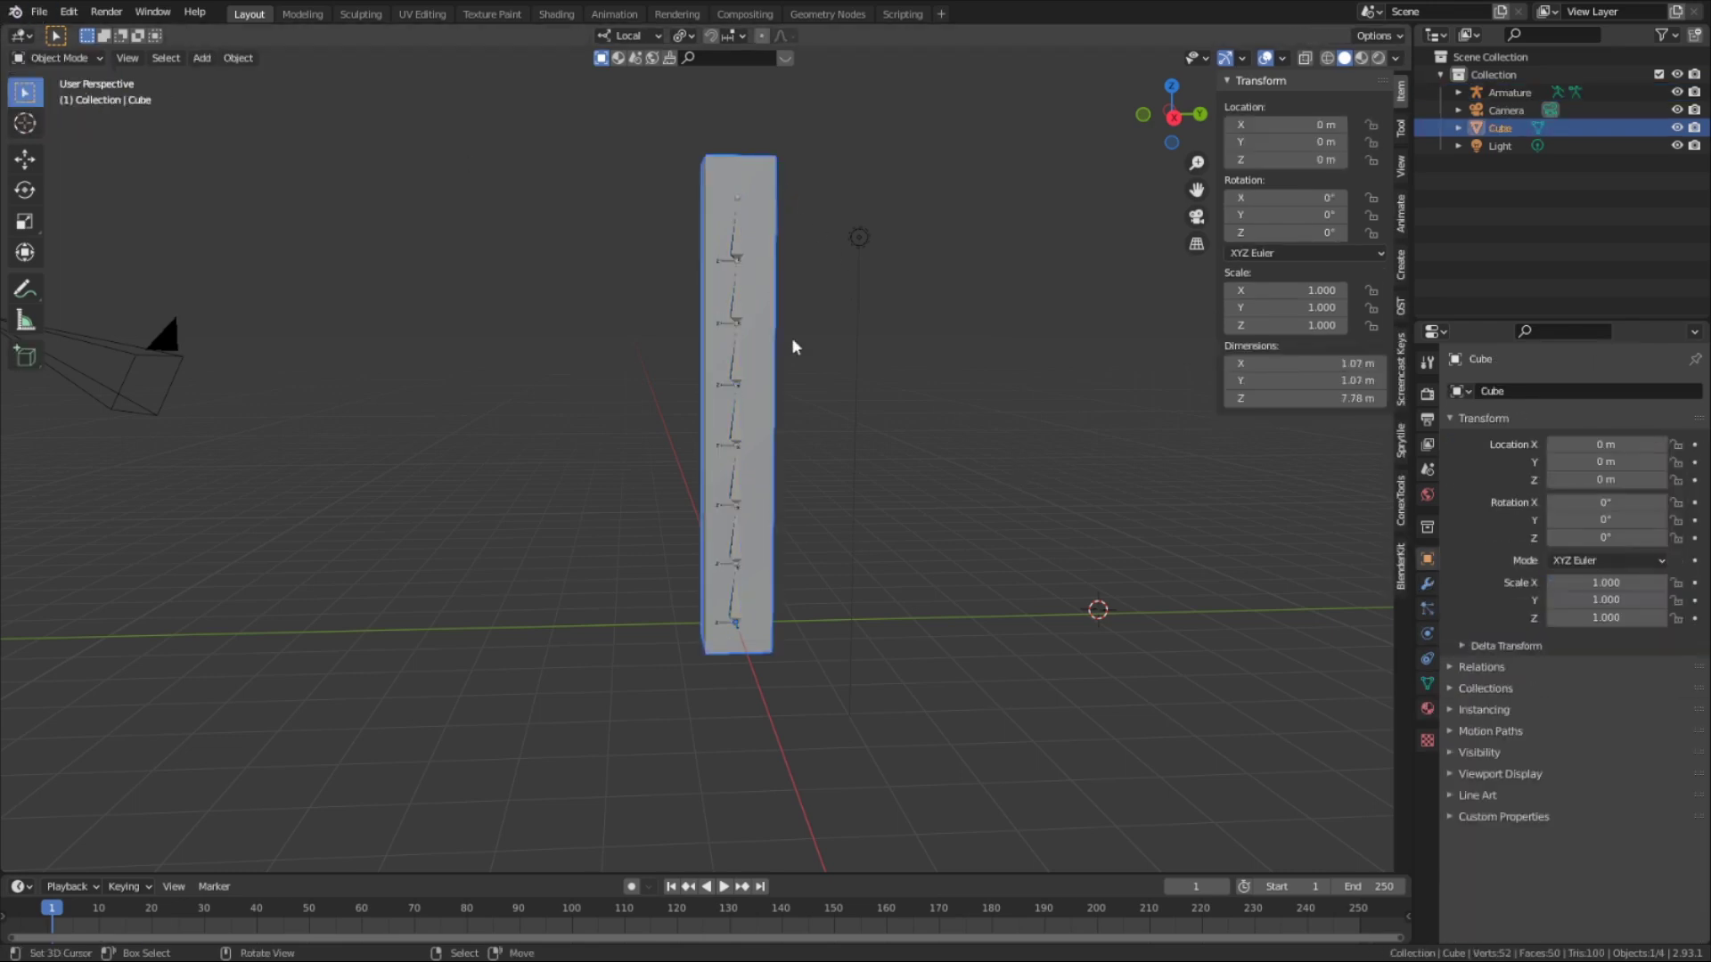
{"action": "left_click", "coordinate": [736, 434], "text": "shift"}
{"action": "key", "text": "ctrl+p"}
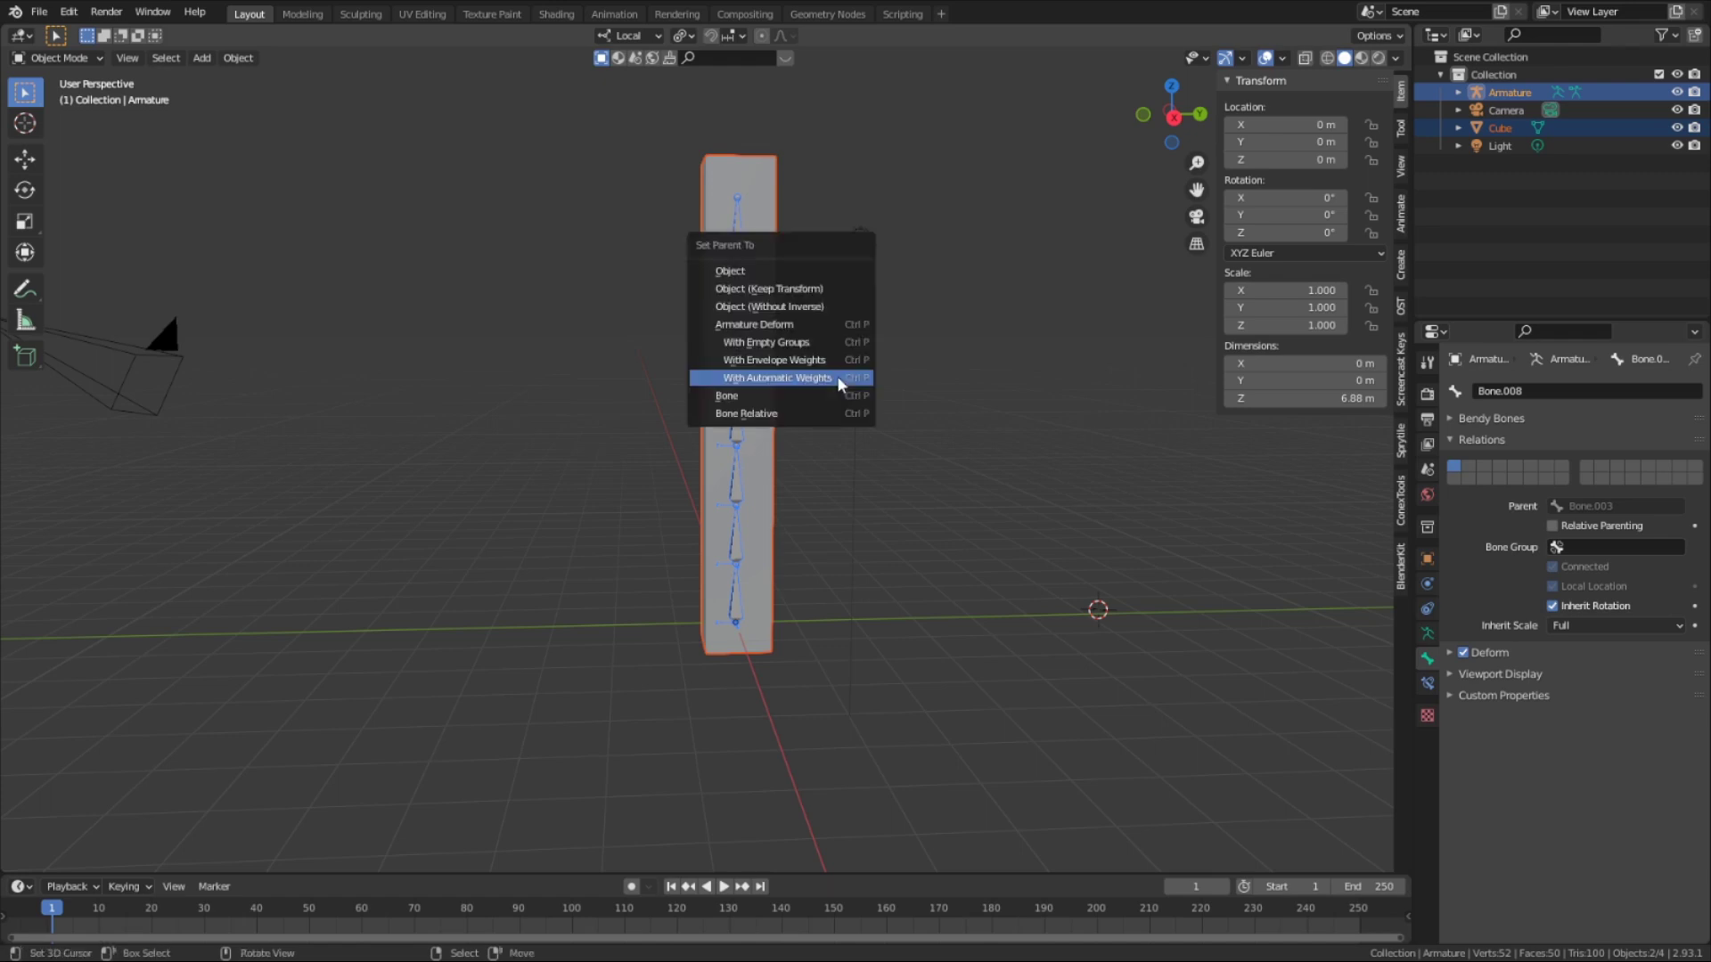
{"action": "left_click", "coordinate": [825, 381]}
{"action": "left_click", "coordinate": [736, 430], "text": "shift"}
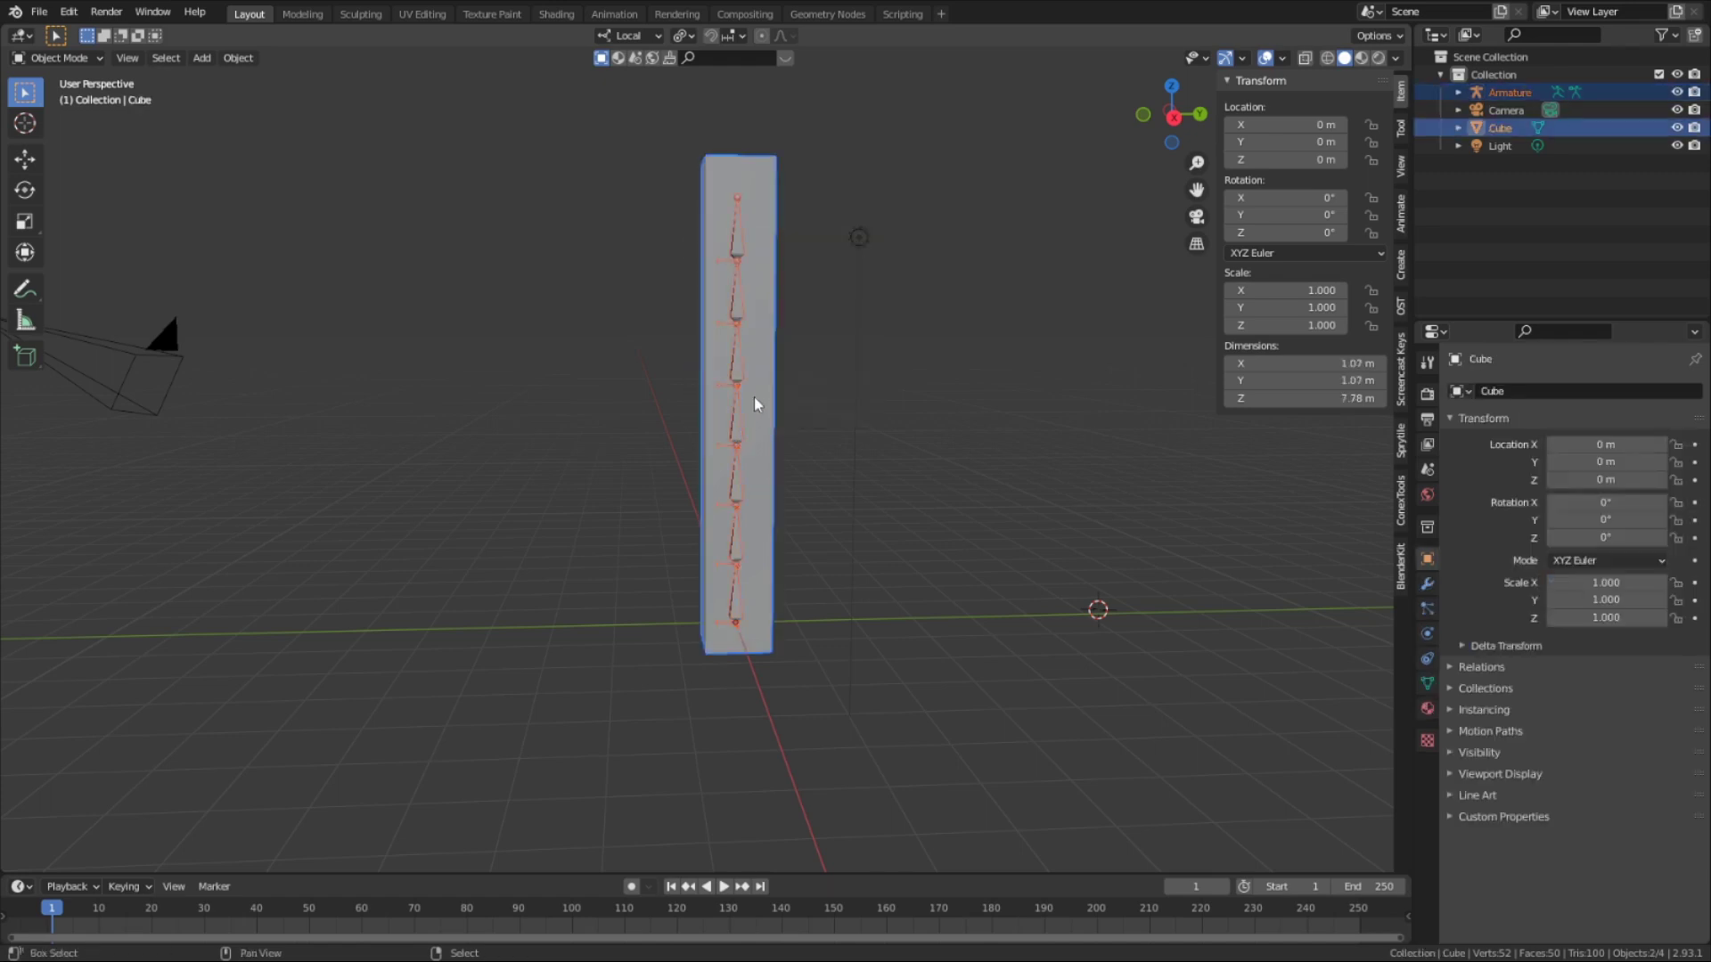
{"action": "key", "text": "ctrl+p"}
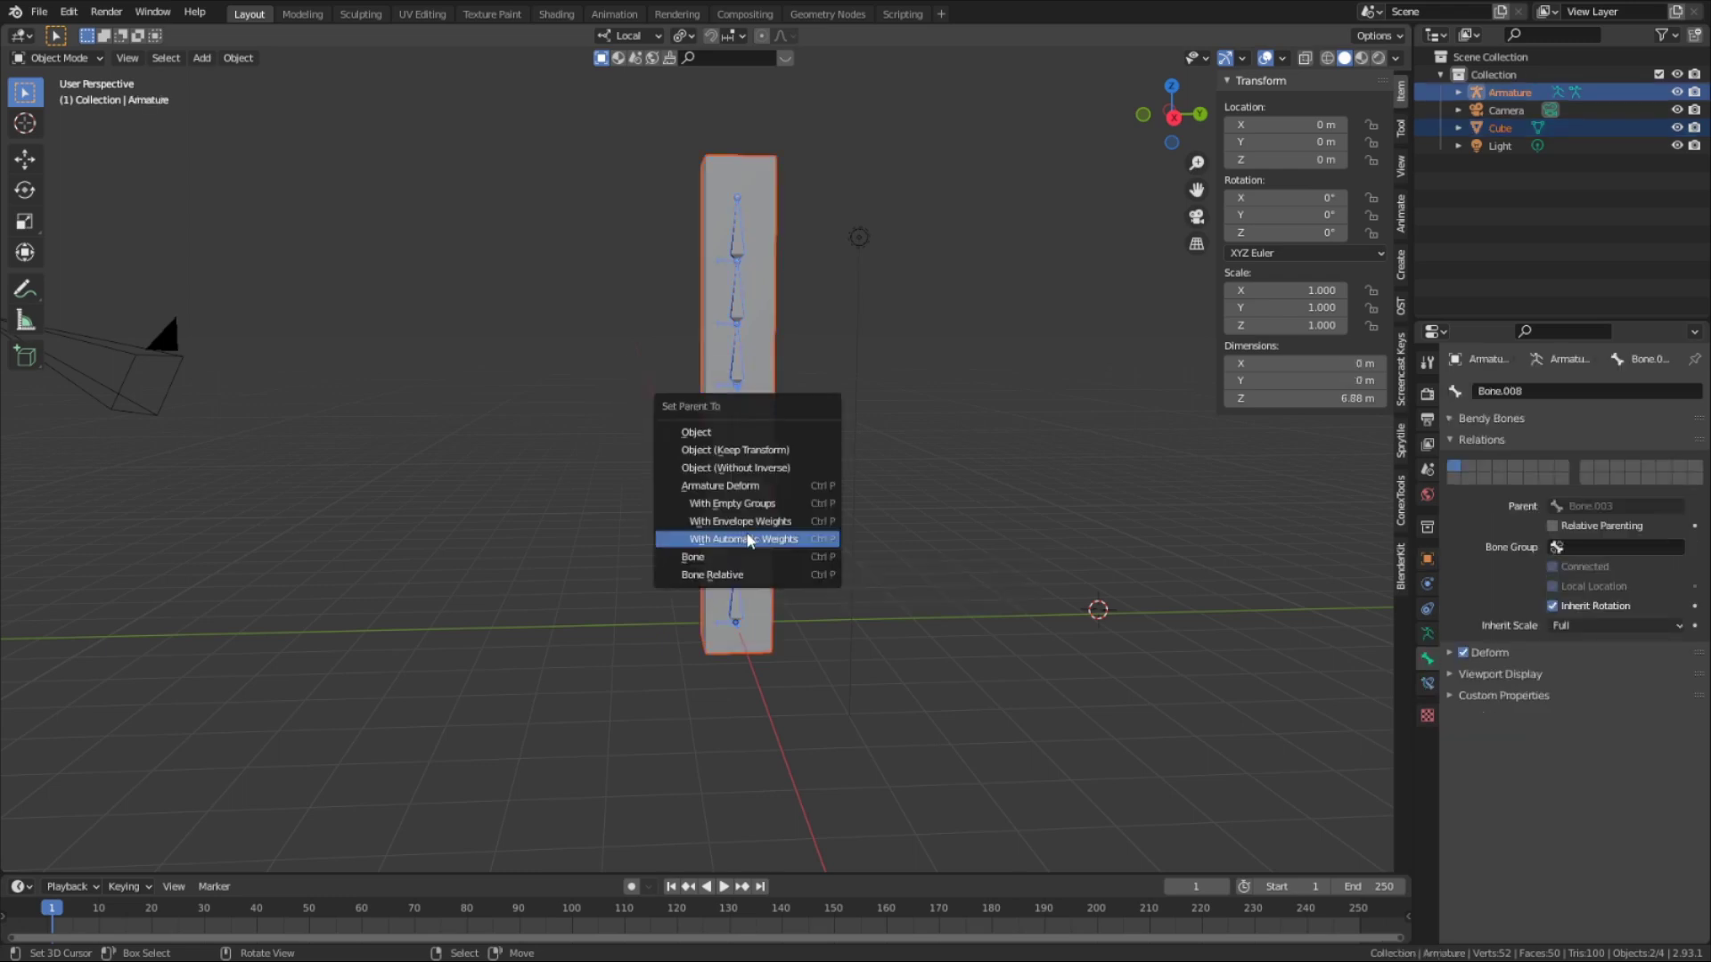
{"action": "left_click", "coordinate": [747, 539]}
In Pose Mode, try rotating the upper five bones together to bend the column mesh
{"action": "key", "text": "ctrl+Tab"}
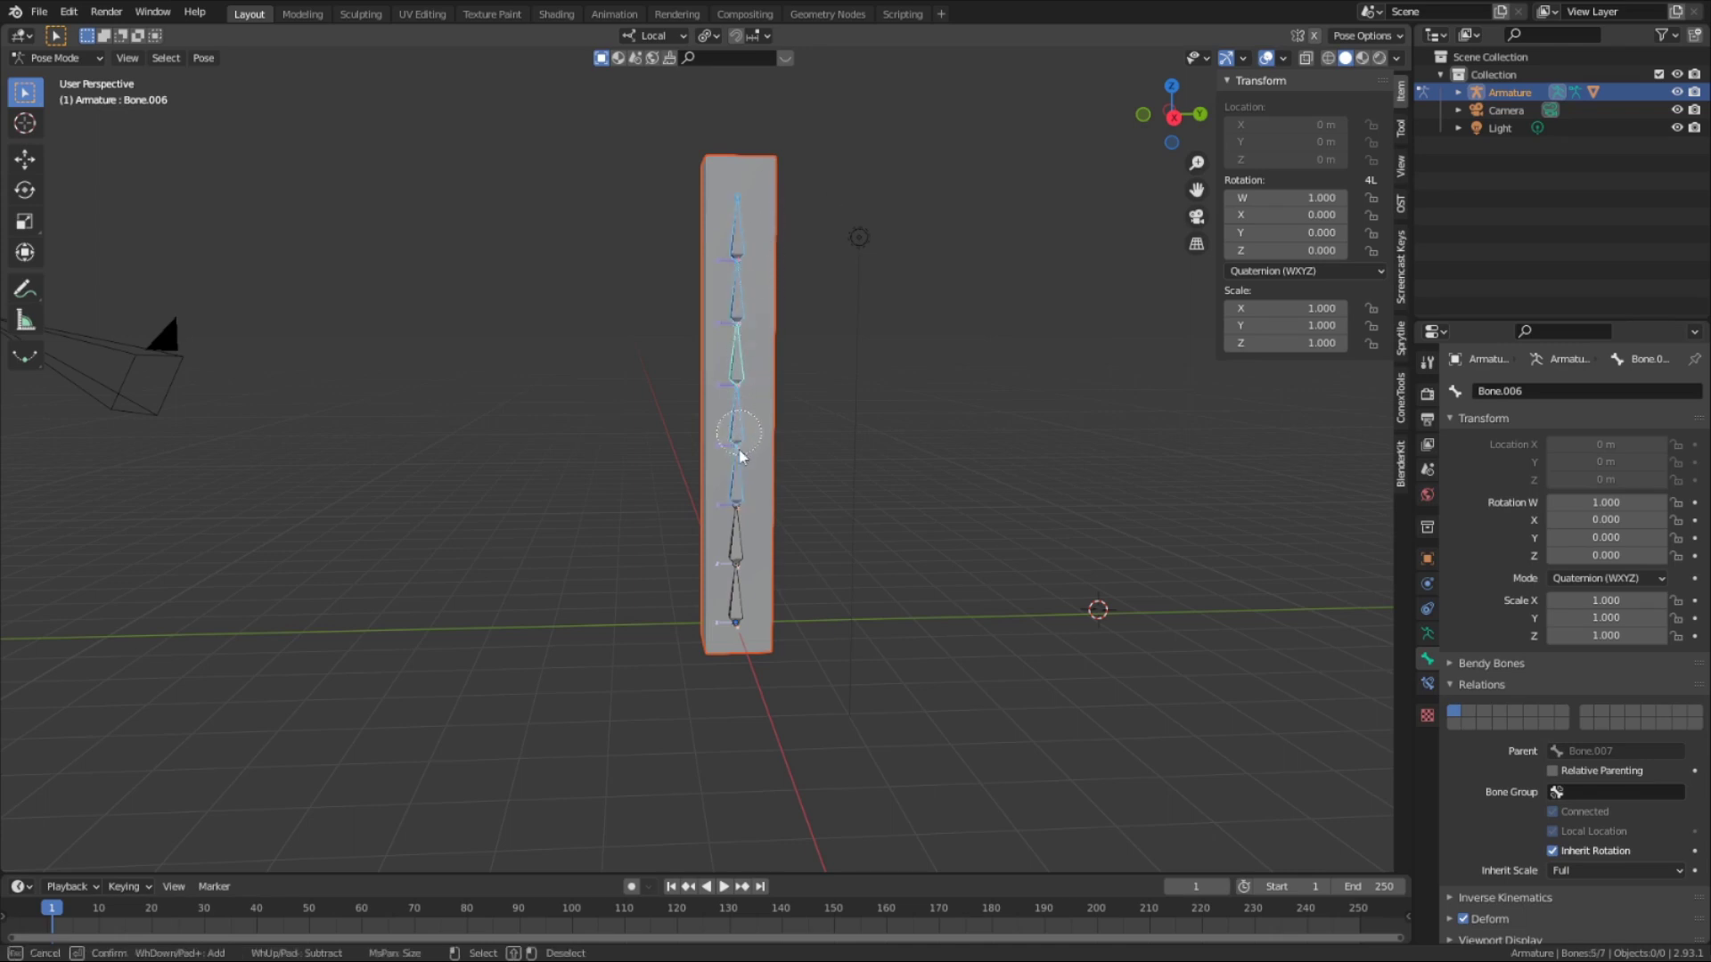
{"action": "key", "text": "r"}
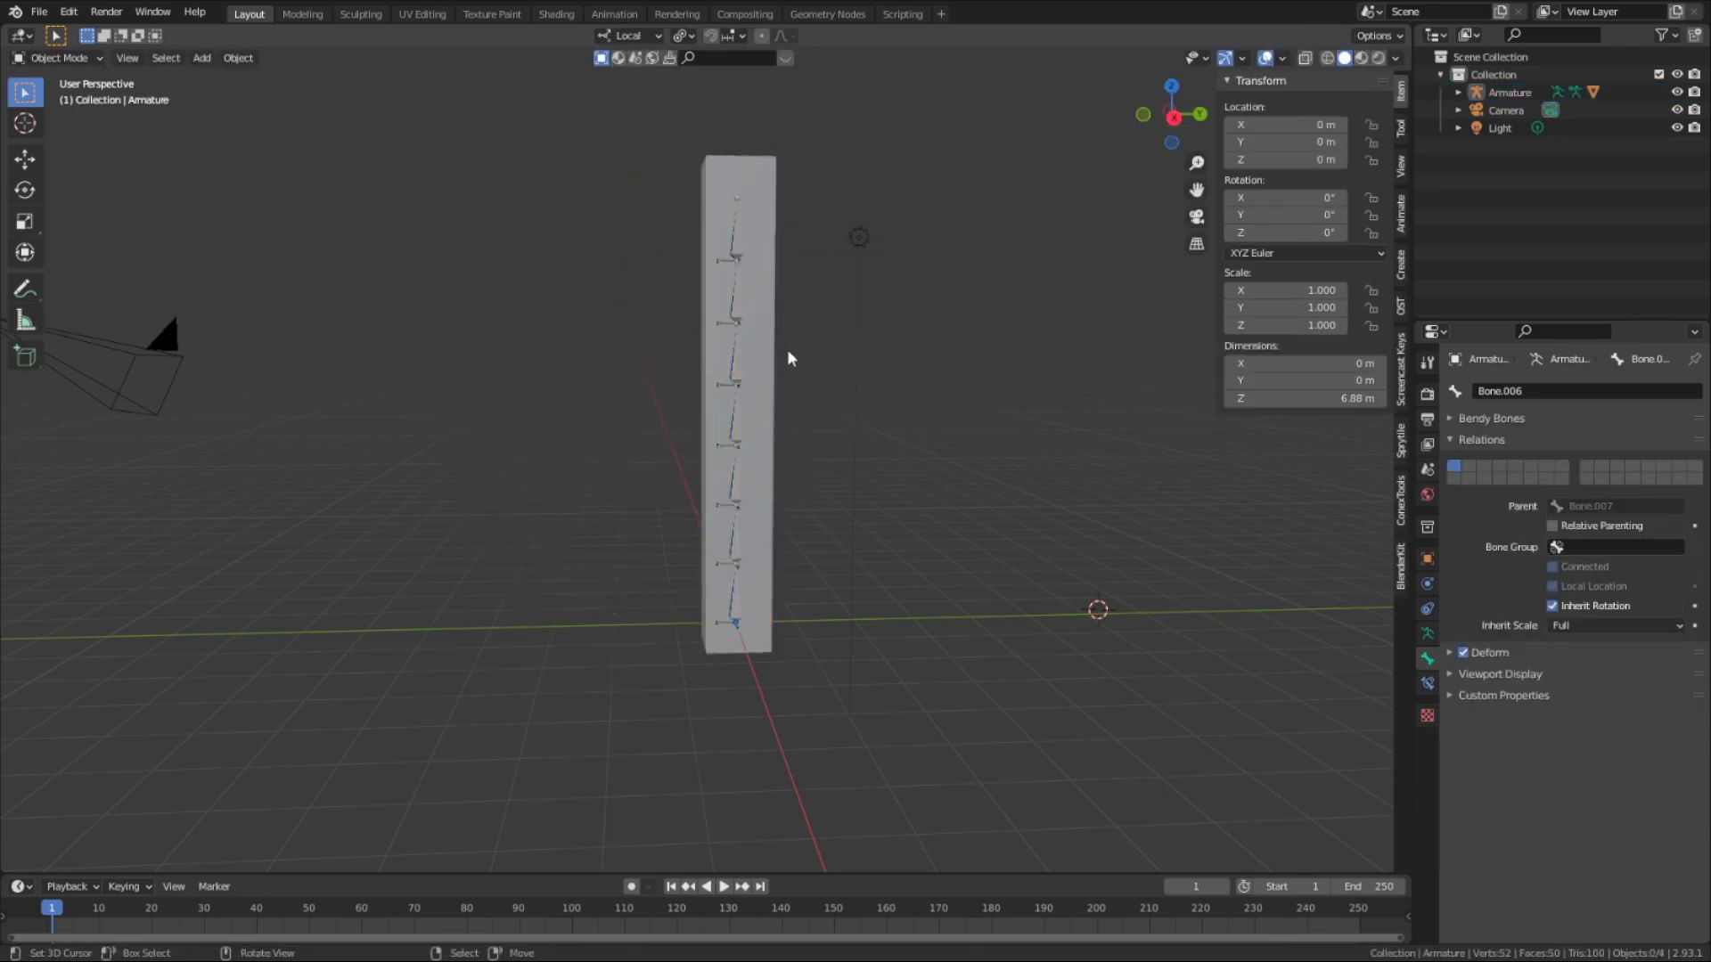
Select the column mesh and show its complete list of vertex groups
{"action": "left_click", "coordinate": [775, 335]}
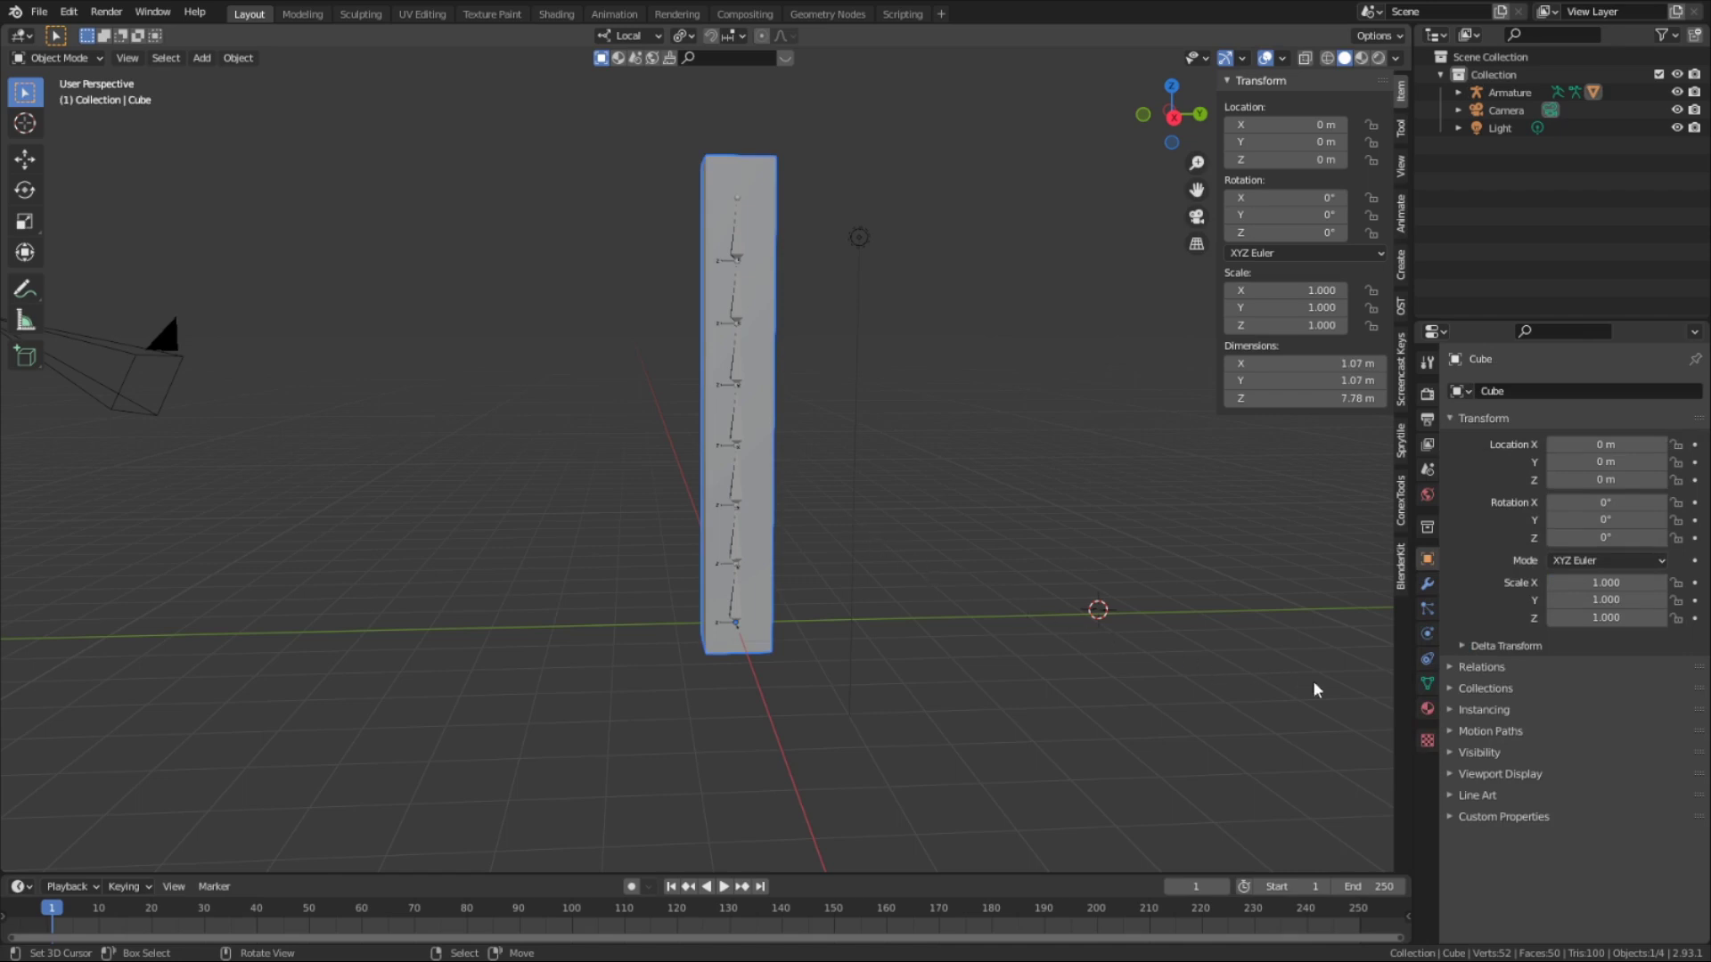
{"action": "left_click", "coordinate": [1426, 684]}
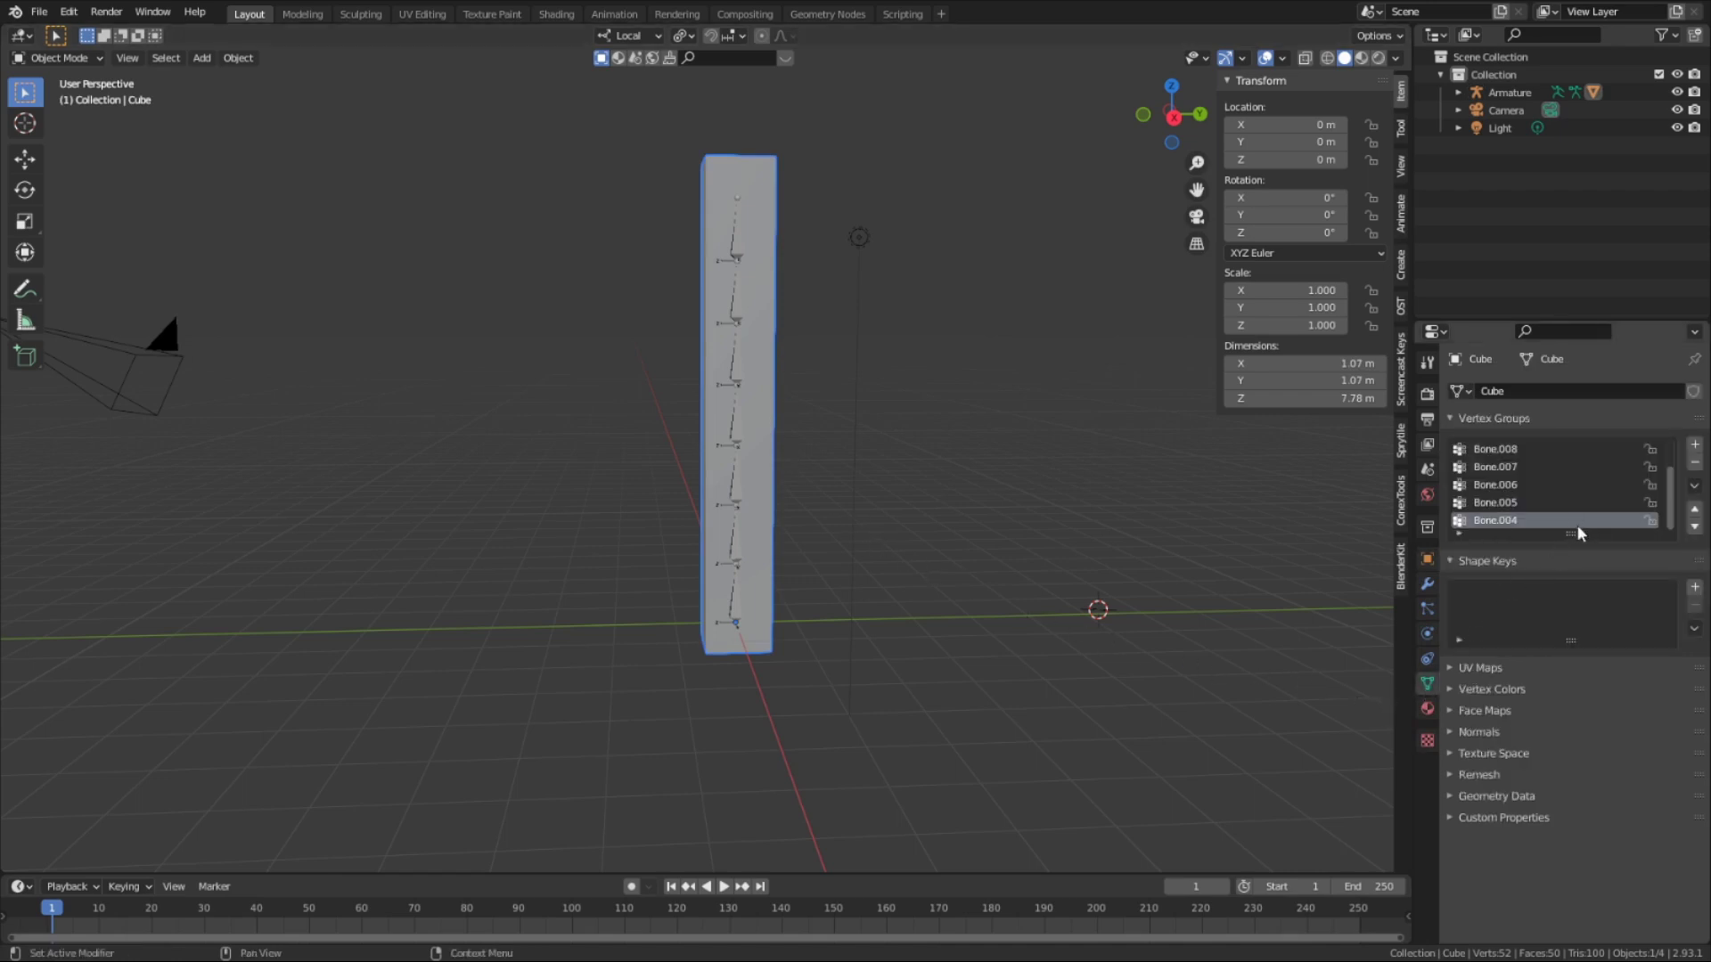
{"action": "left_click_drag", "start_coordinate": [1575, 533], "coordinate": [1573, 693]}
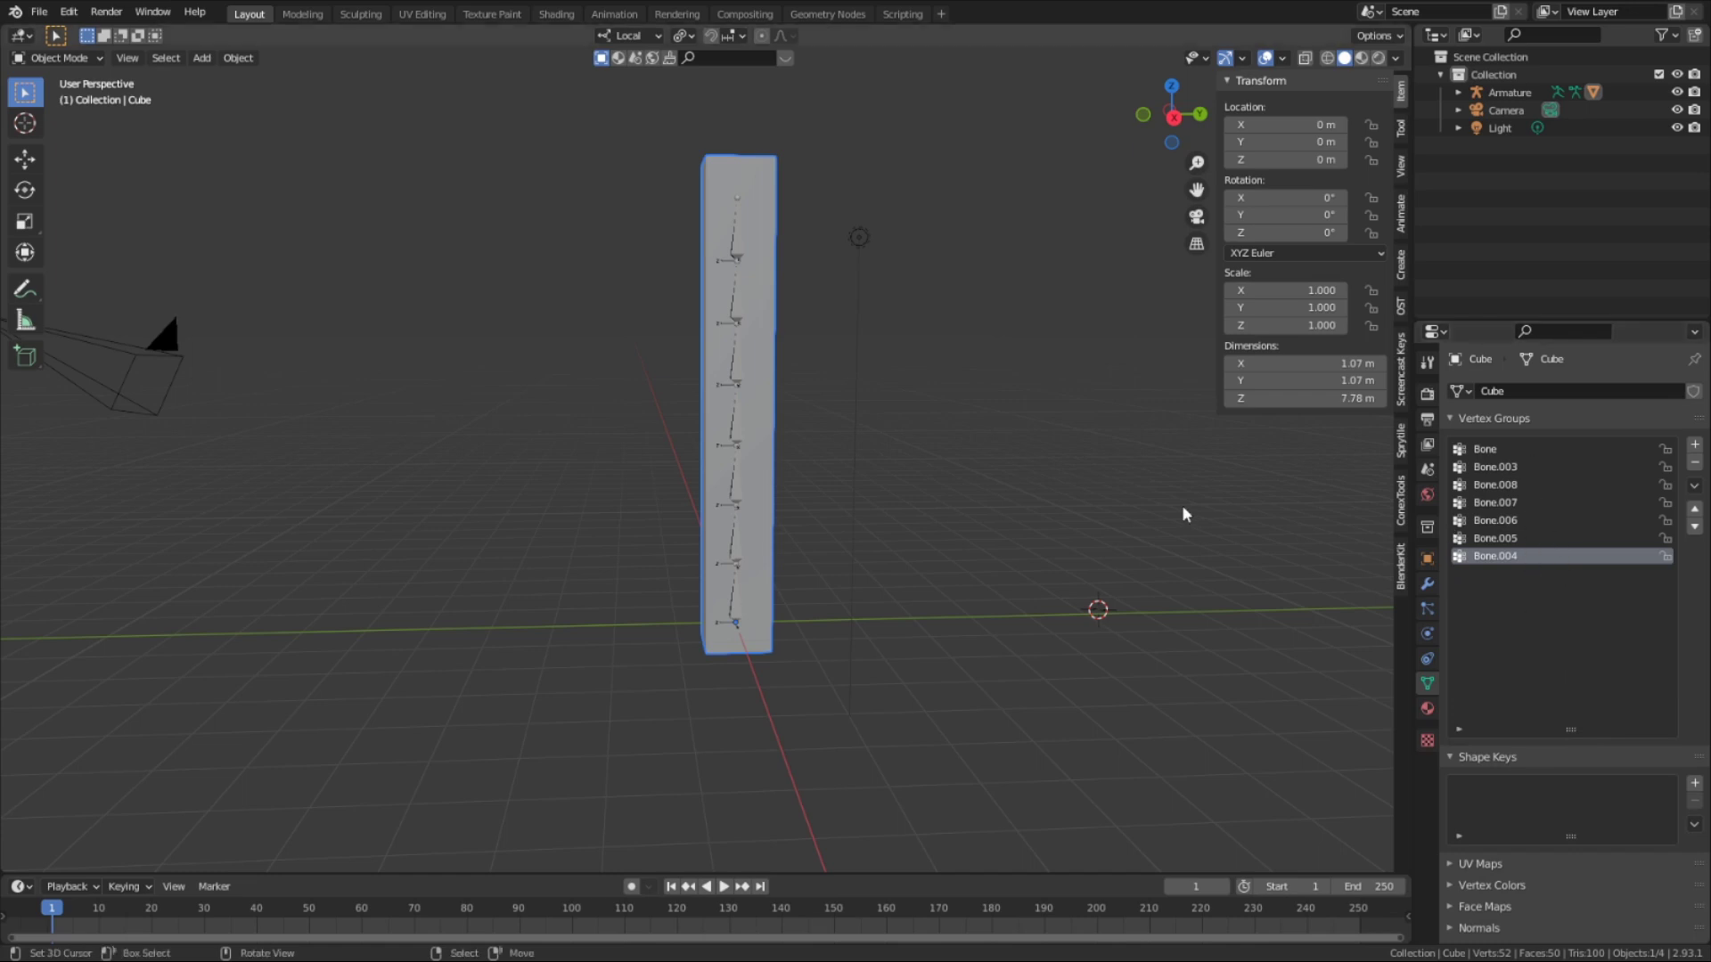
Examine the column's weights for each bone's vertex group in Weight Paint mode and return to Object Mode
{"action": "left_click", "coordinate": [828, 360]}
{"action": "left_click", "coordinate": [771, 389]}
{"action": "left_click", "coordinate": [61, 57]}
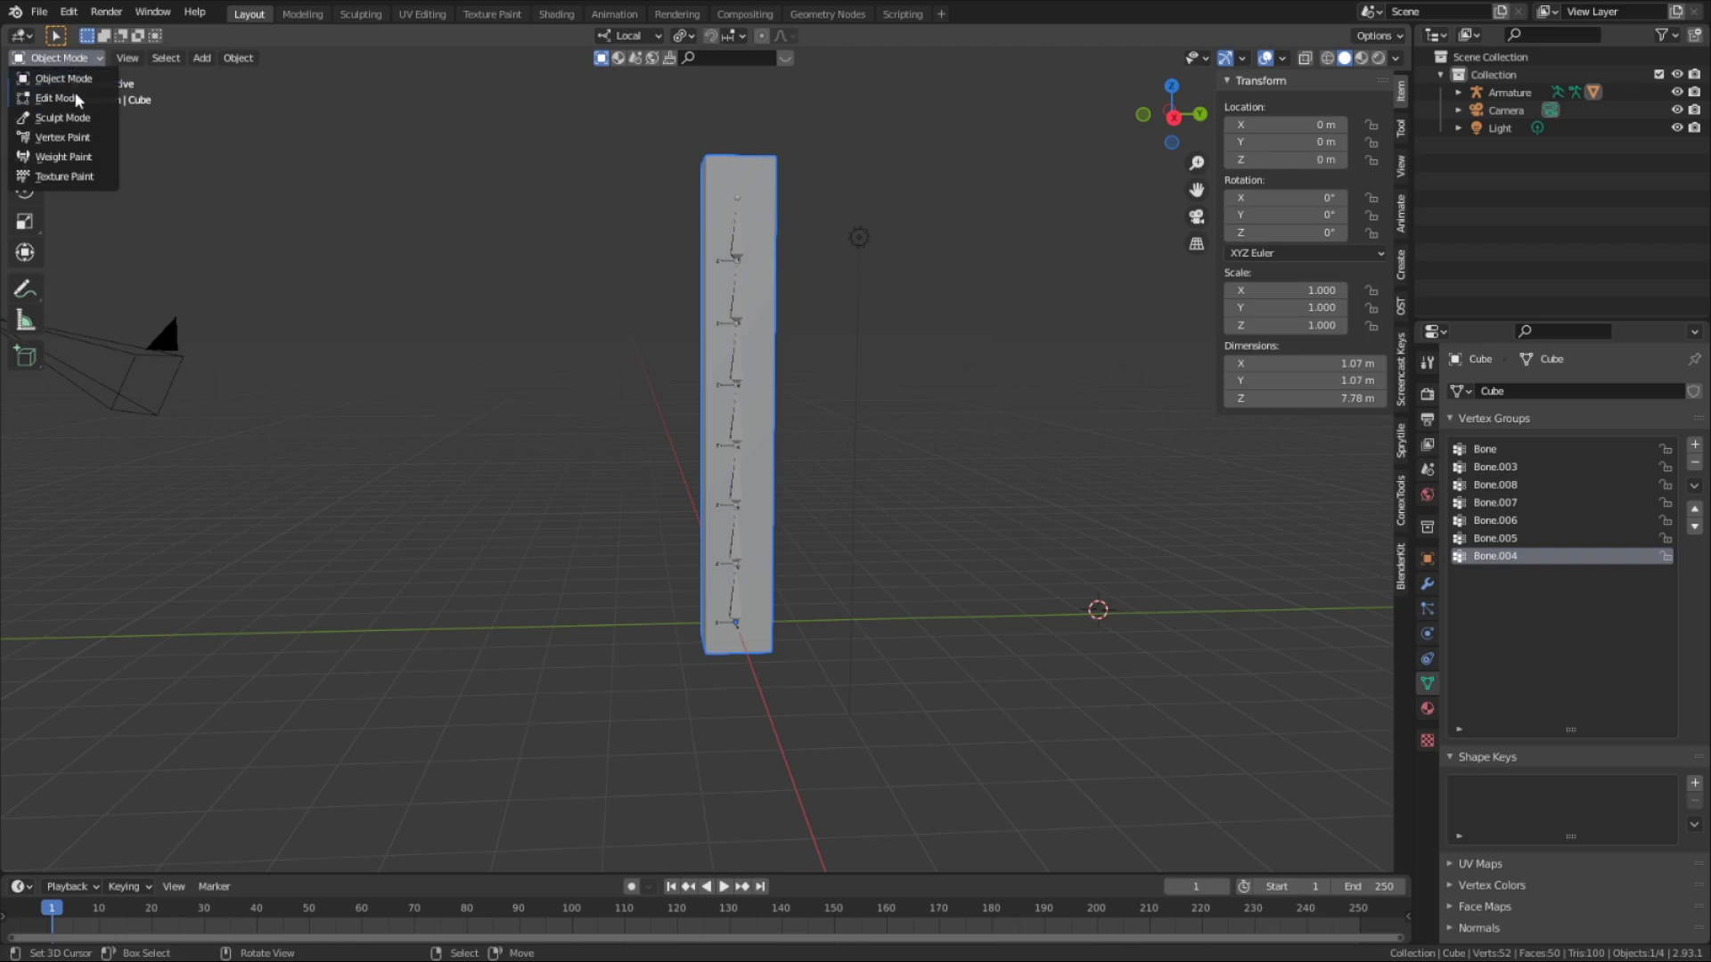
{"action": "left_click", "coordinate": [80, 158]}
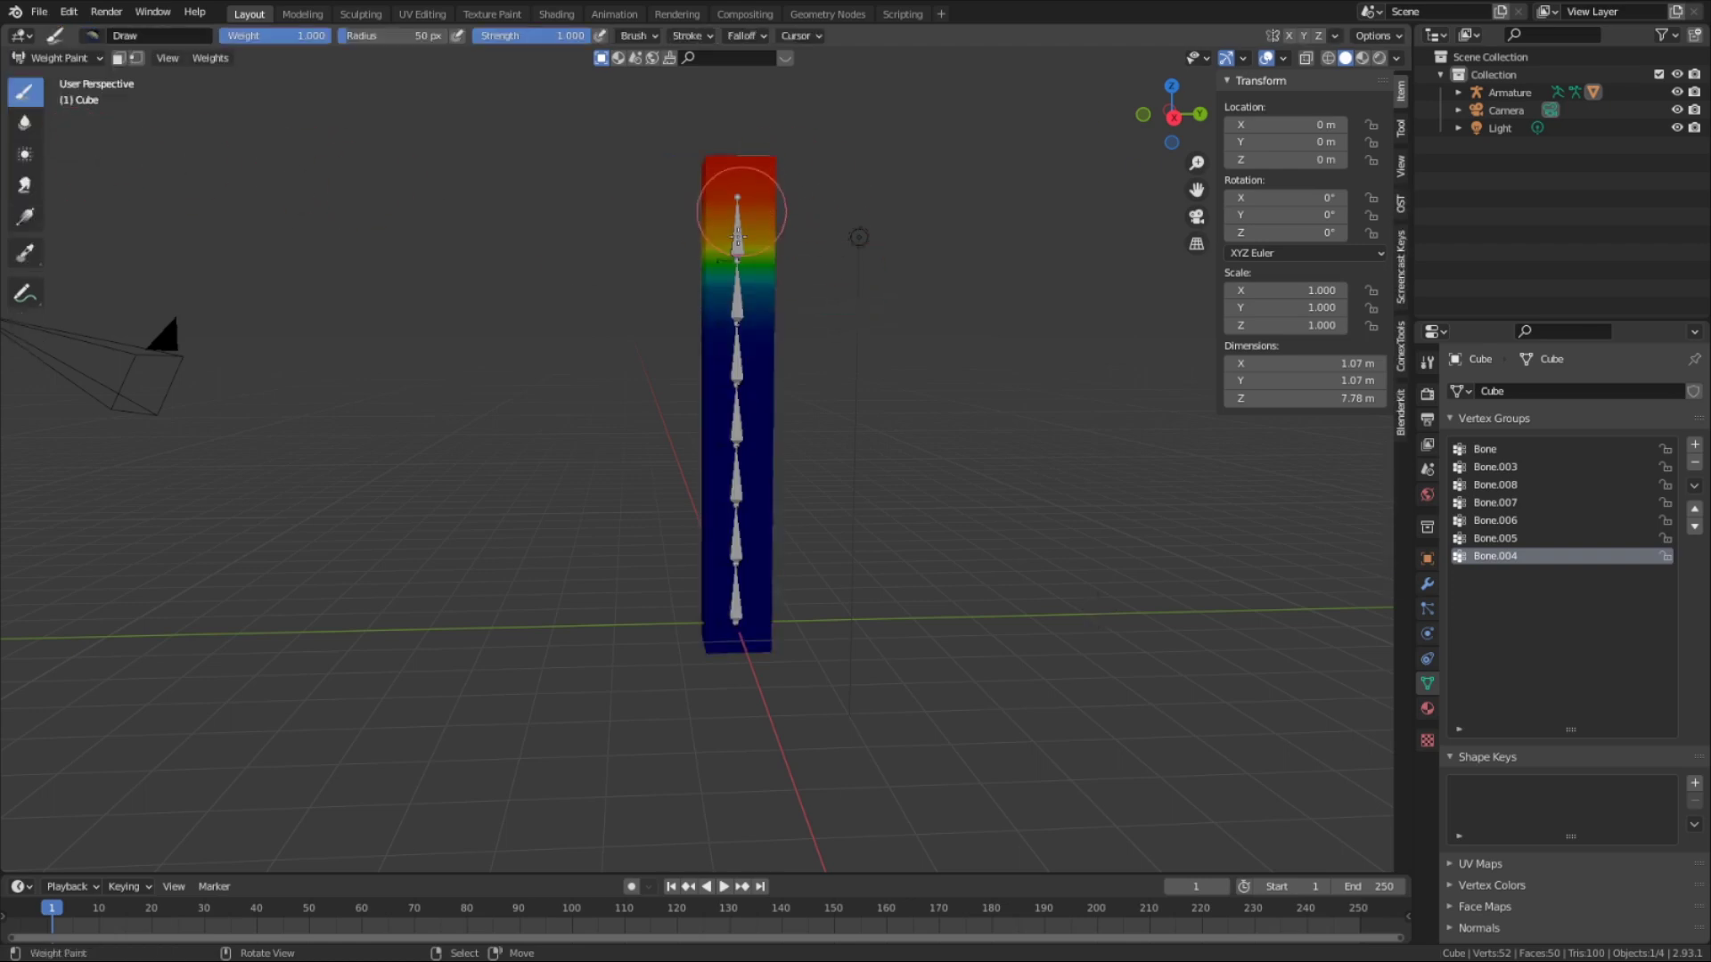
{"action": "scroll", "coordinate": [1517, 564], "scroll_direction": "up", "scroll_amount": 5, "text": "ctrl"}
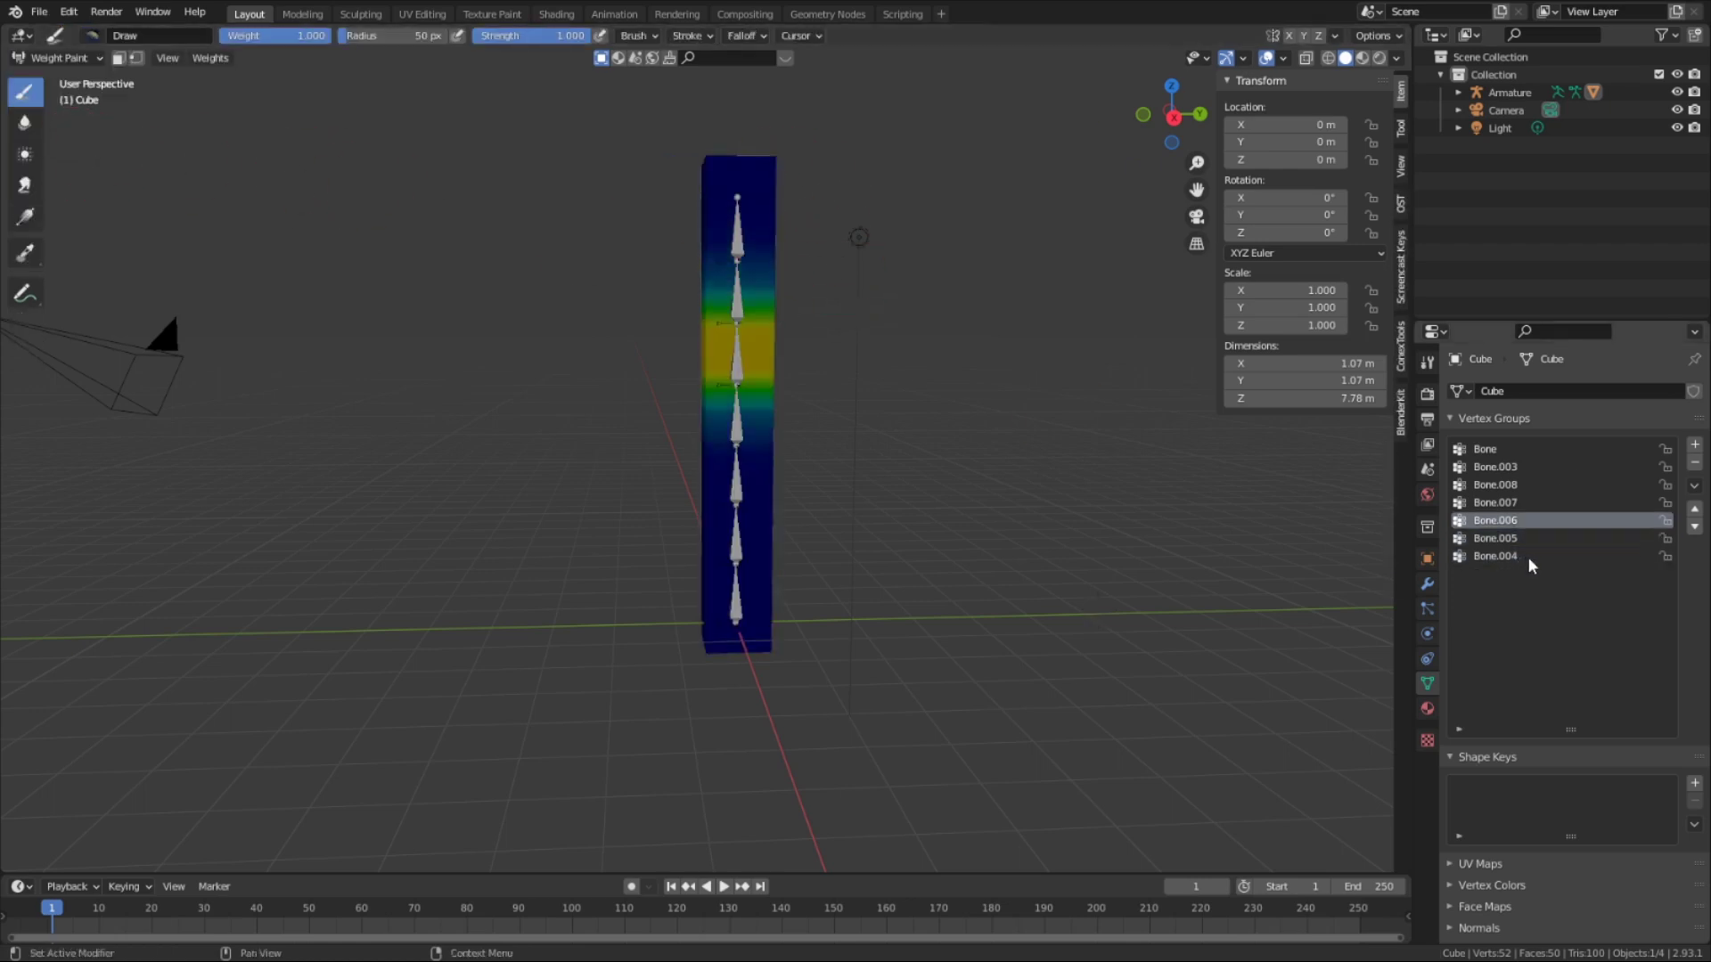
{"action": "scroll", "coordinate": [1534, 558], "scroll_direction": "up", "scroll_amount": 1, "text": "ctrl"}
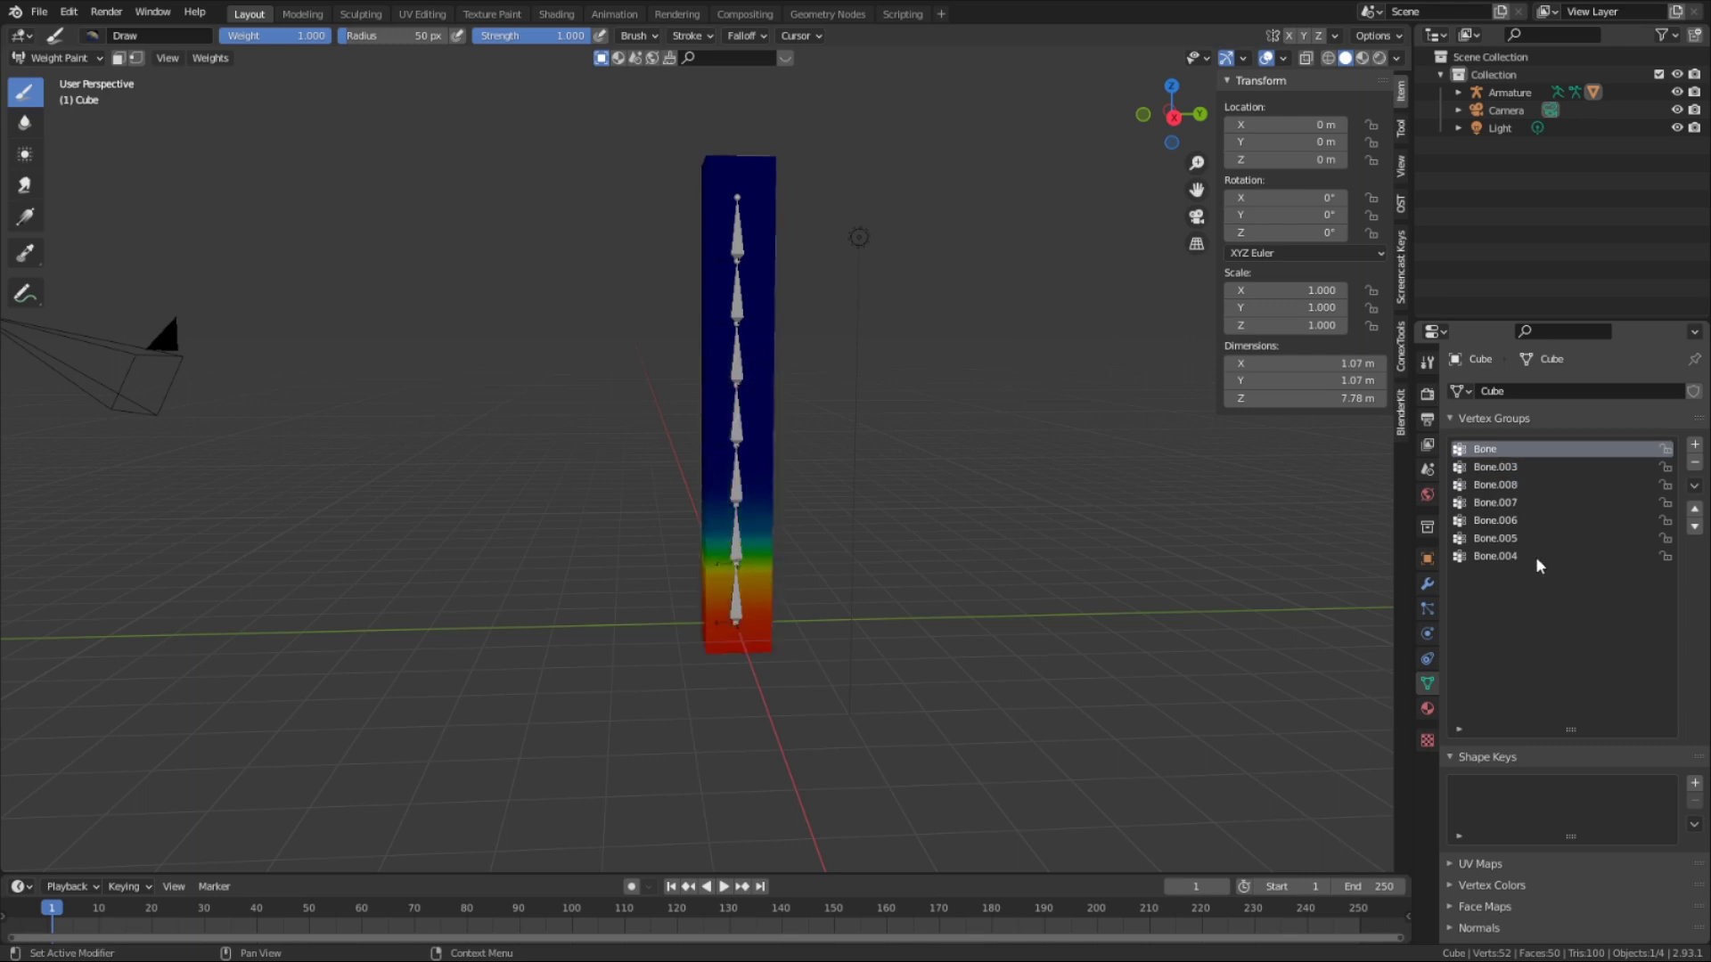
{"action": "scroll", "coordinate": [1536, 556], "scroll_direction": "down", "scroll_amount": 6, "text": "ctrl"}
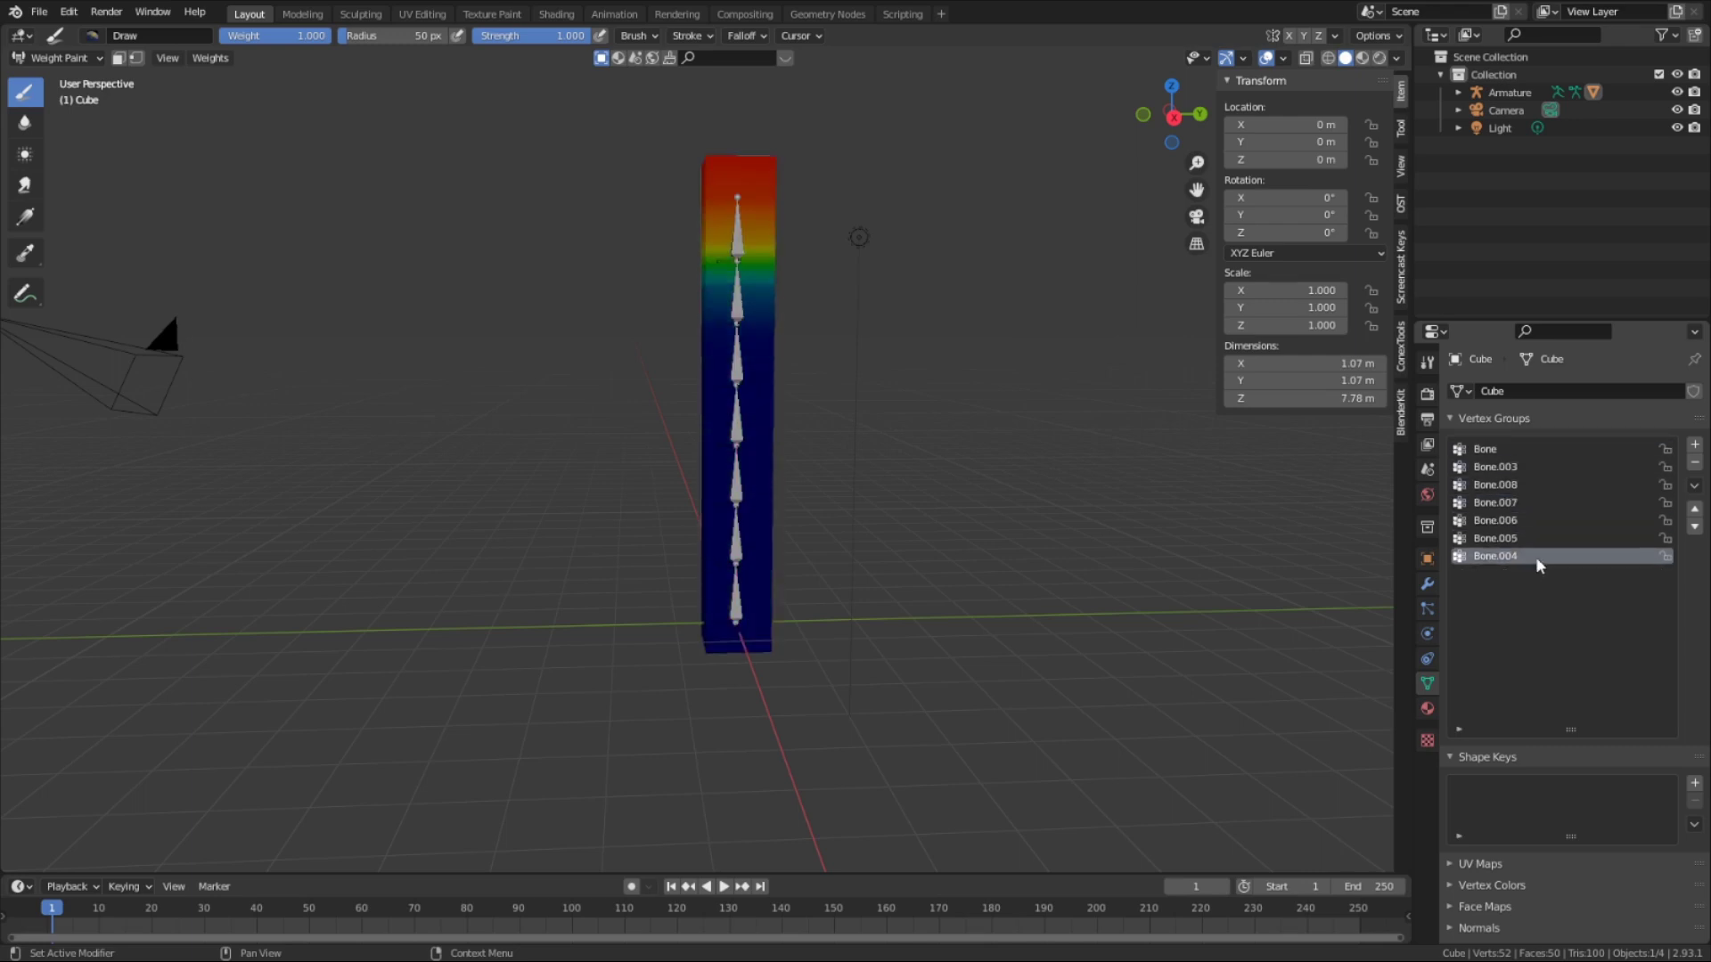
{"action": "scroll", "coordinate": [1535, 556], "scroll_direction": "up", "scroll_amount": 6, "text": "ctrl"}
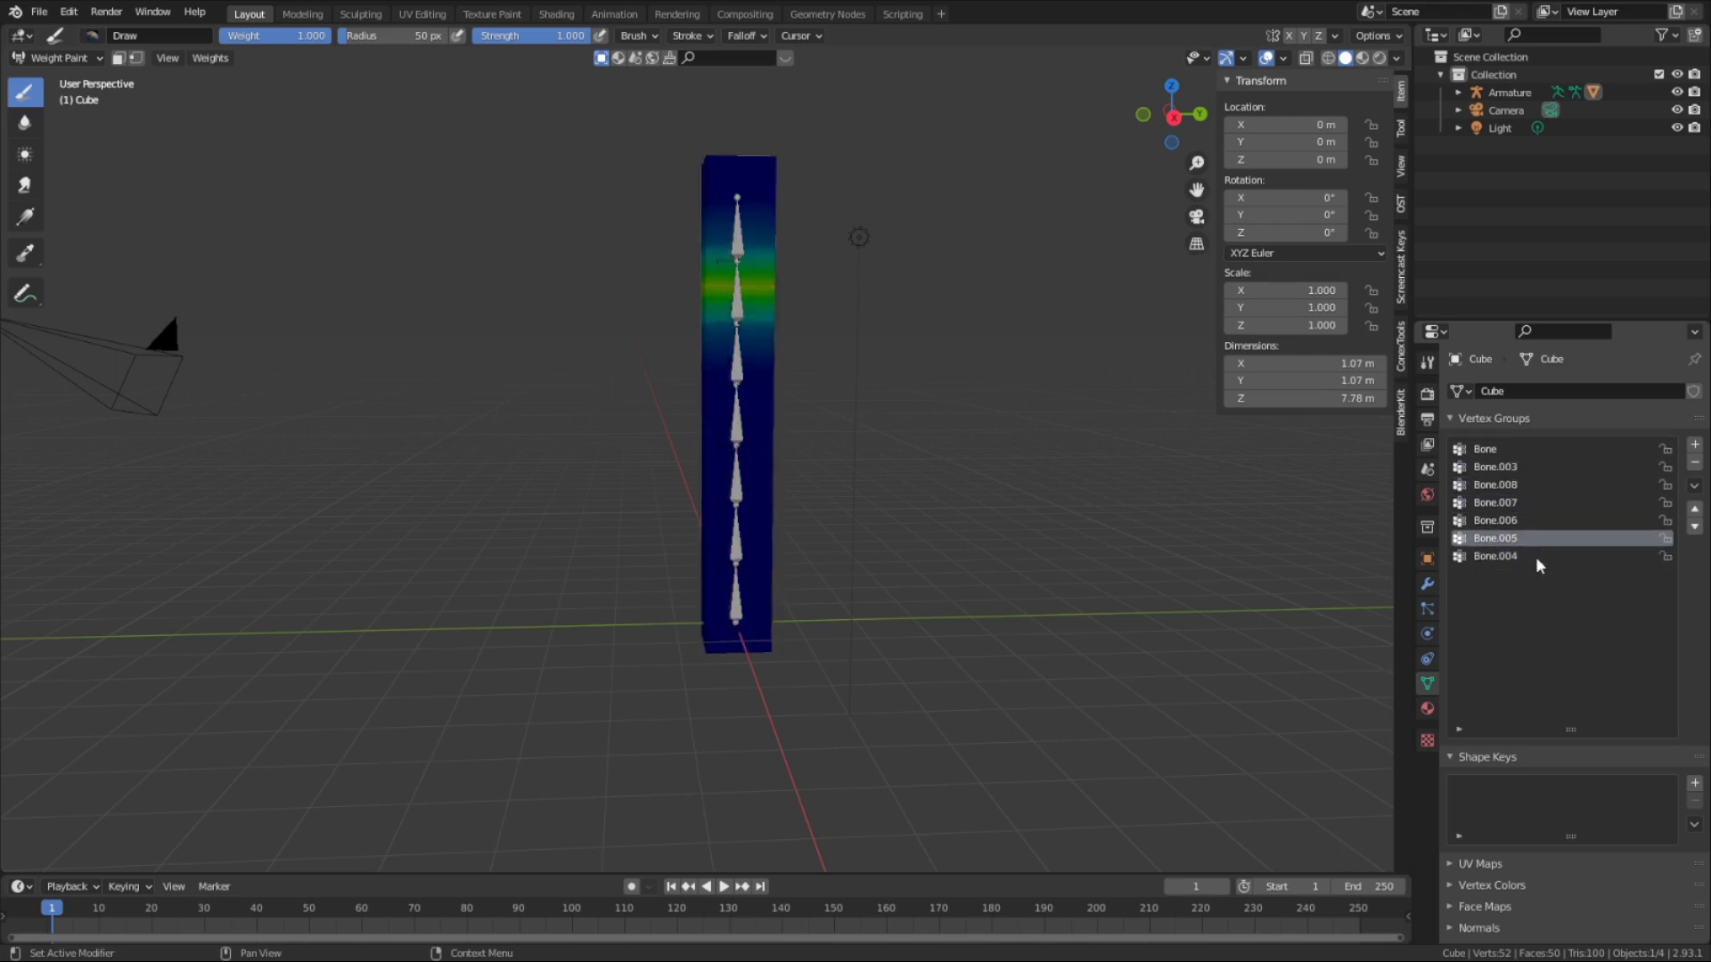
{"action": "left_click", "coordinate": [65, 59]}
{"action": "left_click", "coordinate": [68, 76]}
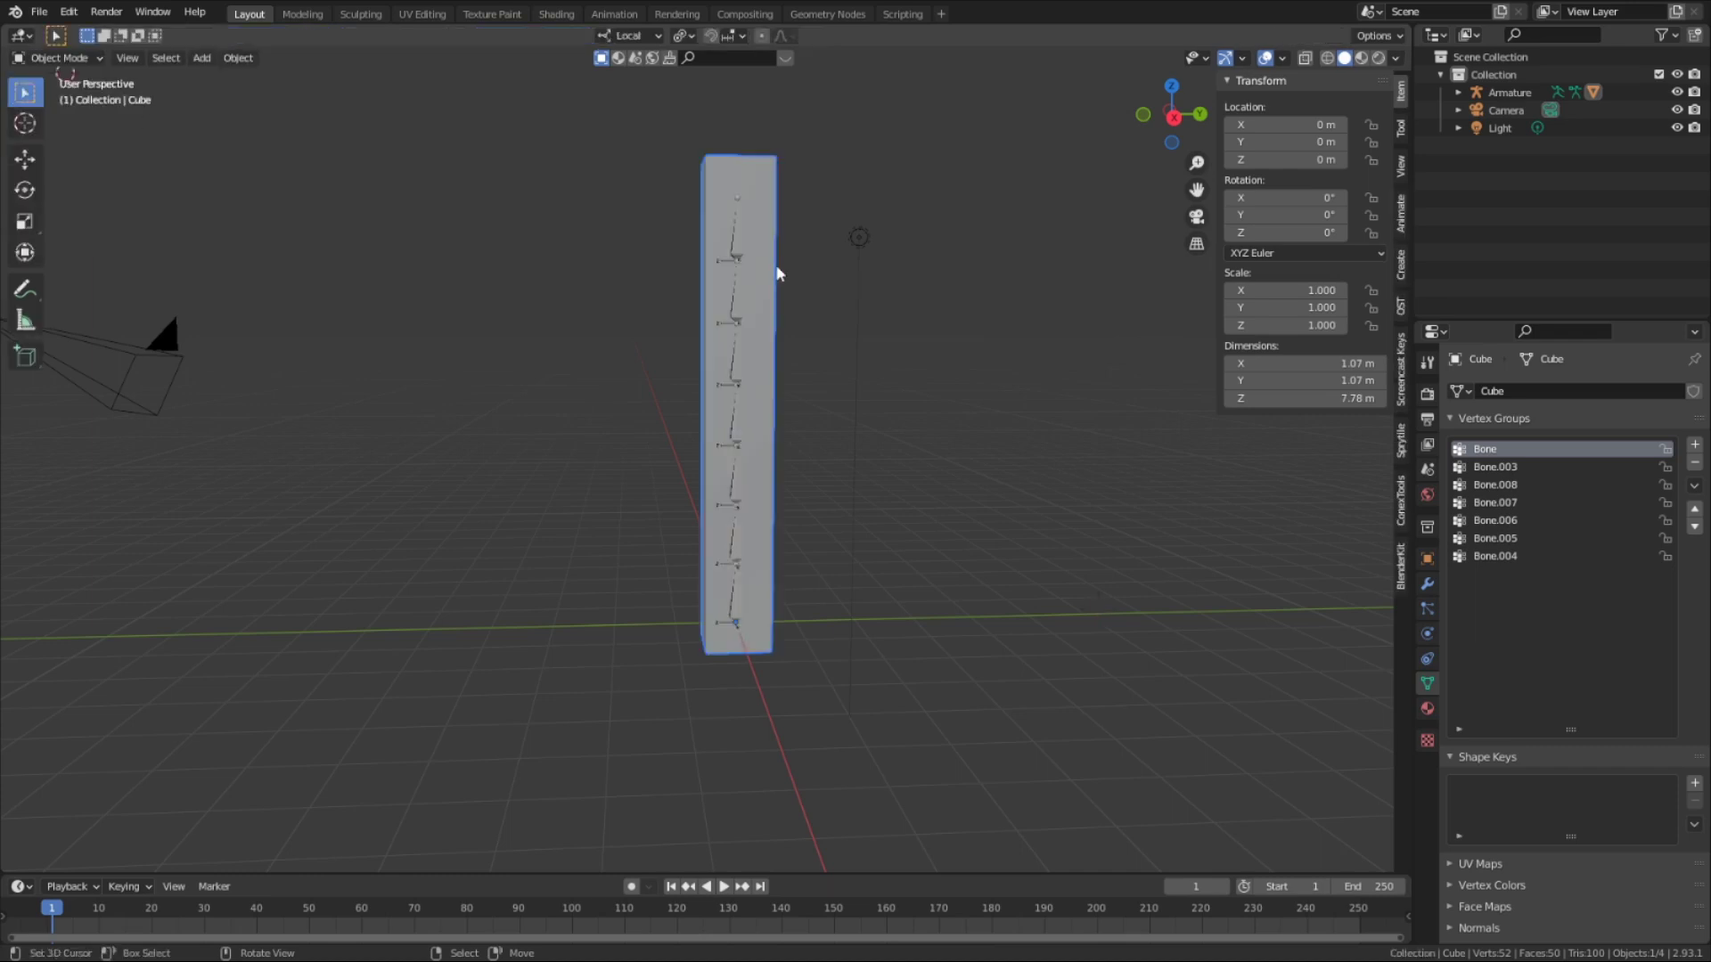
In Pose Mode, try twisting the column by rotating its bones about 42° around their local Y axes, and clear the rotation
{"action": "left_click", "coordinate": [742, 294]}
{"action": "key", "text": "ctrl+Tab"}
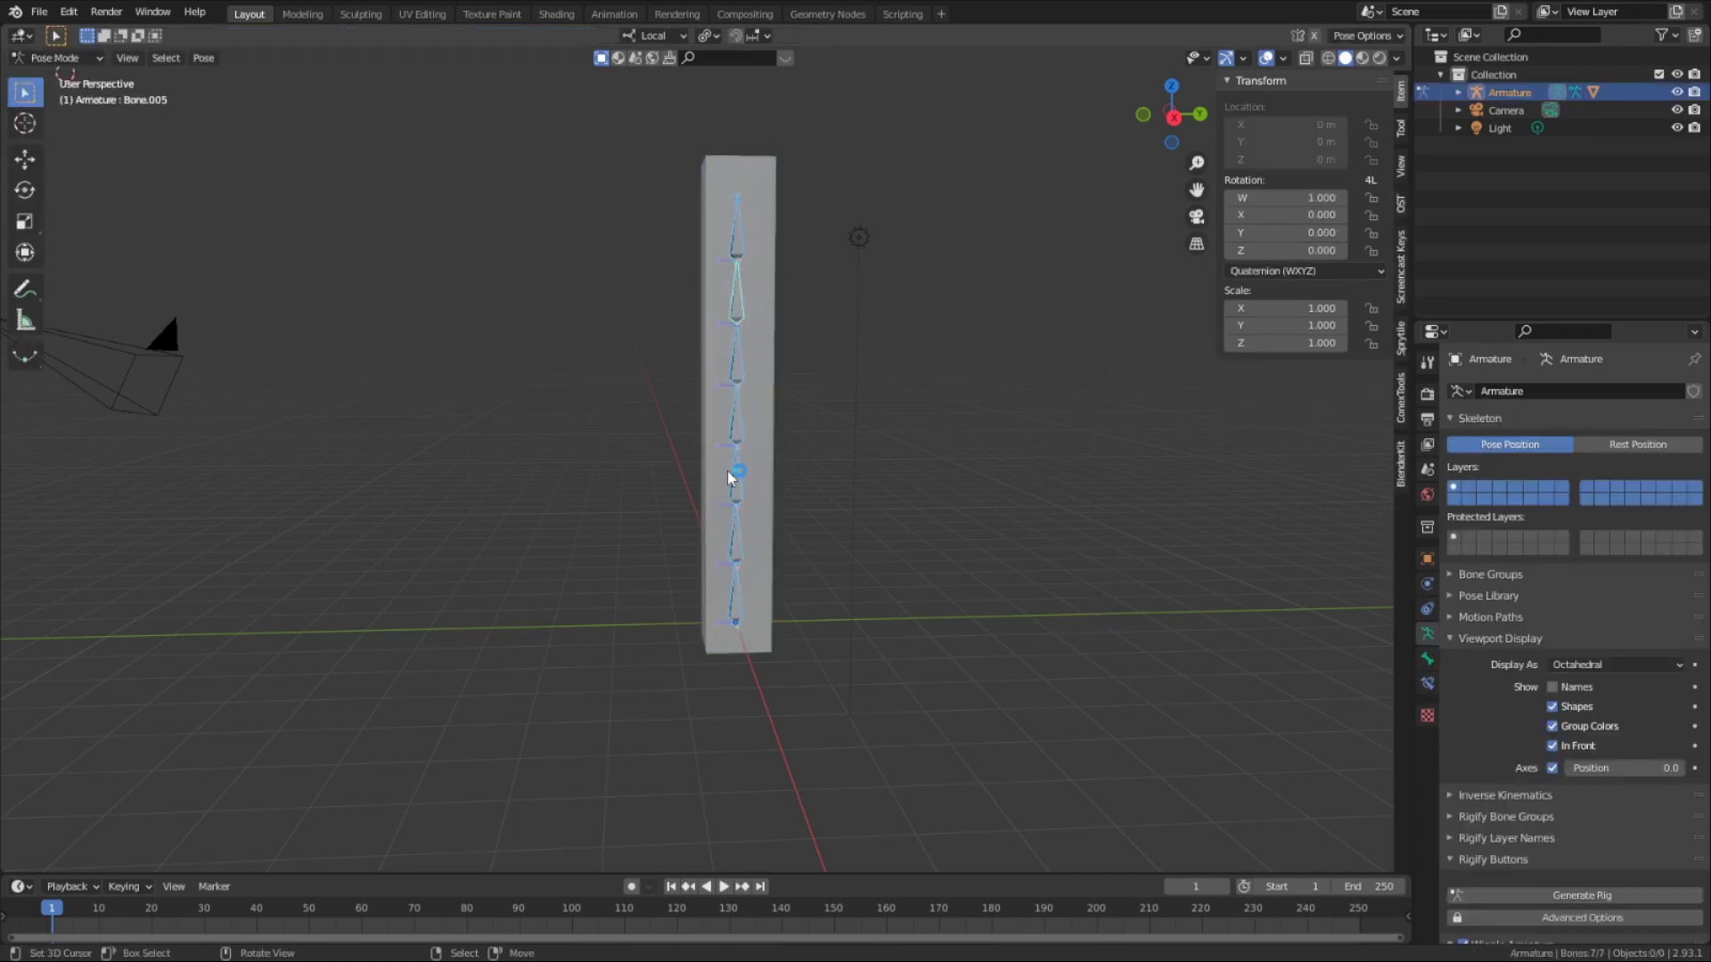
{"action": "left_click", "coordinate": [736, 613]}
{"action": "key", "text": "r"}
{"action": "key", "text": "y"}
{"action": "key", "text": "y"}
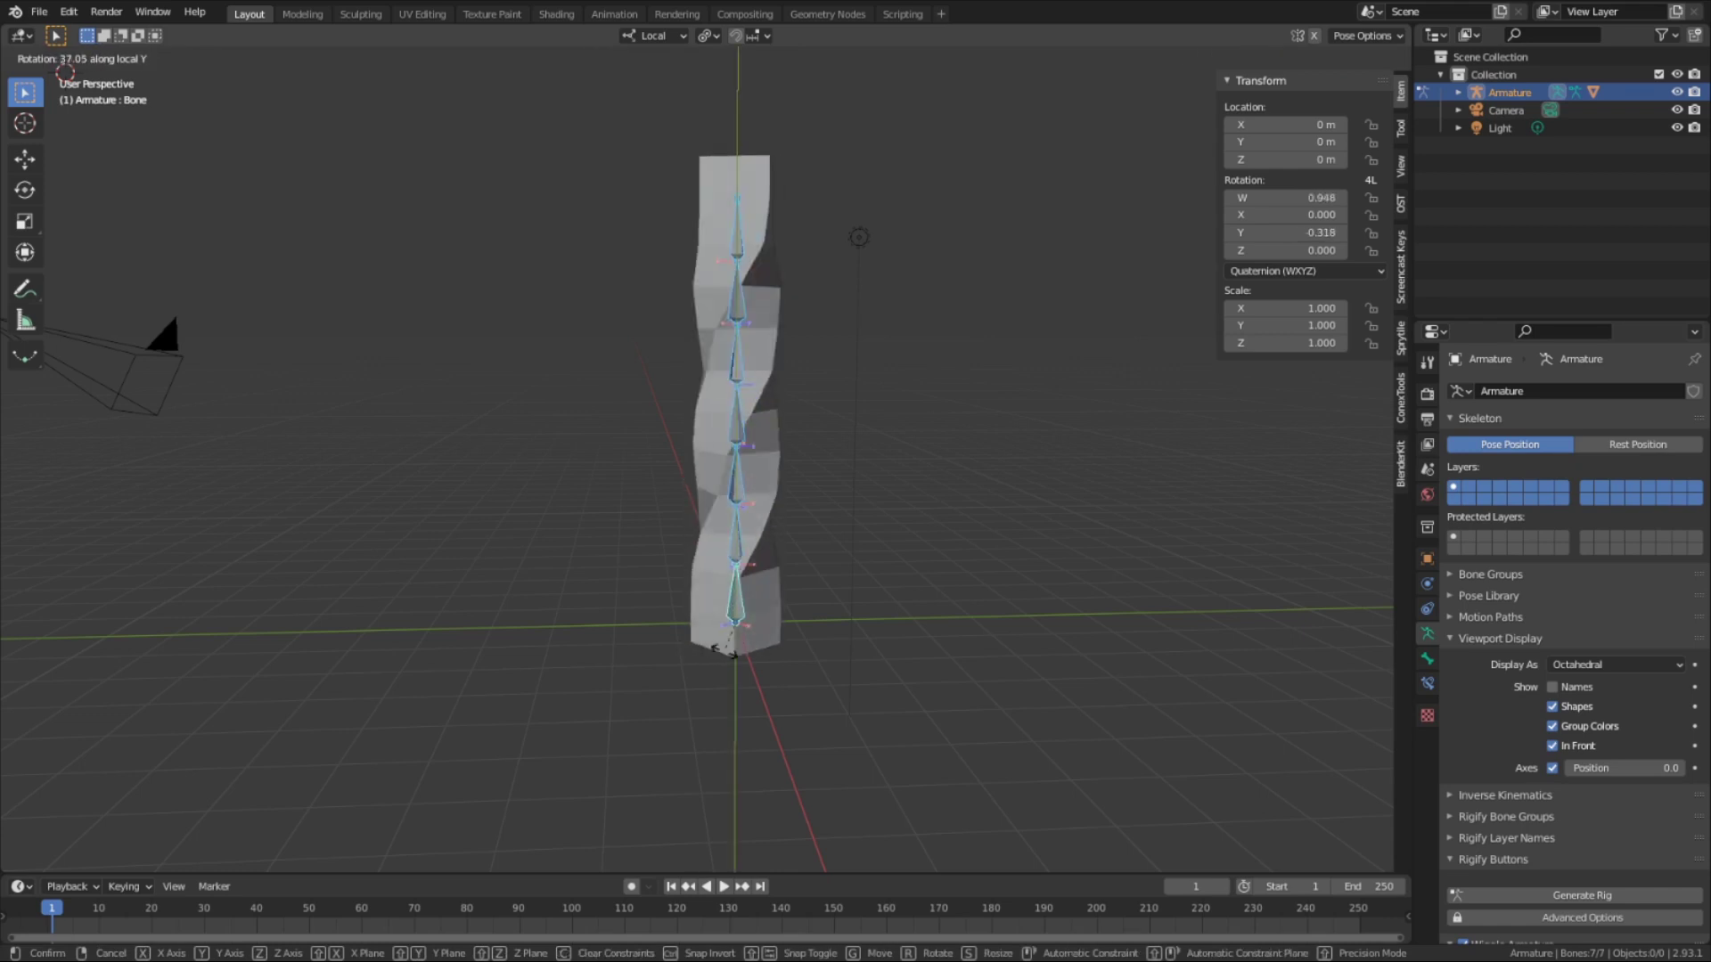
{"action": "left_click", "coordinate": [723, 666]}
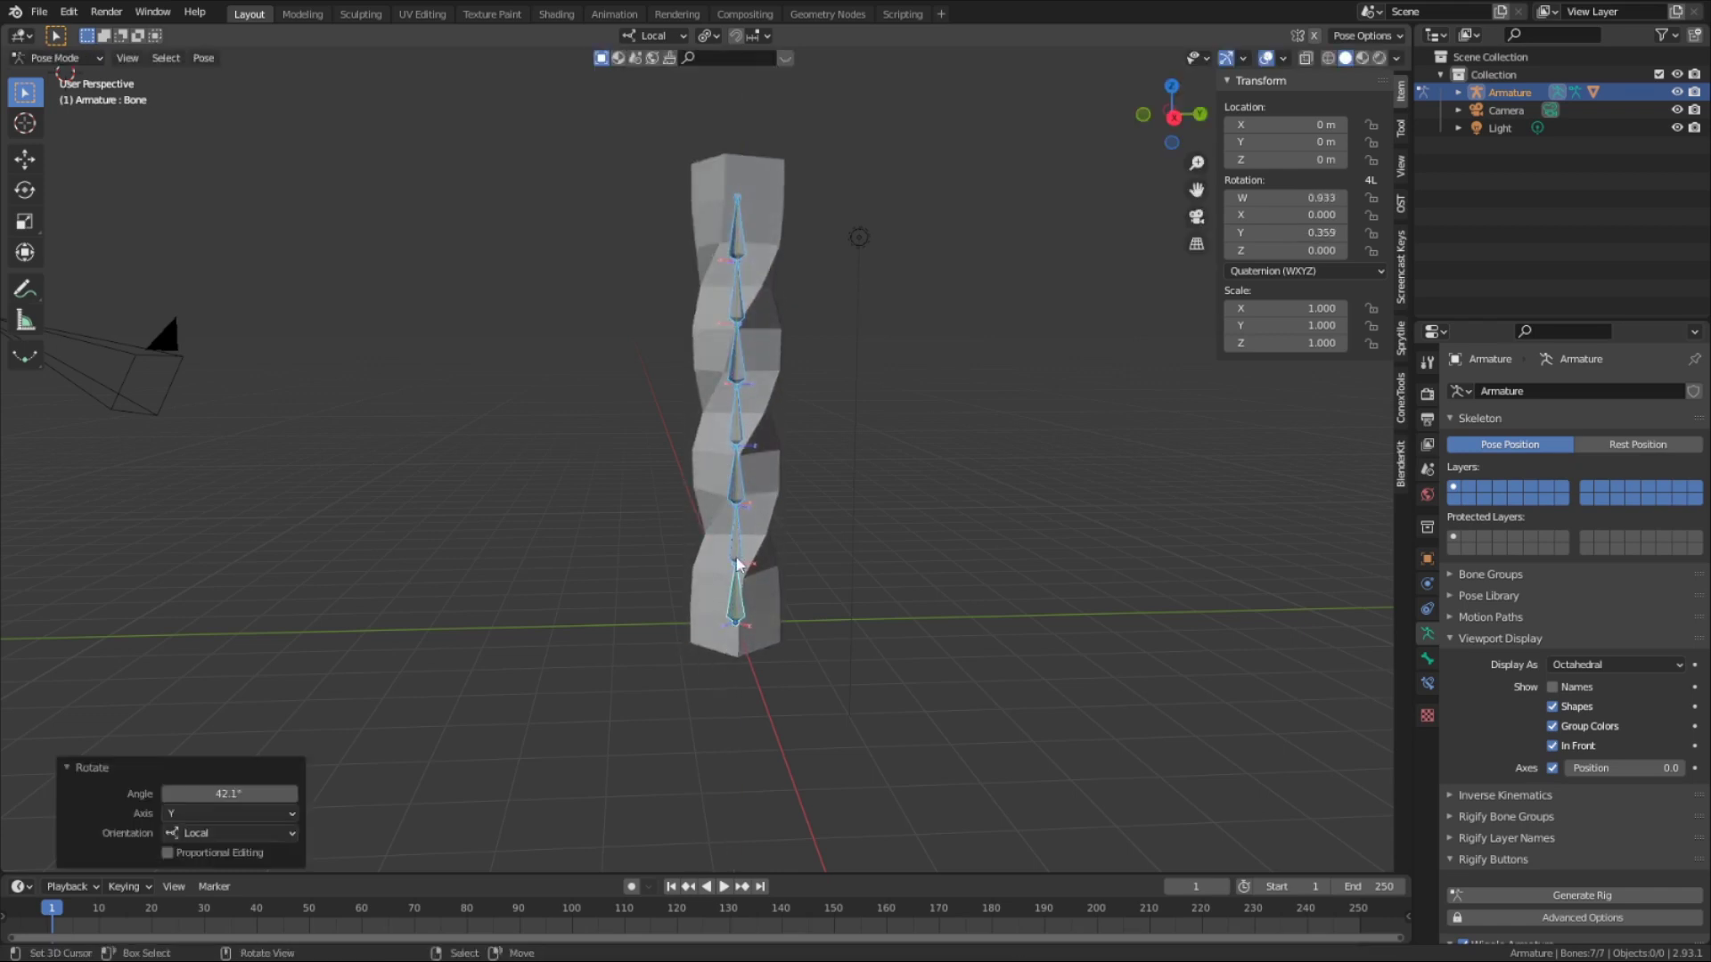
{"action": "middle_click_drag", "start_coordinate": [726, 679], "coordinate": [825, 531]}
{"action": "key", "text": "alt+r"}
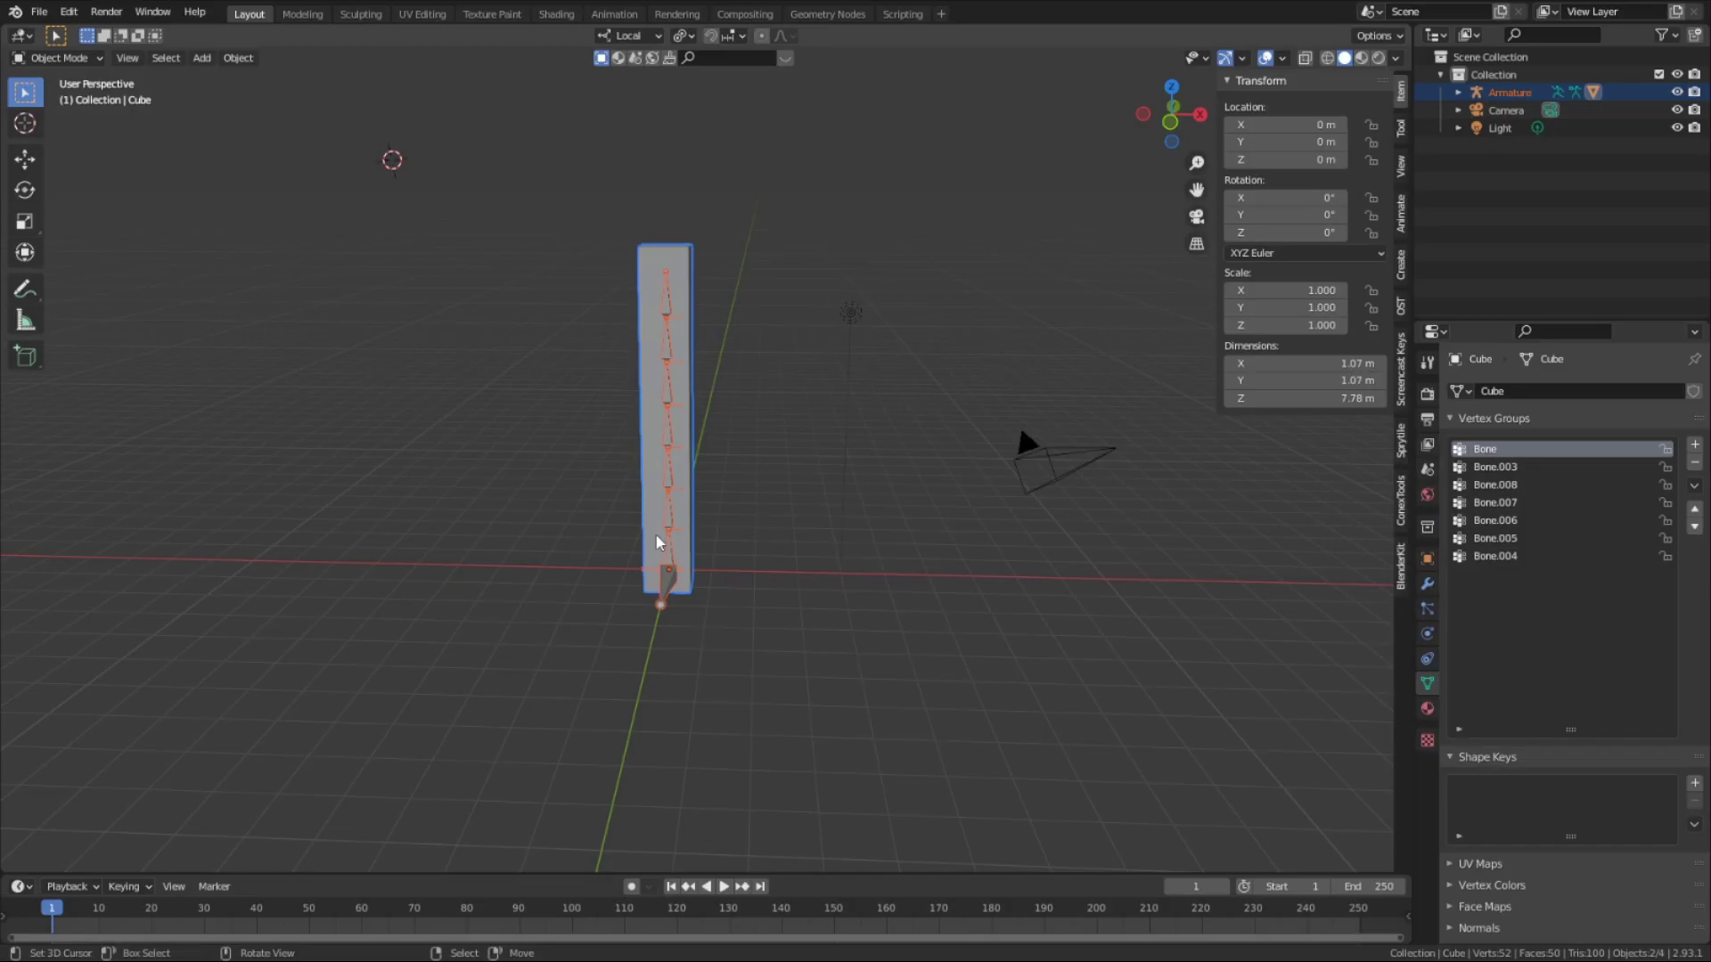
Duplicate the column mesh with its armature and place the copy about 6.37 m along X
{"action": "key", "text": "shift+d"}
{"action": "key", "text": "x"}
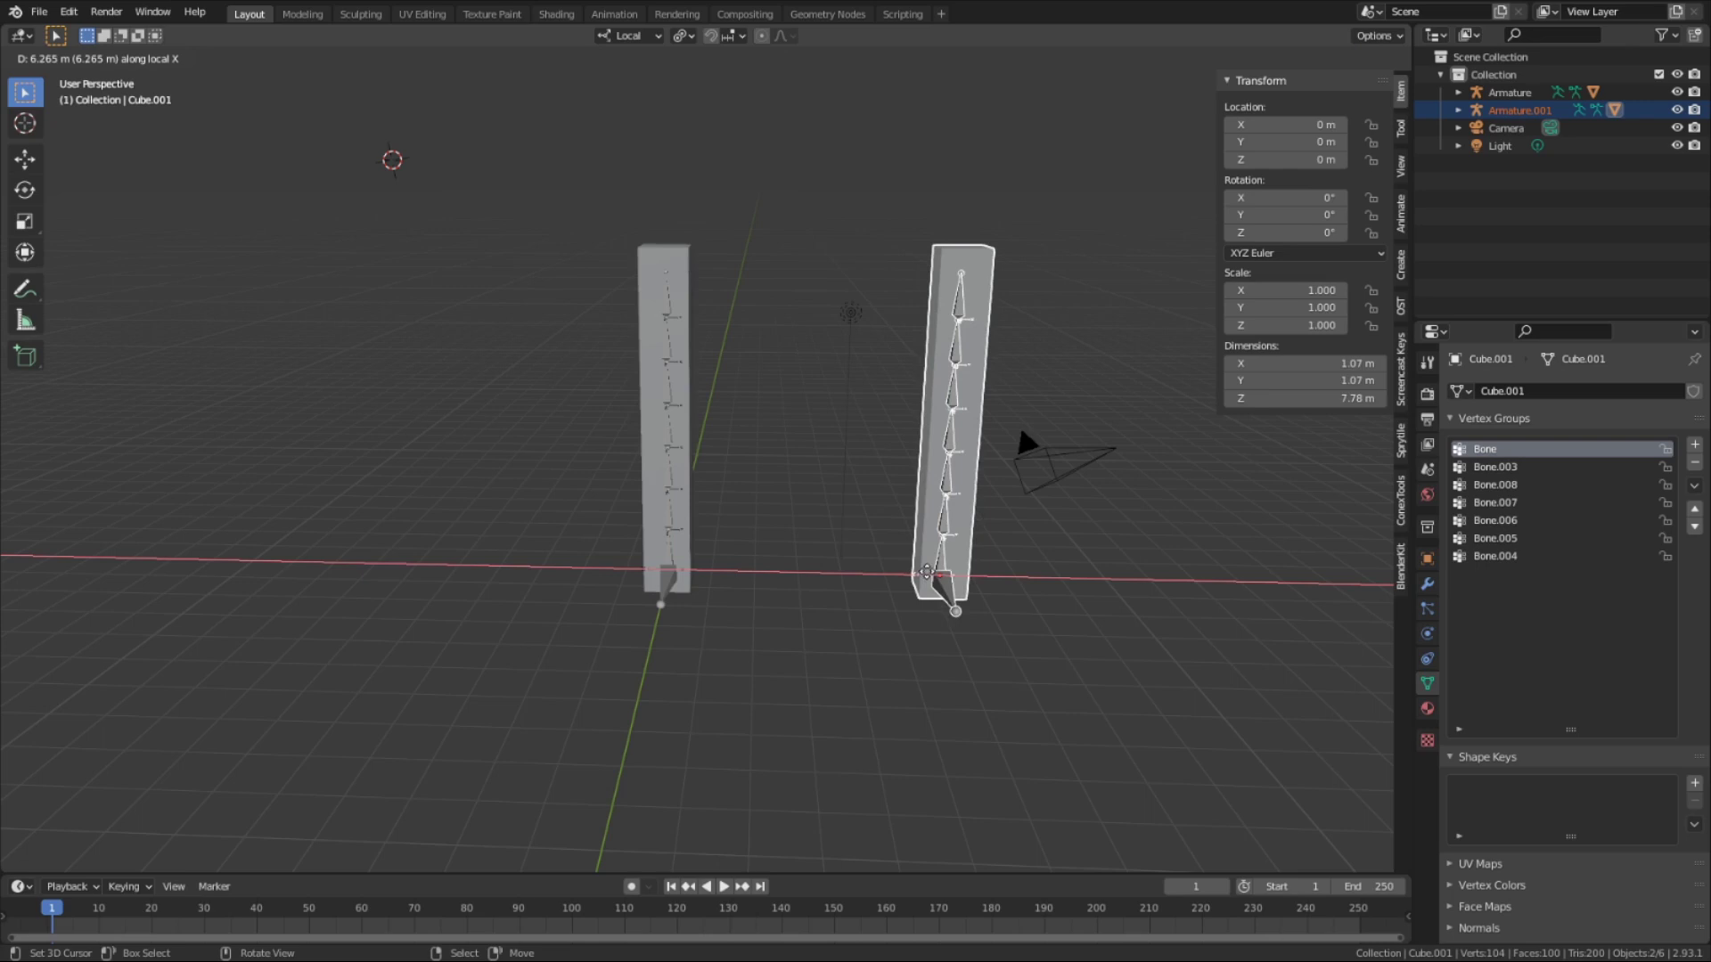
{"action": "left_click", "coordinate": [958, 557]}
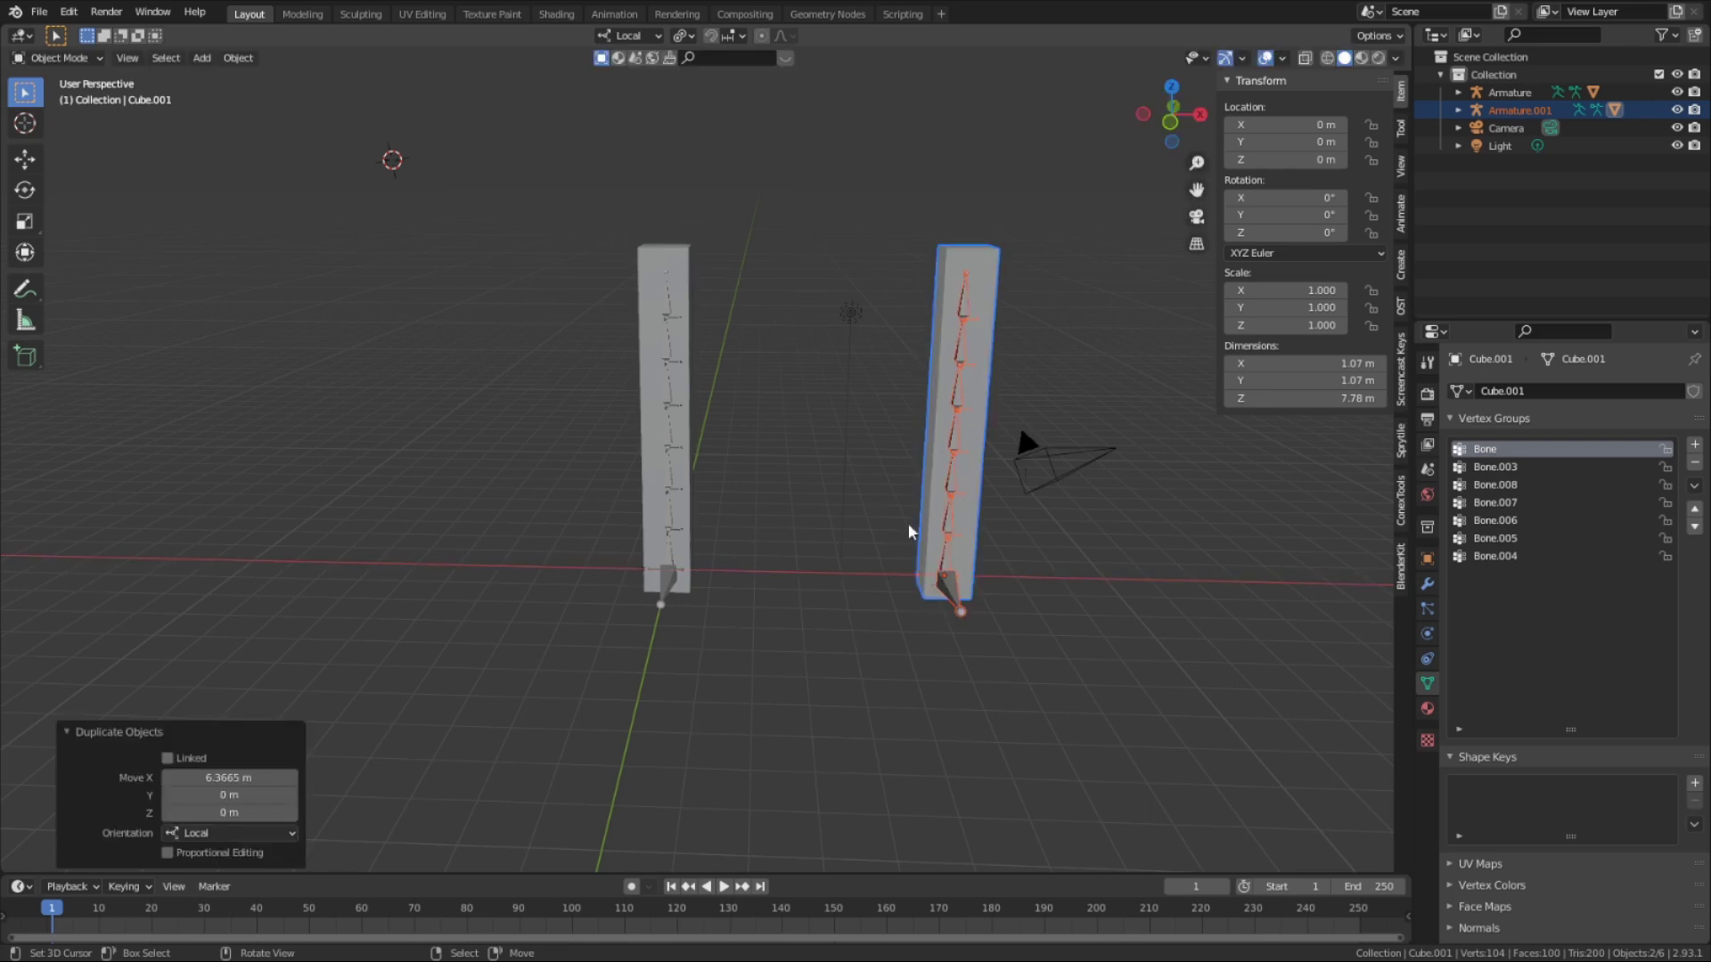
In the duplicated armature's Edit Mode, extrude a bone about 0.91 m along Y from the joint below the topmost bone
{"action": "left_click", "coordinate": [989, 382]}
{"action": "key", "text": "Tab"}
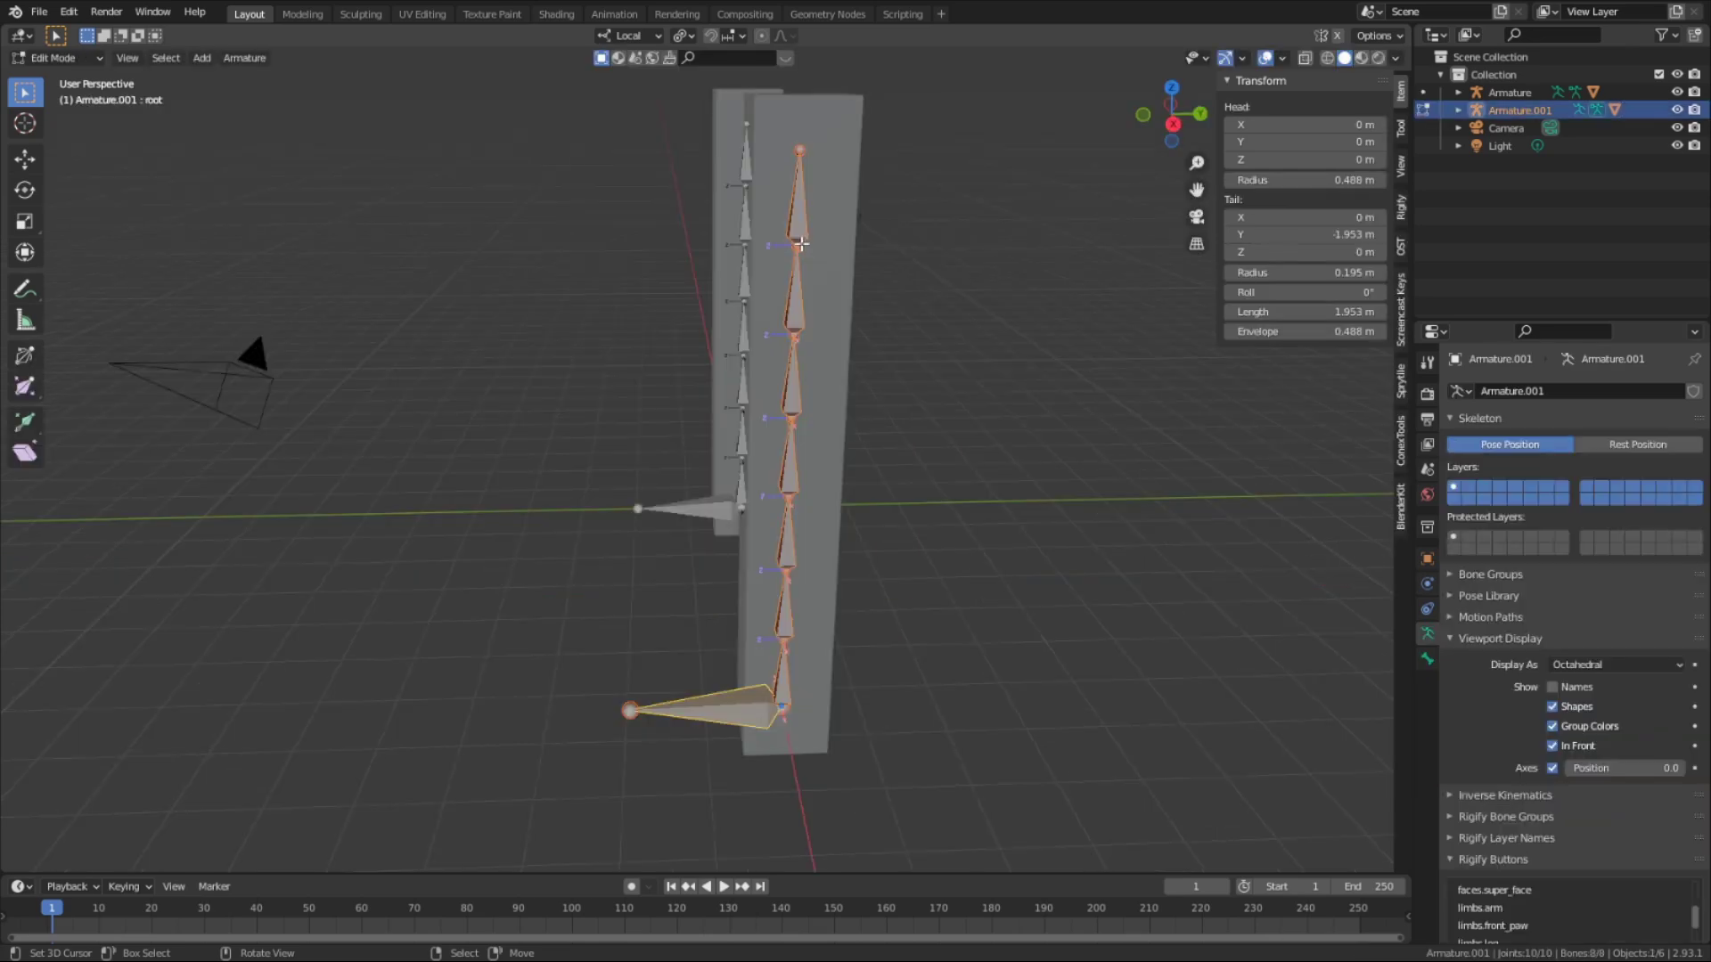
{"action": "left_click", "coordinate": [800, 243]}
{"action": "key", "text": "e"}
{"action": "key", "text": "y"}
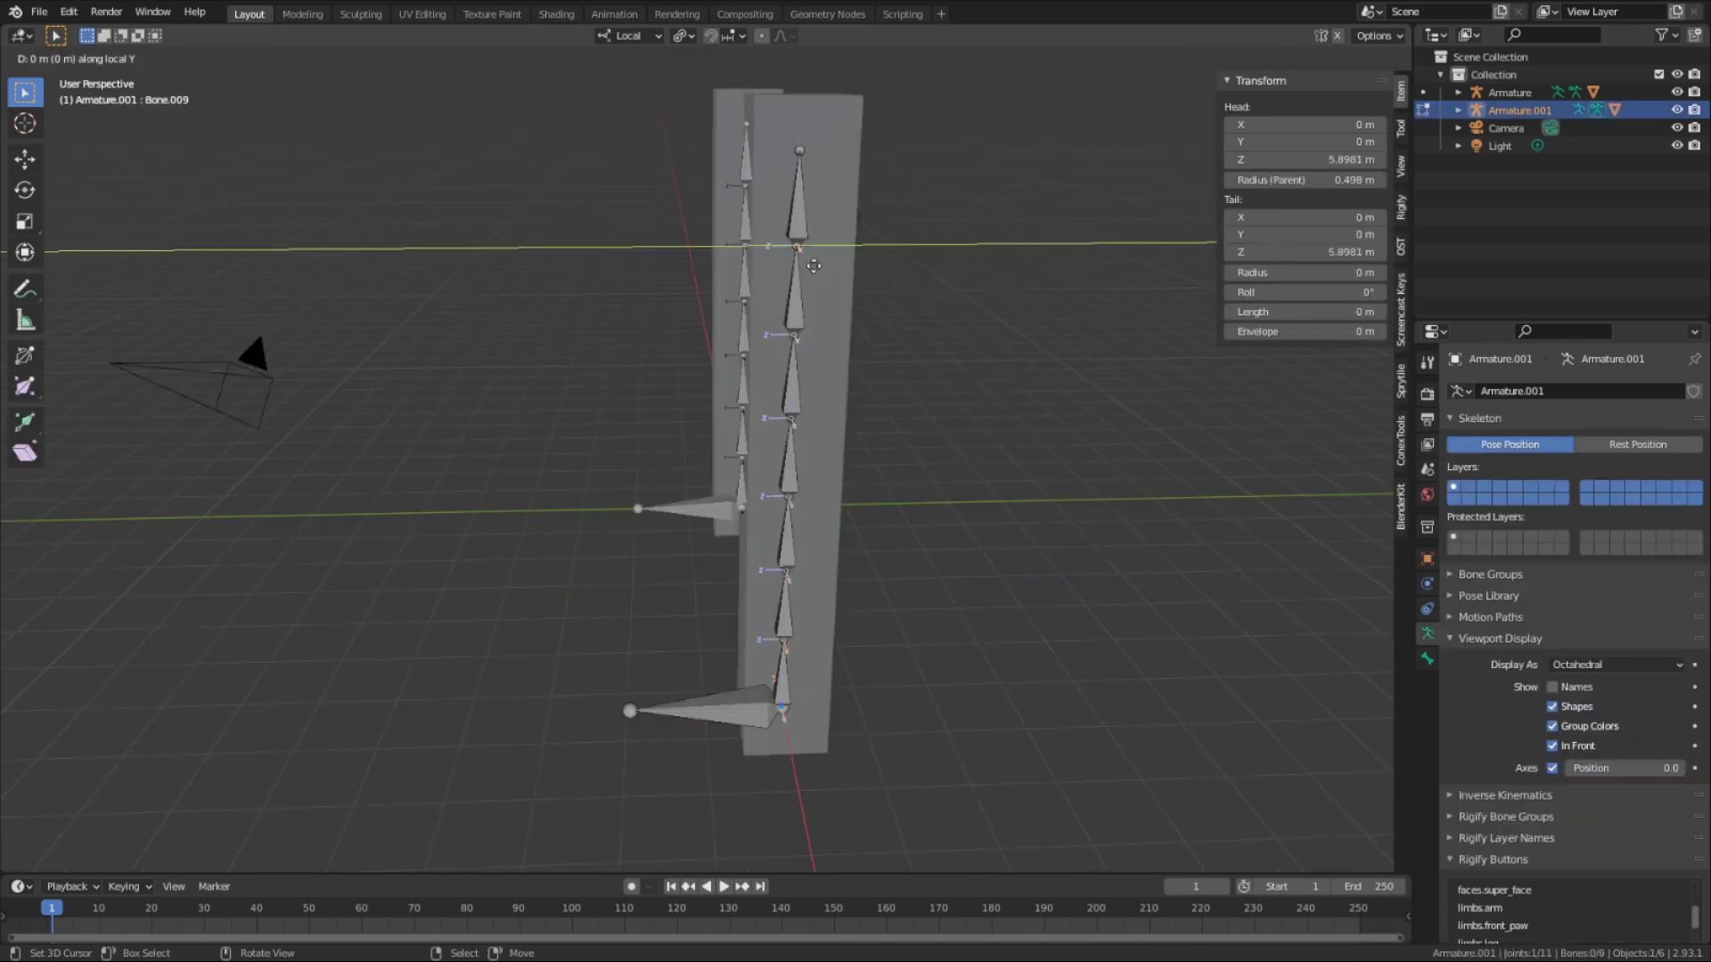
{"action": "left_click", "coordinate": [901, 270]}
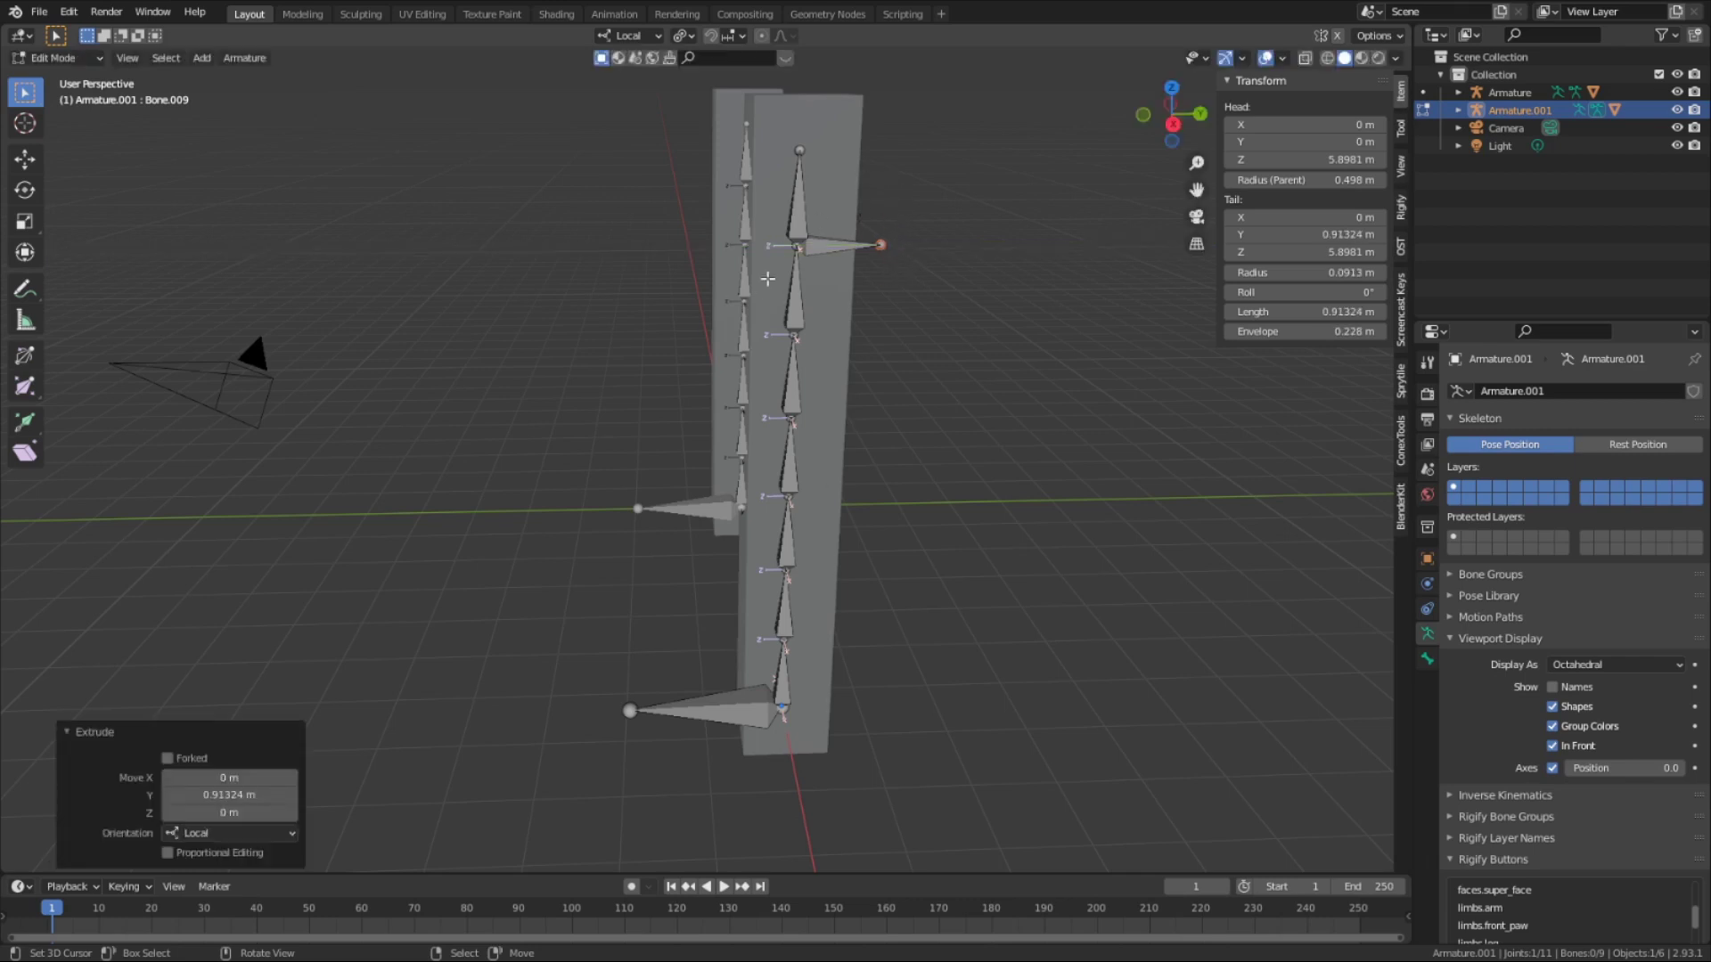
Try moving the newly extruded bone while it is still parented to the bone chain
{"action": "middle_click_drag", "start_coordinate": [856, 308], "coordinate": [961, 302]}
{"action": "left_click", "coordinate": [778, 233]}
{"action": "middle_click_drag", "start_coordinate": [777, 233], "coordinate": [900, 259]}
{"action": "key", "text": "g"}
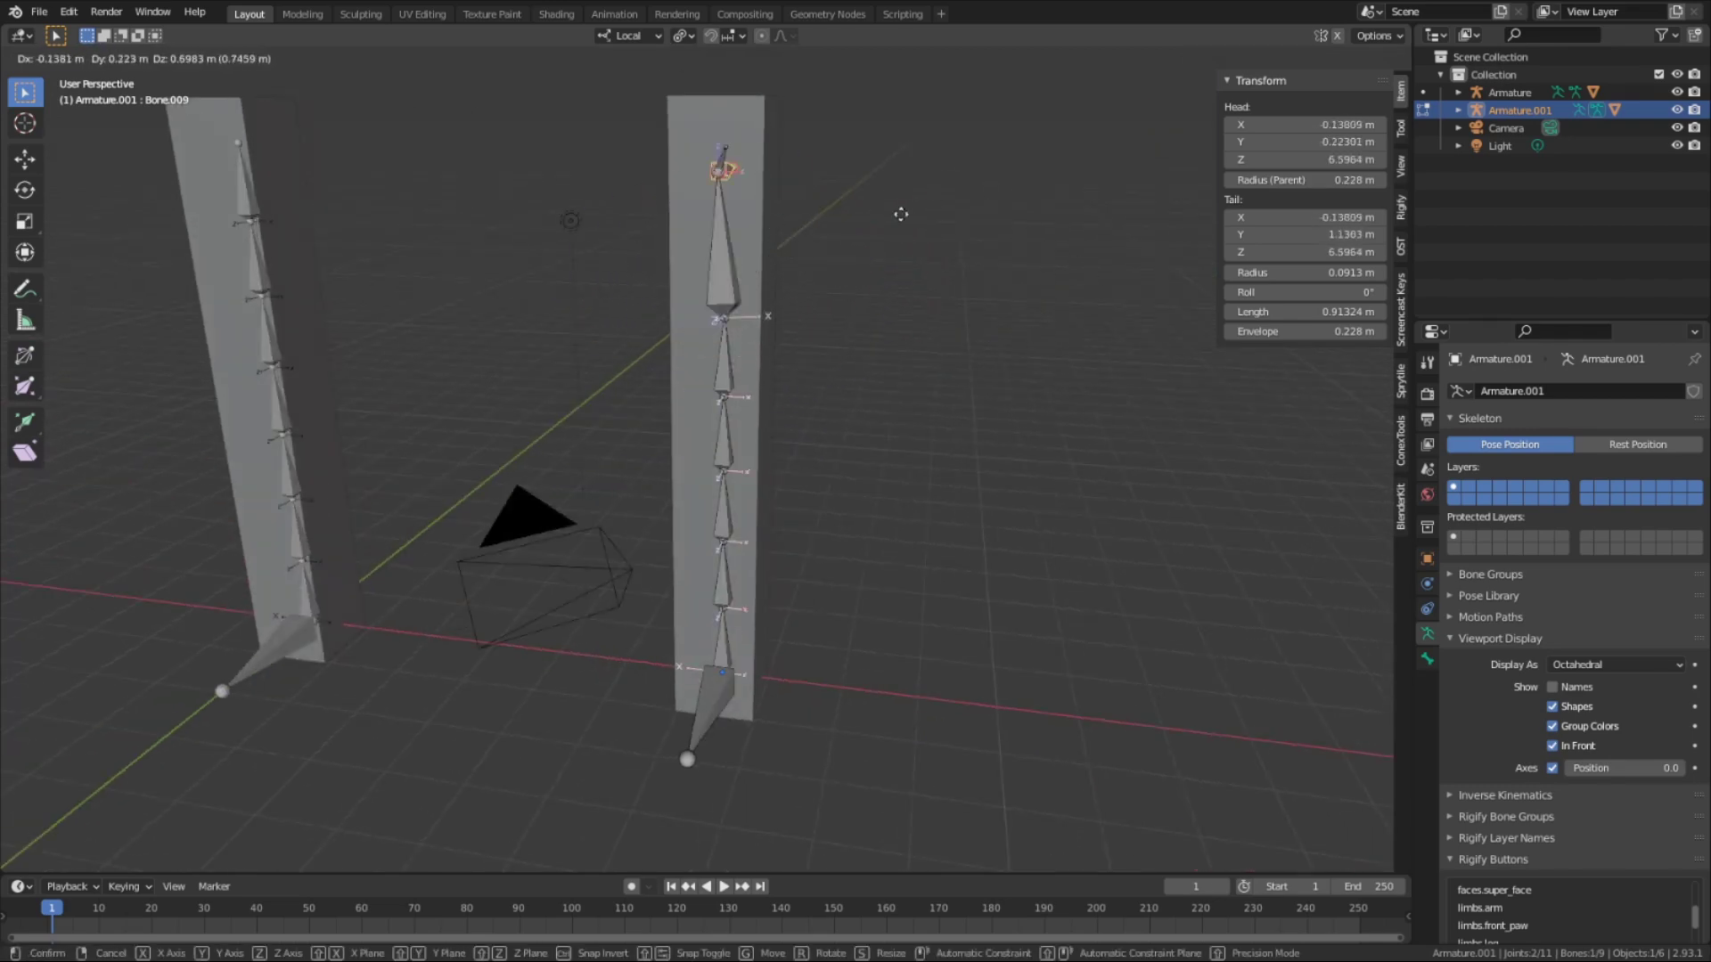
{"action": "right_click", "coordinate": [928, 275]}
Clear the extruded bone's parent in Edit Mode and try moving the bone freely away from the column
{"action": "middle_click_drag", "start_coordinate": [929, 329], "coordinate": [778, 257]}
{"action": "middle_click_drag", "start_coordinate": [778, 256], "coordinate": [782, 371], "text": "shift"}
{"action": "key", "text": "Tab"}
{"action": "key", "text": "ctrl+Tab"}
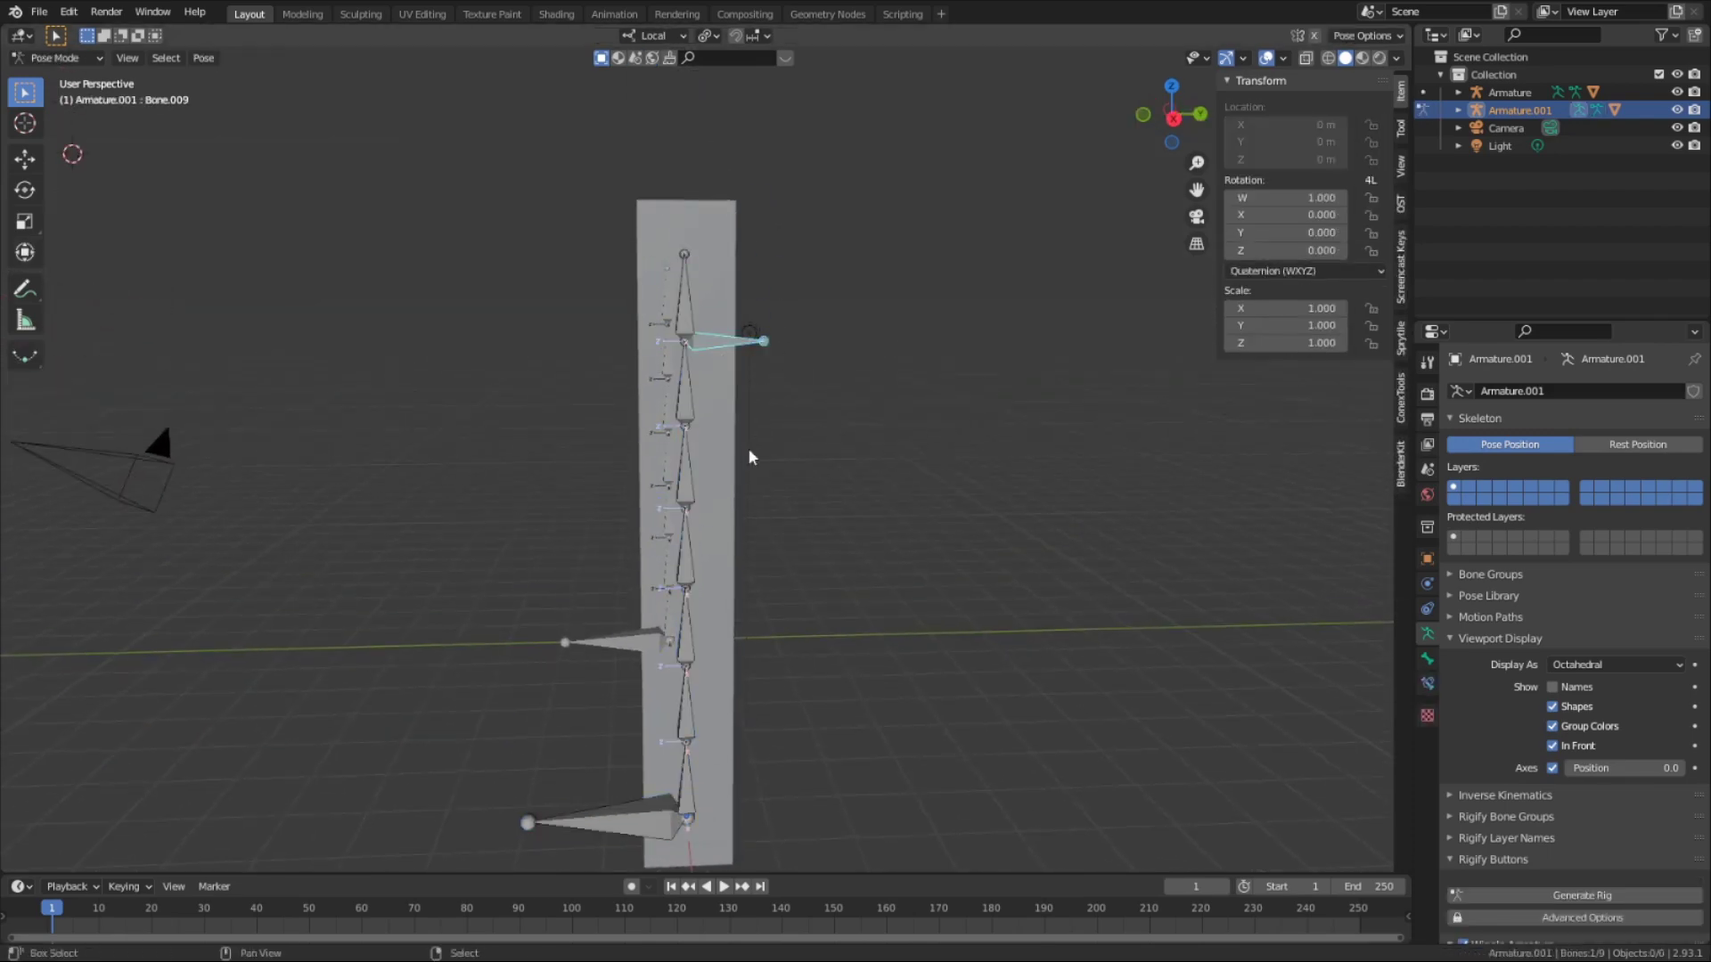
{"action": "middle_click_drag", "start_coordinate": [749, 456], "coordinate": [745, 351], "text": "shift"}
{"action": "key", "text": "ctrl+Tab"}
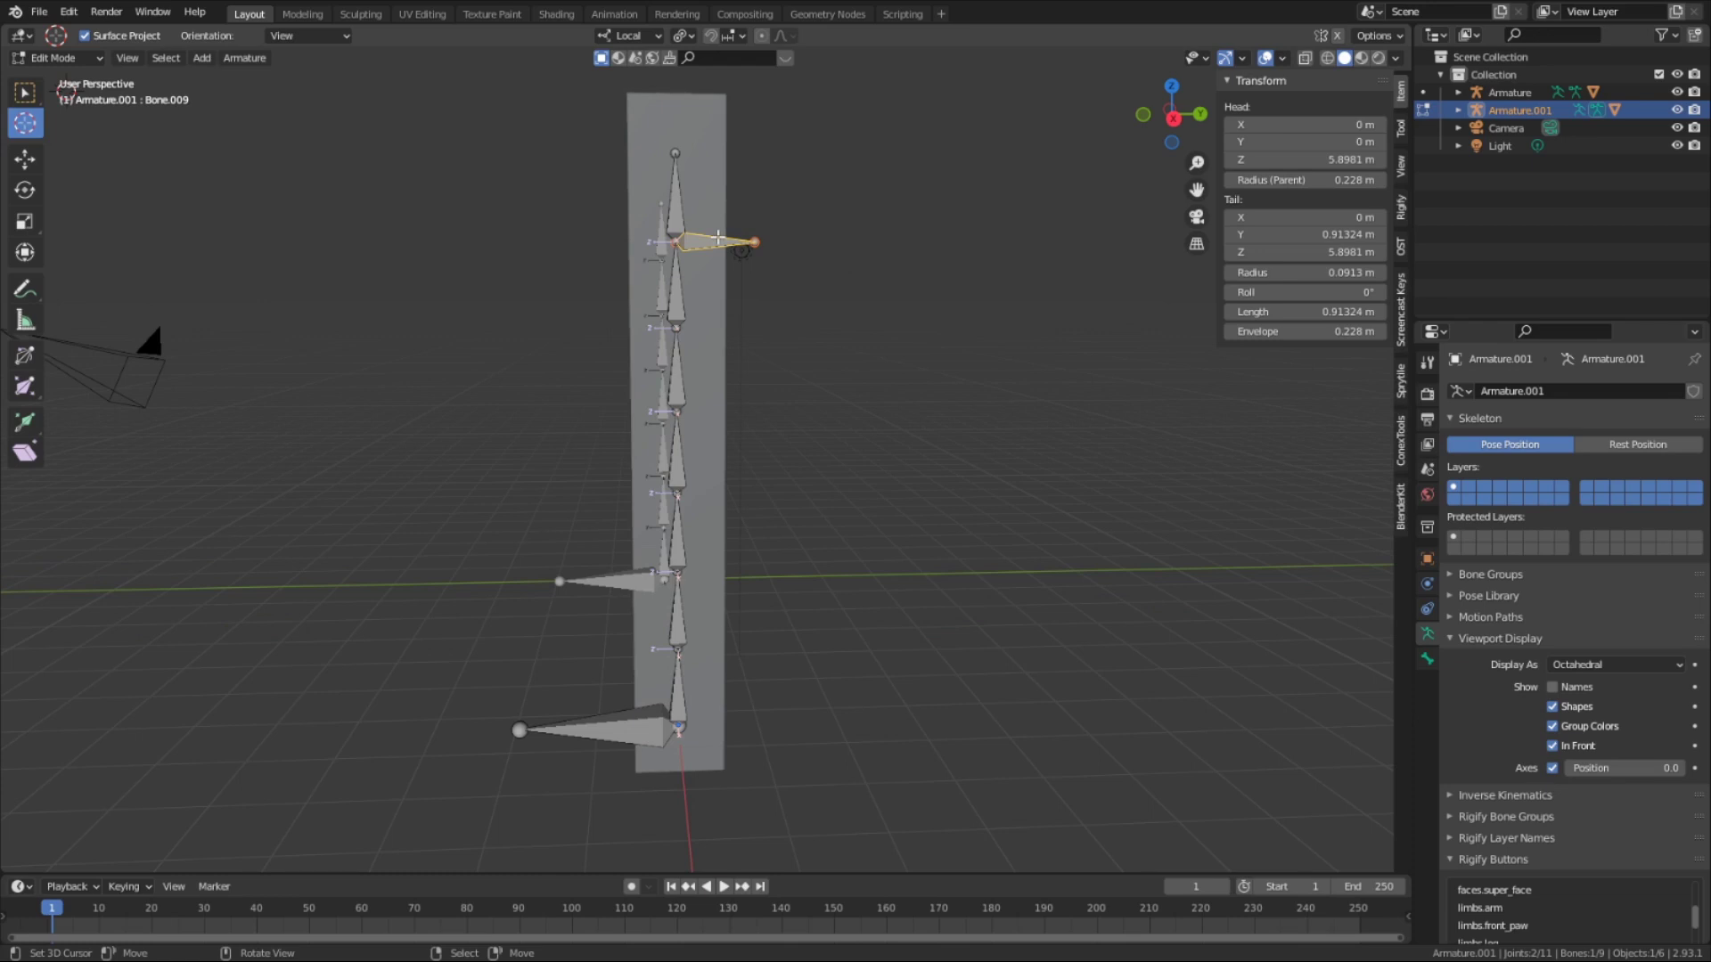
{"action": "key", "text": "g"}
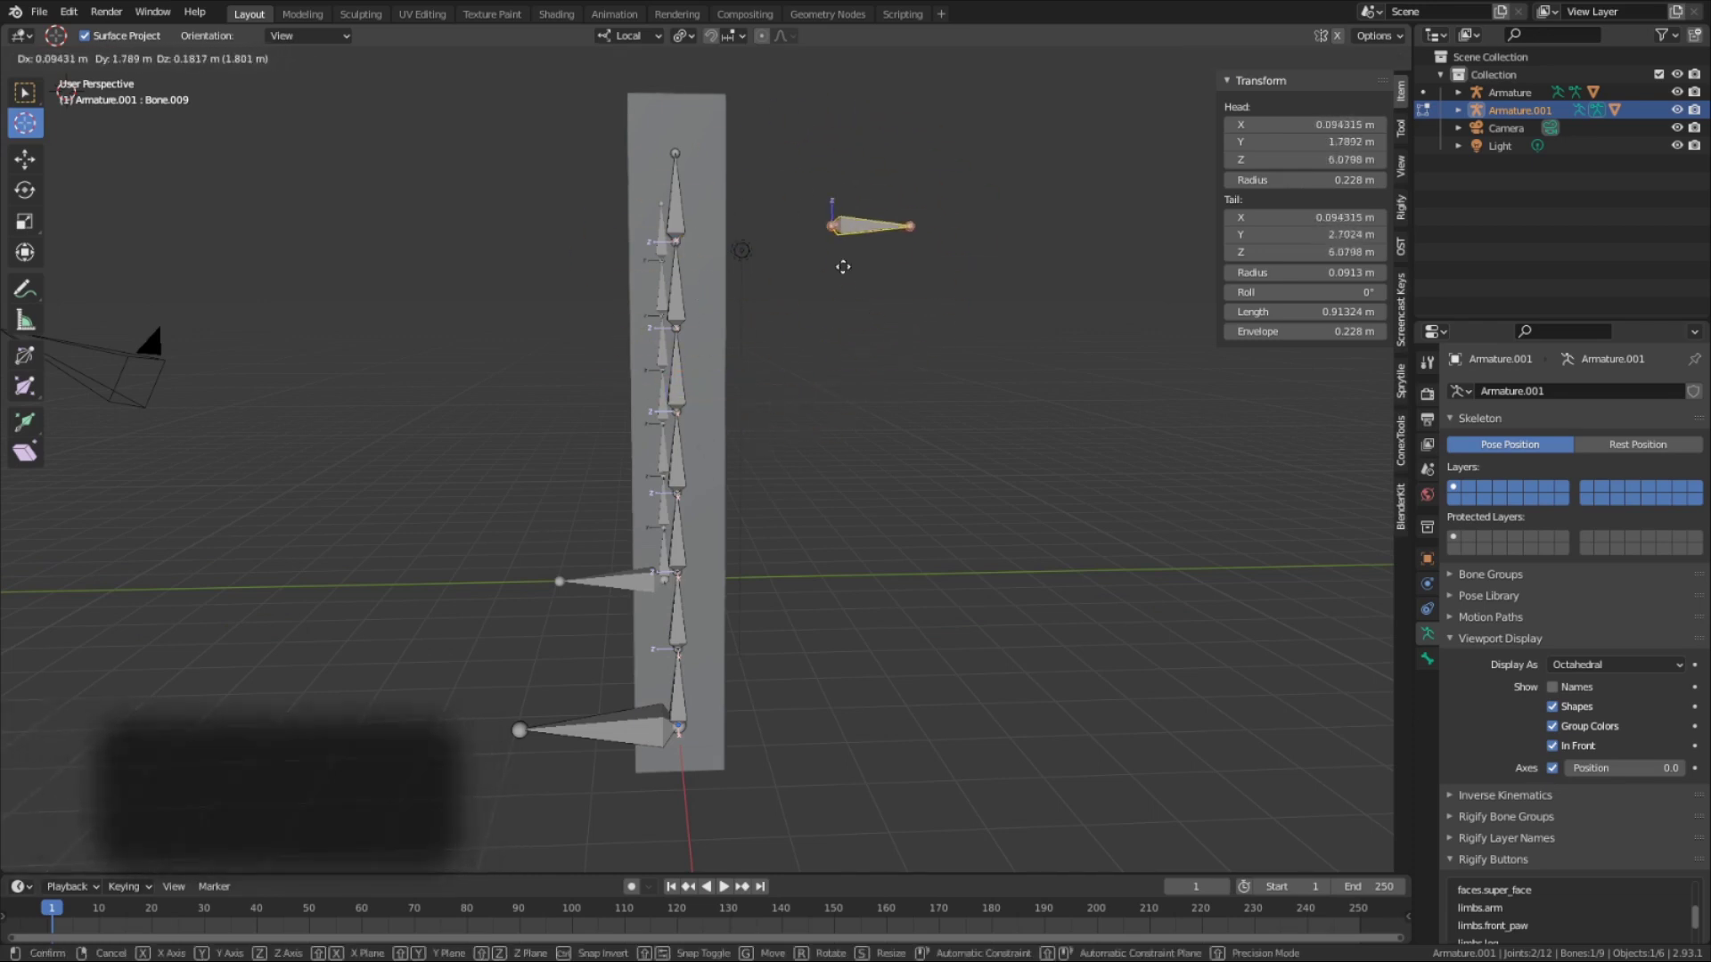
{"action": "right_click", "coordinate": [784, 286]}
Parent the detached bone to the root bone of the duplicated armature using Keep Offset
{"action": "middle_click_drag", "start_coordinate": [688, 417], "coordinate": [800, 434], "text": "shift"}
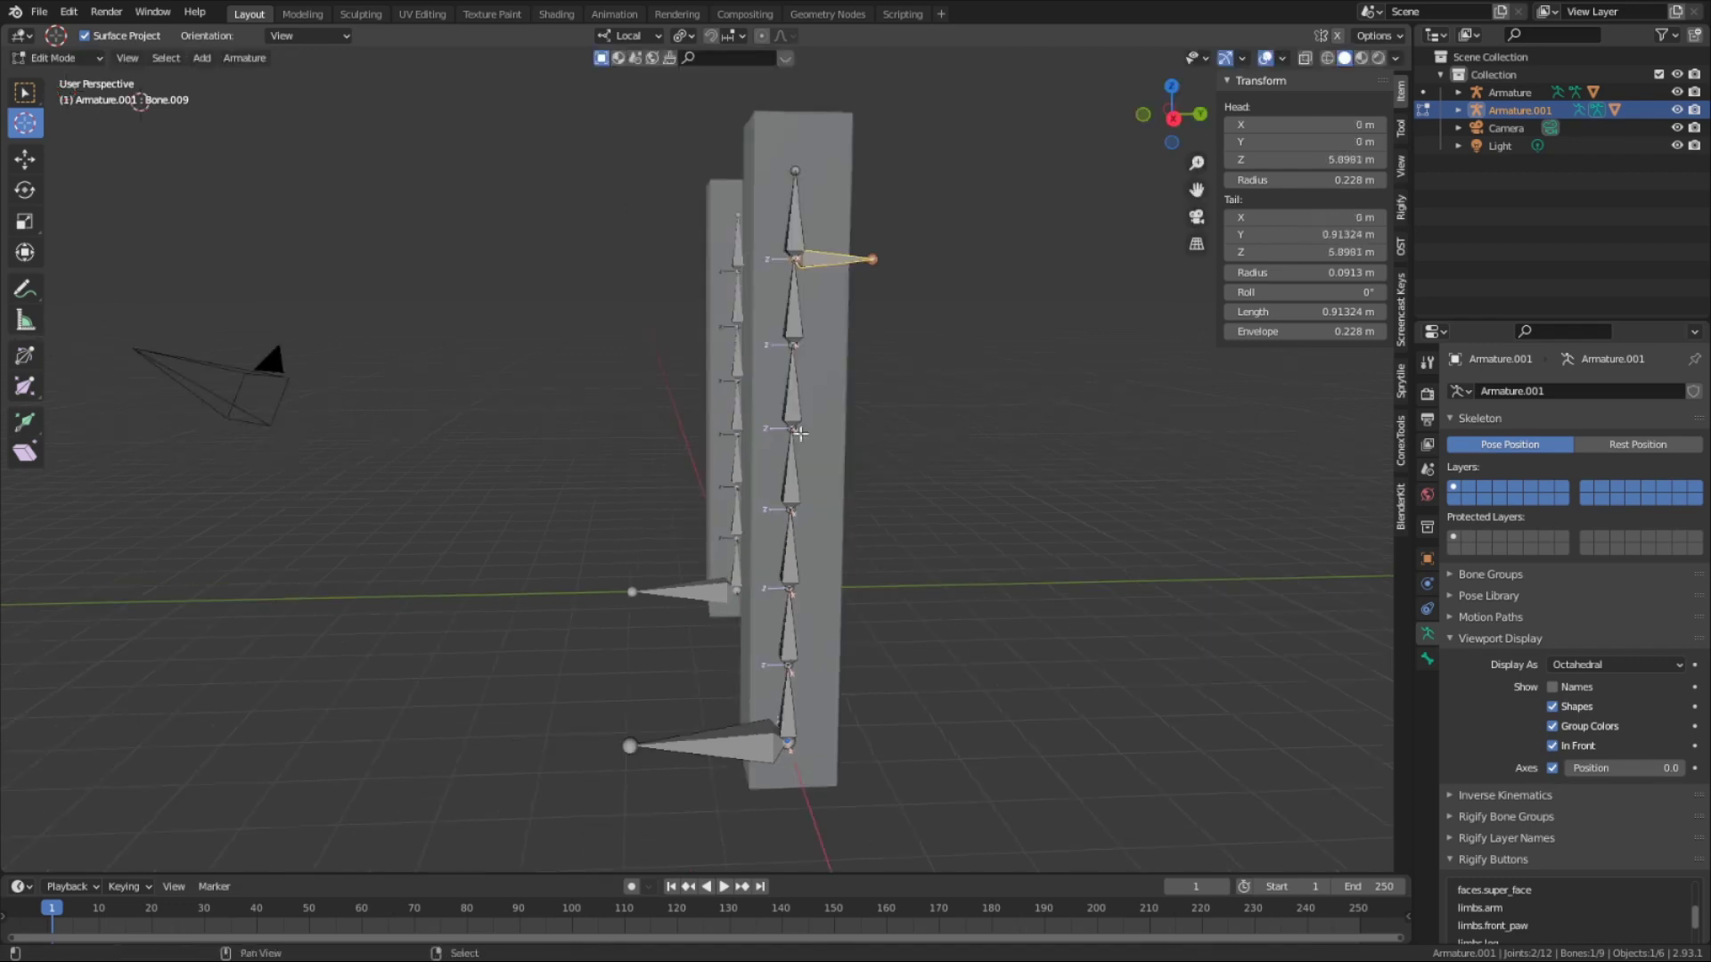
{"action": "left_click", "coordinate": [704, 744]}
{"action": "key", "text": "ctrl+p"}
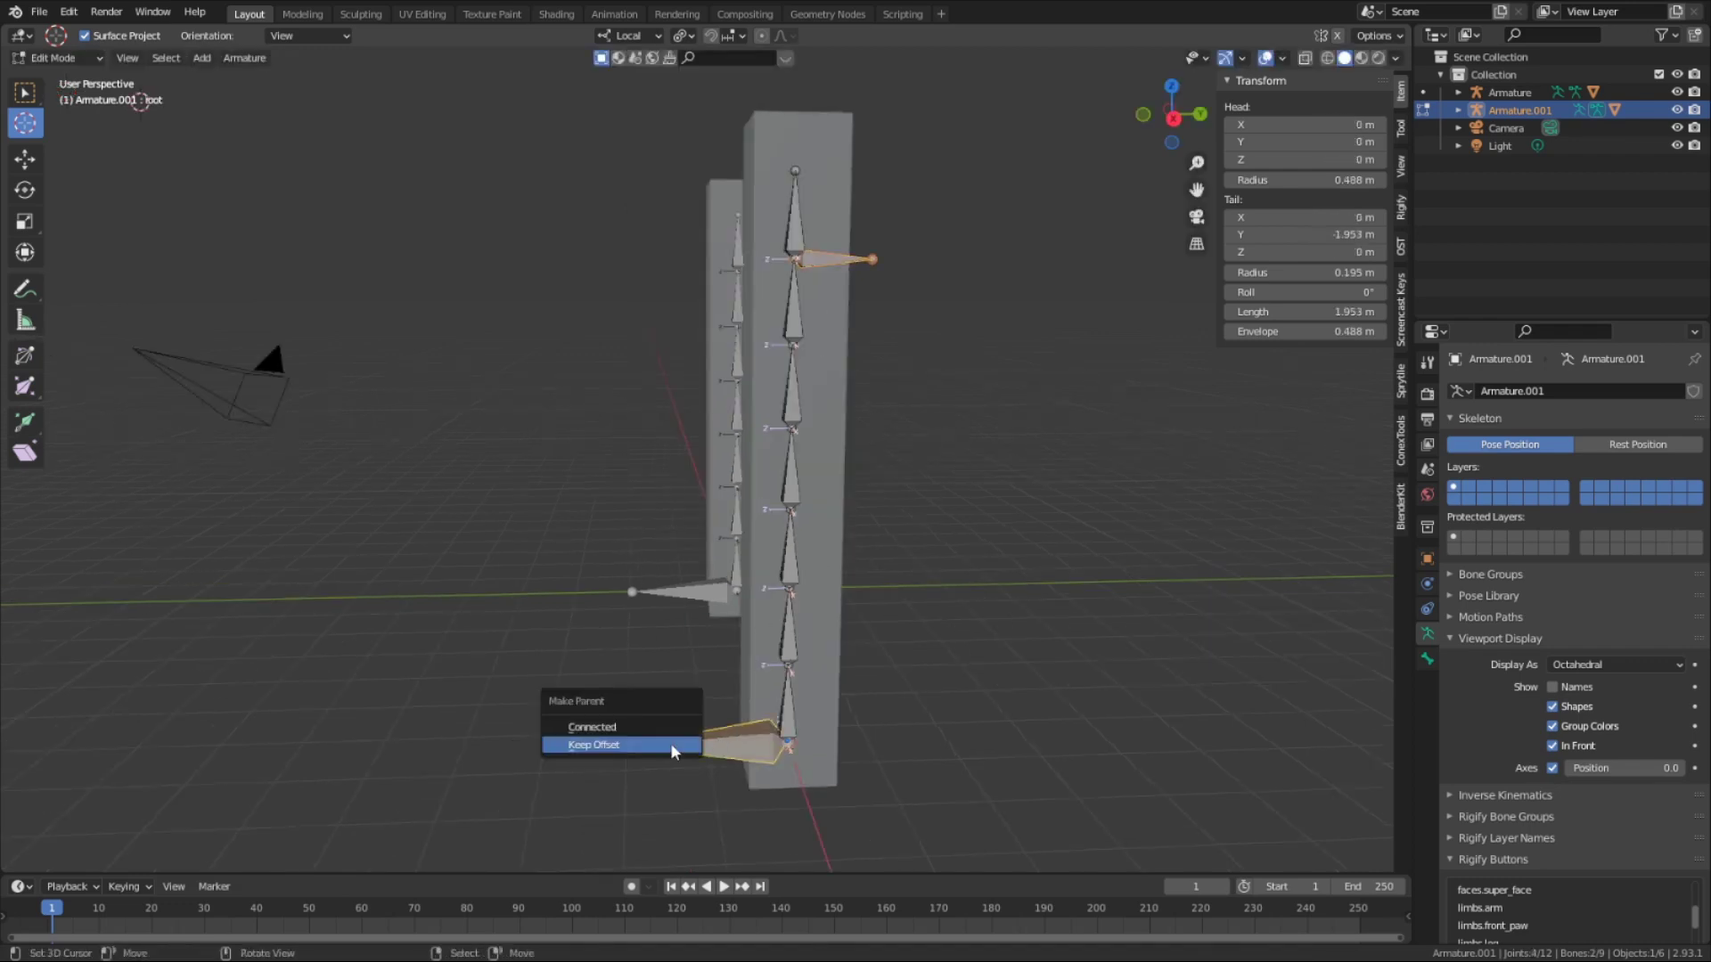
{"action": "left_click", "coordinate": [673, 749]}
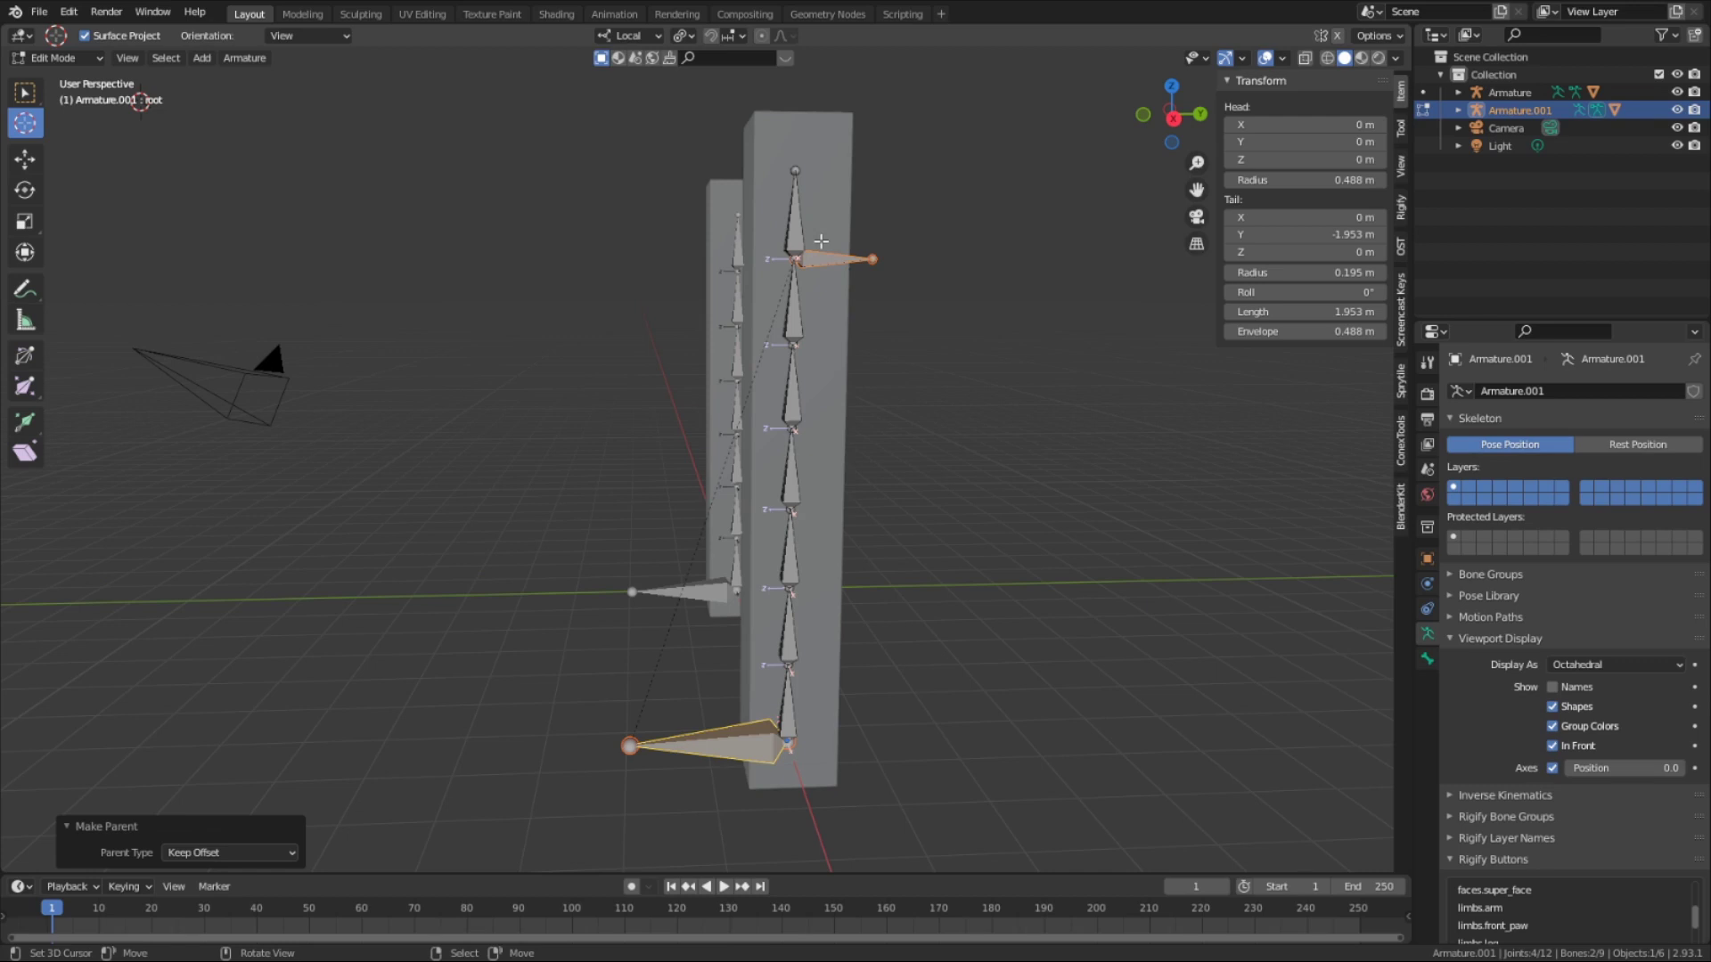
Select only the detached horizontal bone and rename it IKctrlBone
{"action": "key", "text": "alt+a"}
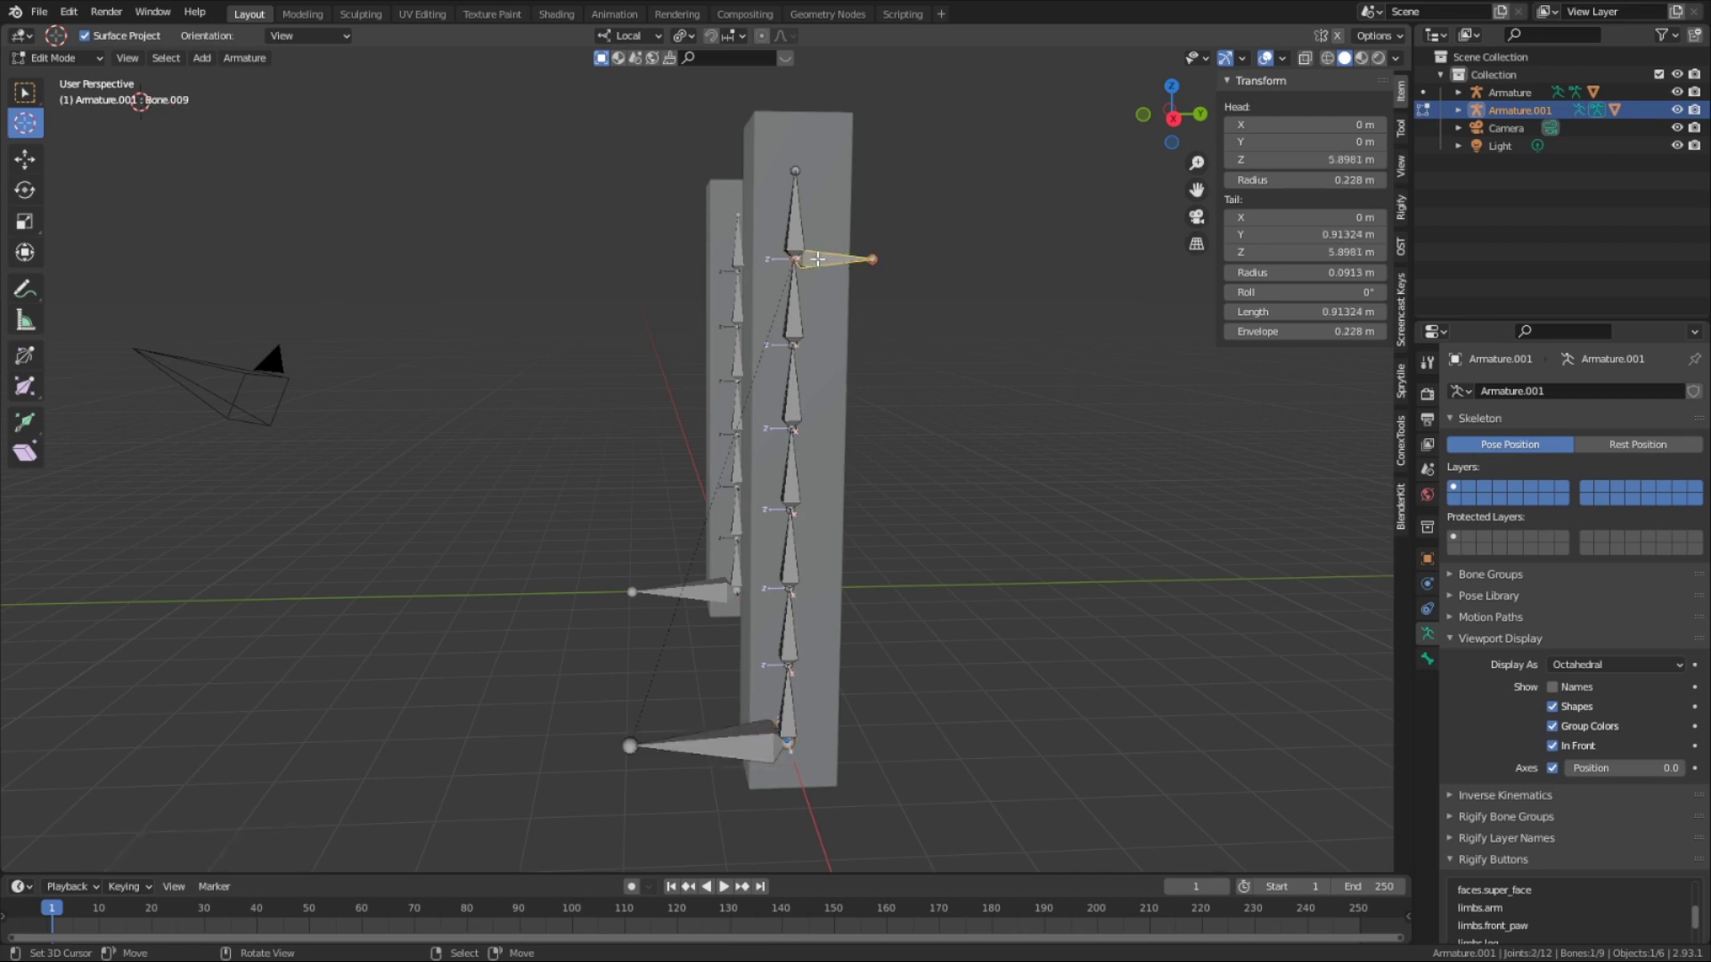
{"action": "key", "text": "F2"}
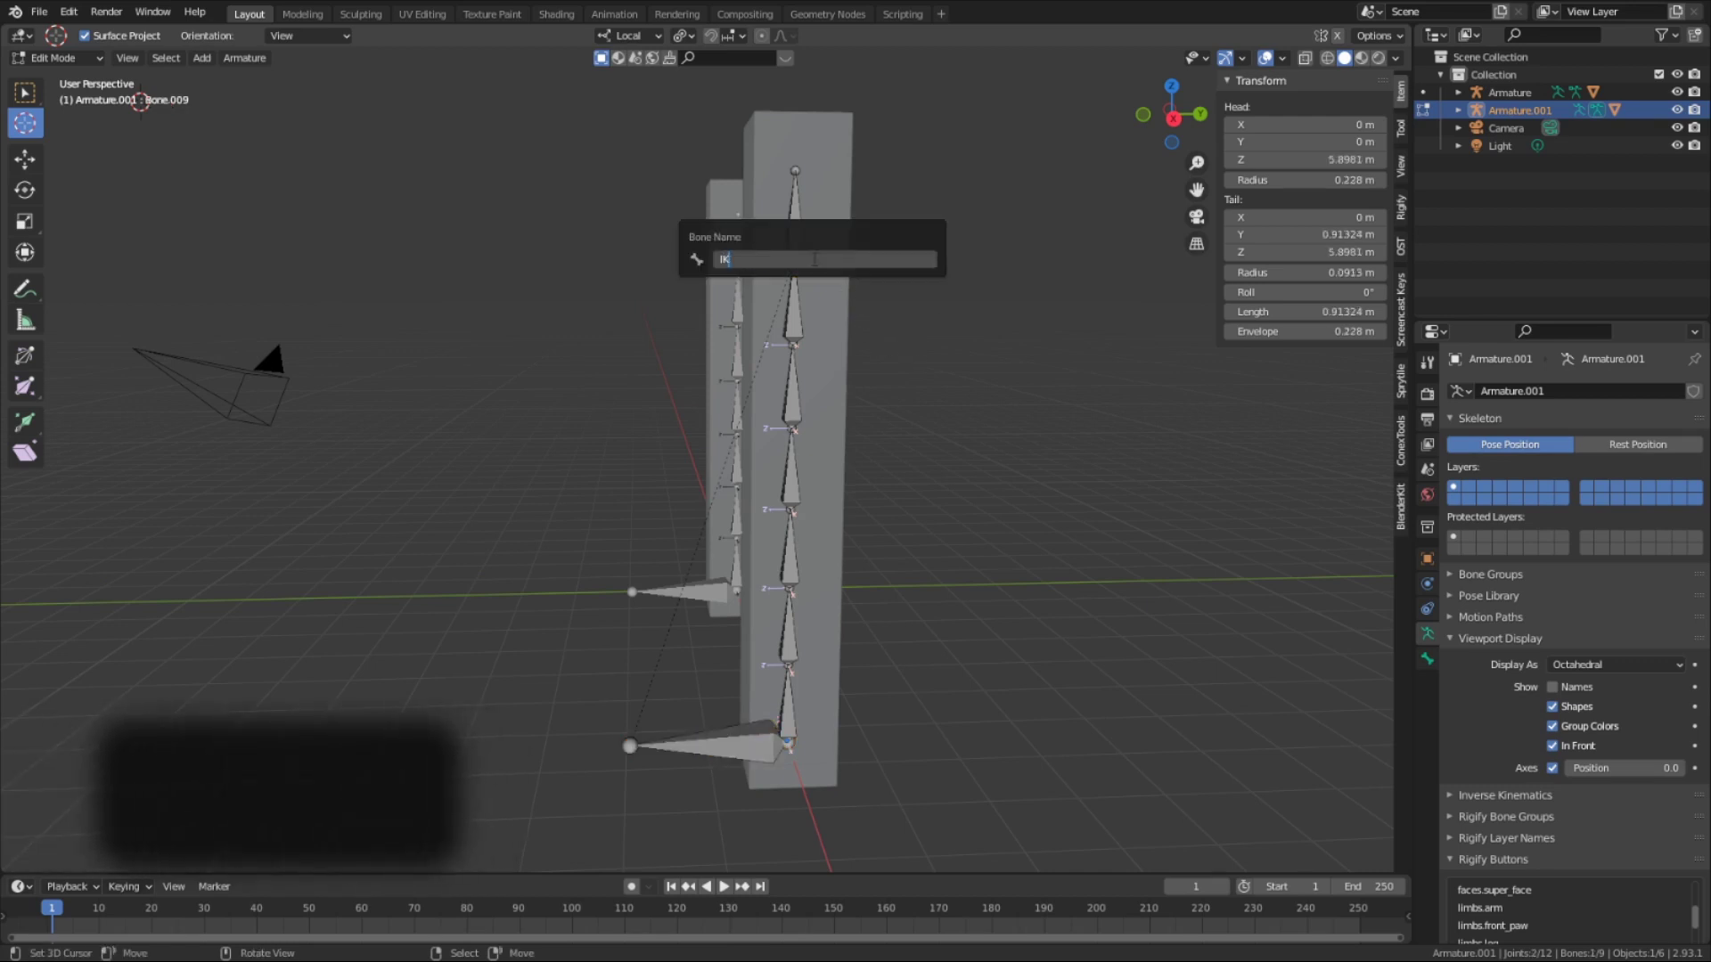
{"action": "type", "text": "IKctrlBone"}
{"action": "key", "text": "Return"}
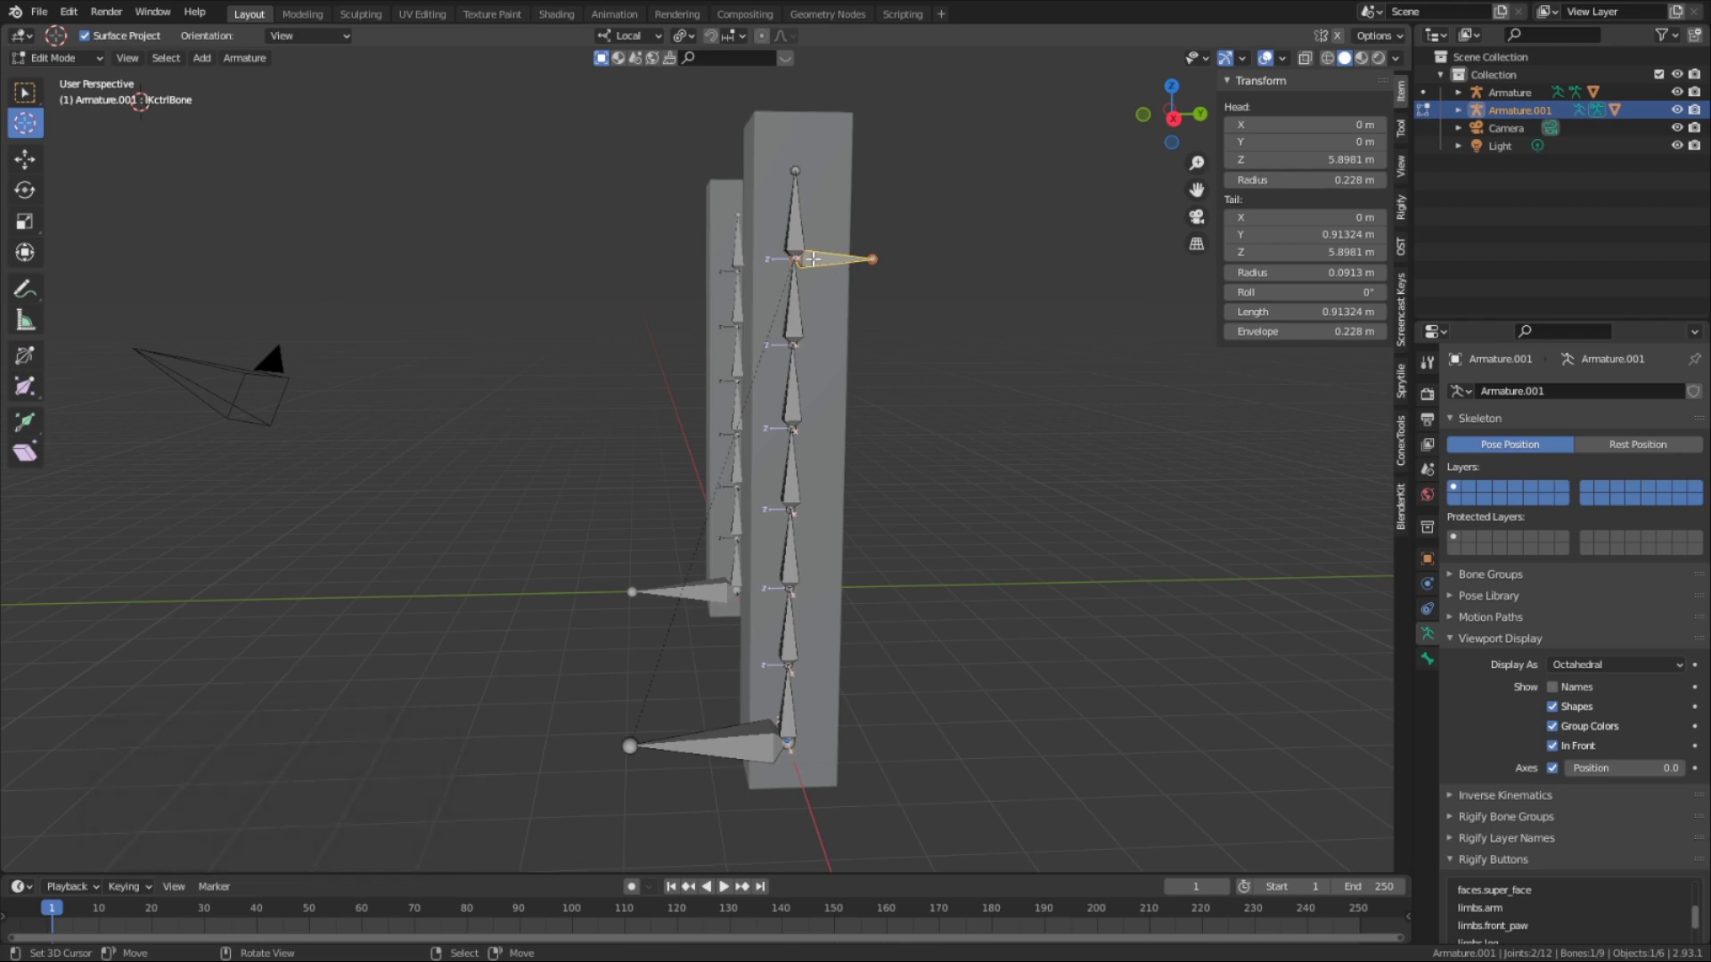
Switch the duplicated armature from Edit Mode to Pose Mode
{"action": "key", "text": "ctrl+grave"}
{"action": "key", "text": "ctrl+Tab"}
{"action": "left_click", "coordinate": [965, 568]}
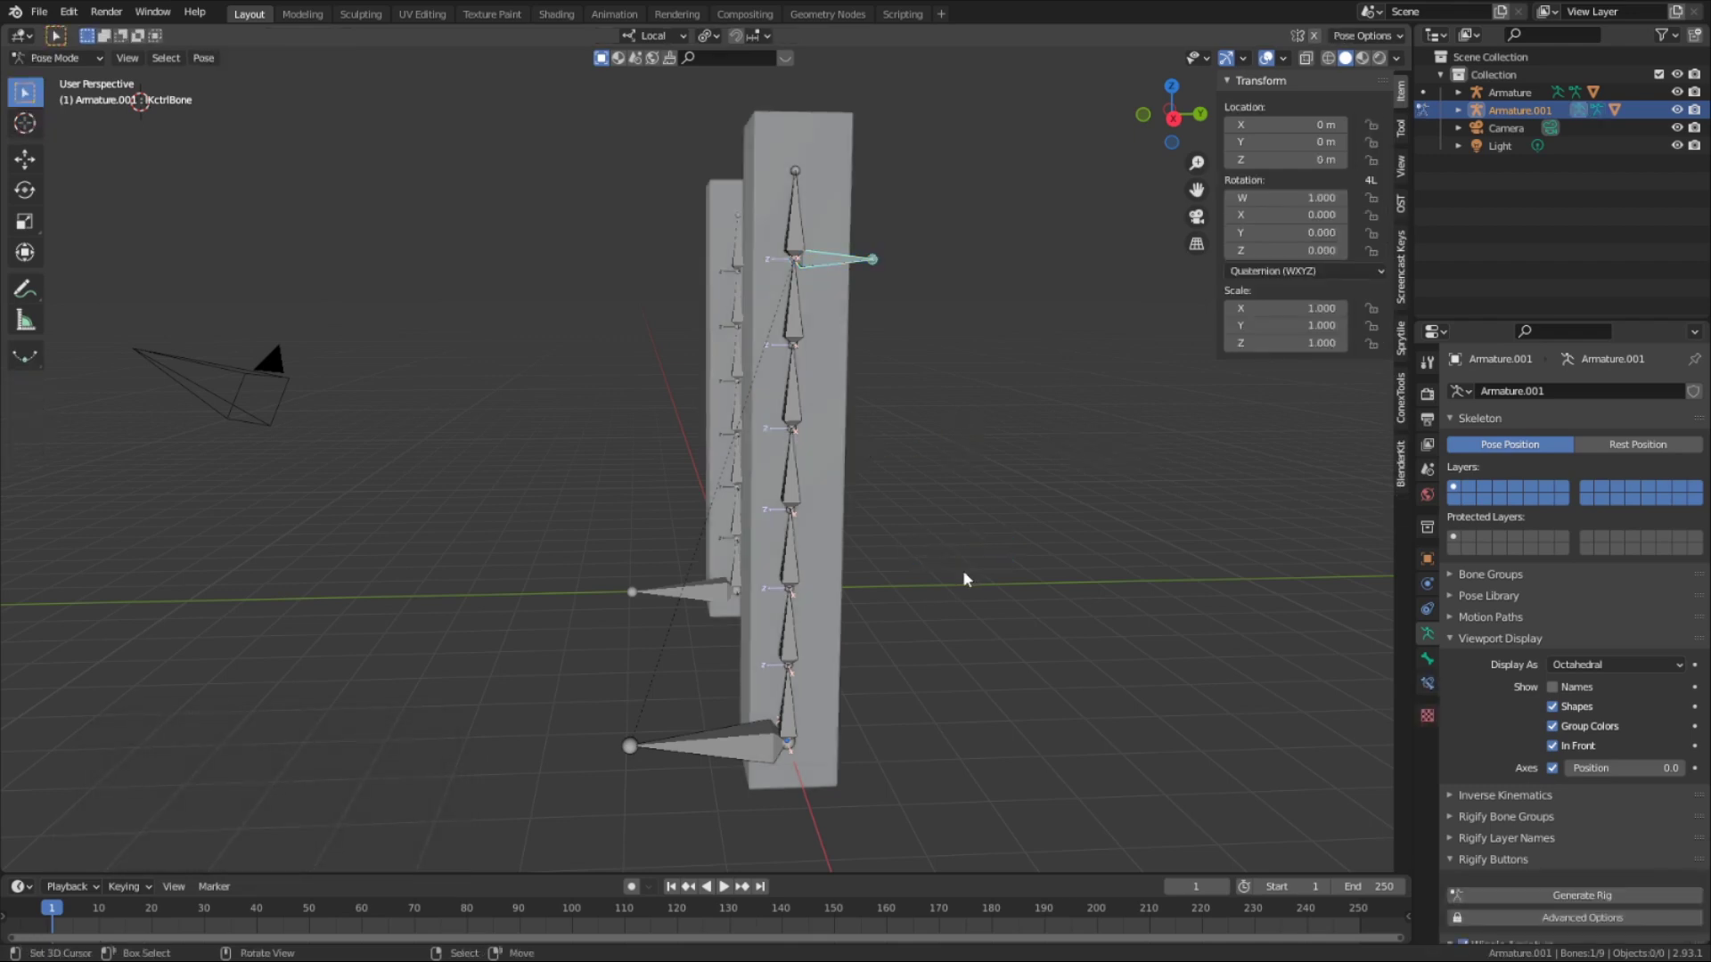
Try adding a targeted Inverse Kinematics constraint to the second bone from the column's top, using IKctrlBone as target, and undo it
{"action": "left_click", "coordinate": [793, 320], "text": "shift"}
{"action": "key", "text": "ctrl+shift+c"}
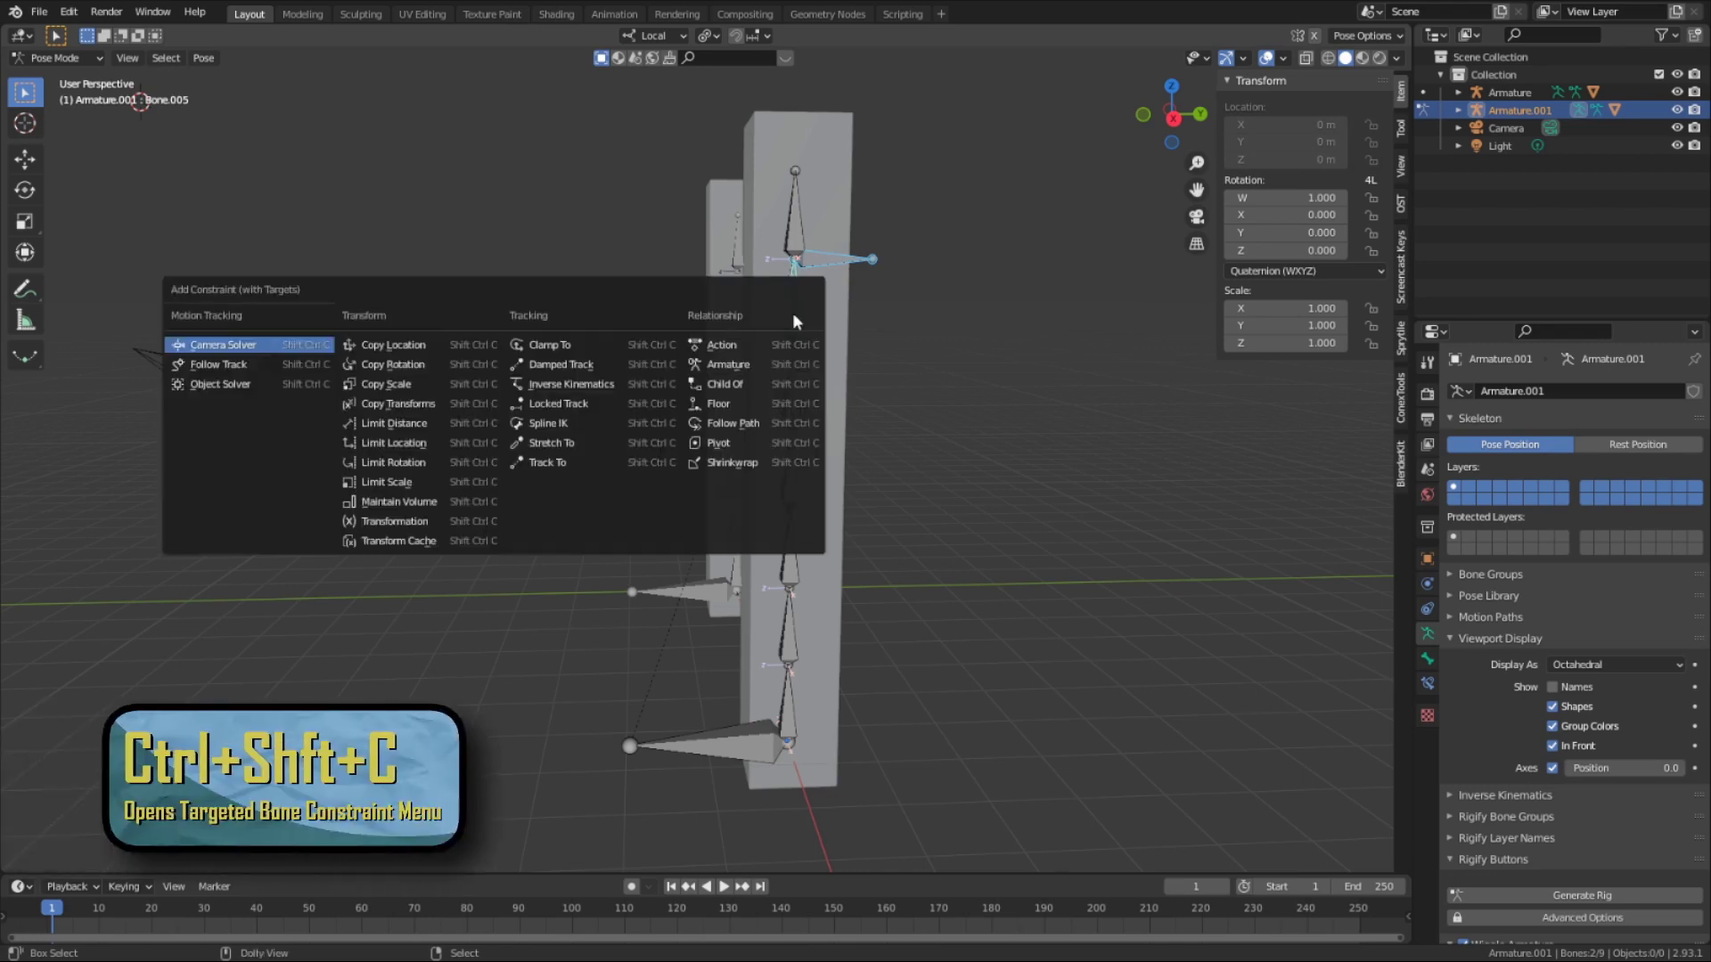
{"action": "left_click", "coordinate": [570, 384]}
{"action": "key", "text": "ctrl+z"}
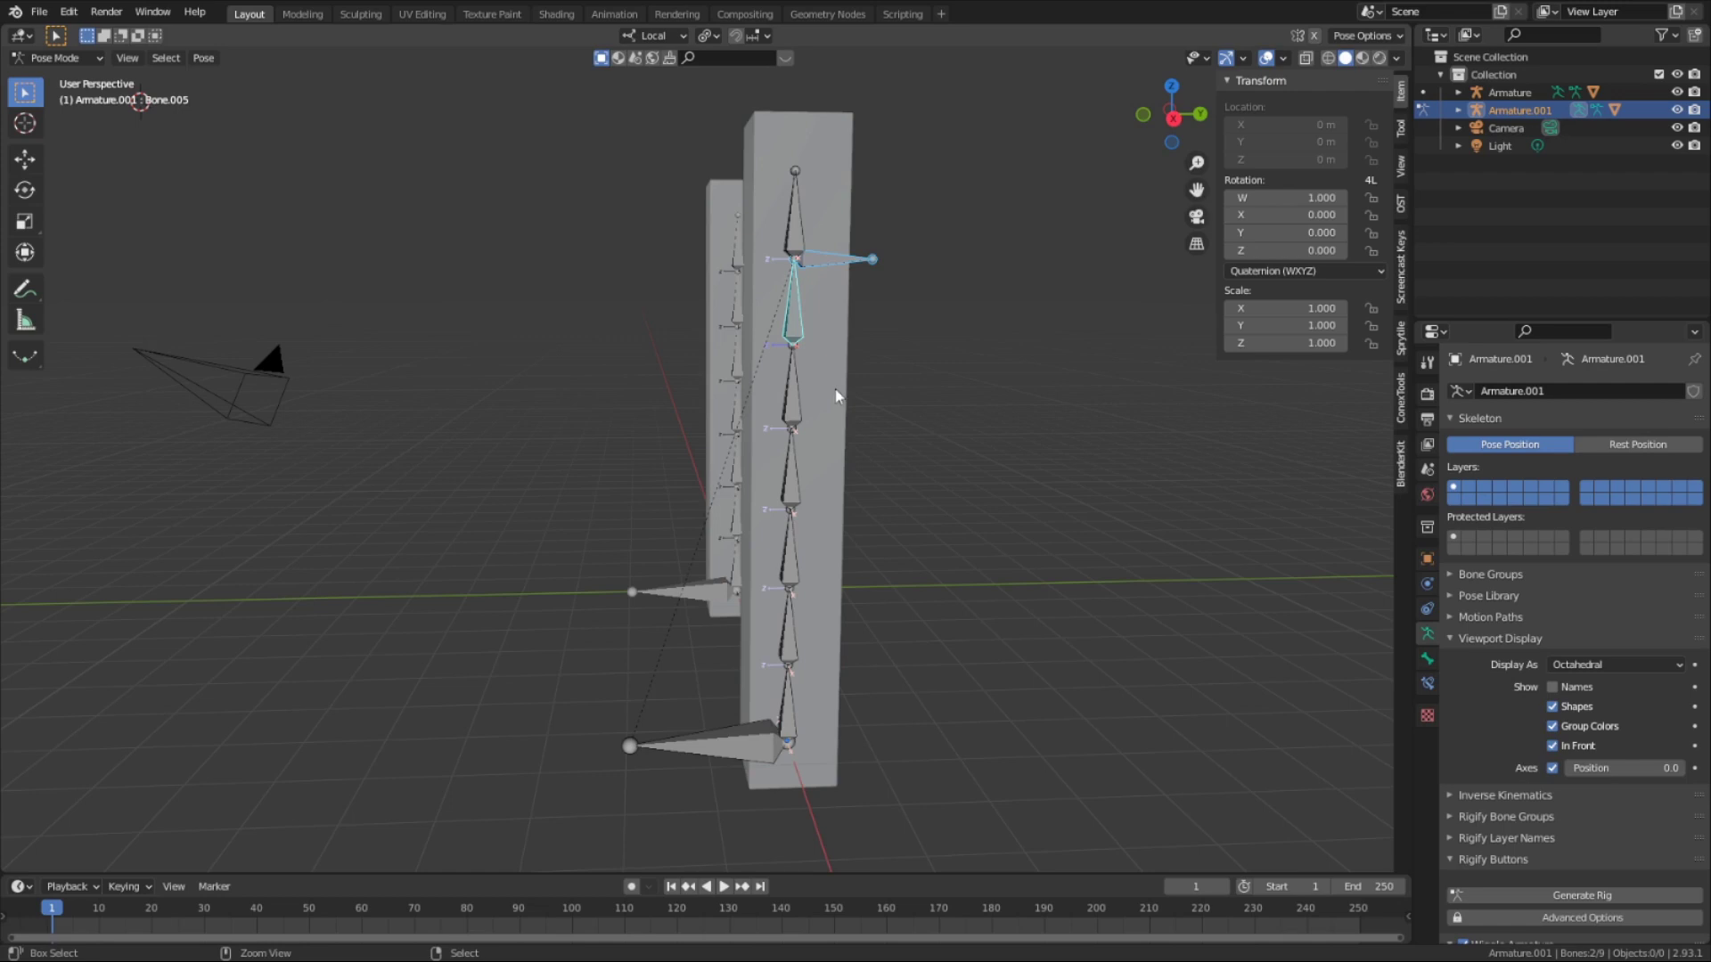
Add an Inverse Kinematics bone constraint to the column's second-highest bone, with Armature.001 as target and IKctrlBone as its bone
{"action": "right_click", "coordinate": [799, 318]}
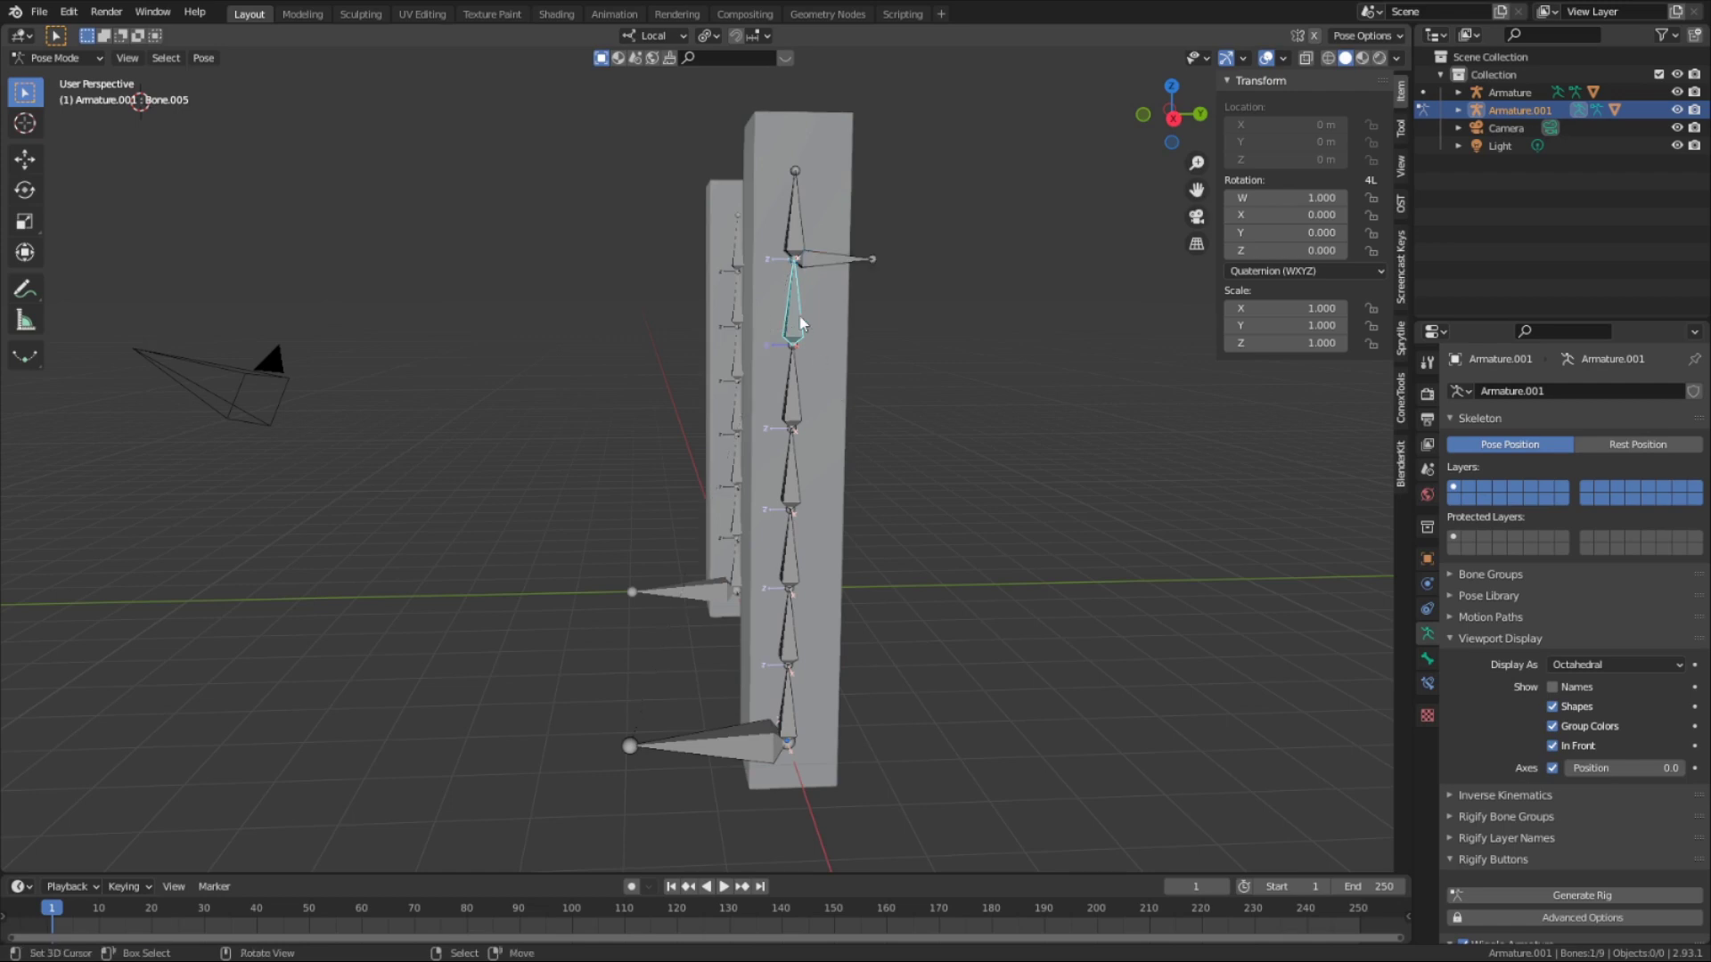
{"action": "left_click", "coordinate": [1427, 684]}
{"action": "left_click", "coordinate": [1518, 397]}
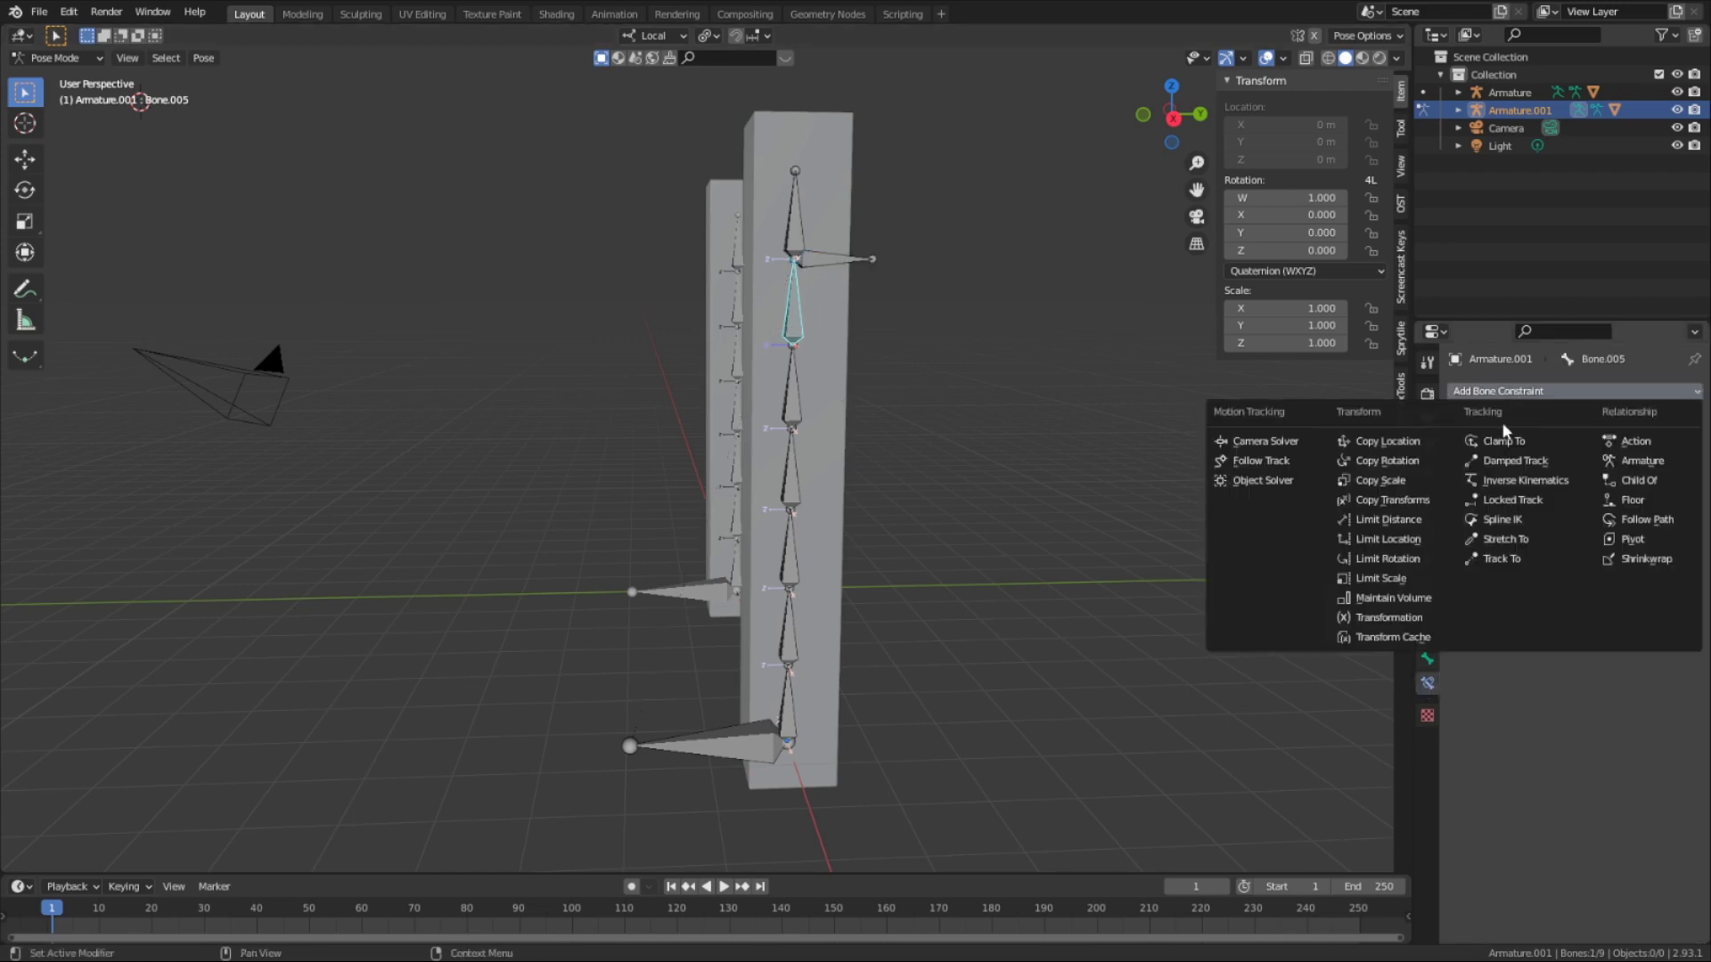
{"action": "left_click", "coordinate": [1512, 489]}
{"action": "left_click", "coordinate": [1668, 448]}
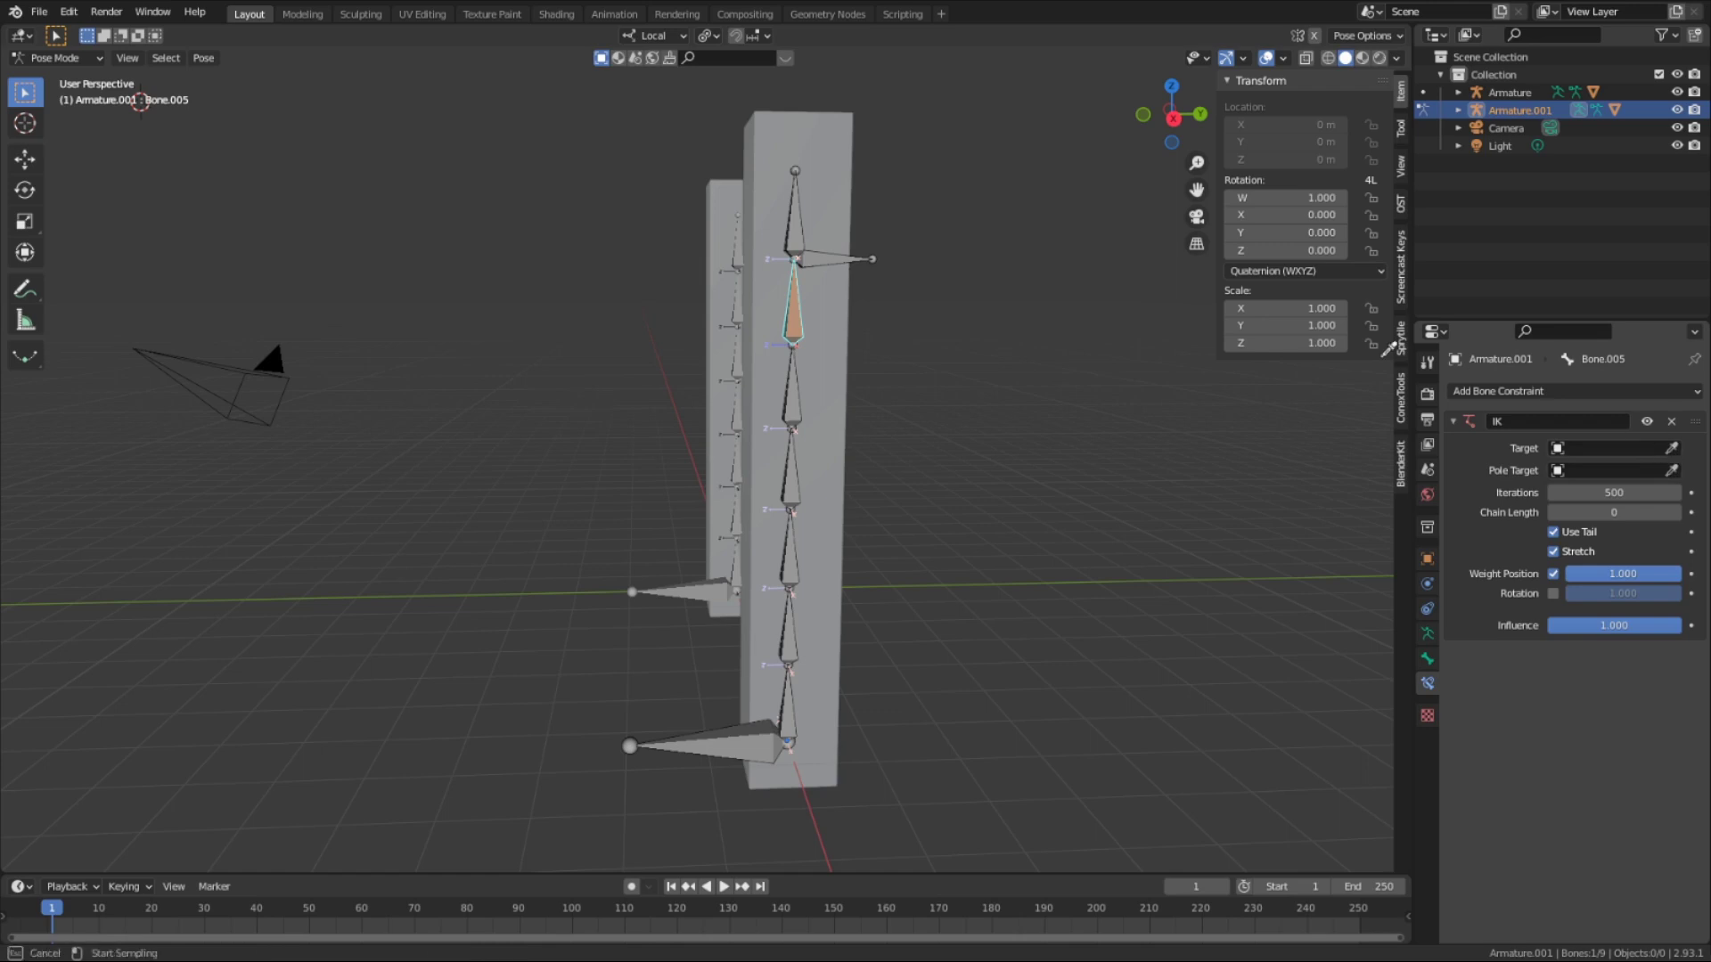
{"action": "left_click", "coordinate": [861, 252]}
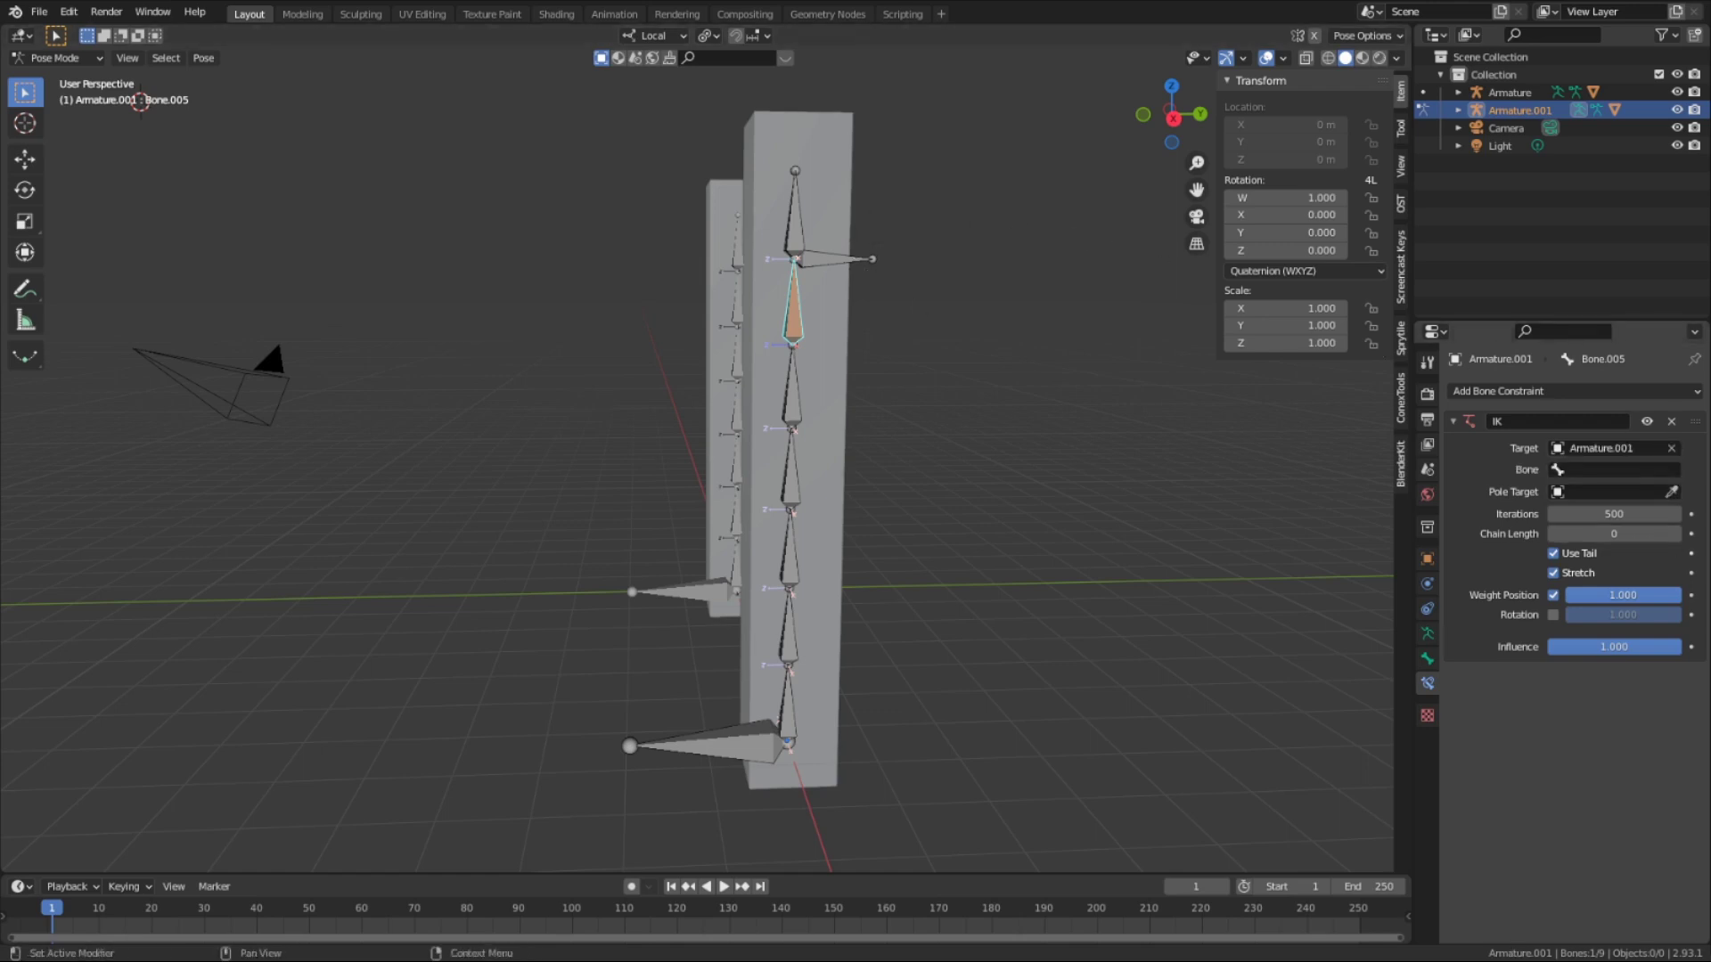
{"action": "left_click", "coordinate": [1622, 469]}
{"action": "left_click", "coordinate": [1554, 640]}
Try moving IKctrlBone to bend the duplicated column through the IK chain, cancelling each move
{"action": "left_click", "coordinate": [844, 261]}
{"action": "key", "text": "g"}
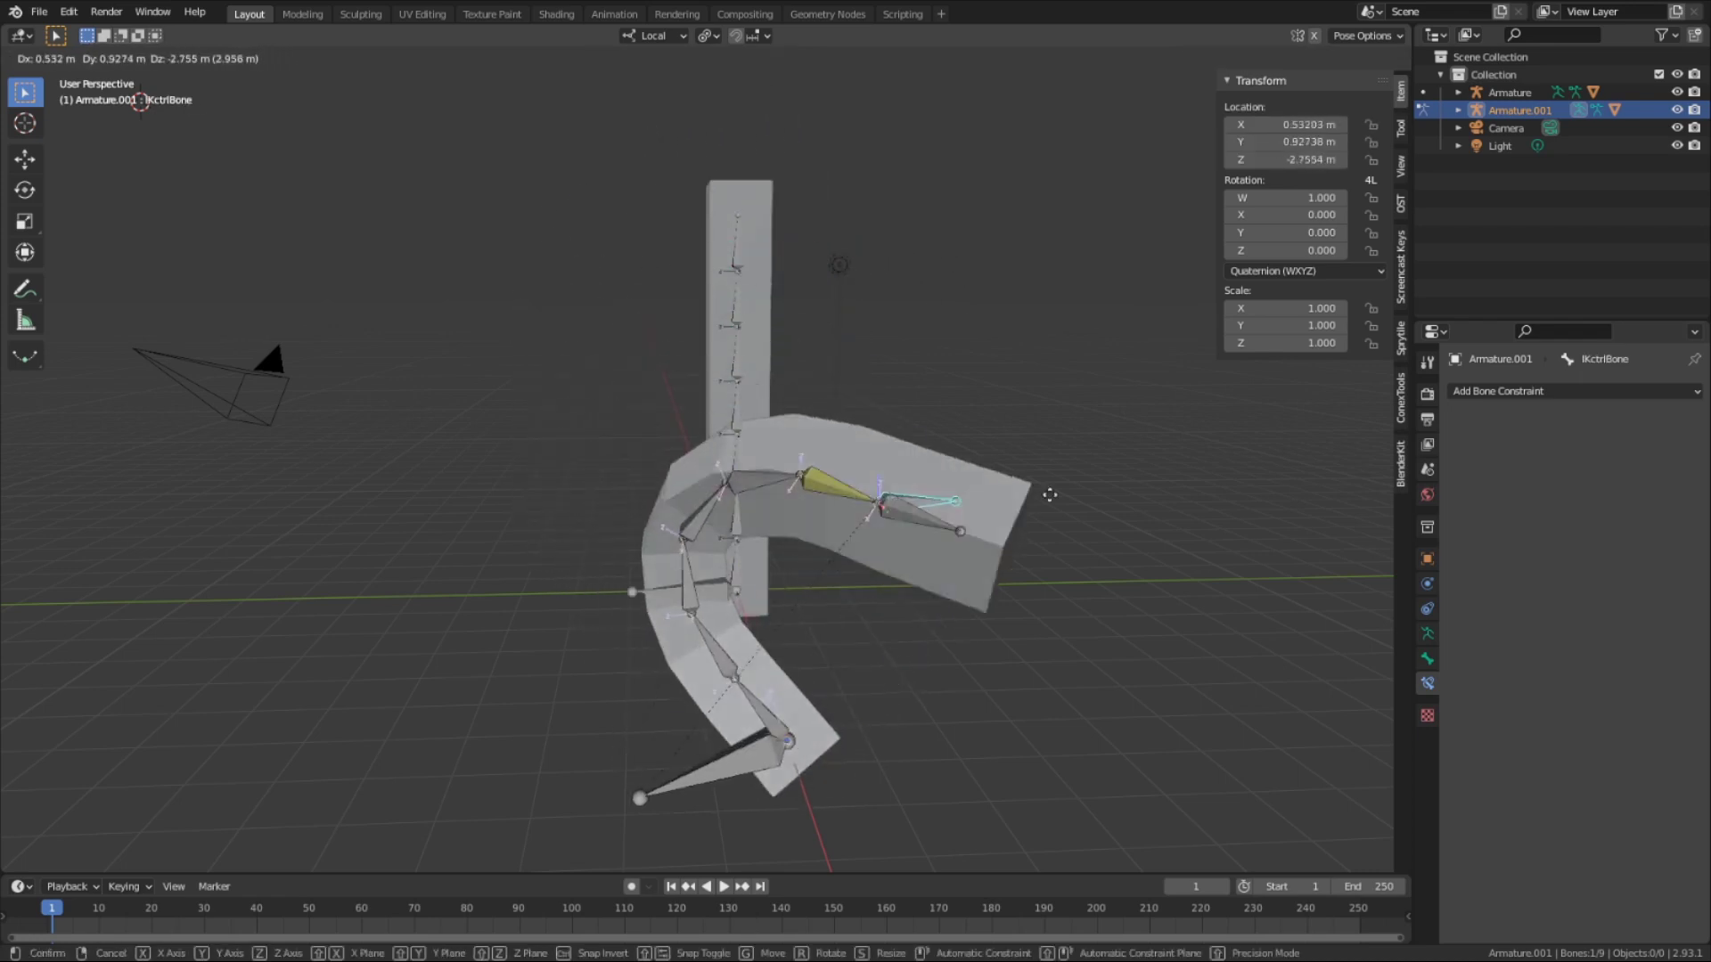
{"action": "right_click", "coordinate": [945, 249]}
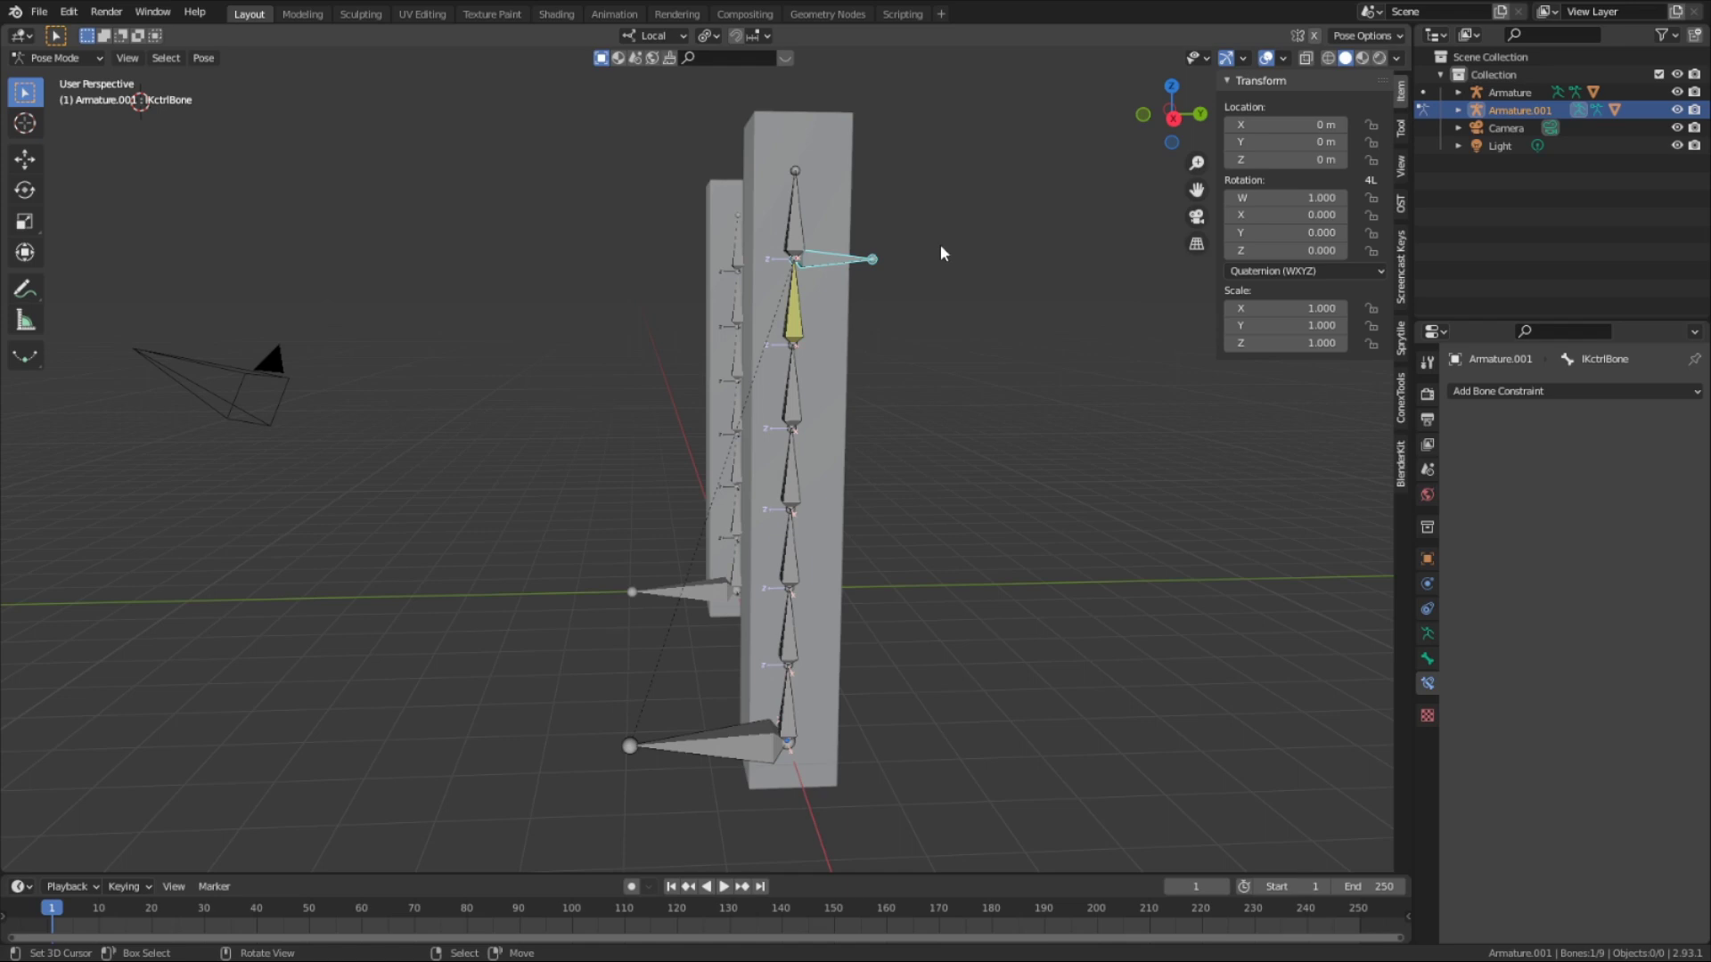
{"action": "middle_click_drag", "start_coordinate": [1042, 550], "coordinate": [962, 535]}
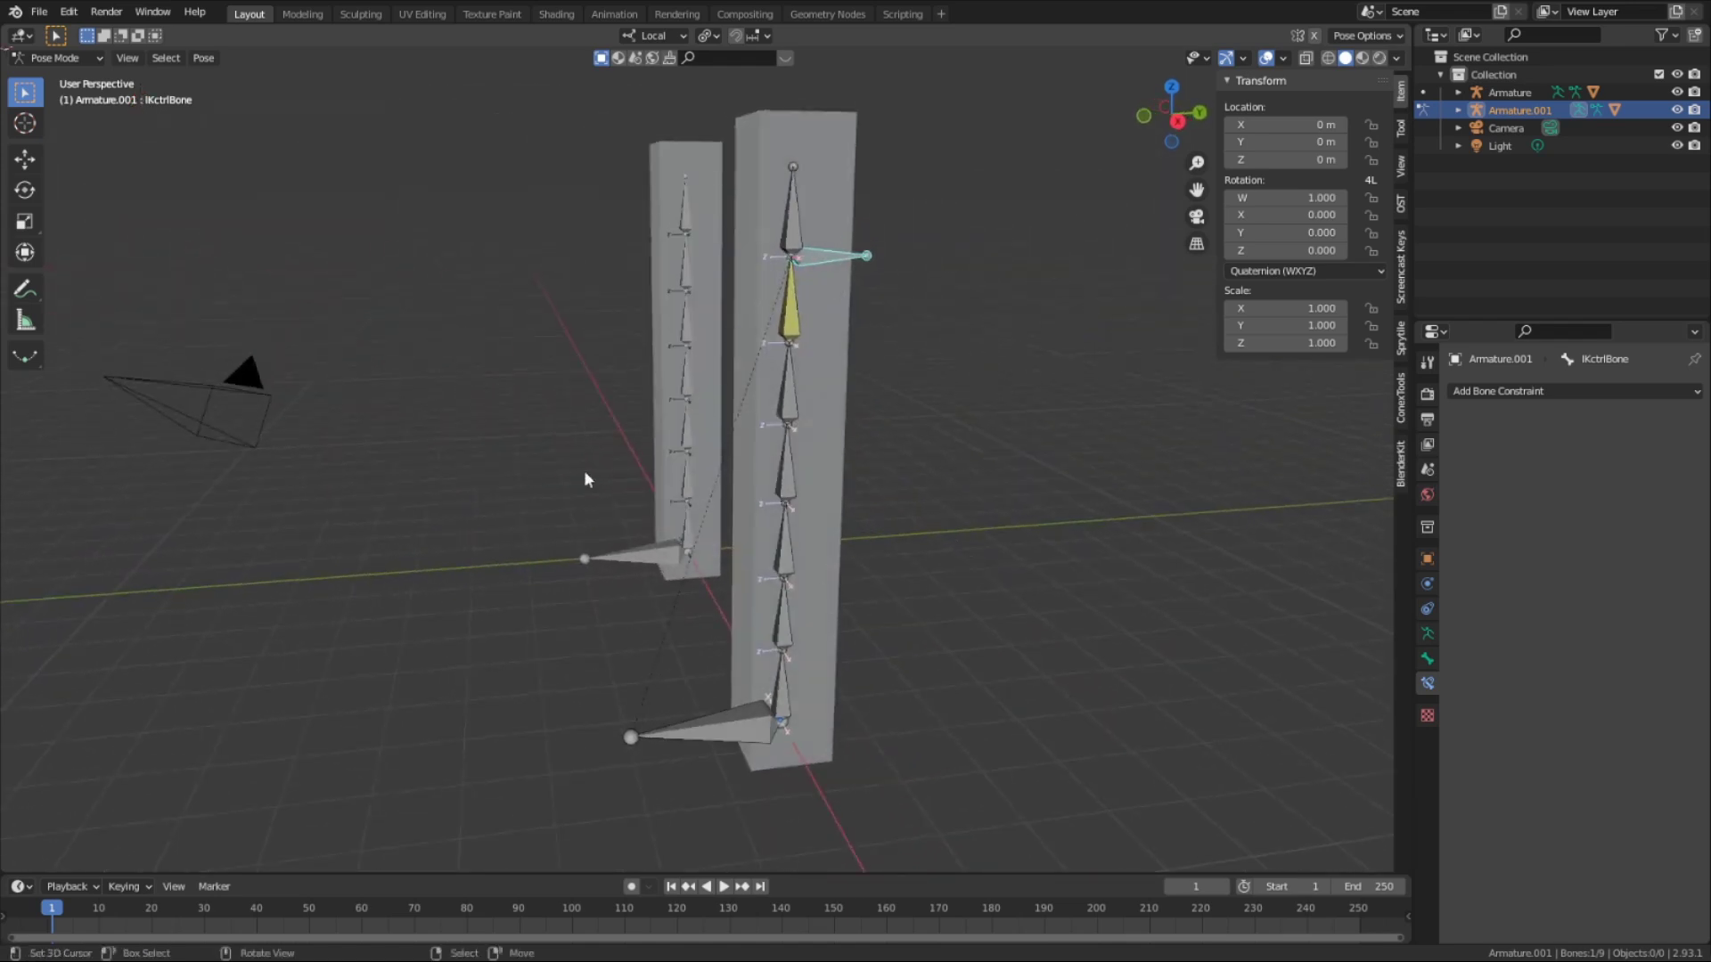
{"action": "key", "text": "g"}
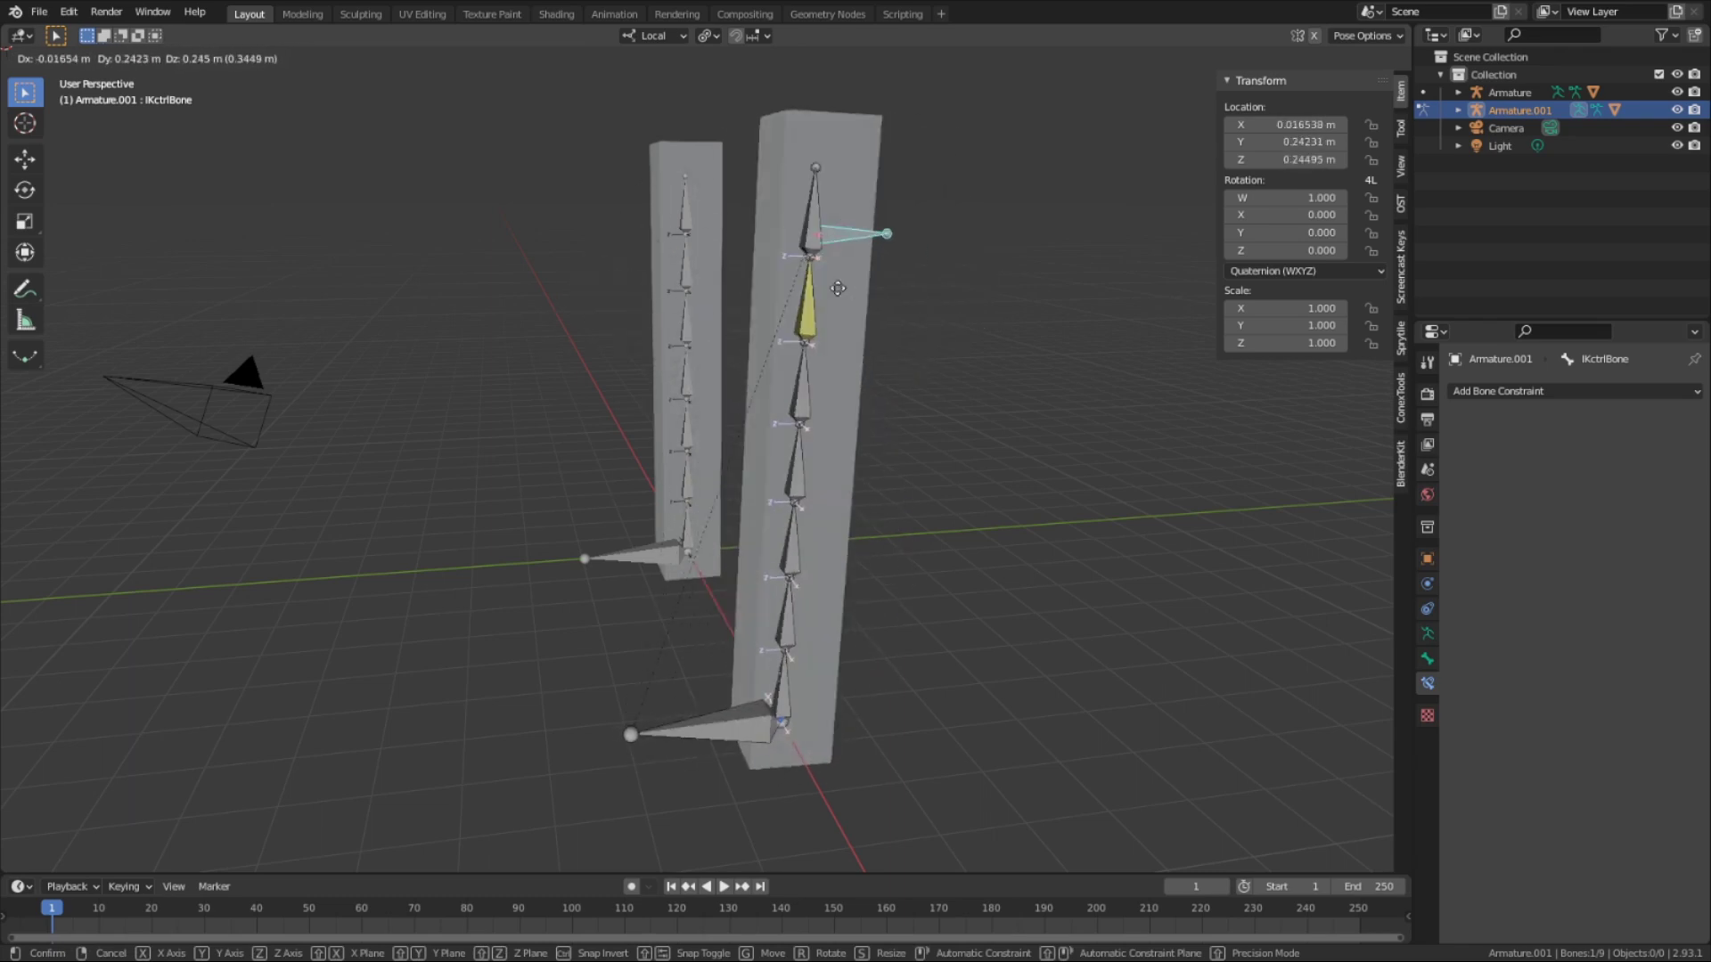
{"action": "right_click", "coordinate": [825, 278]}
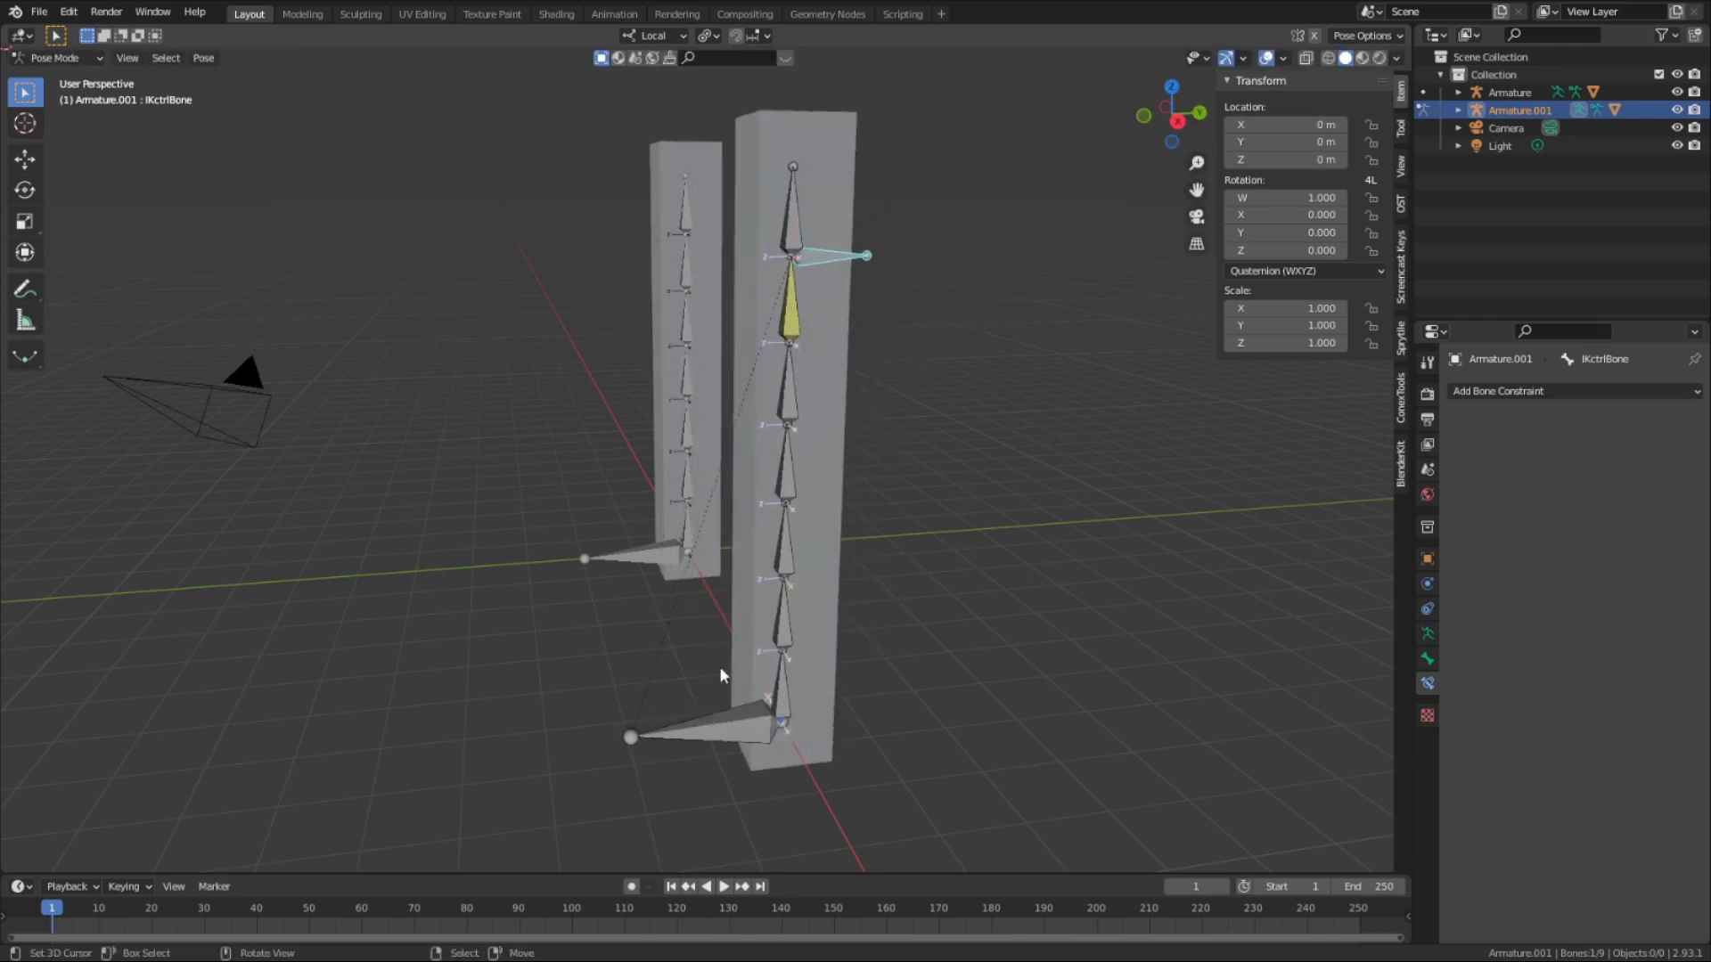
Select the IK-constrained bone and examine the Chain Length setting of its constraint
{"action": "left_click", "coordinate": [789, 301]}
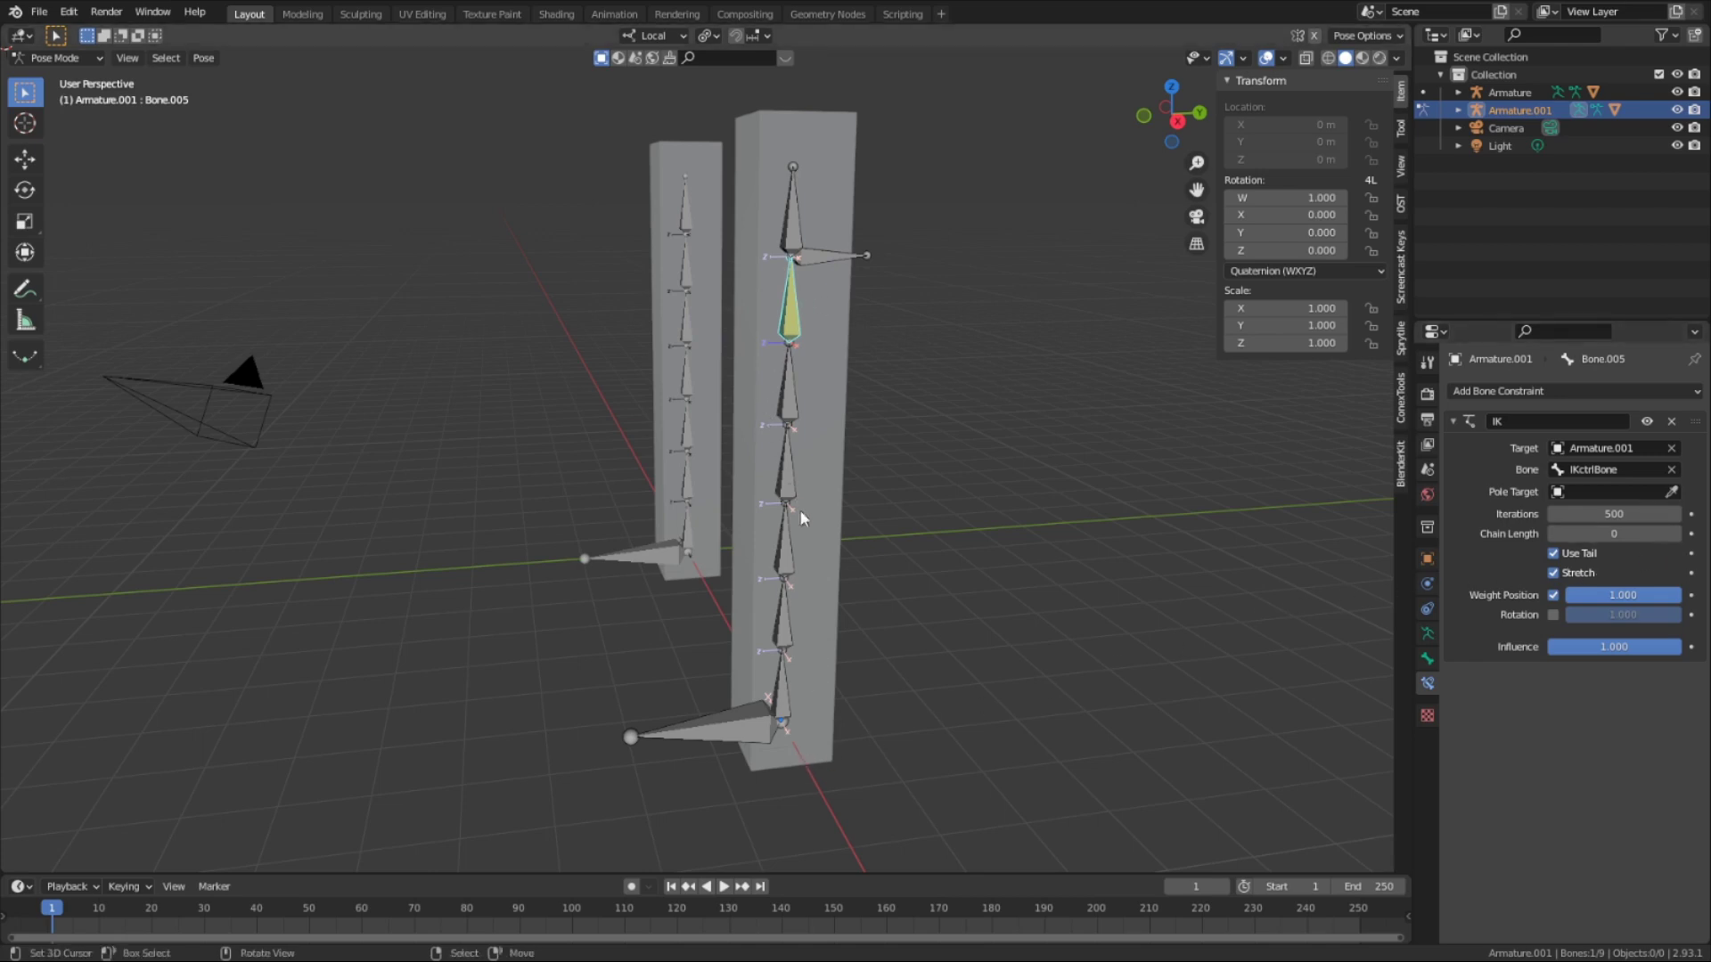
{"action": "scroll", "coordinate": [1614, 534], "scroll_direction": "down", "scroll_amount": 14, "text": "alt"}
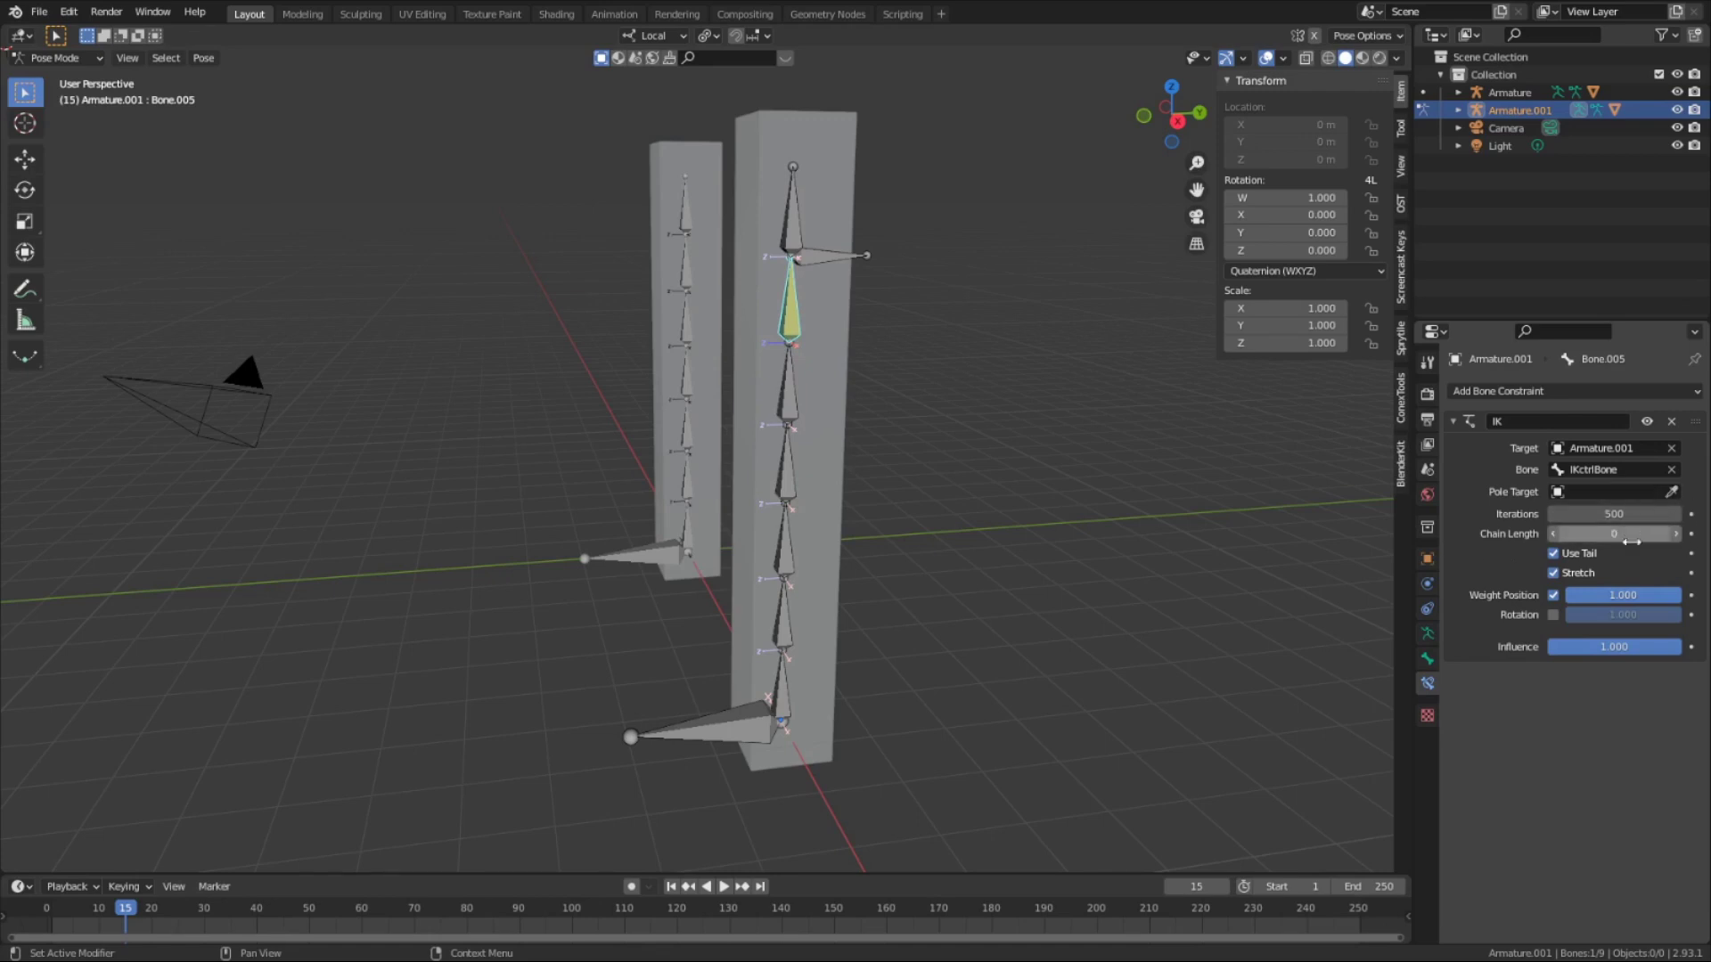
Annotate the IK chain from the constrained bone down to the root bone, and undo the strokes
{"action": "left_click", "coordinate": [25, 288]}
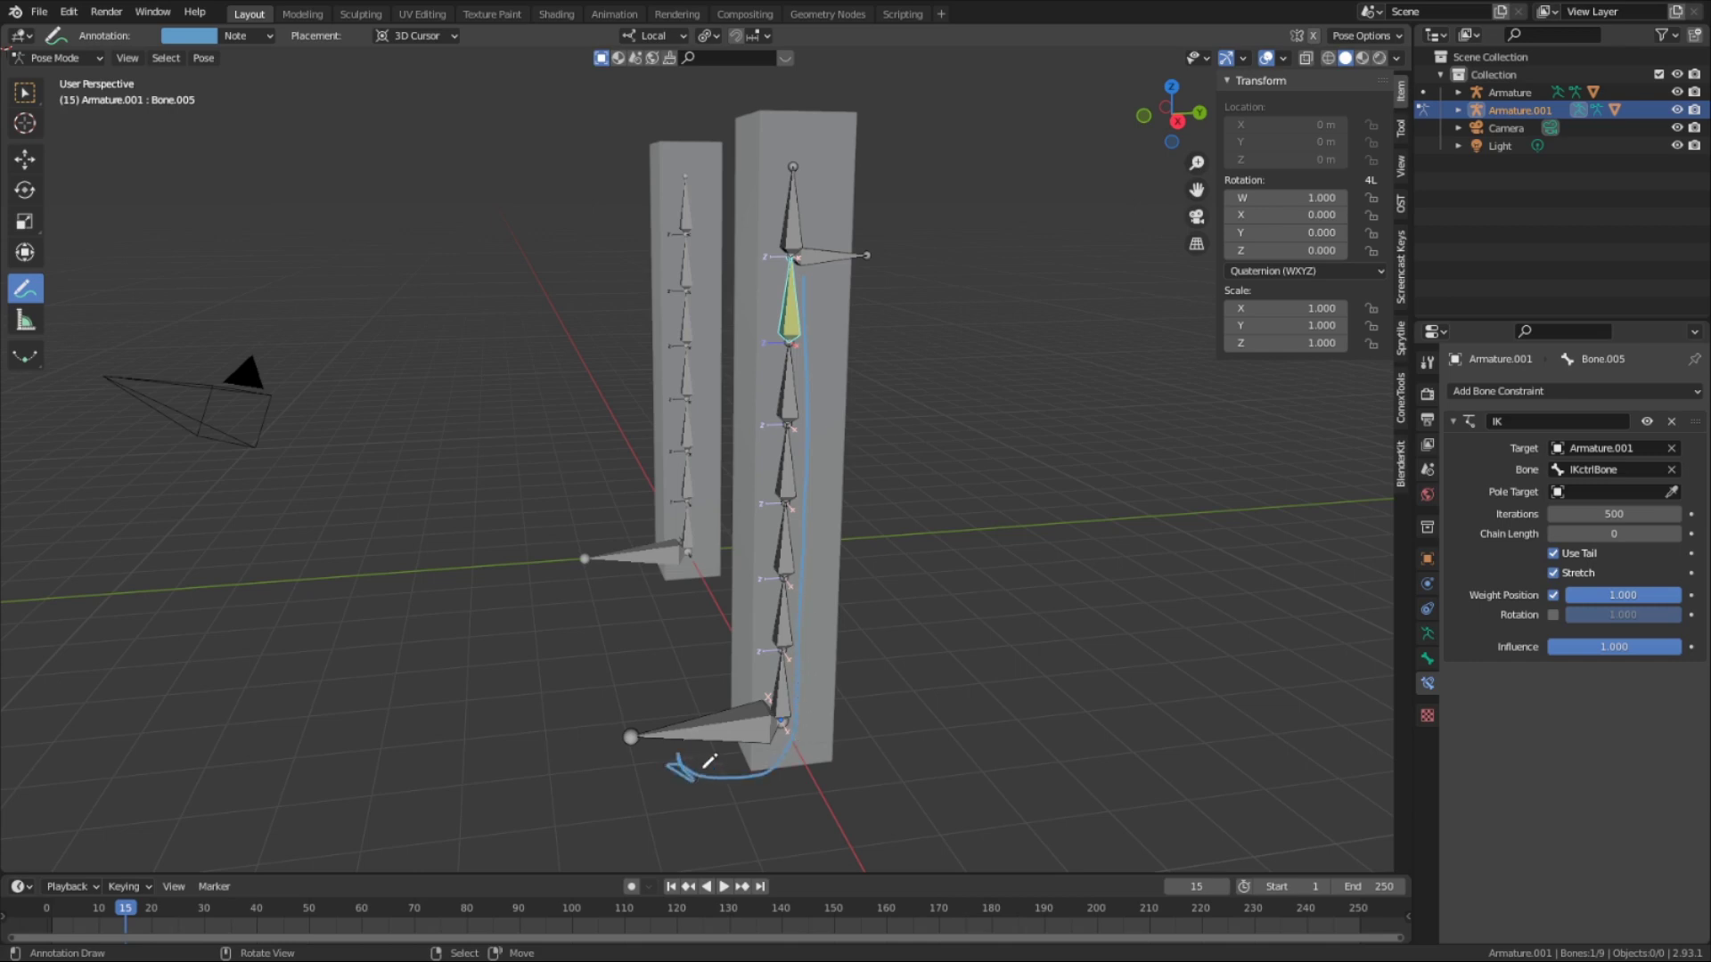
{"action": "key", "text": "ctrl+z"}
{"action": "key", "text": "ctrl+z"}
{"action": "left_click", "coordinate": [25, 123]}
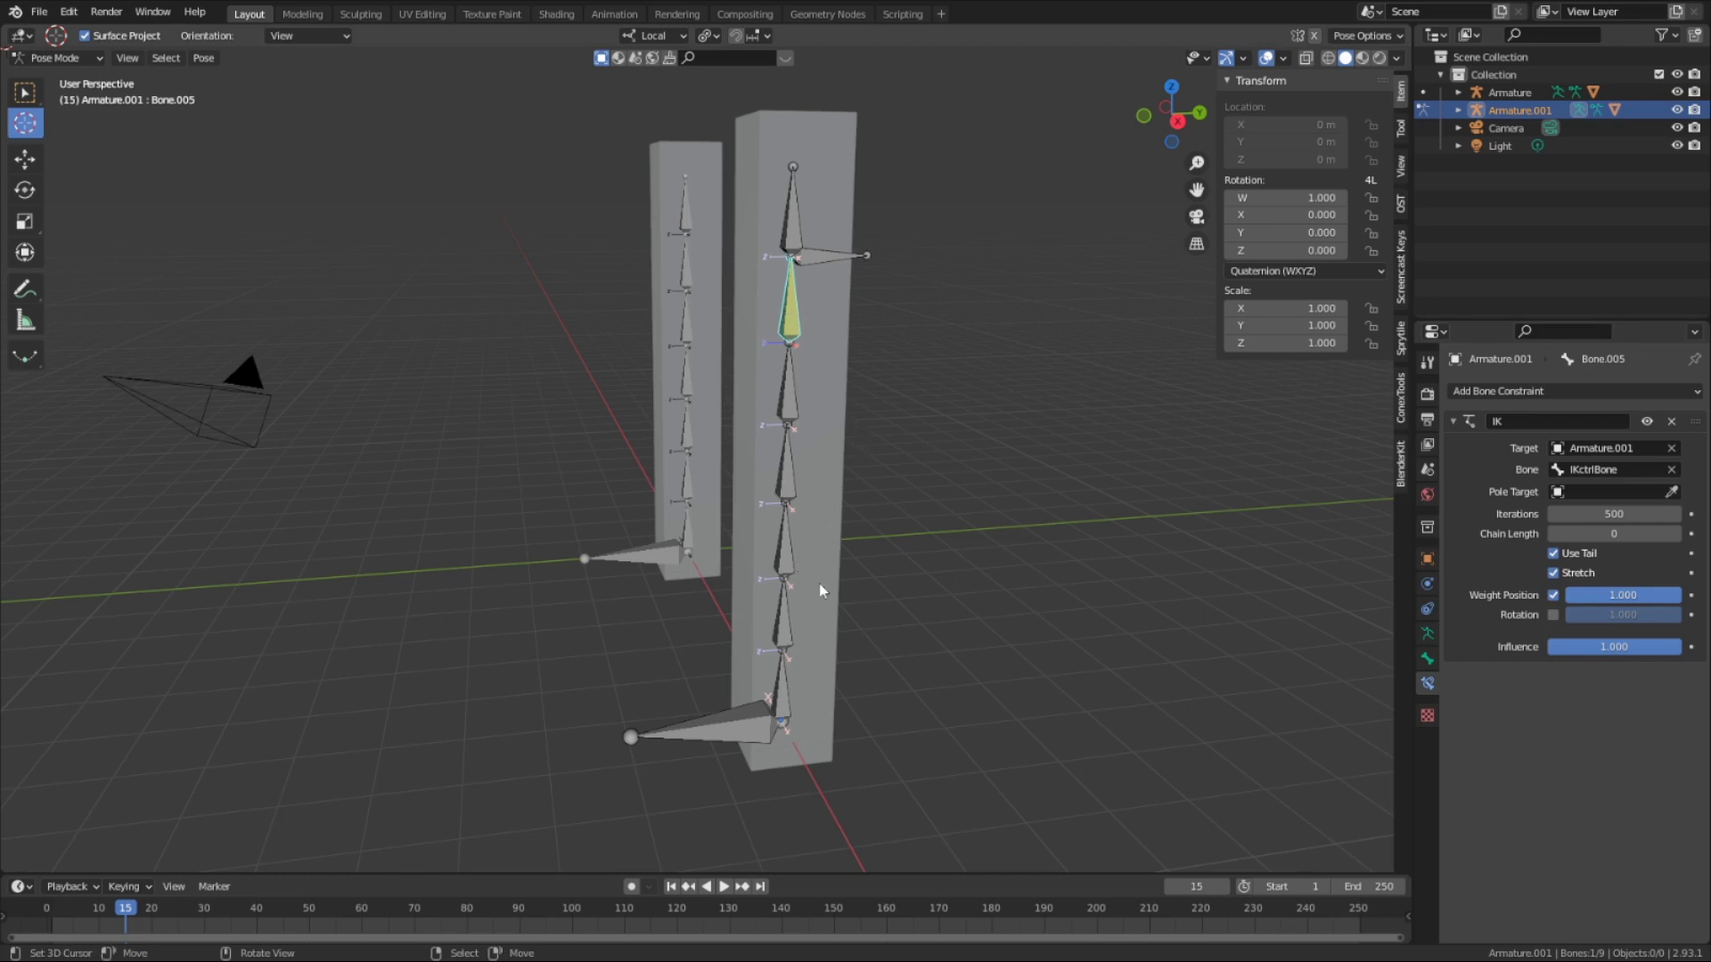
Set the IK constraint's Chain Length to 6, and test it by moving IKctrlBone to bend the column
{"action": "left_click", "coordinate": [1588, 534]}
{"action": "type", "text": "6"}
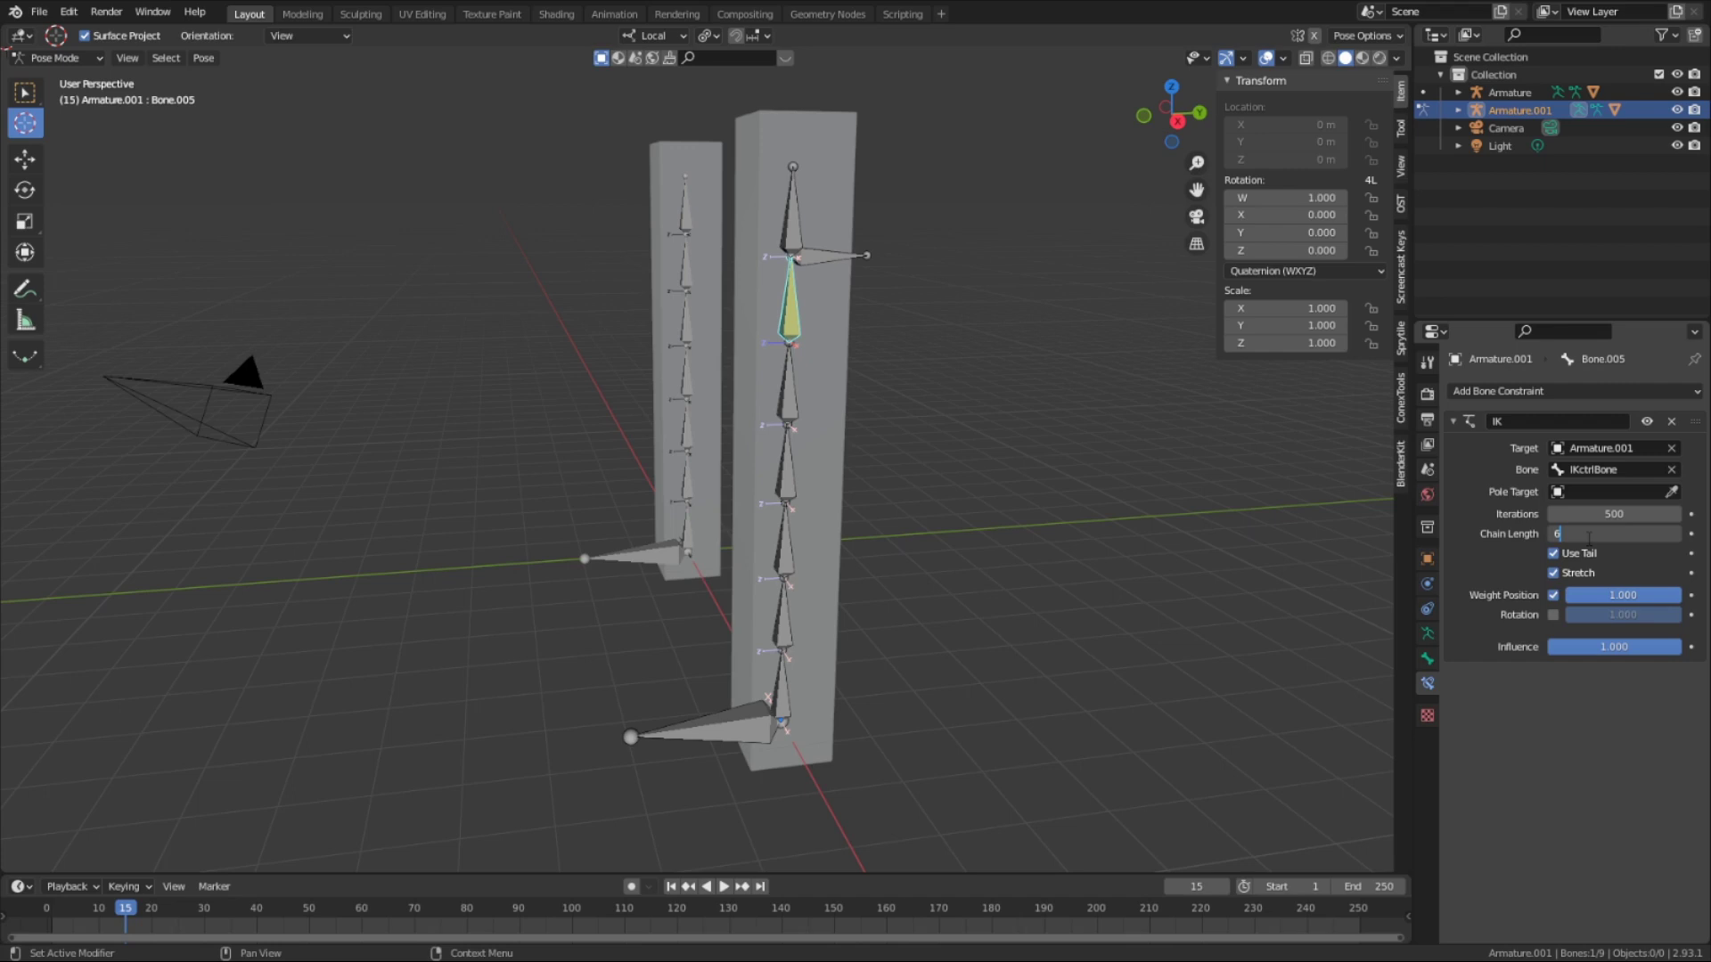
{"action": "left_click", "coordinate": [824, 253]}
{"action": "key", "text": "g"}
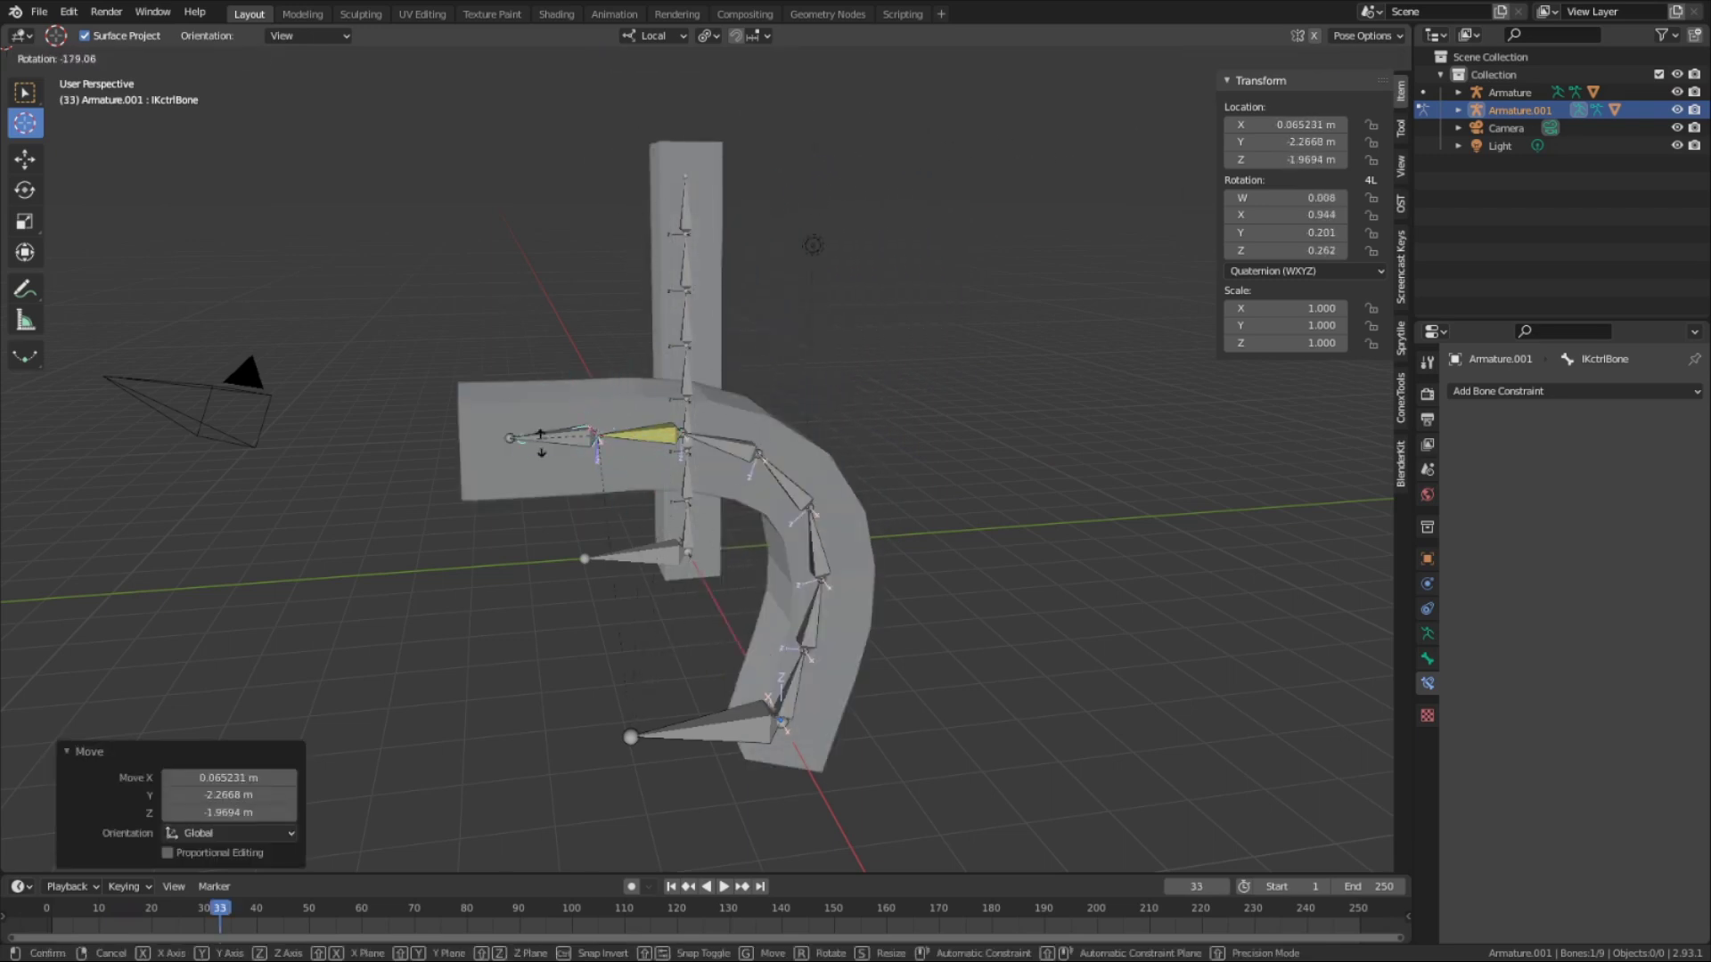
{"action": "right_click", "coordinate": [529, 564]}
Try moving and rotating IKctrlBone again while viewing the bent column from another angle
{"action": "middle_click_drag", "start_coordinate": [686, 553], "coordinate": [924, 622]}
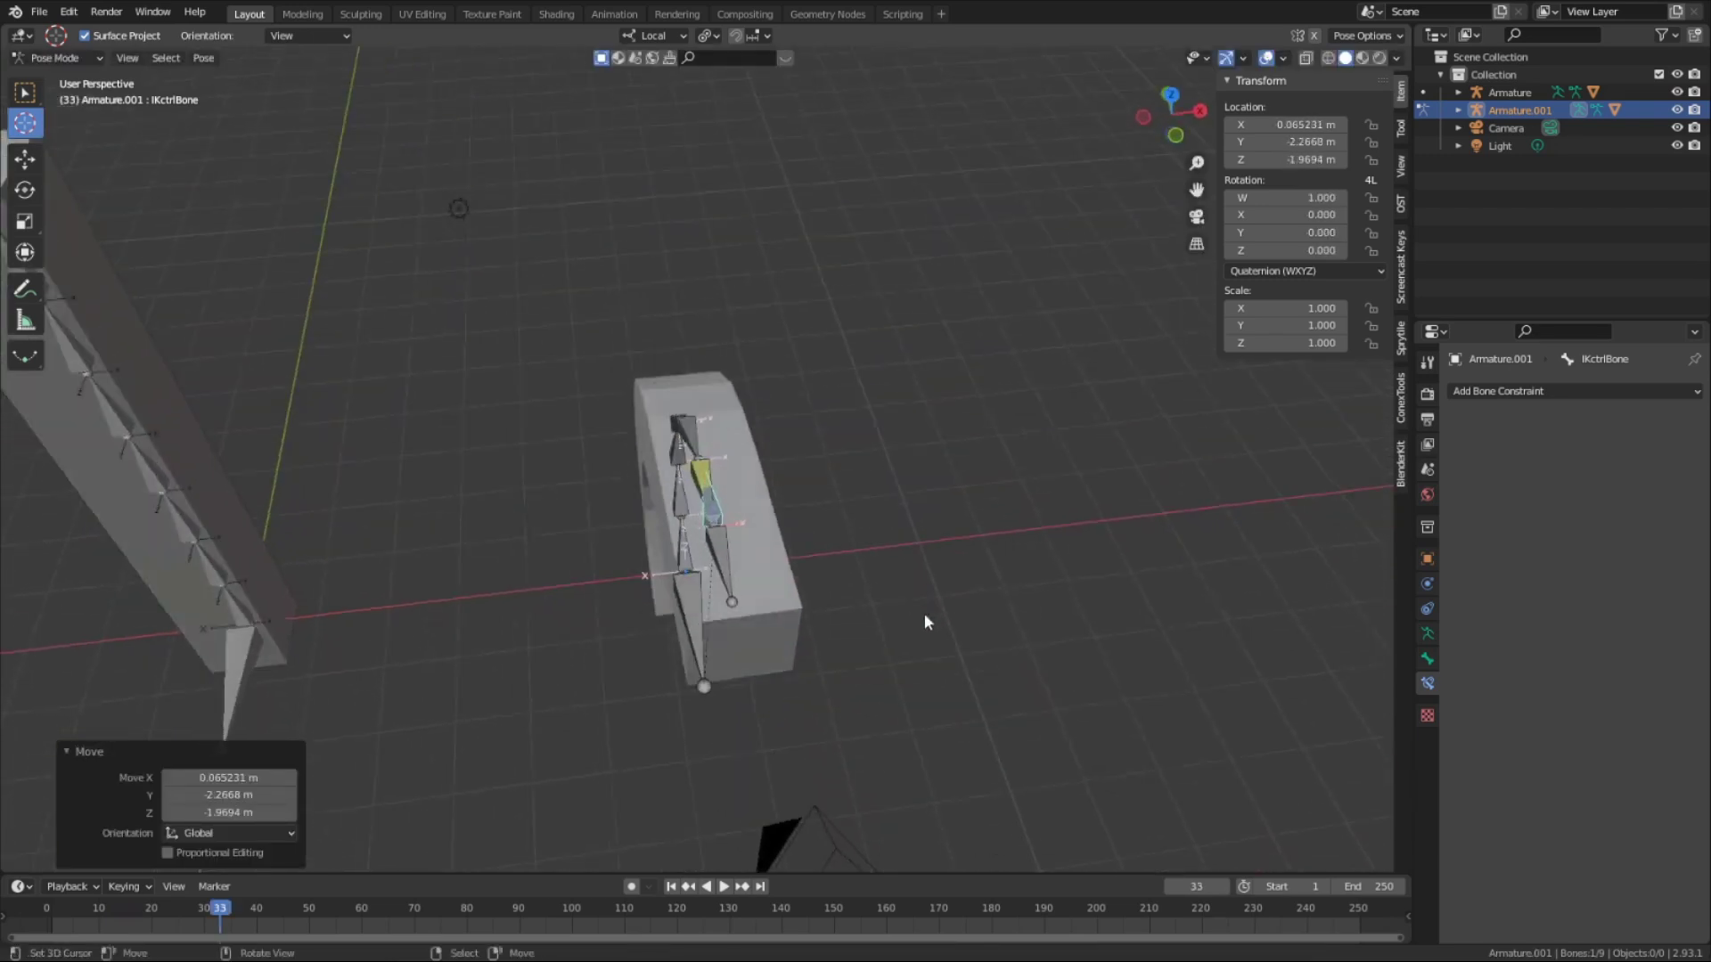
{"action": "key", "text": "g"}
{"action": "left_click", "coordinate": [998, 406]}
{"action": "key", "text": "r"}
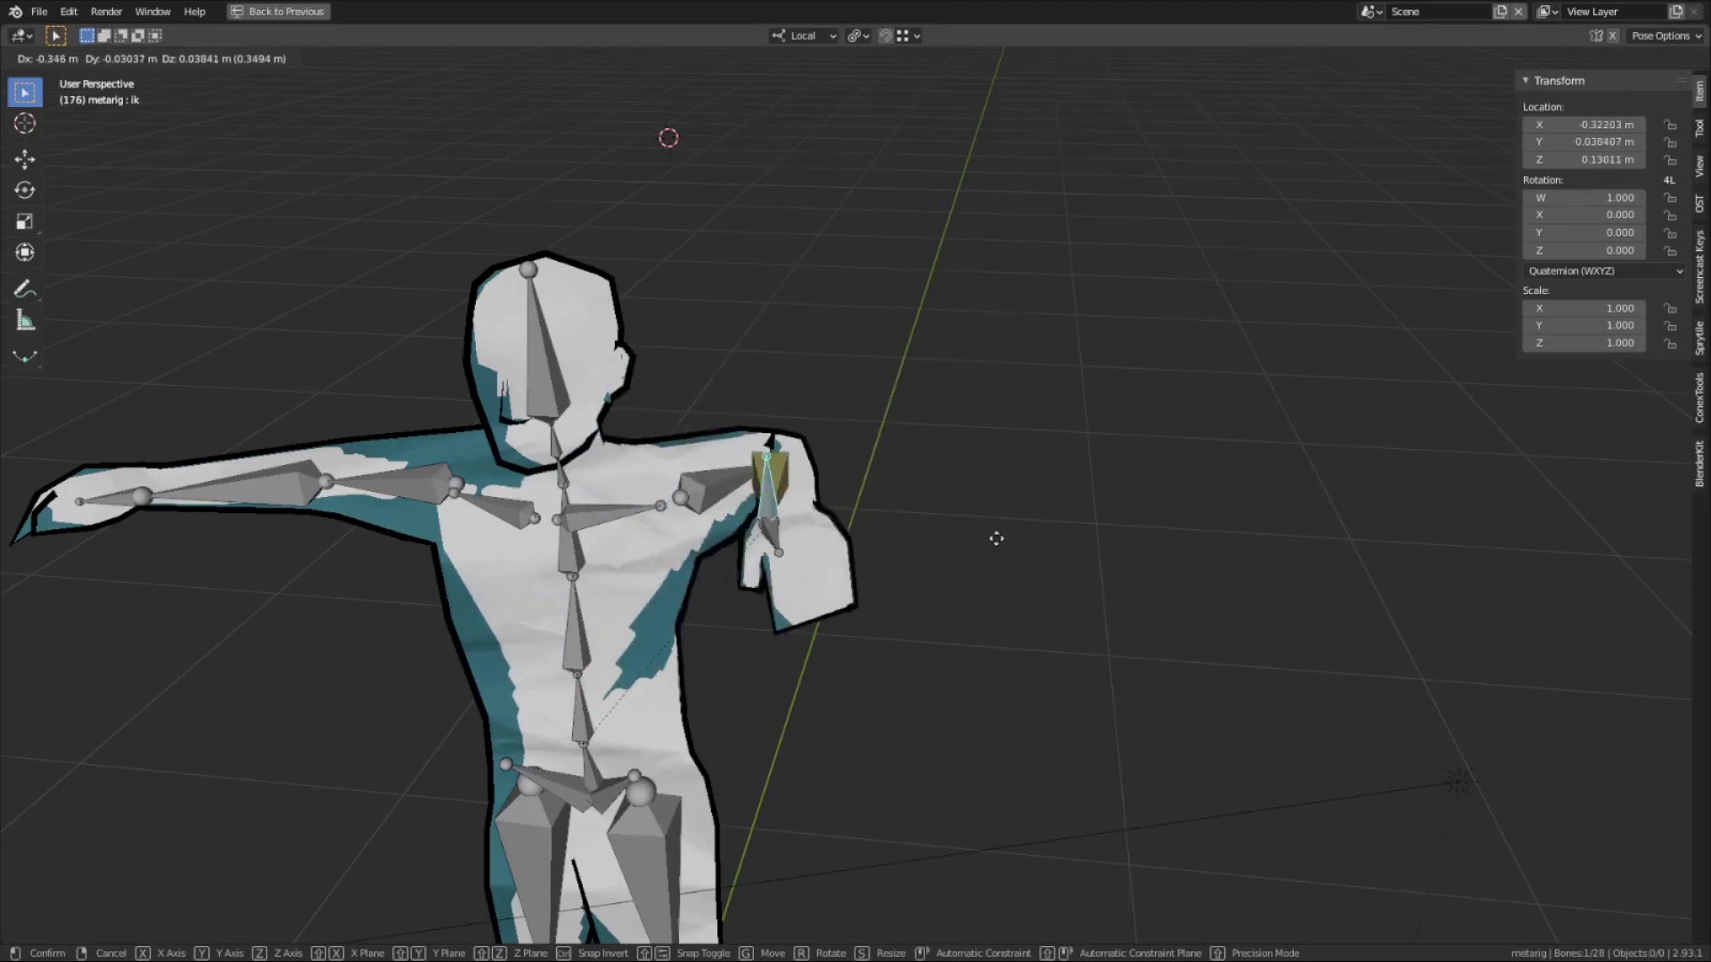
Pose the humanoid character's raised arm by moving and rotating the ik bone of metarig
{"action": "left_click", "coordinate": [1018, 369]}
{"action": "middle_click_drag", "start_coordinate": [1018, 369], "coordinate": [1052, 365]}
{"action": "key", "text": "r"}
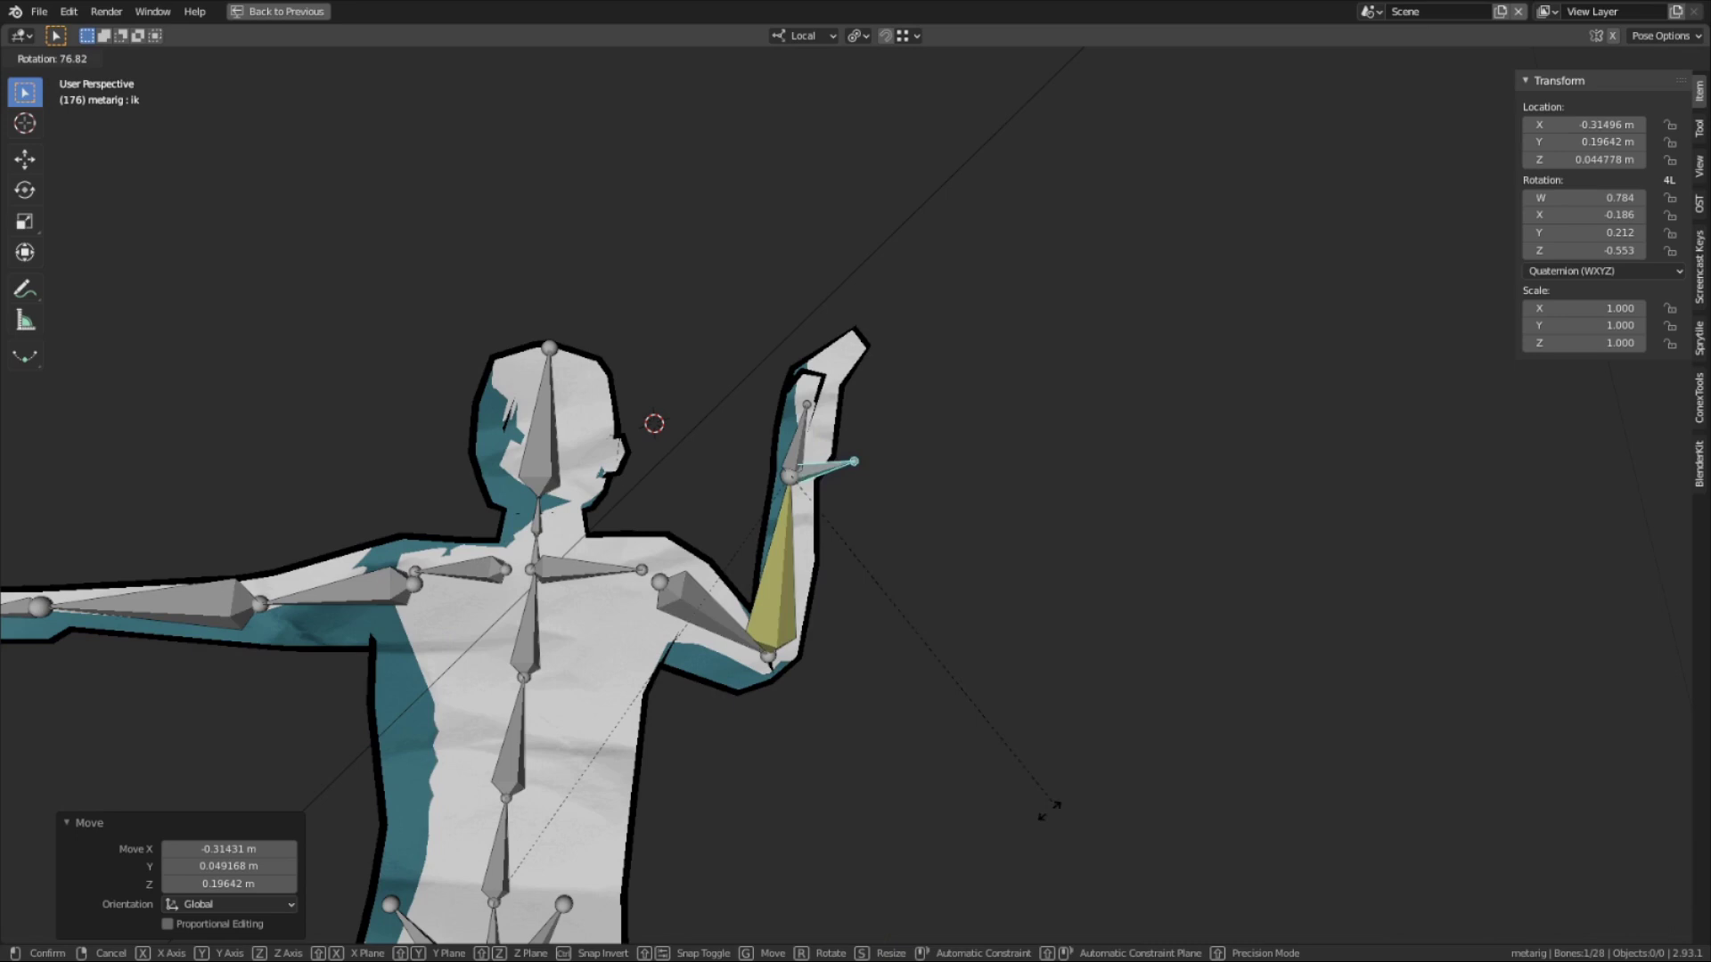
{"action": "left_click", "coordinate": [703, 522]}
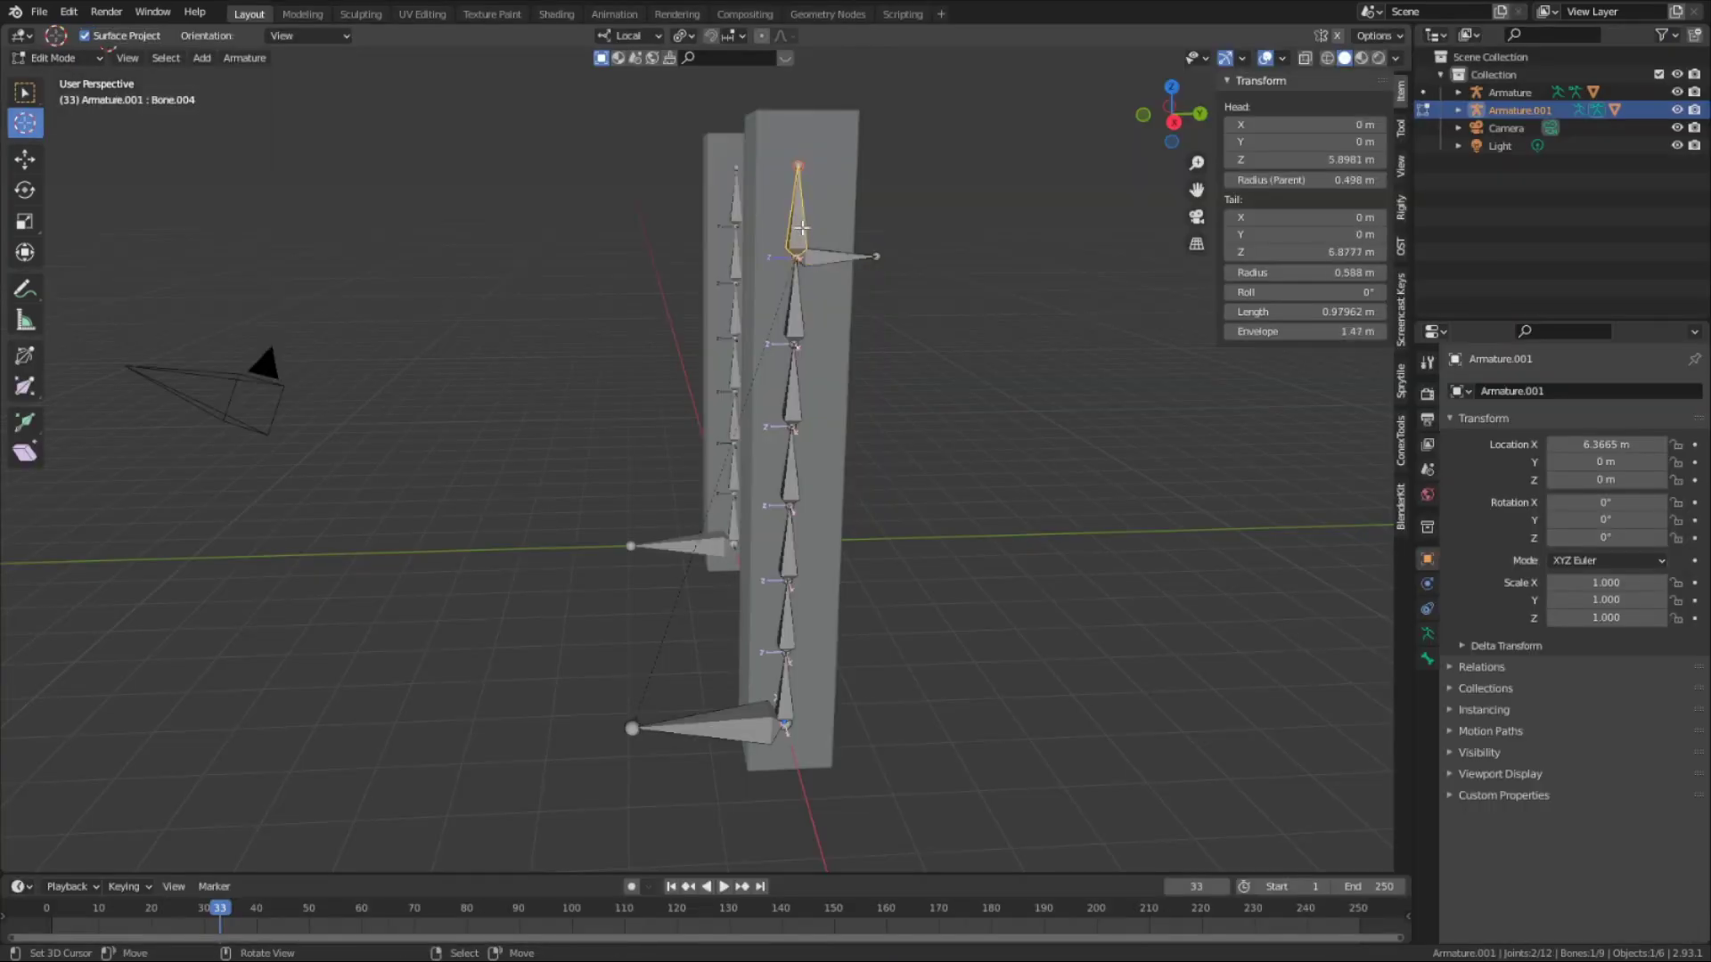
Parent the column's top bone to IKctrlBone in Edit Mode
{"action": "key", "text": "g"}
{"action": "right_click", "coordinate": [942, 188]}
{"action": "right_click", "coordinate": [810, 255], "text": "shift"}
{"action": "key", "text": "ctrl+p"}
{"action": "left_click", "coordinate": [811, 261]}
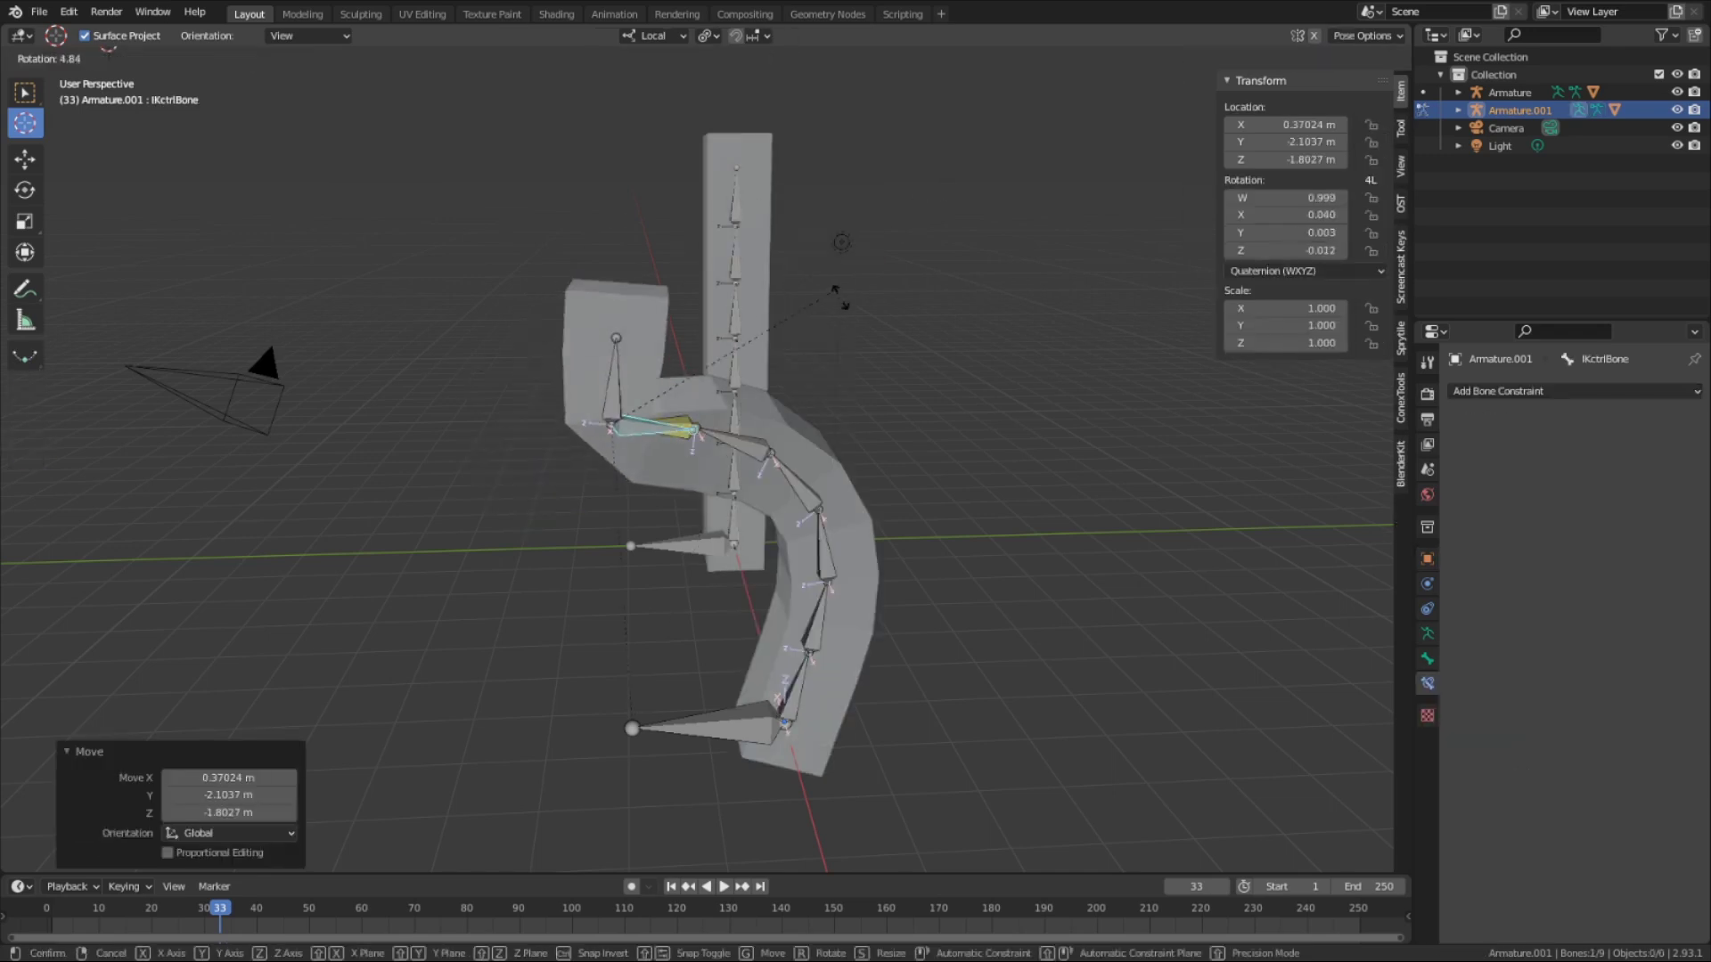
Try rotating and moving IKctrlBone to carry the parented top bone, and undo back to the rest pose
{"action": "left_click", "coordinate": [847, 317]}
{"action": "key", "text": "g"}
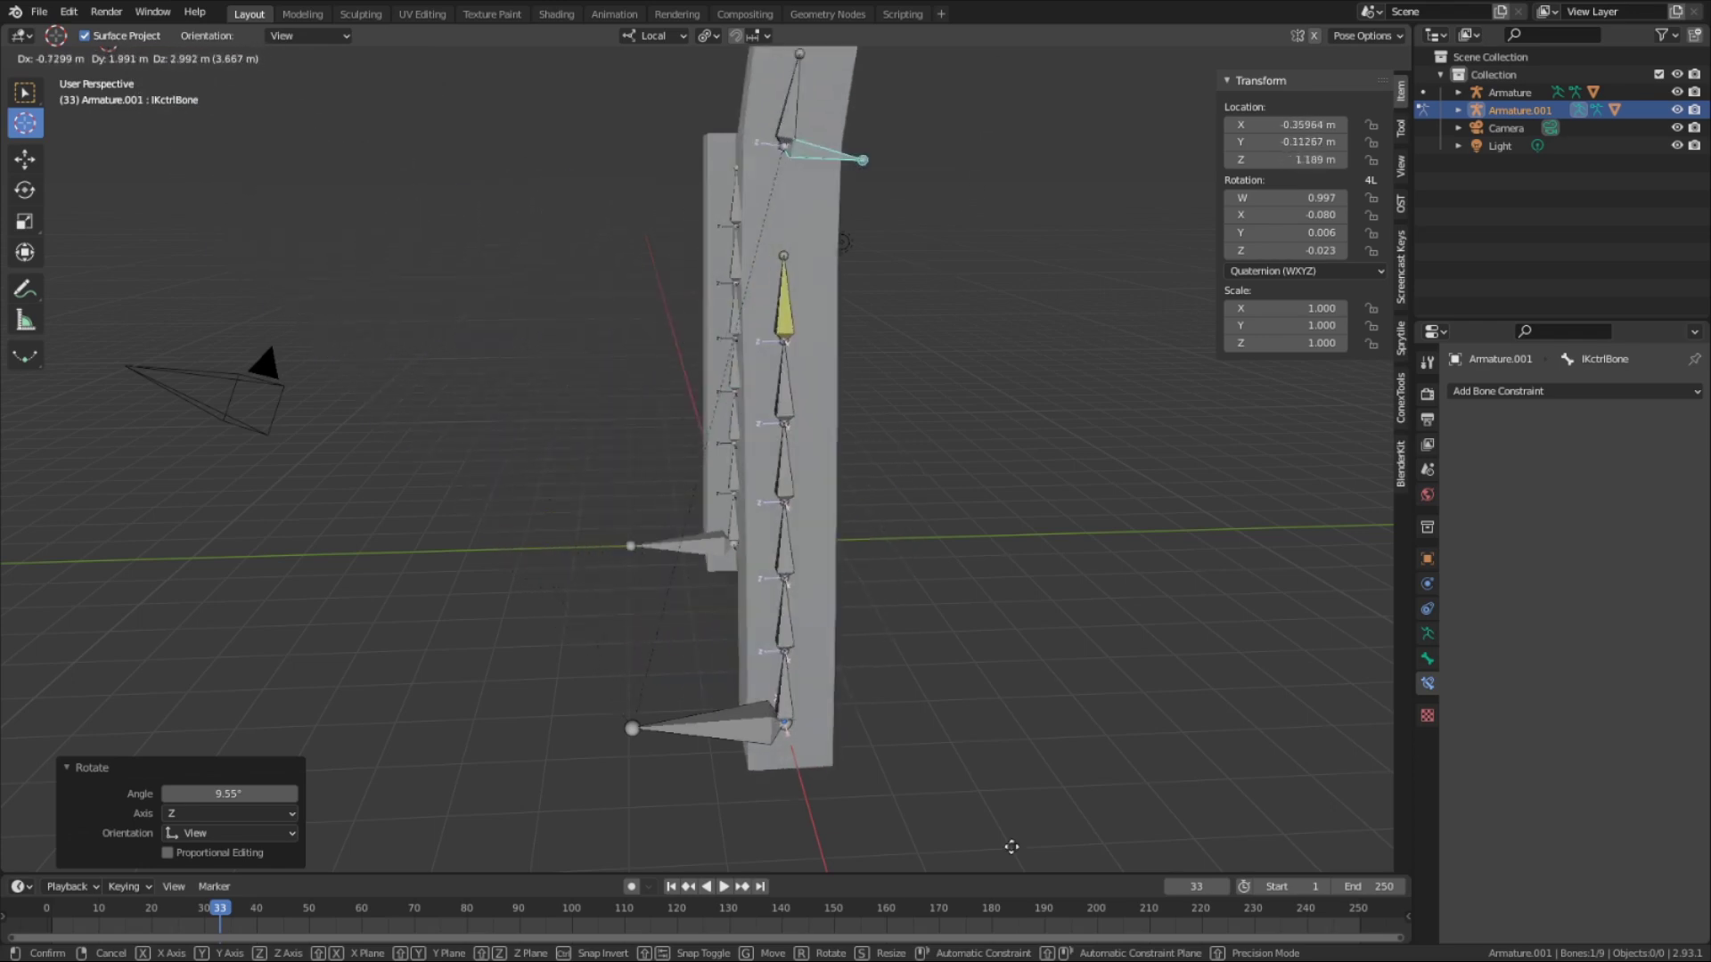
{"action": "right_click", "coordinate": [798, 313]}
{"action": "key", "text": "ctrl+z"}
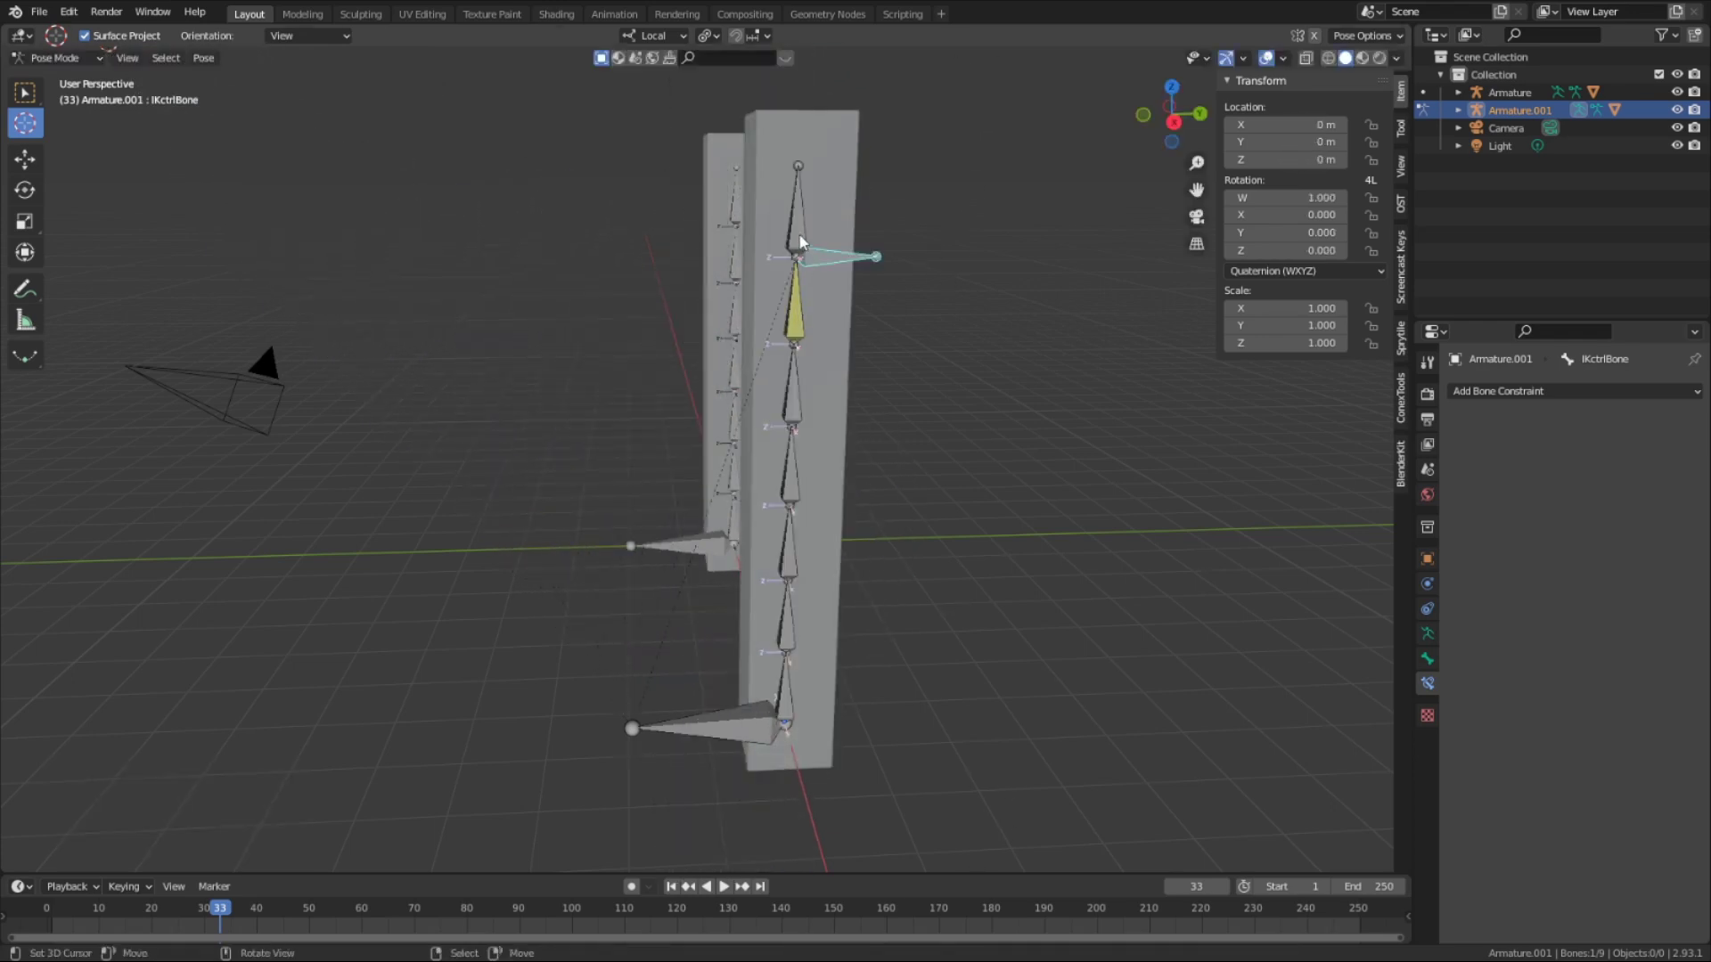
Add a Copy Location constraint to the top bone targeting Bone.005 of Armature.001, with Head/Tail set to 1.000
{"action": "left_click", "coordinate": [795, 306]}
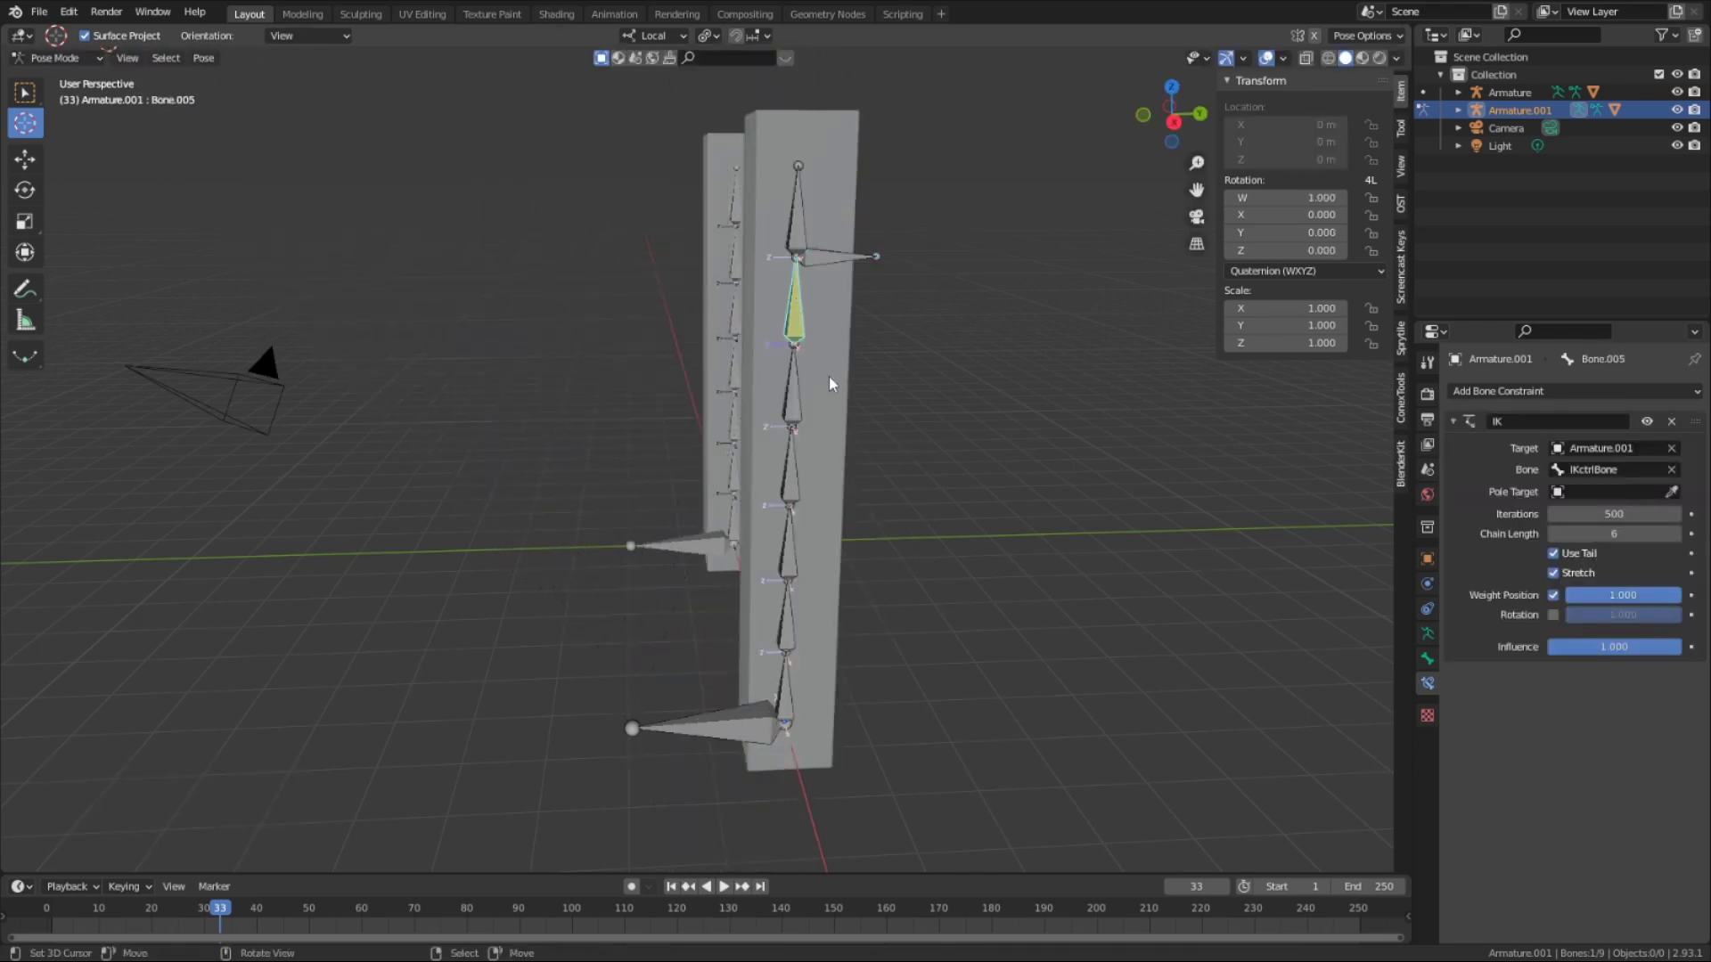
{"action": "left_click", "coordinate": [796, 233]}
{"action": "key", "text": "shift+ctrl+c"}
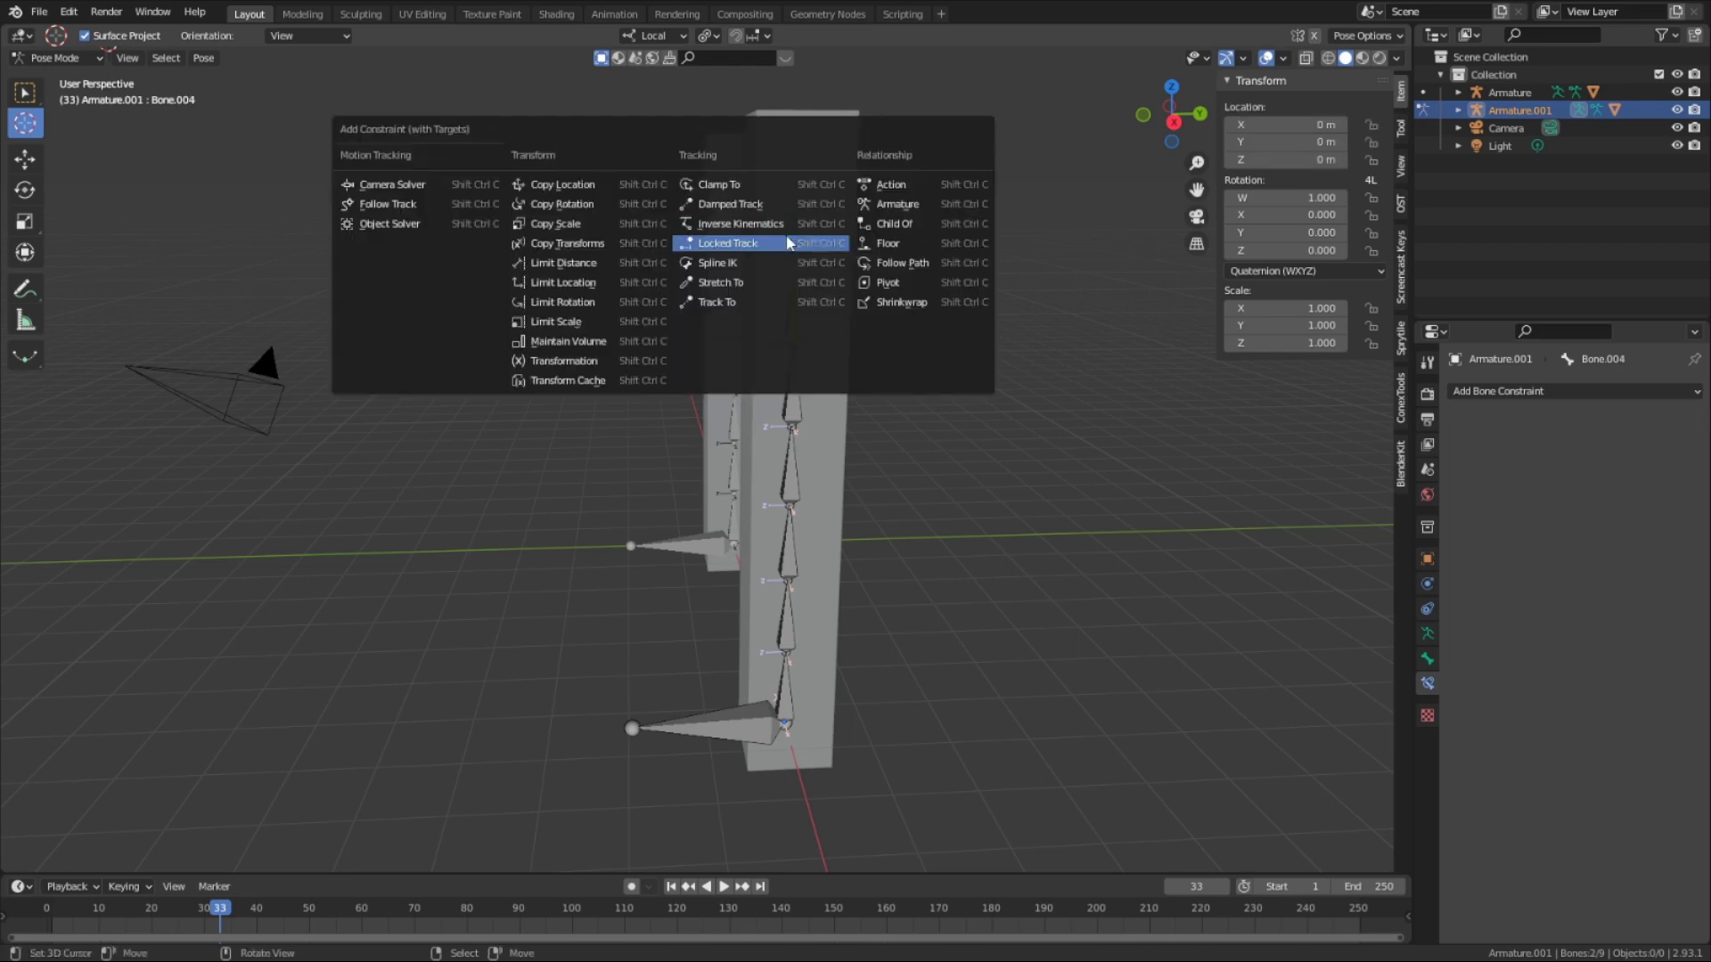
{"action": "left_click", "coordinate": [580, 189]}
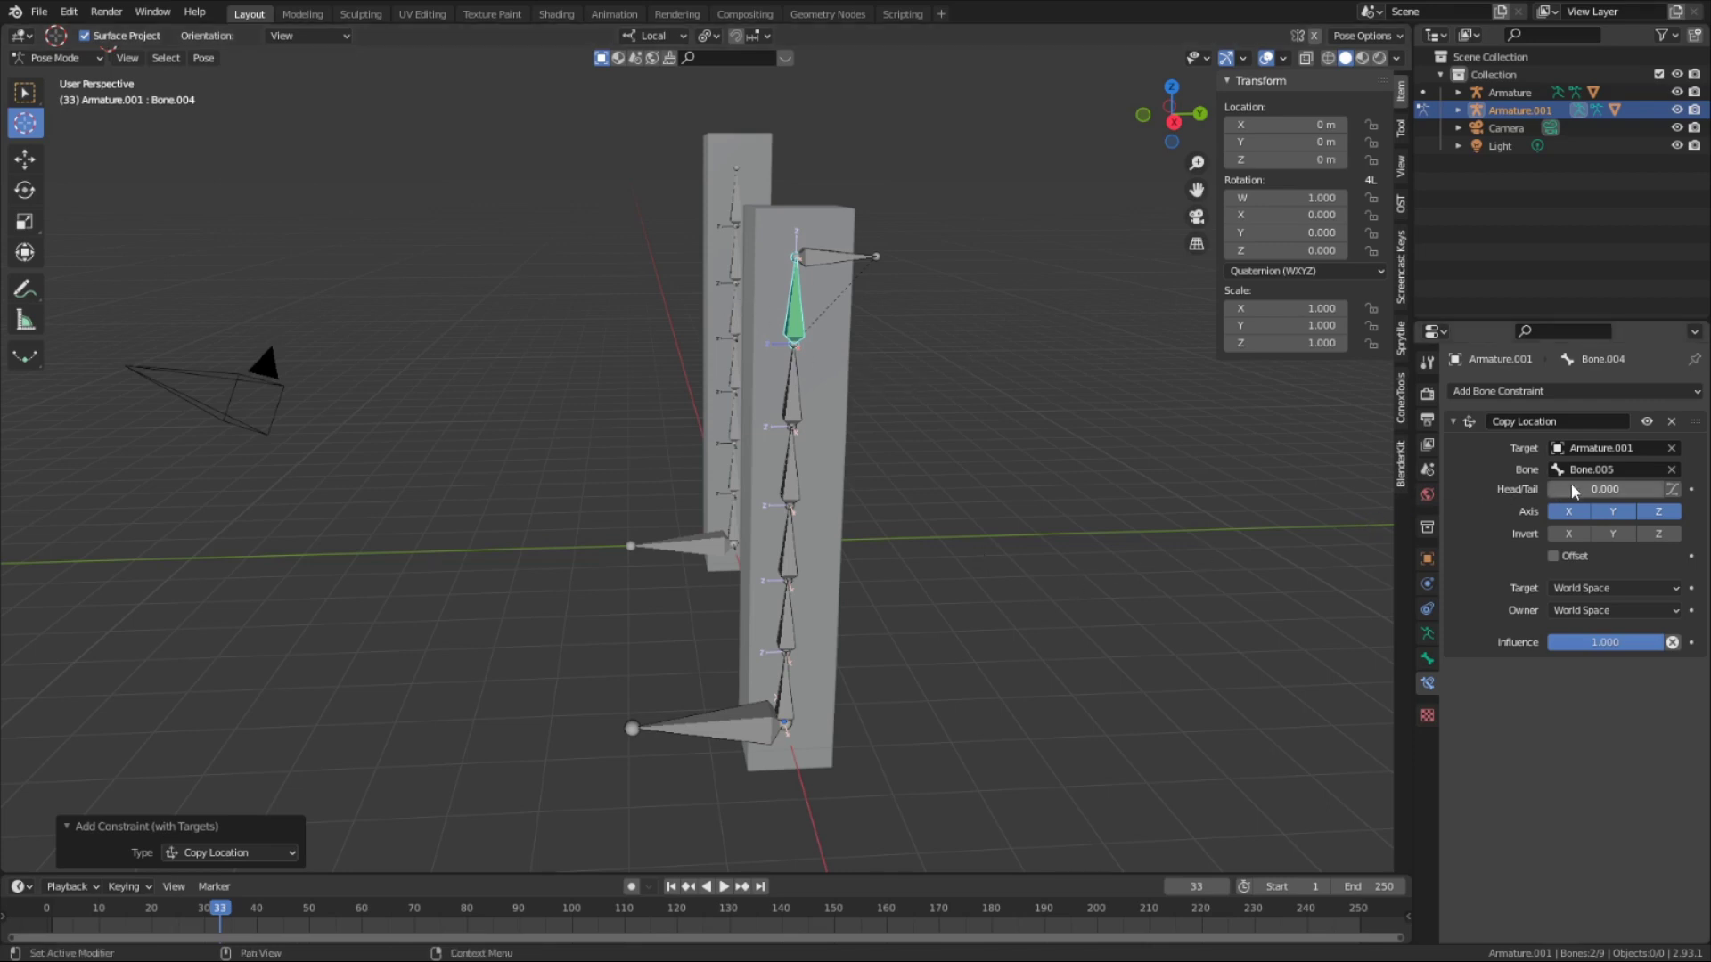
{"action": "left_click_drag", "start_coordinate": [1572, 485], "coordinate": [1578, 484]}
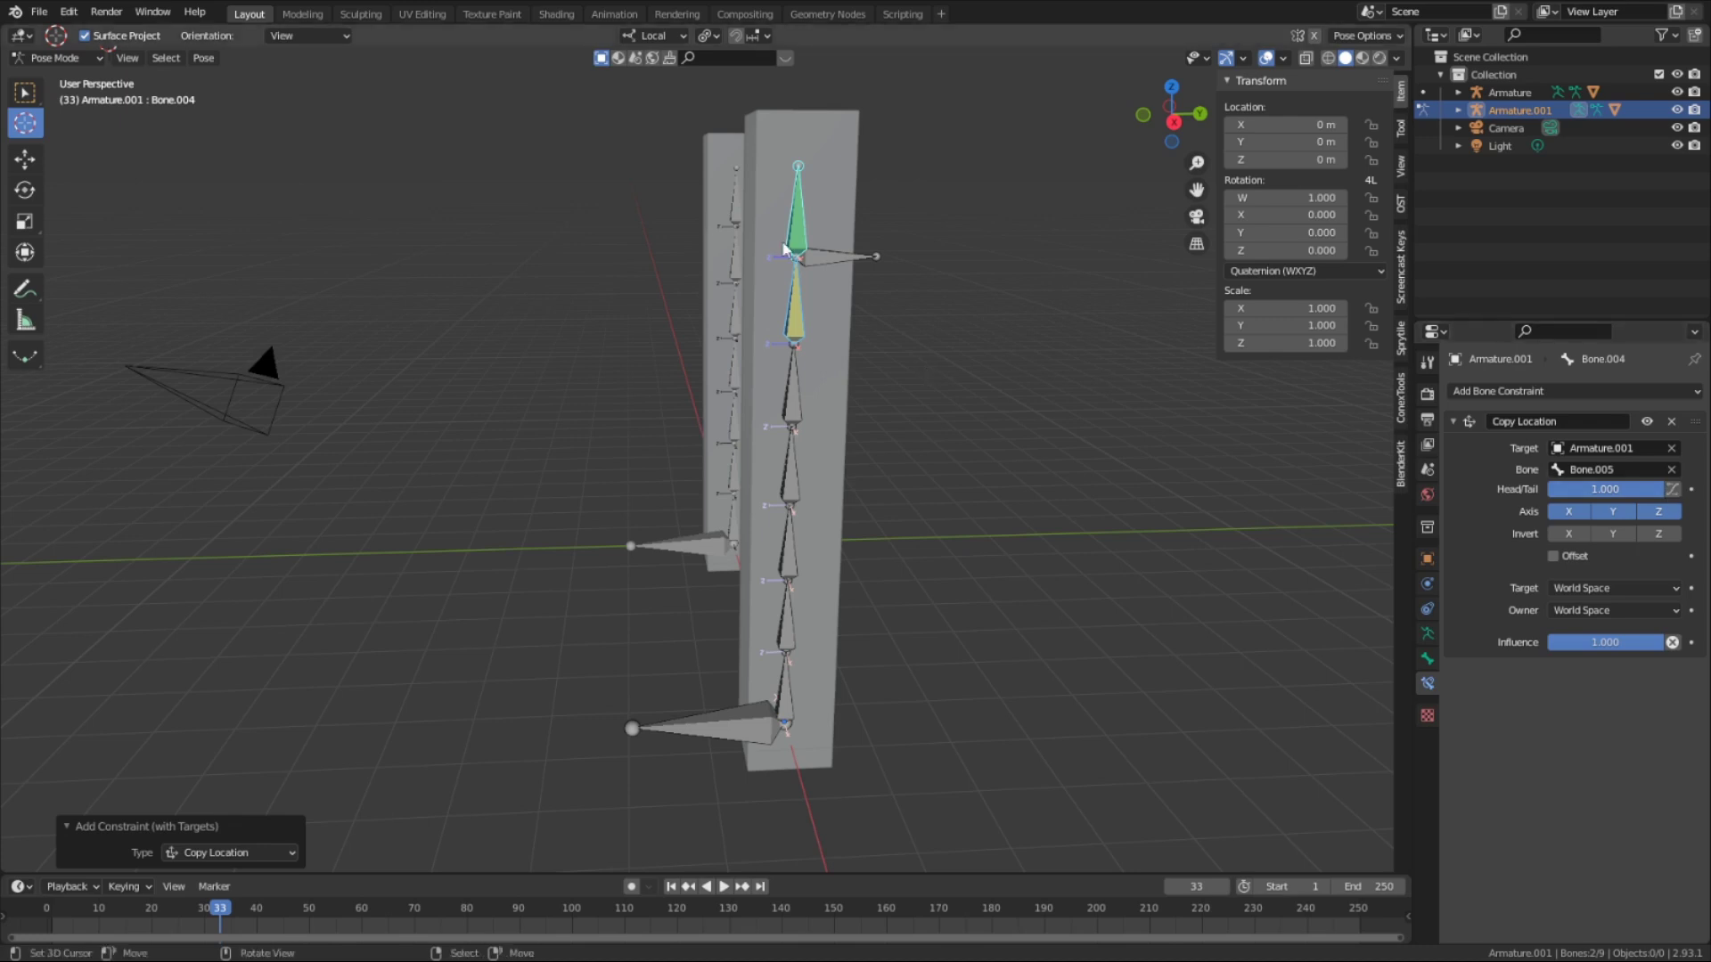
Try rotating and moving IKctrlBone to check the constrained top bone, and clear its transforms
{"action": "right_click", "coordinate": [836, 258]}
{"action": "key", "text": "r"}
{"action": "right_click", "coordinate": [1014, 460]}
{"action": "key", "text": "g"}
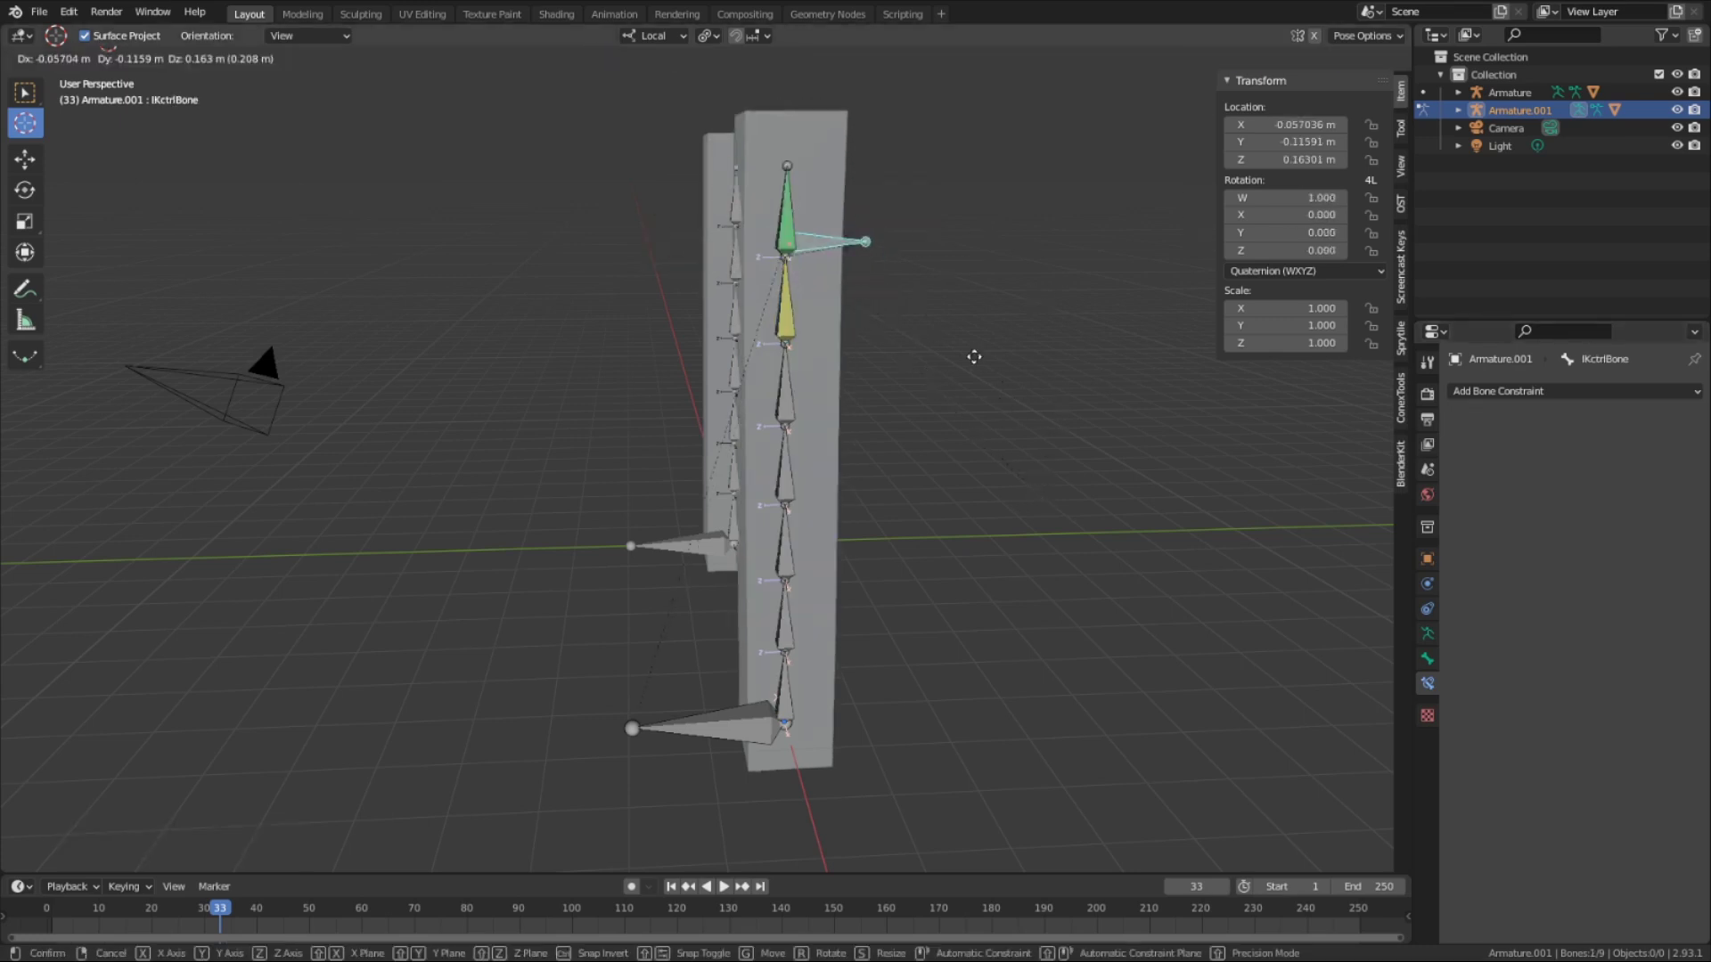
{"action": "left_click", "coordinate": [695, 214]}
{"action": "key", "text": "r"}
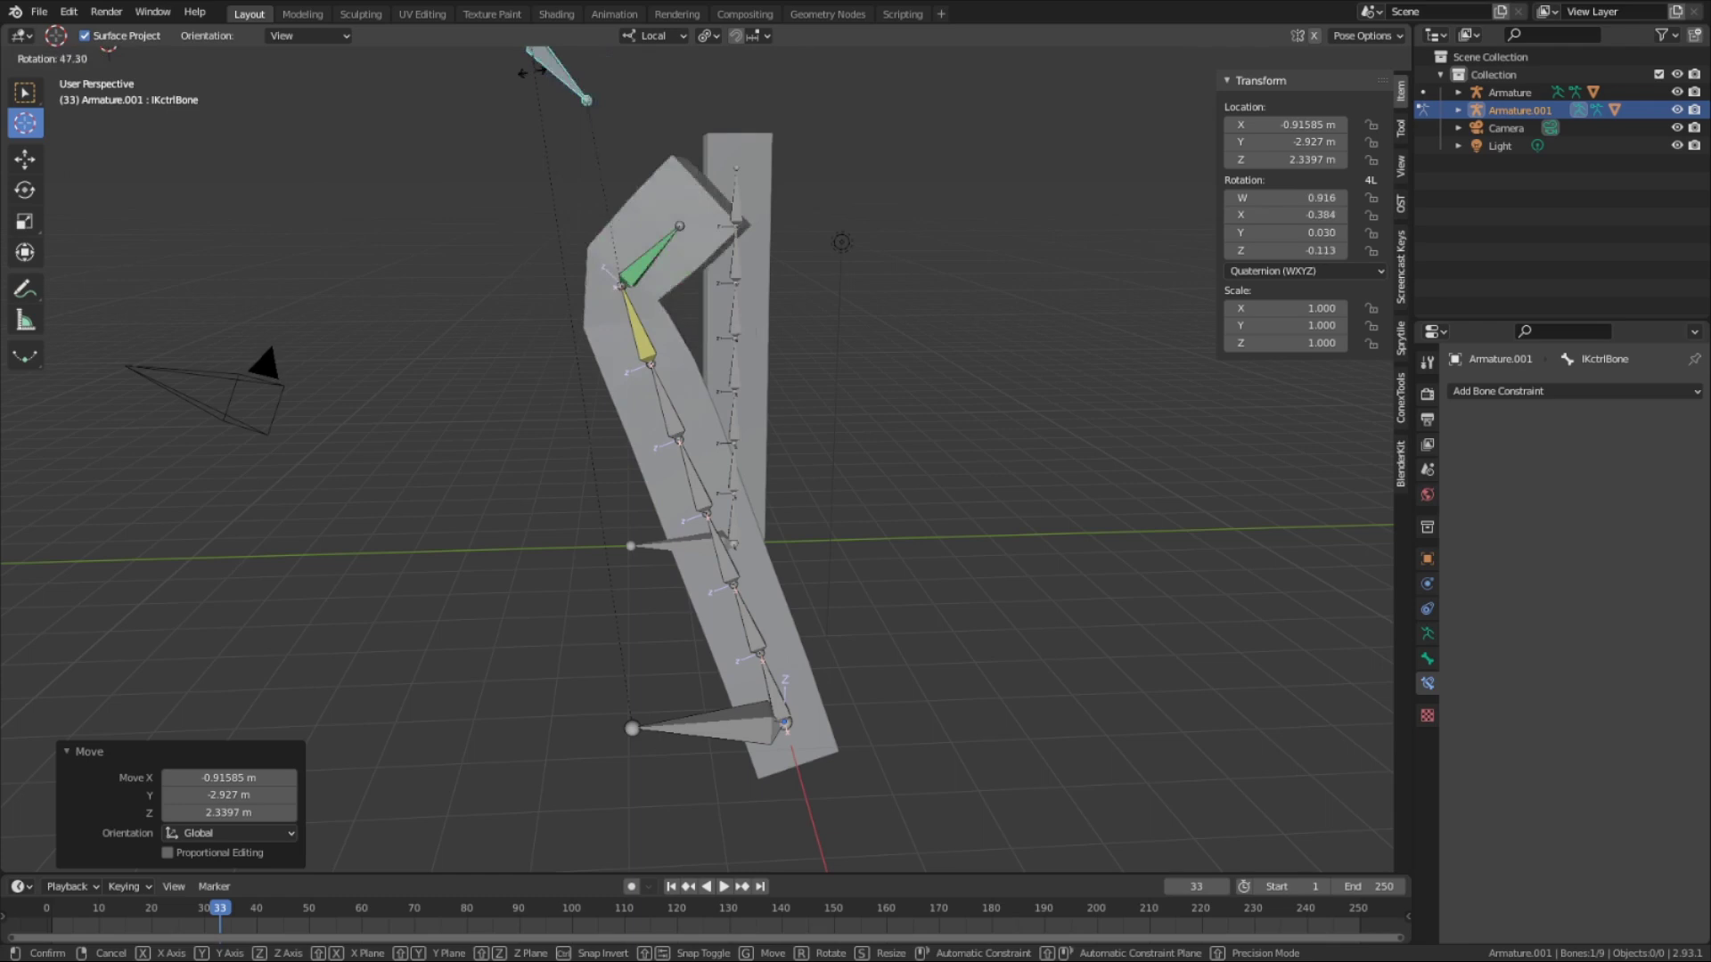
{"action": "right_click", "coordinate": [647, 196]}
{"action": "key", "text": "alt+g"}
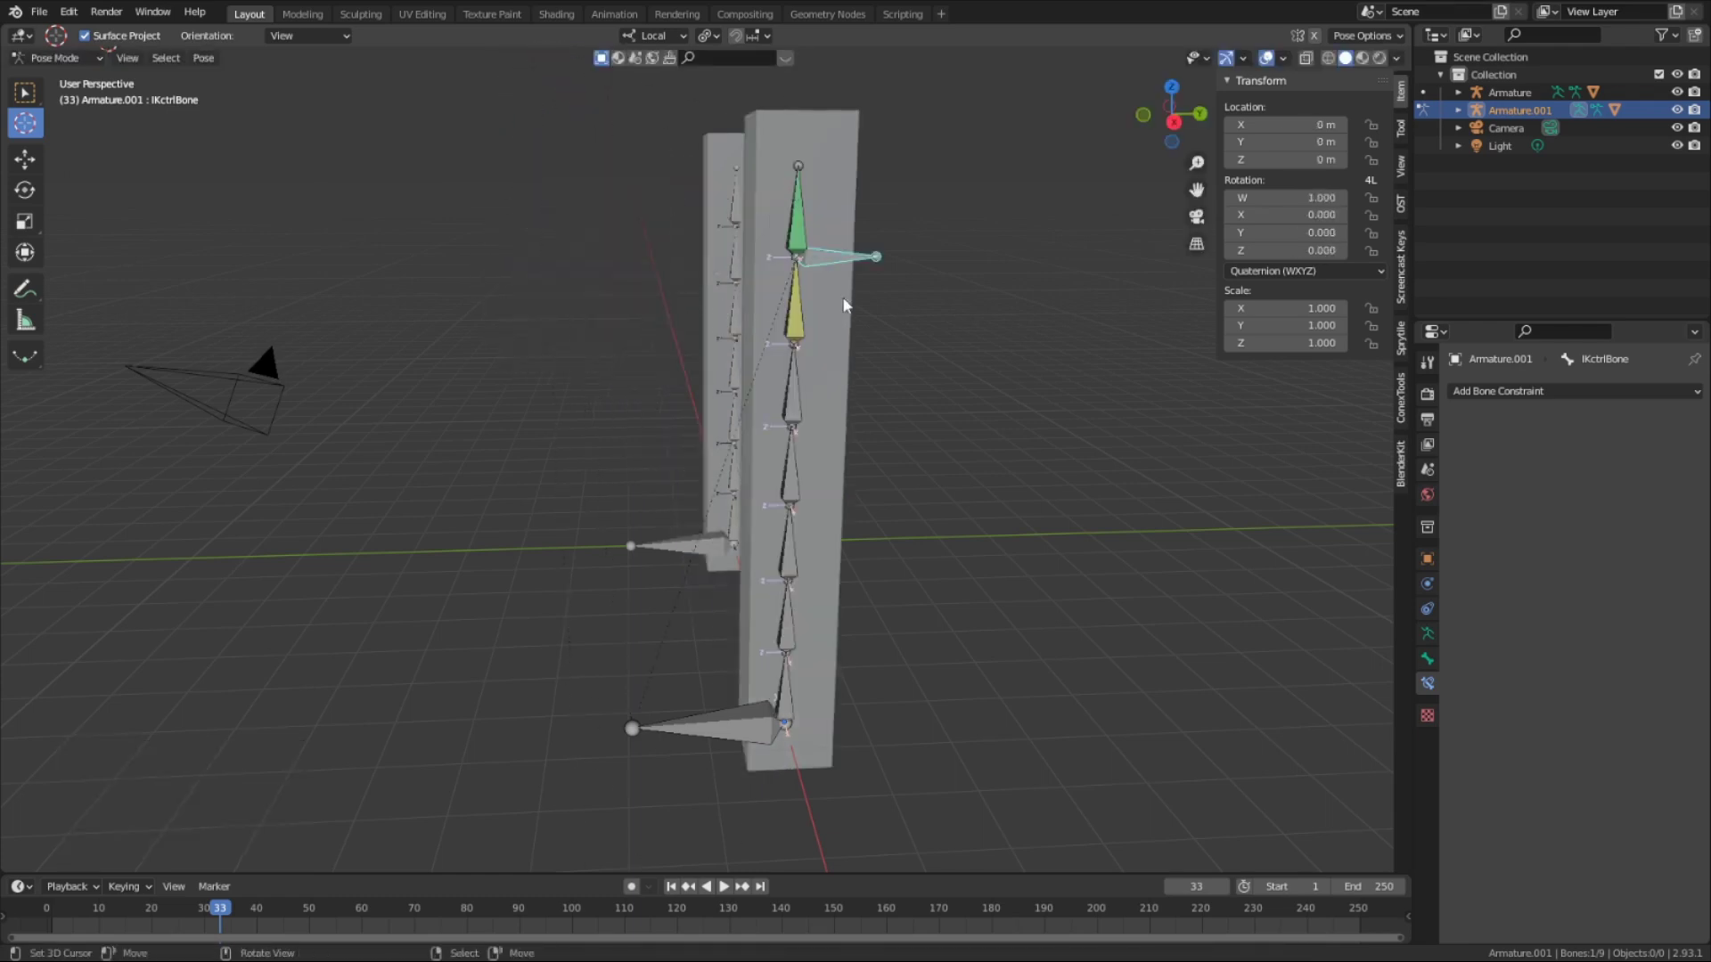
Move IKctrlBone down beside the column and rotate it about 168° to curl the tip downwards
{"action": "key", "text": "g"}
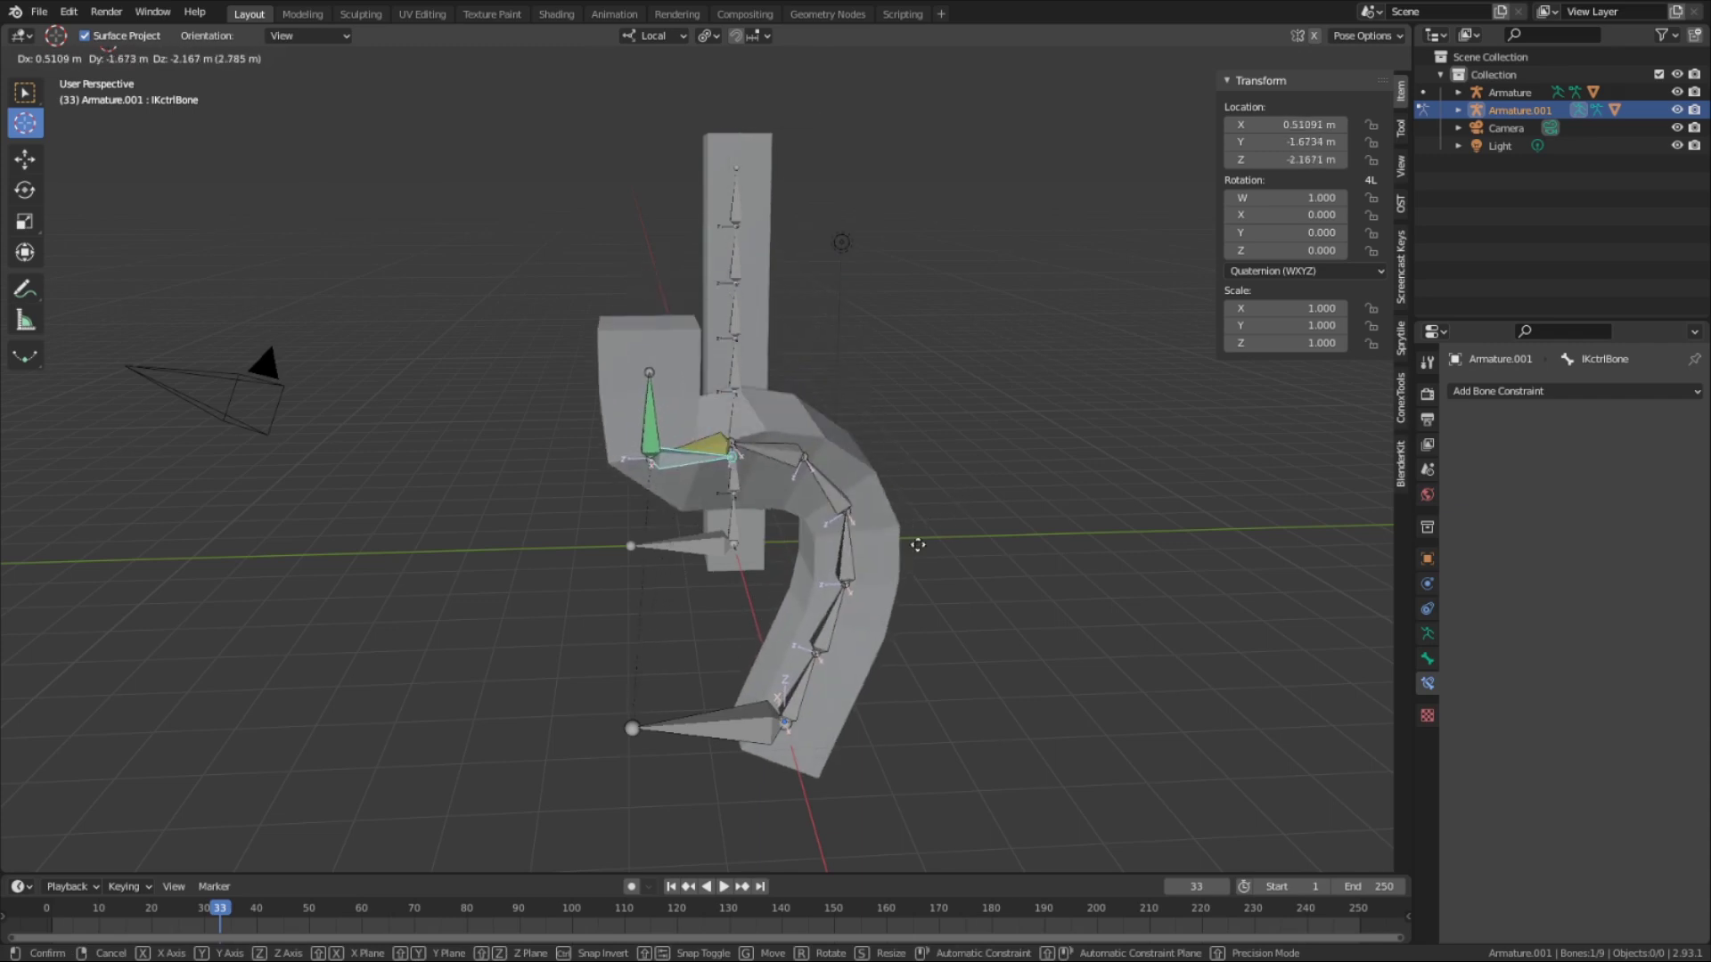
{"action": "left_click", "coordinate": [880, 621]}
{"action": "key", "text": "r"}
{"action": "left_click", "coordinate": [378, 465]}
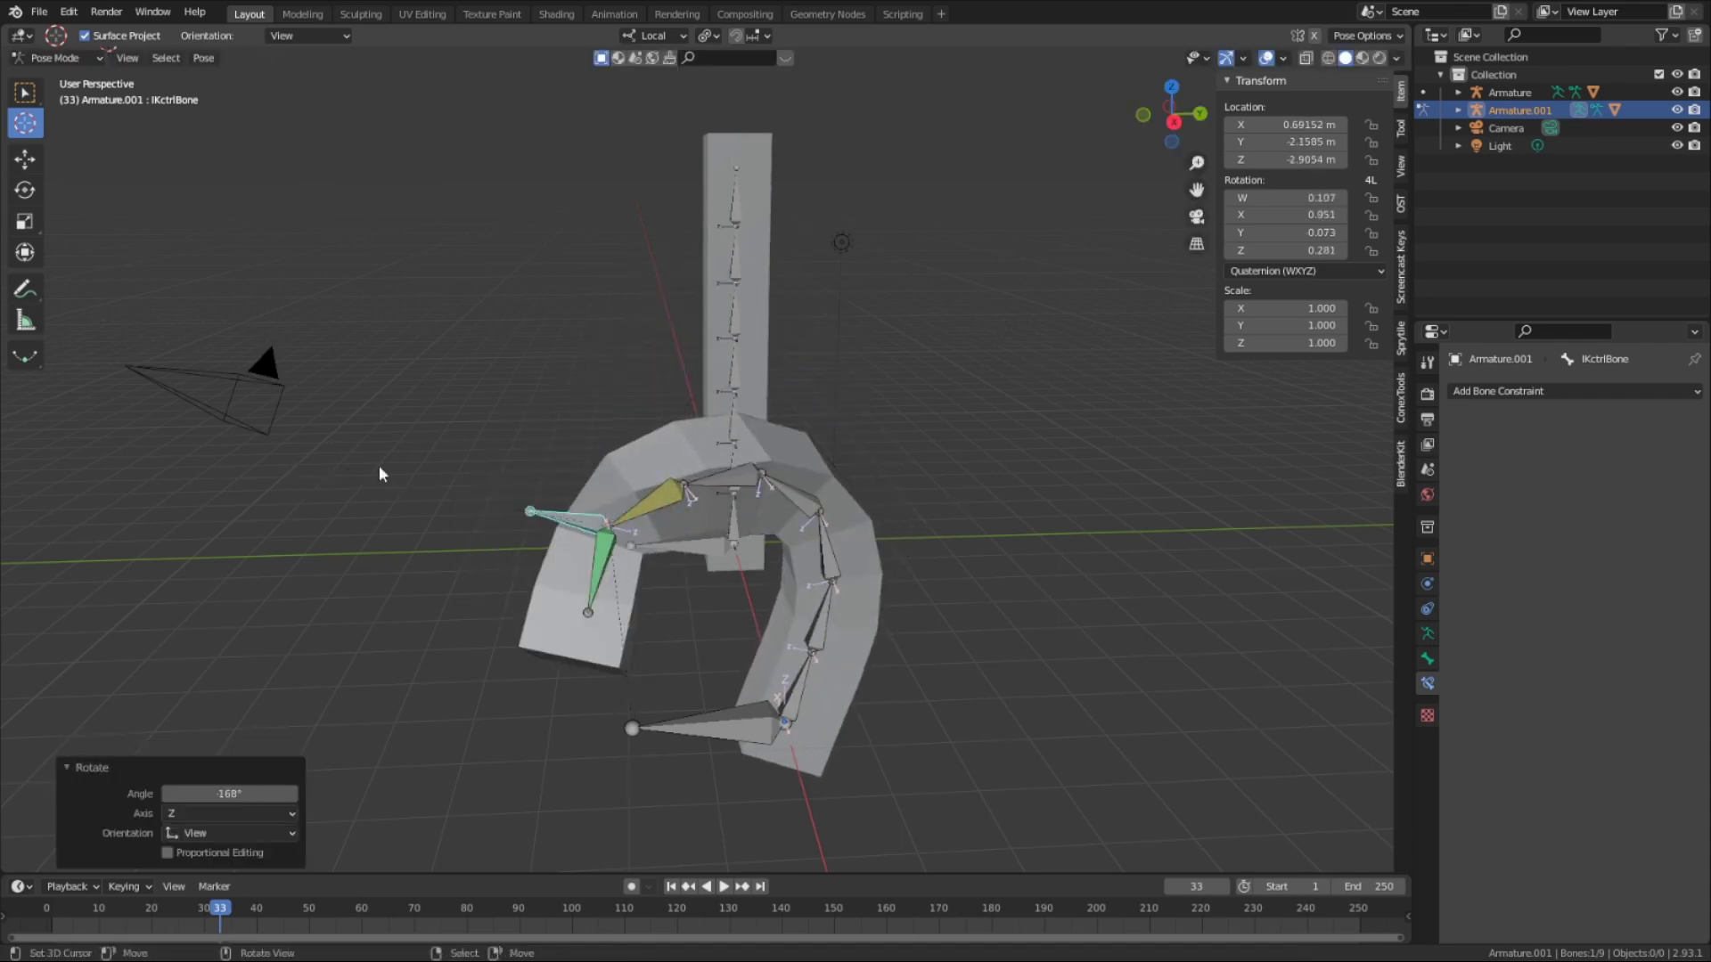
Try bending the curled column sideways with IKctrlBone, trackball-rotate the control bone, and select all bones
{"action": "middle_click_drag", "start_coordinate": [378, 465], "coordinate": [574, 463]}
{"action": "key", "text": "g"}
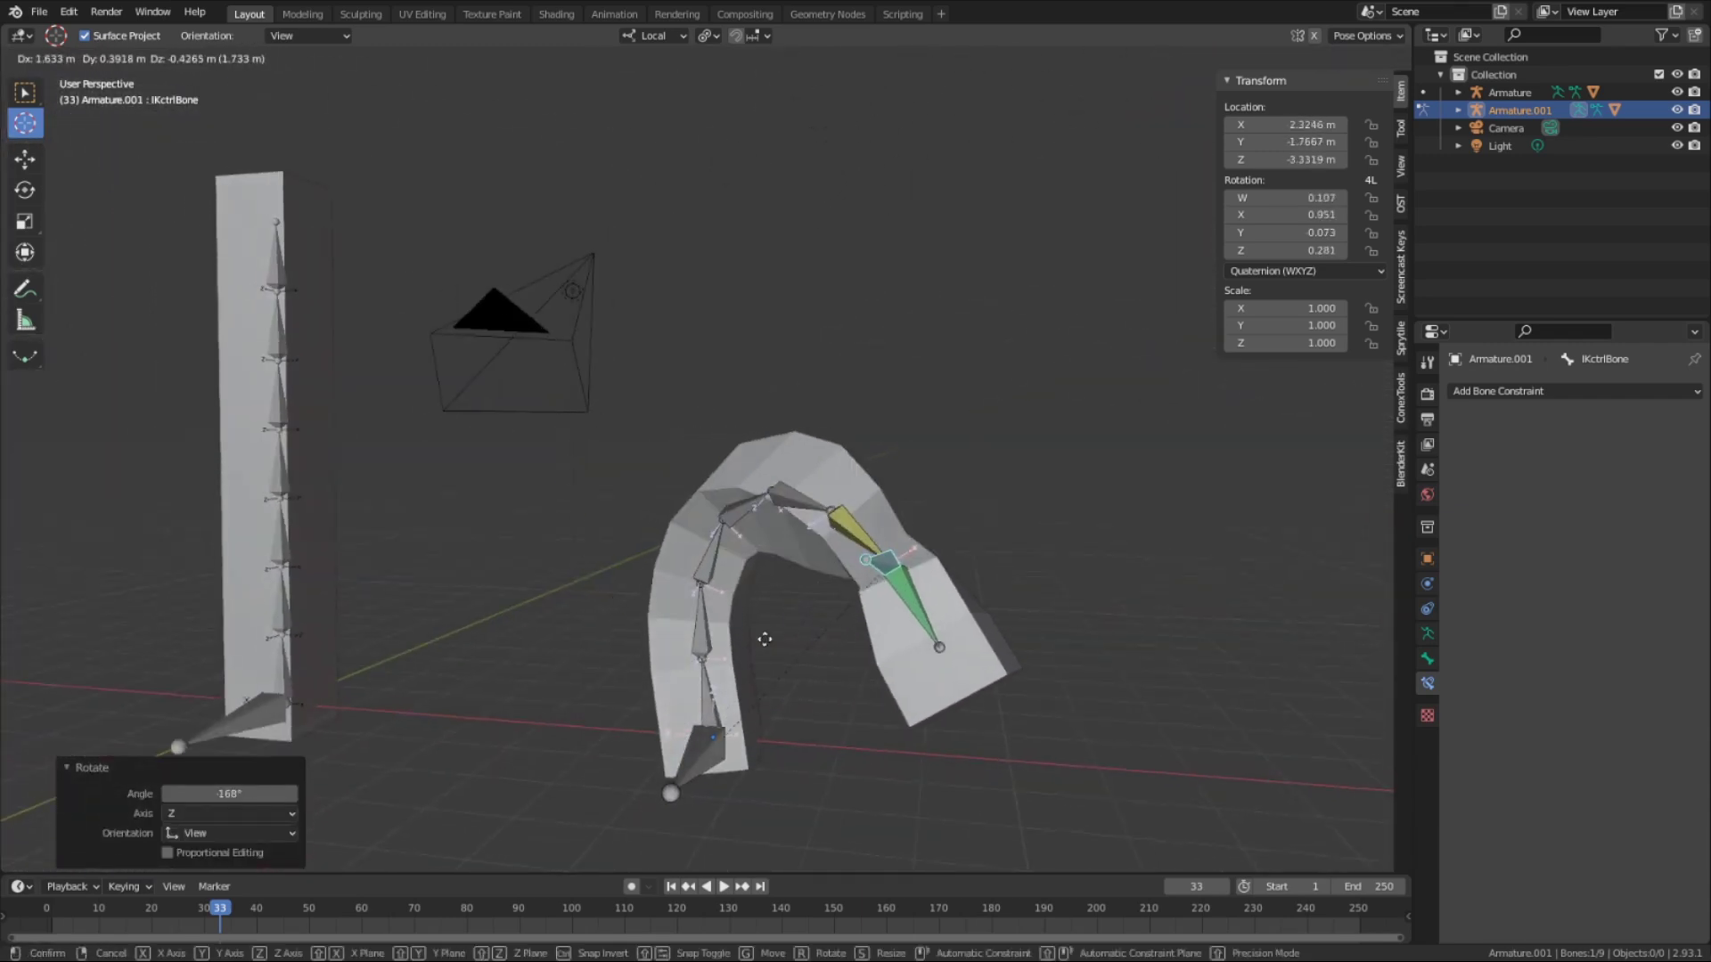
{"action": "left_click", "coordinate": [768, 655]}
{"action": "middle_click_drag", "start_coordinate": [664, 561], "coordinate": [592, 526]}
{"action": "key", "text": "r"}
{"action": "key", "text": "r"}
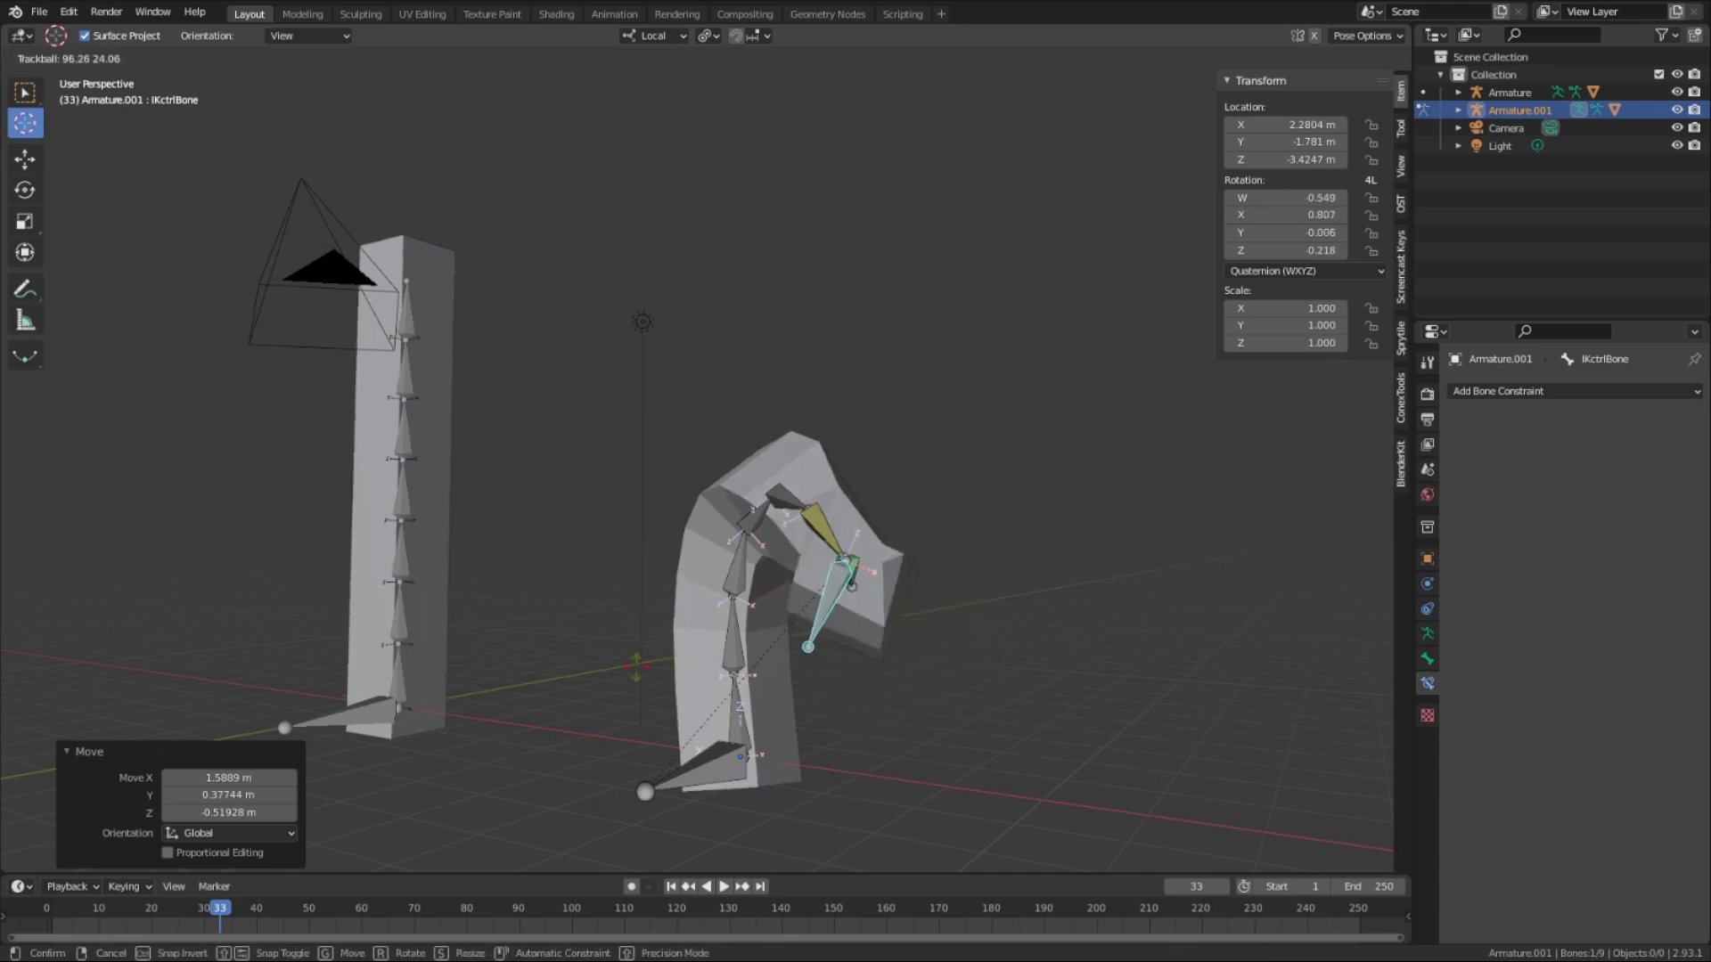
{"action": "left_click", "coordinate": [745, 629]}
{"action": "middle_click_drag", "start_coordinate": [745, 629], "coordinate": [501, 642]}
{"action": "key", "text": "a"}
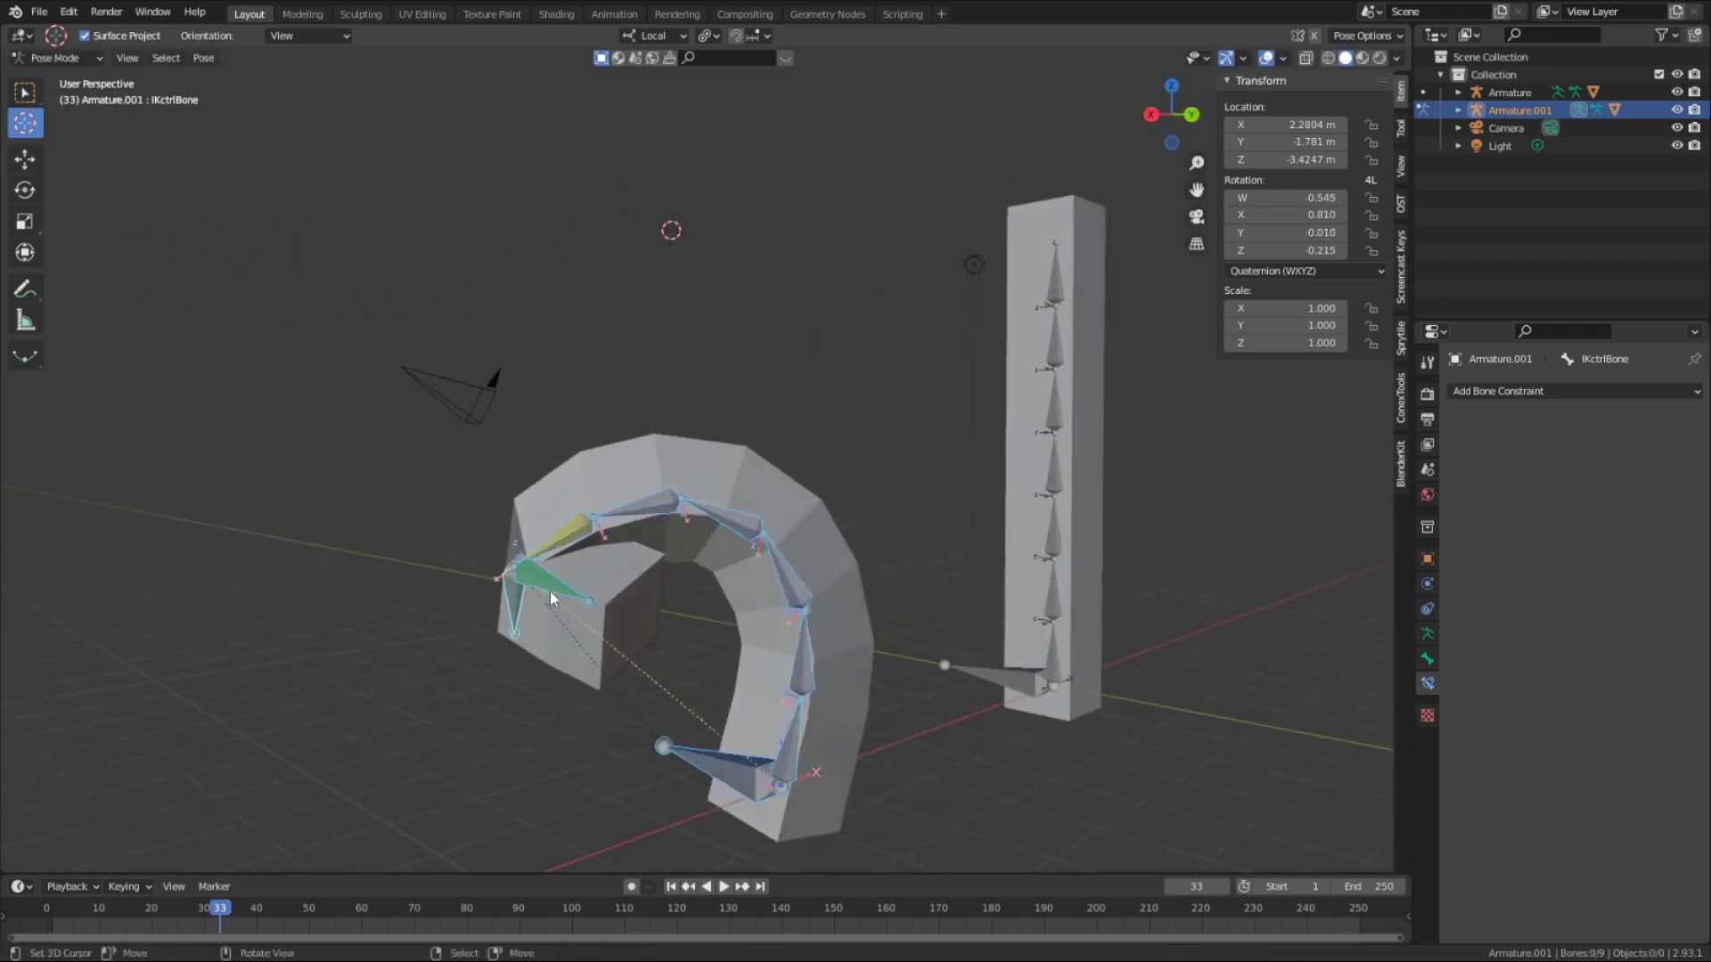
Bend the column with IKctrlBone, and try rotating several bones of the IK chain about their local Y axes
{"action": "left_click", "coordinate": [847, 476]}
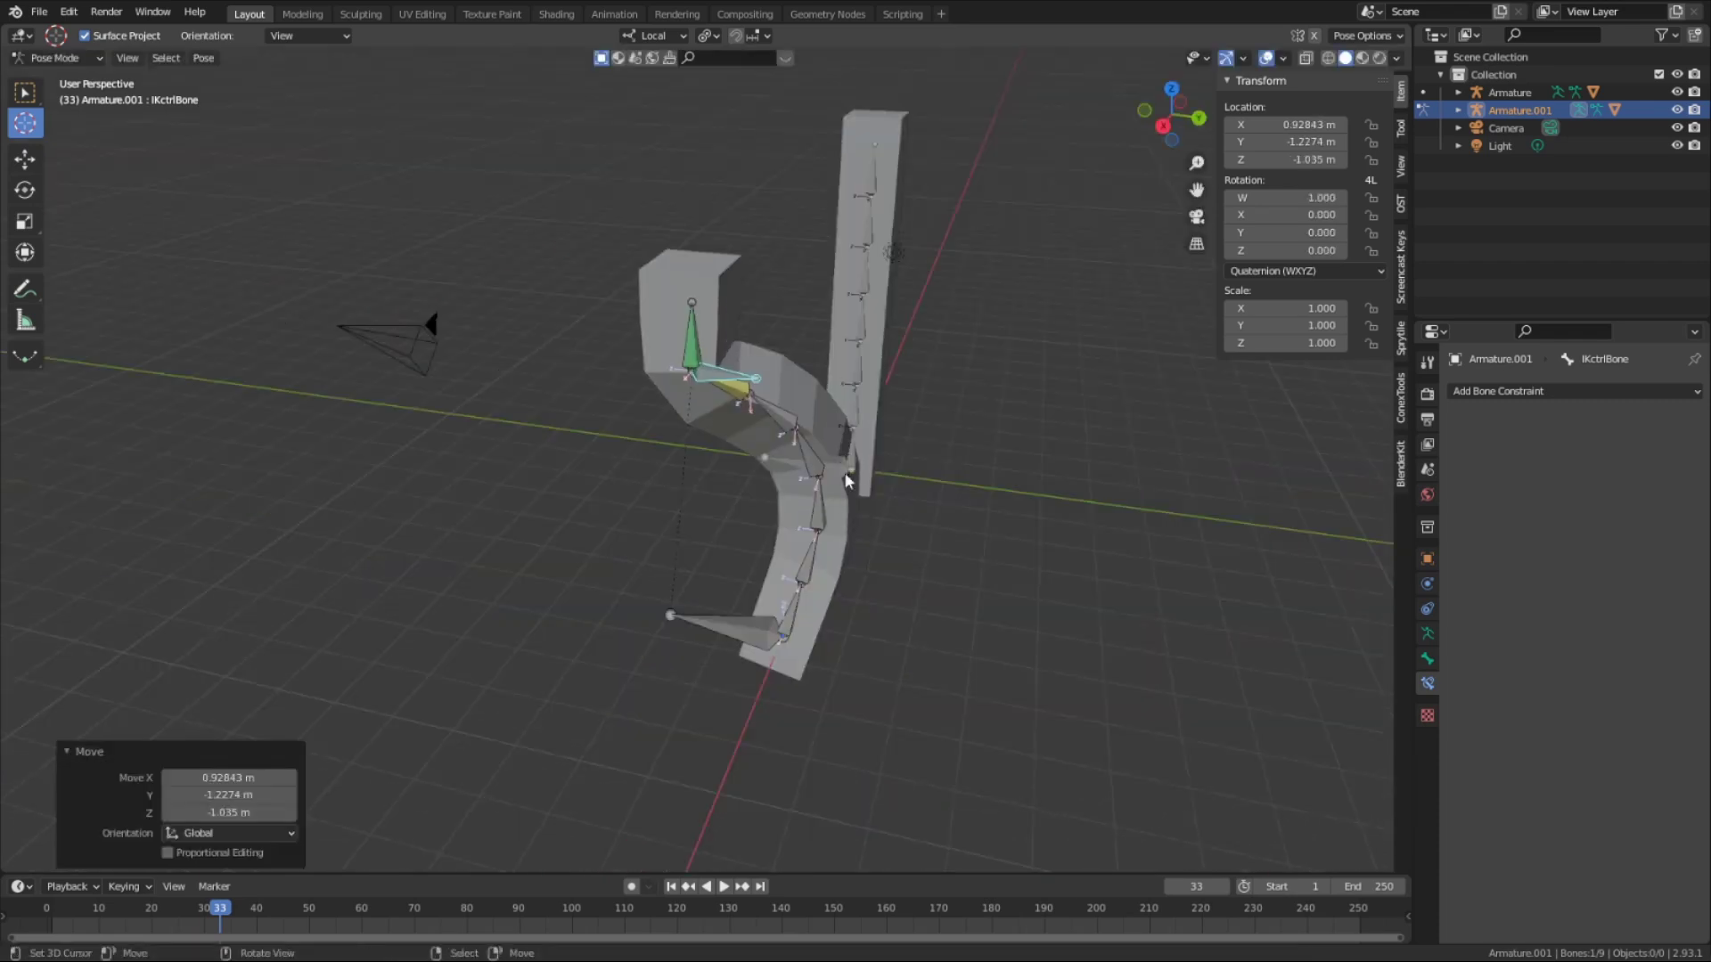
{"action": "right_click", "coordinate": [812, 526]}
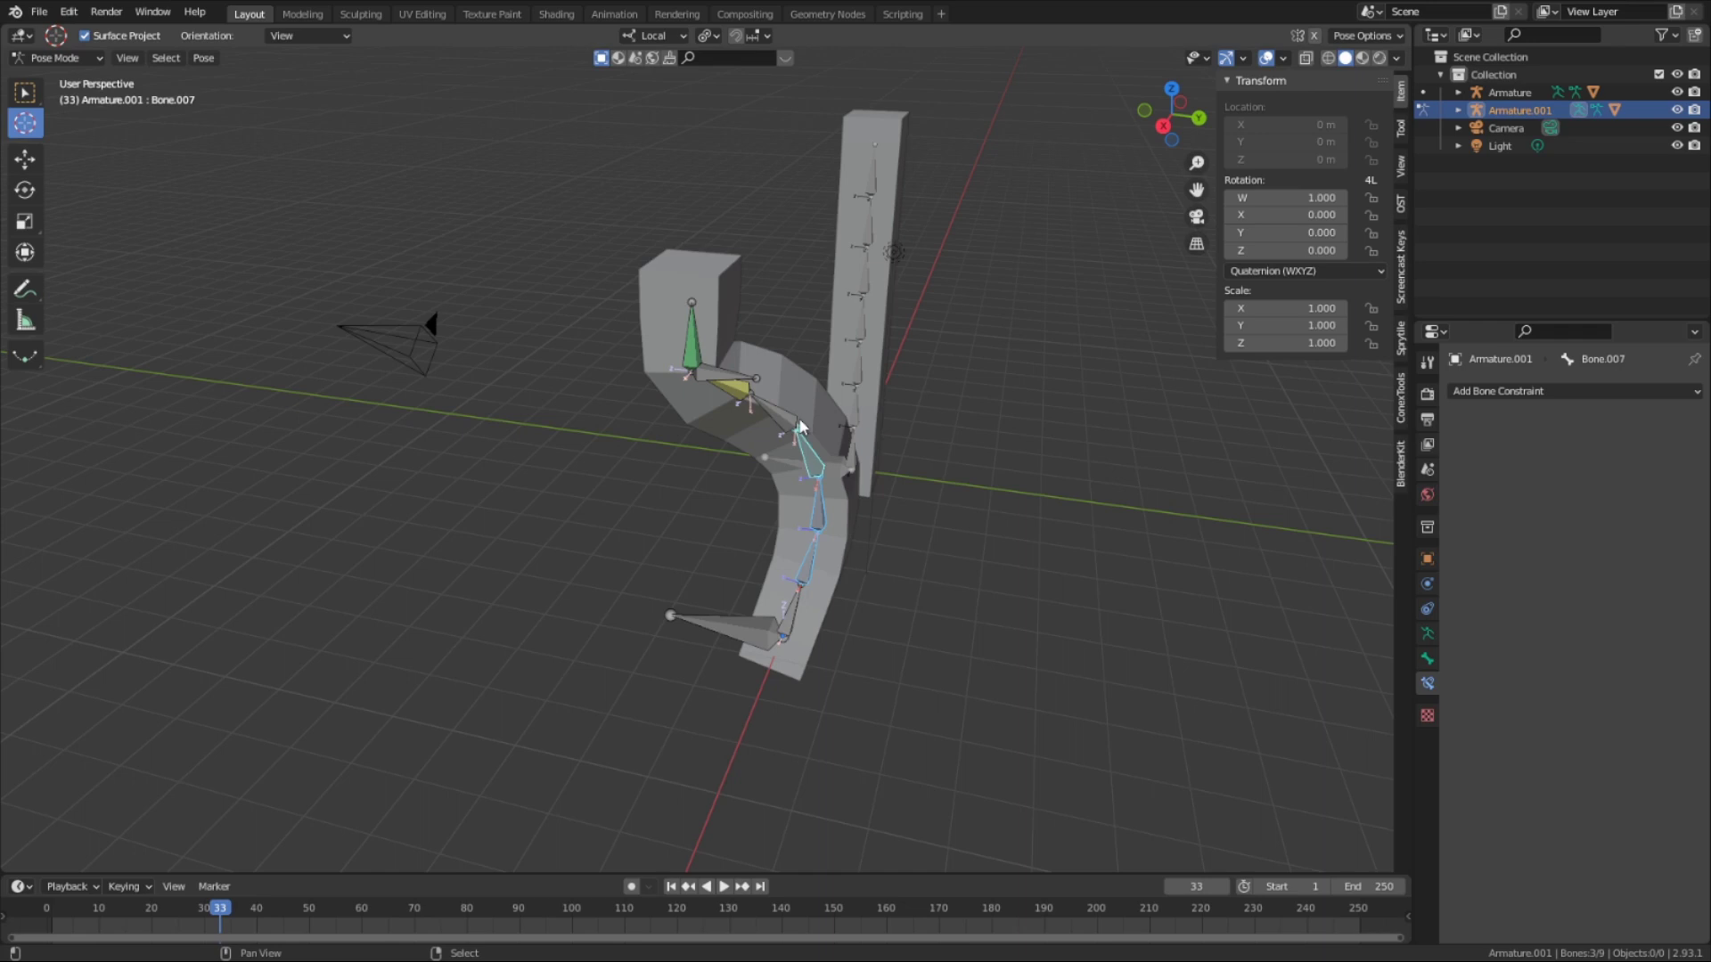
{"action": "key", "text": "r"}
{"action": "key", "text": "y"}
{"action": "key", "text": "y"}
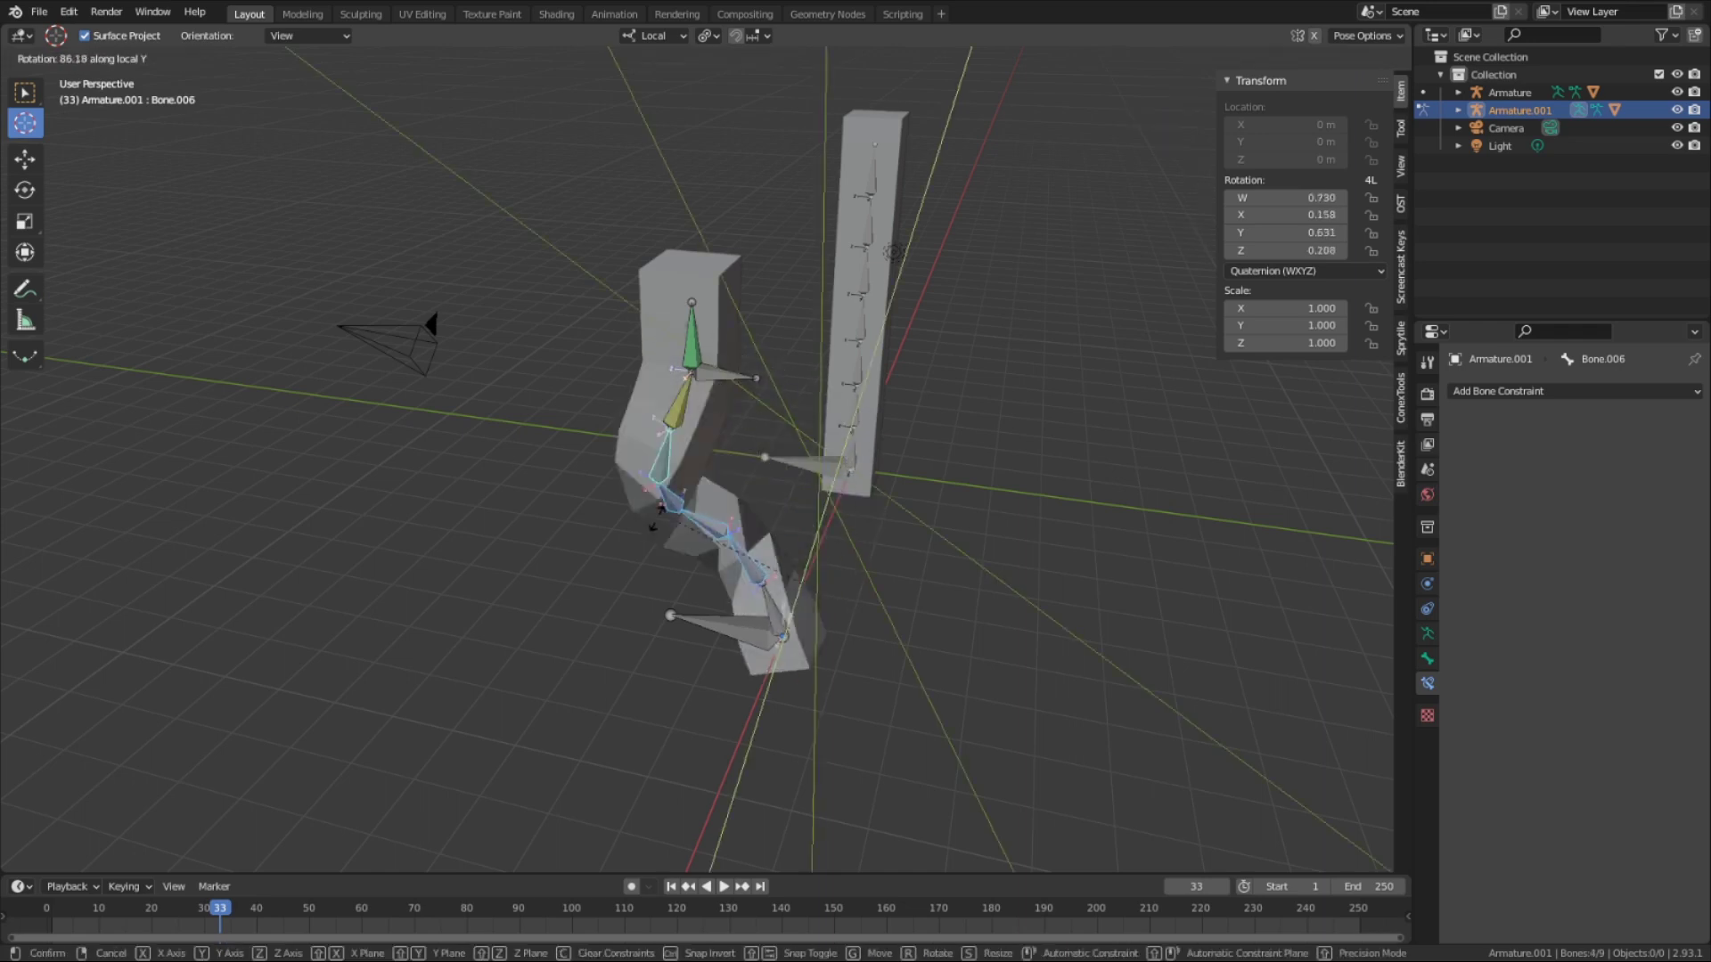
{"action": "left_click", "coordinate": [982, 547]}
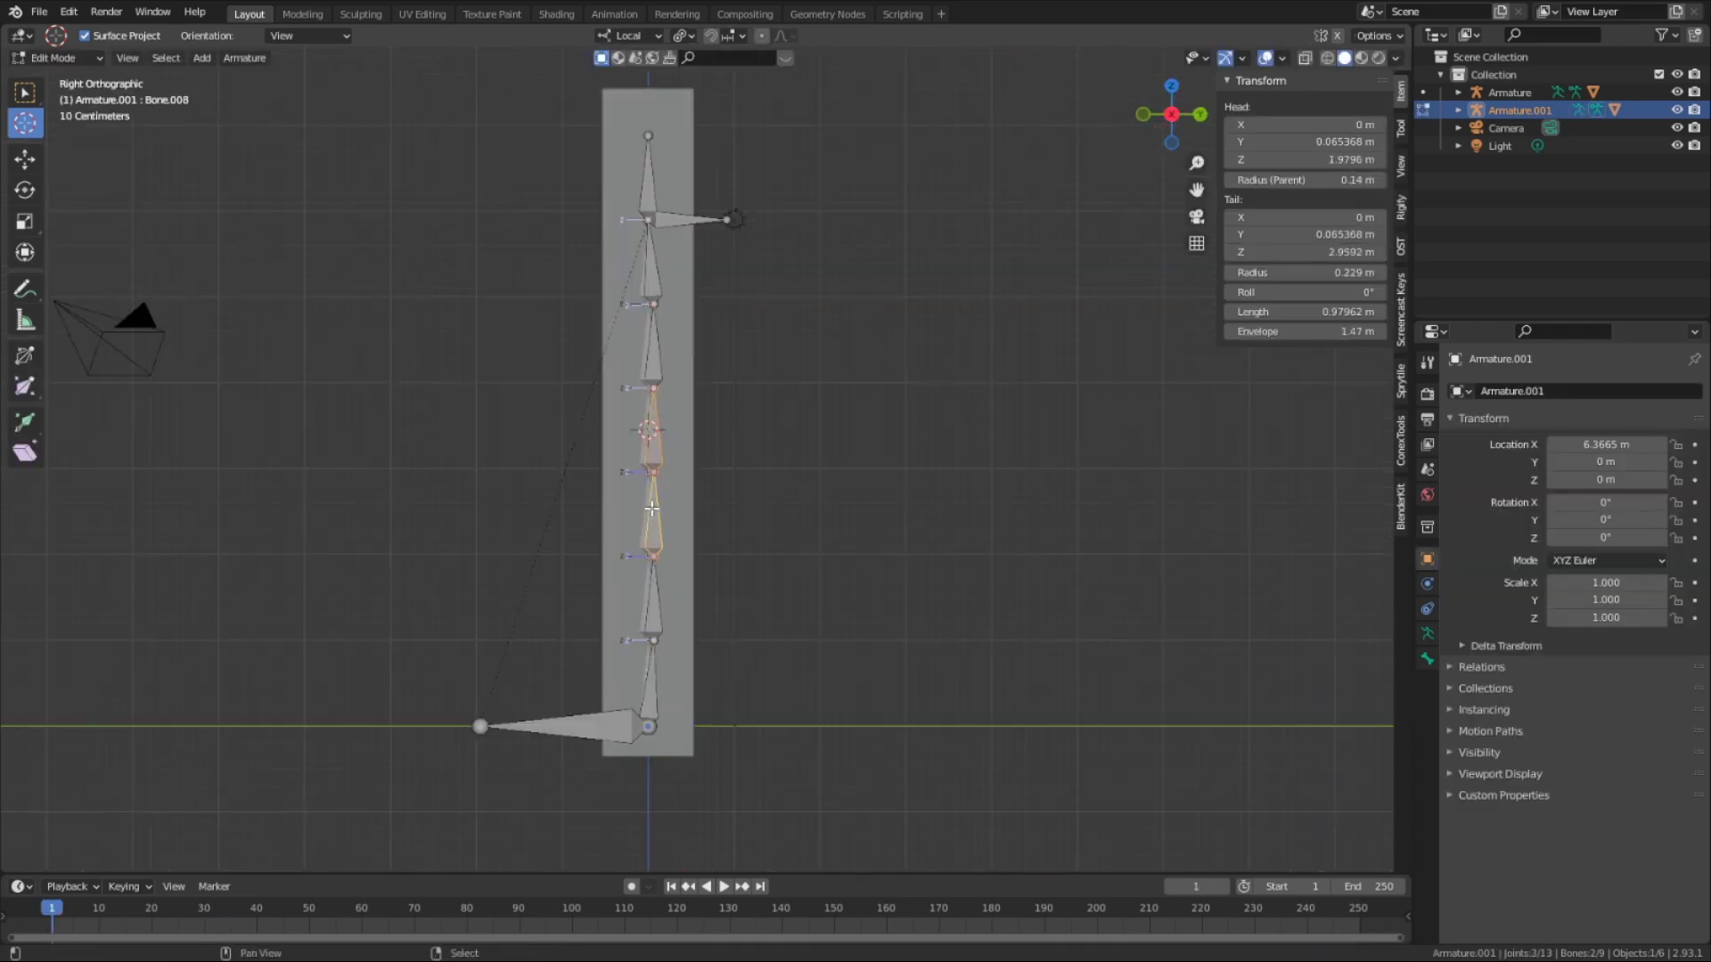
{"action": "key", "text": "g"}
{"action": "key", "text": "y"}
{"action": "key", "text": "y"}
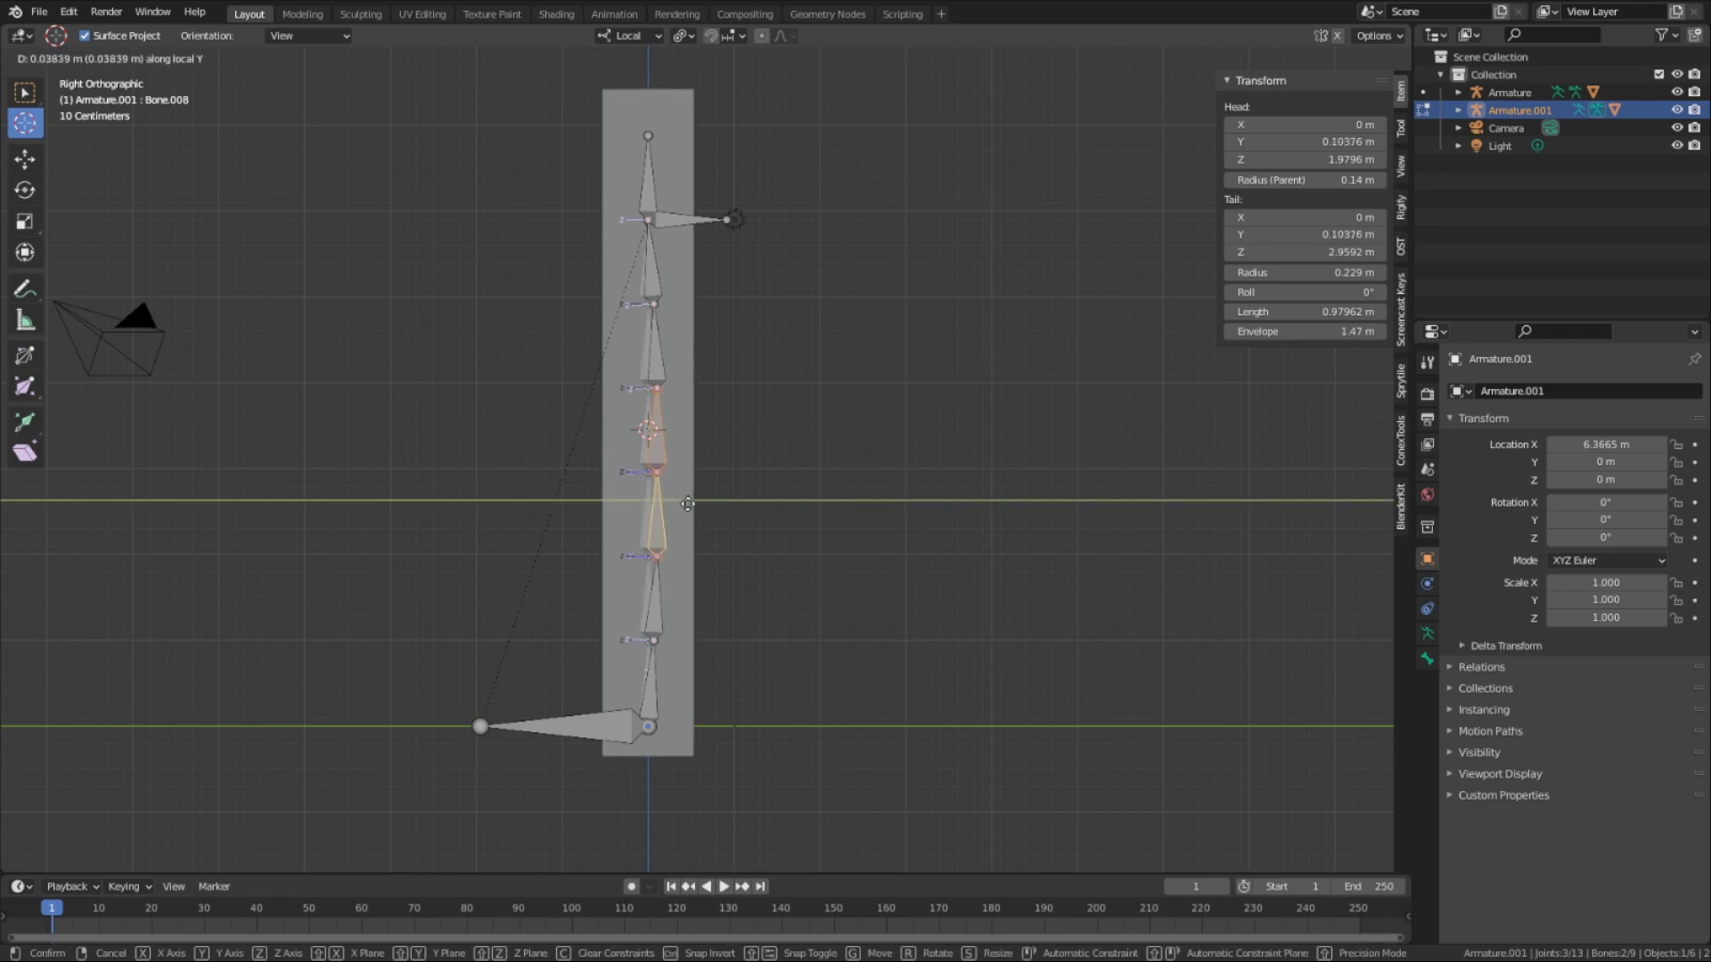
{"action": "left_click", "coordinate": [688, 504]}
{"action": "key", "text": "ctrl+z"}
Shift the middle of the bone chain slightly along local Y to pre-bend it, and test it by moving IKctrlBone
{"action": "key", "text": "g"}
{"action": "key", "text": "y"}
{"action": "key", "text": "y"}
{"action": "left_click", "coordinate": [677, 478]}
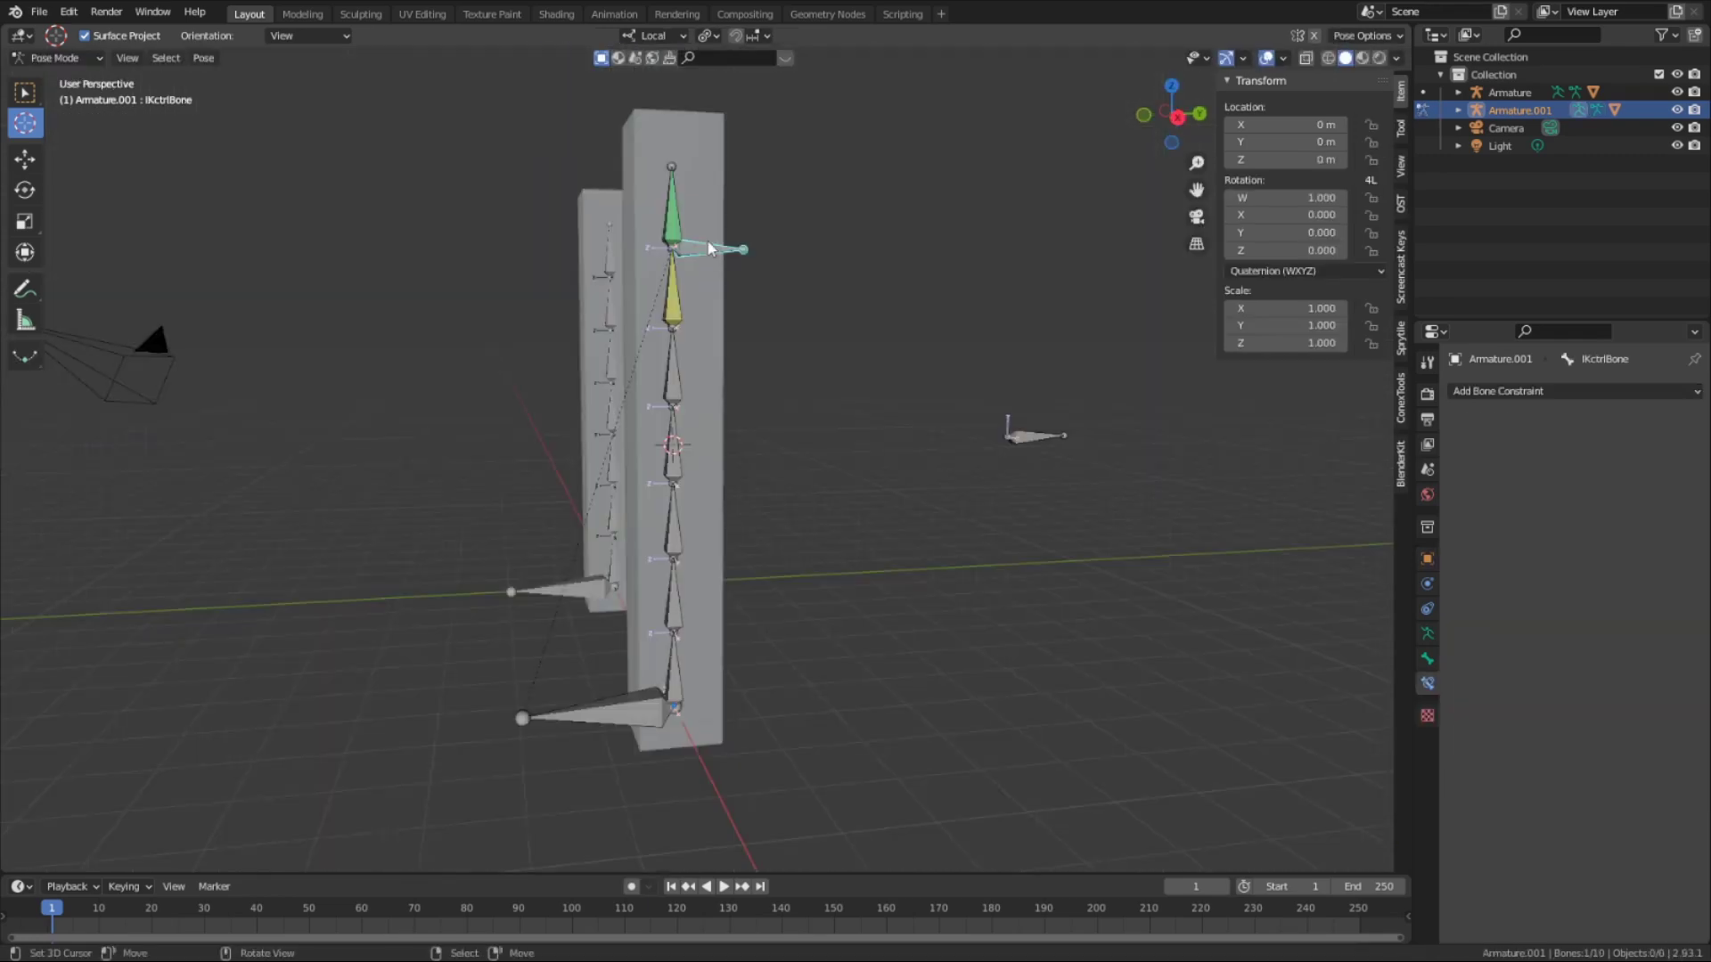
{"action": "key", "text": "g"}
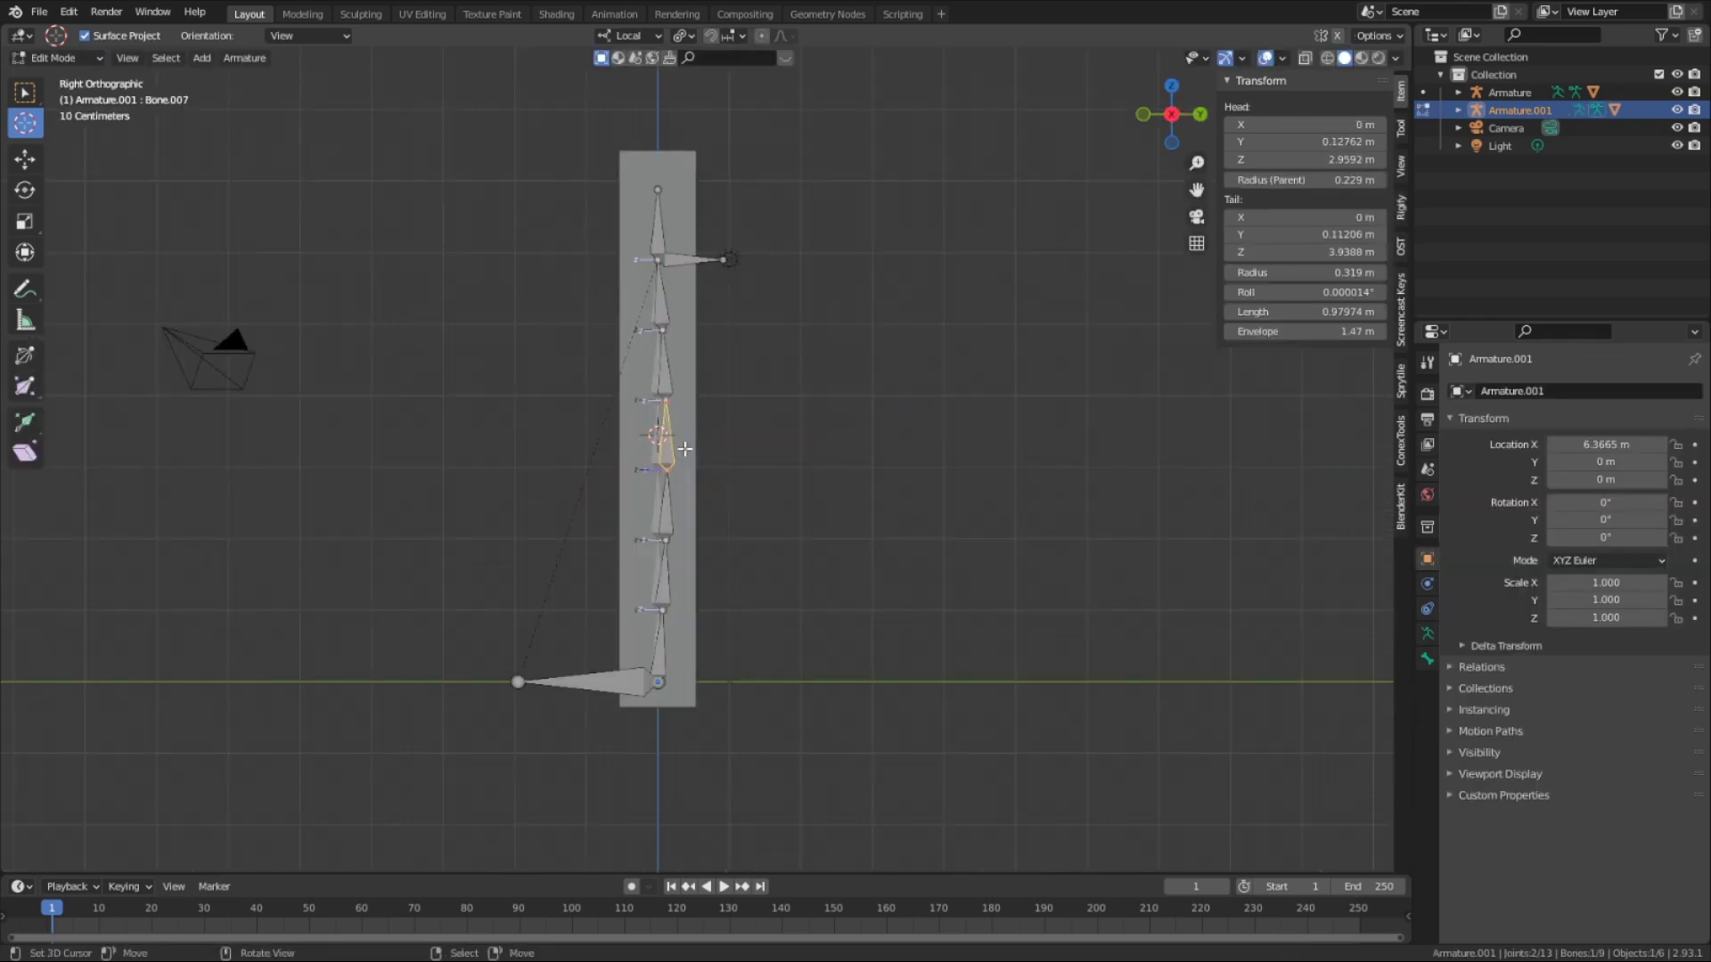
Extrude a bone about 0.5 m long along local Y from the joint at the middle of the chain
{"action": "scroll", "coordinate": [684, 448], "scroll_direction": "up", "scroll_amount": 4}
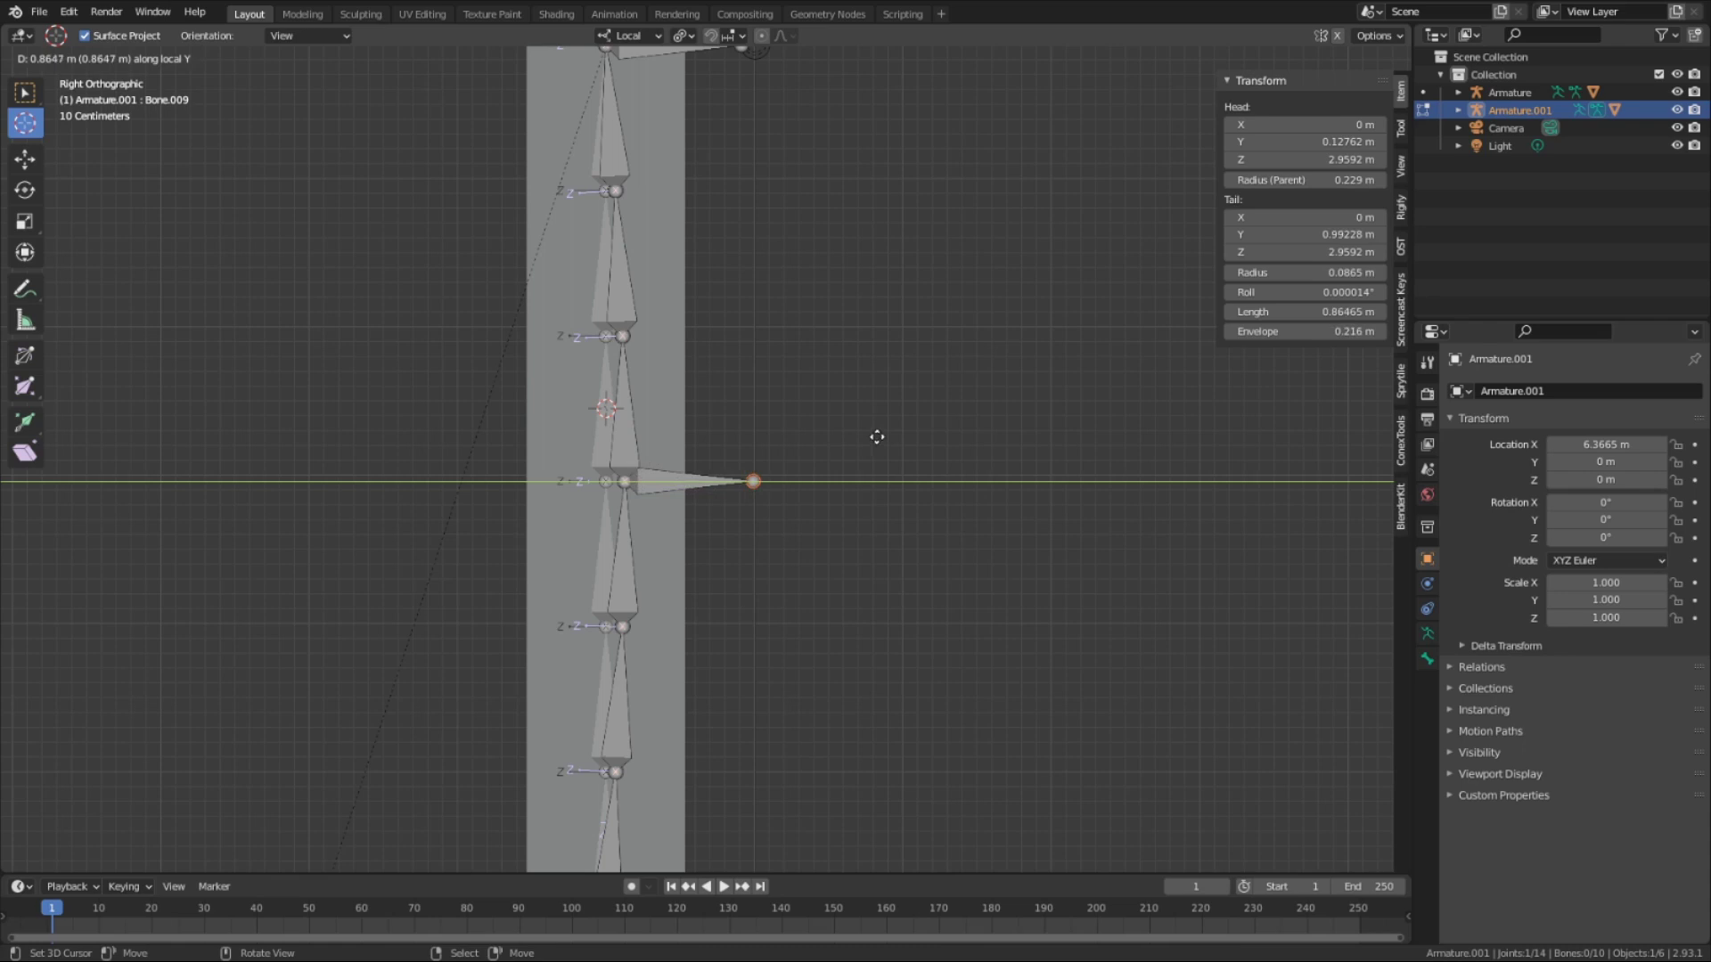
{"action": "left_click", "coordinate": [824, 445]}
{"action": "left_click", "coordinate": [669, 484]}
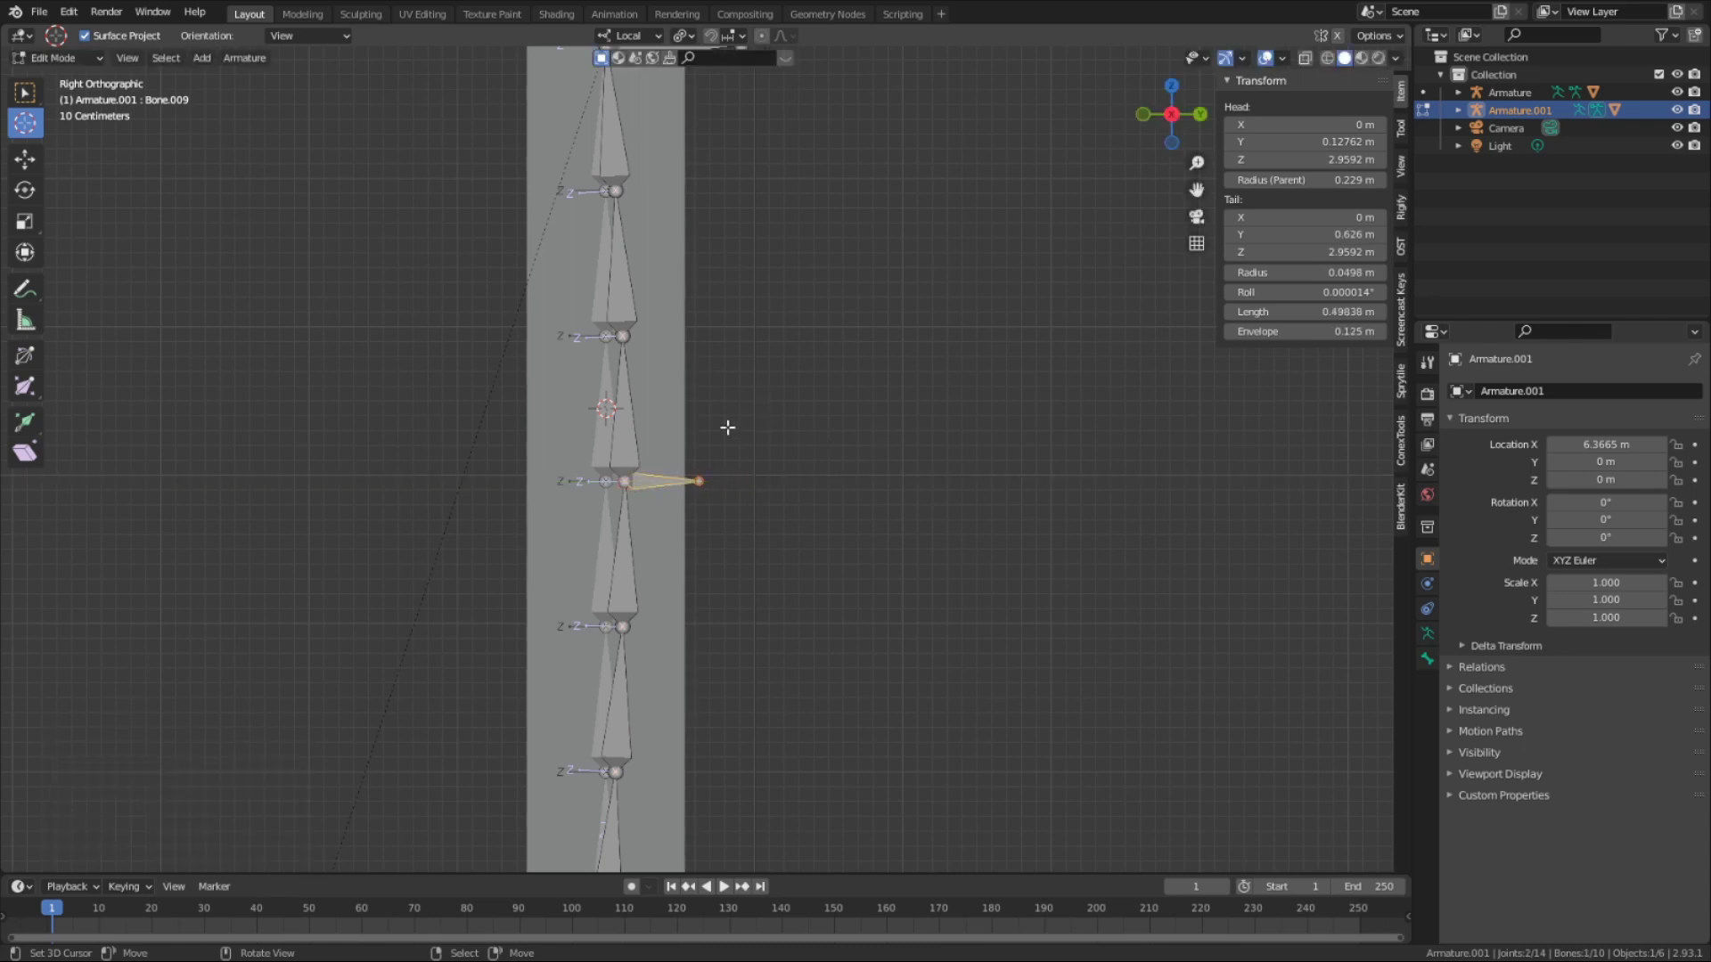
Move the extruded bone well away from the column along Y, and parent it to the root bone
{"action": "key", "text": "g"}
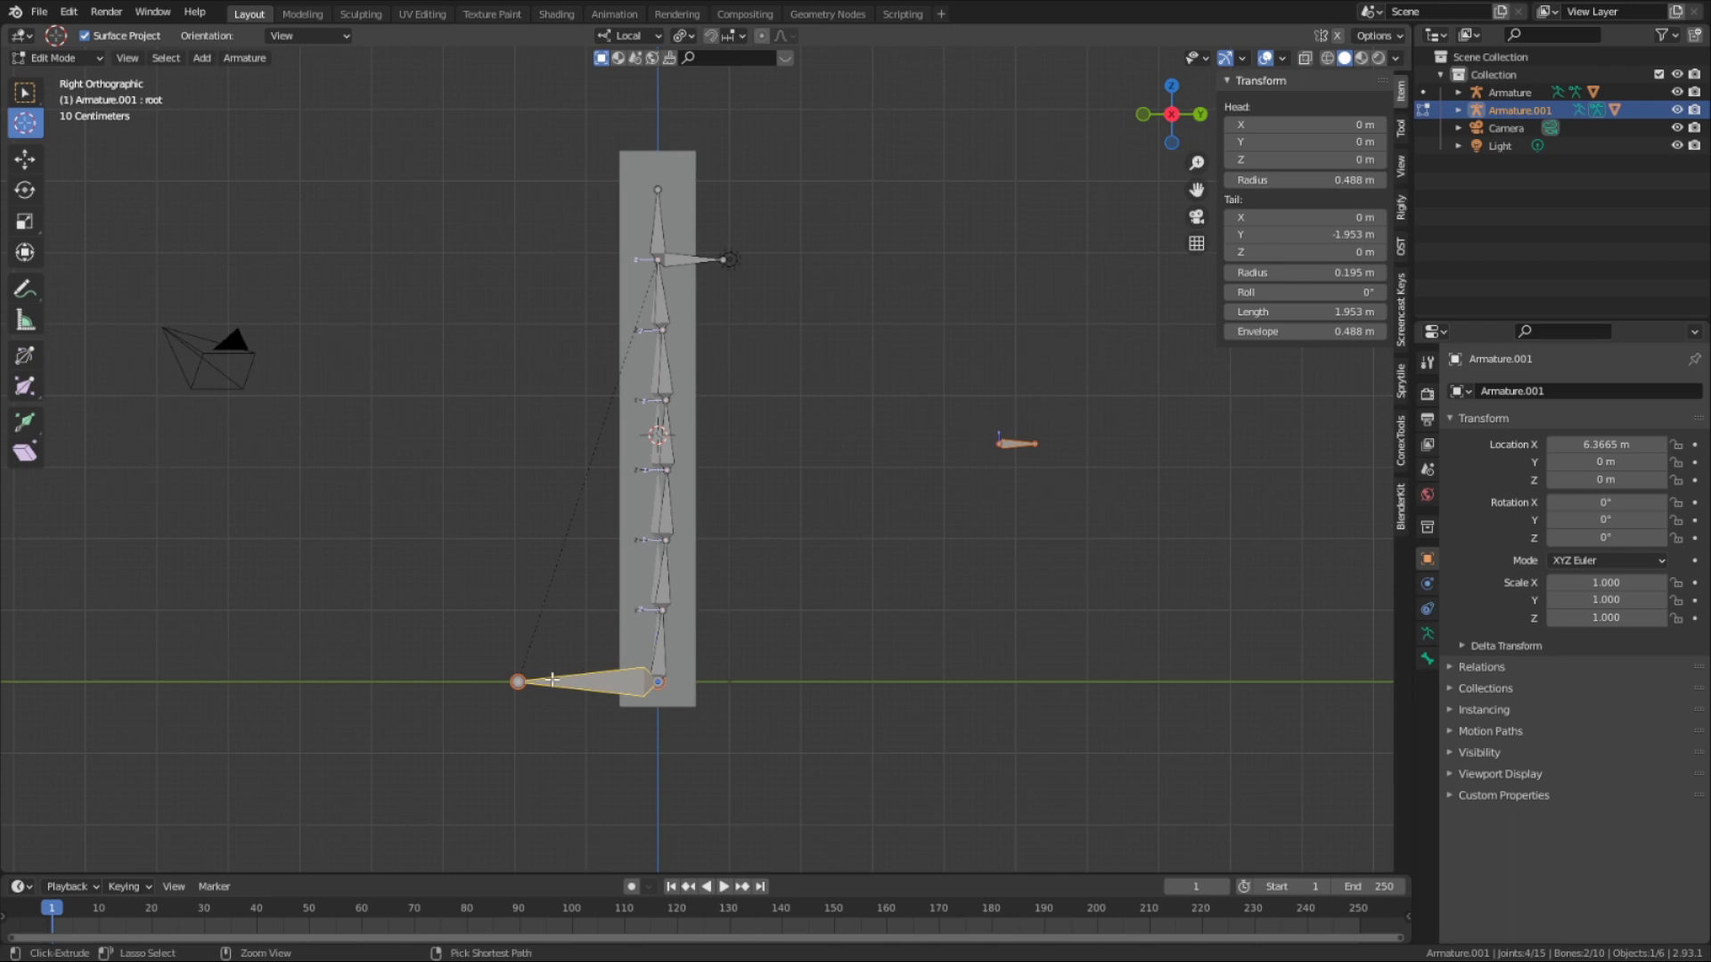
{"action": "left_click", "coordinate": [554, 682]}
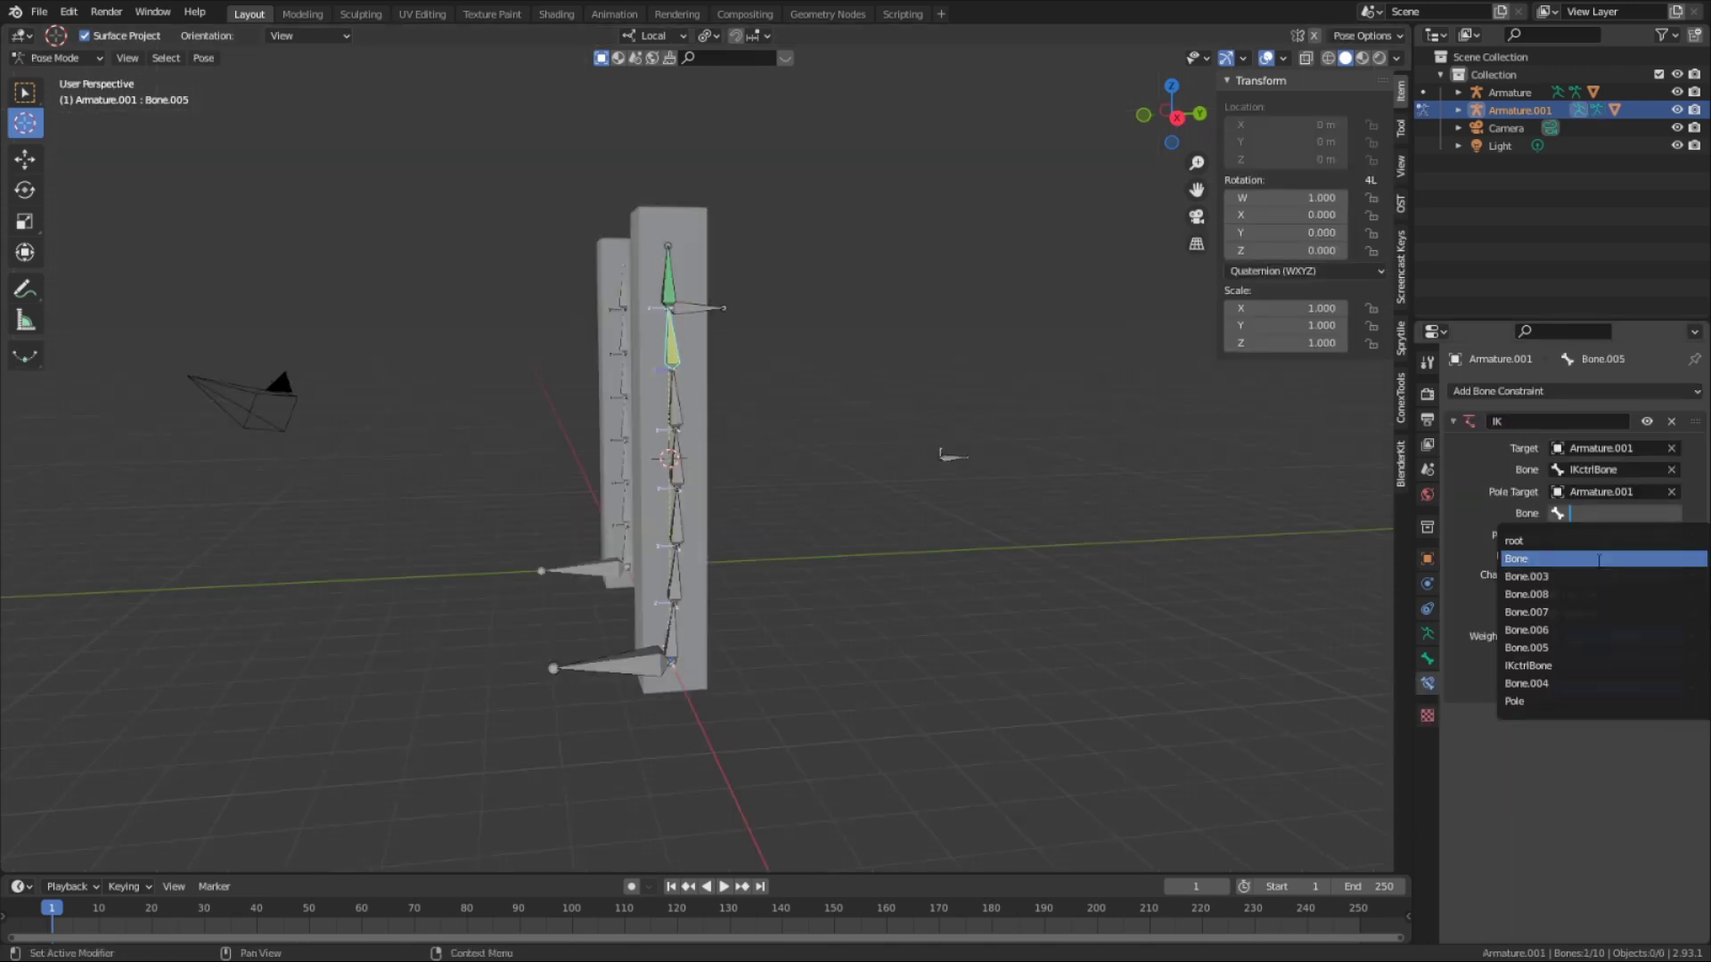
Set the IK constraint's pole target to Armature.001 with Pole as its bone, and lower the Pole Angle until the column is untwisted
{"action": "key", "text": "Return"}
{"action": "middle_click_drag", "start_coordinate": [728, 400], "coordinate": [614, 482]}
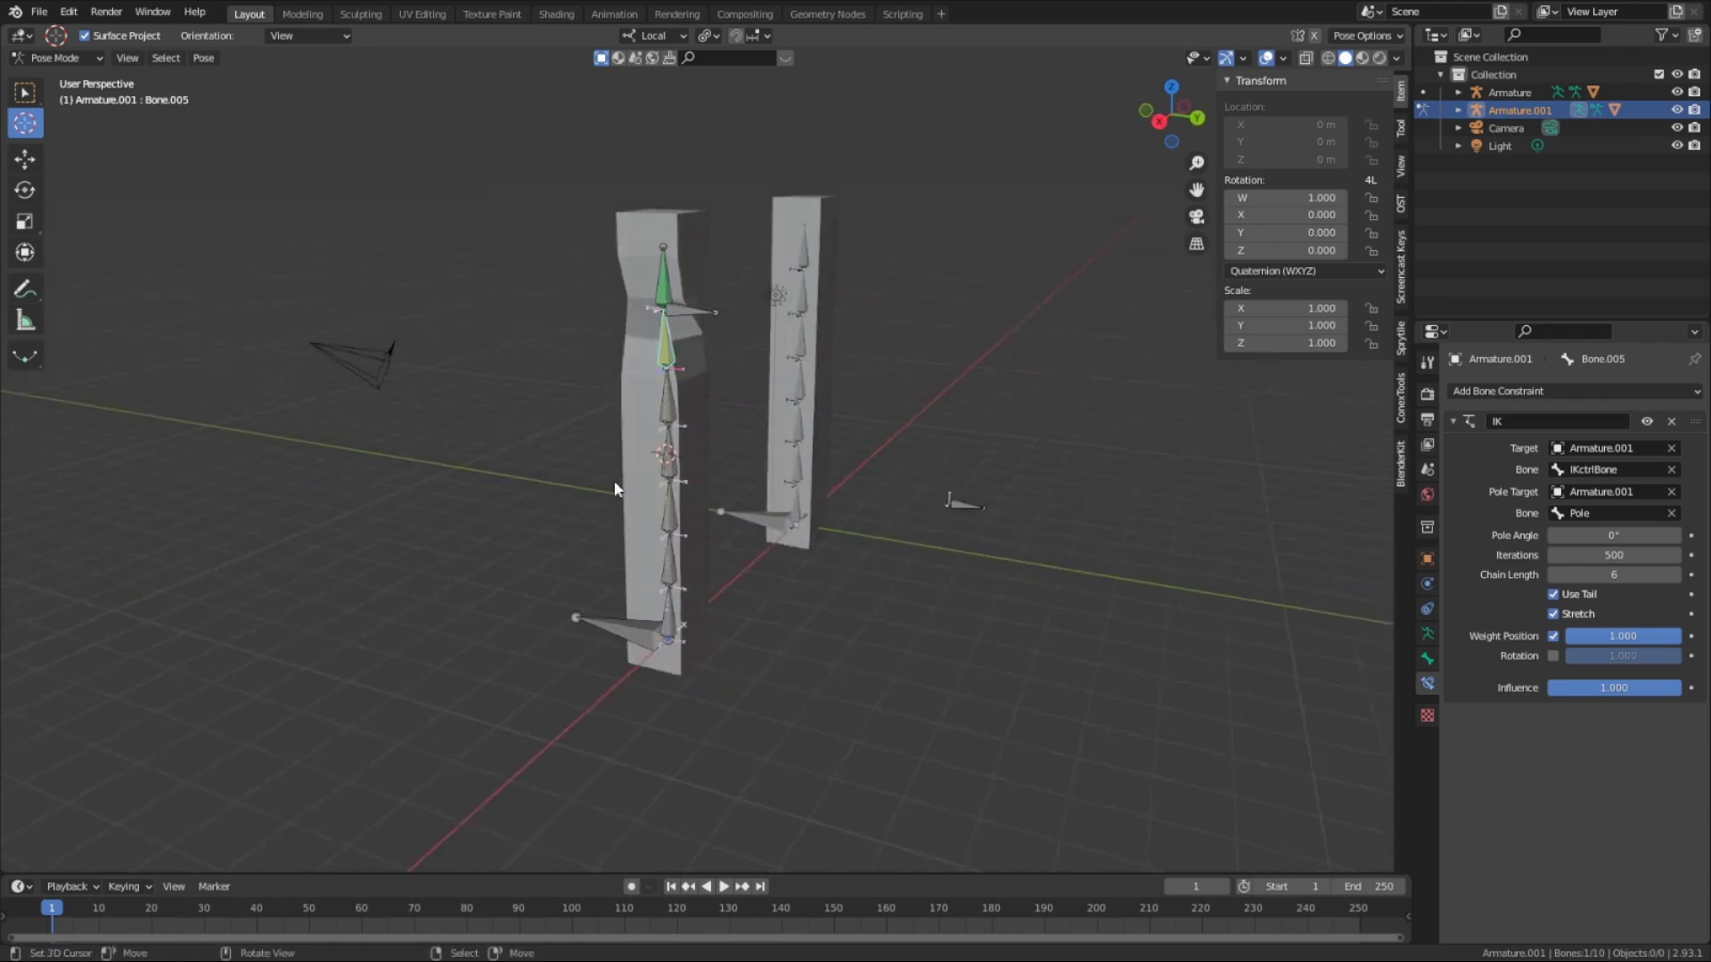
{"action": "scroll", "coordinate": [724, 397], "scroll_direction": "up", "scroll_amount": 5}
{"action": "middle_click_drag", "start_coordinate": [800, 521], "coordinate": [746, 602], "text": "shift"}
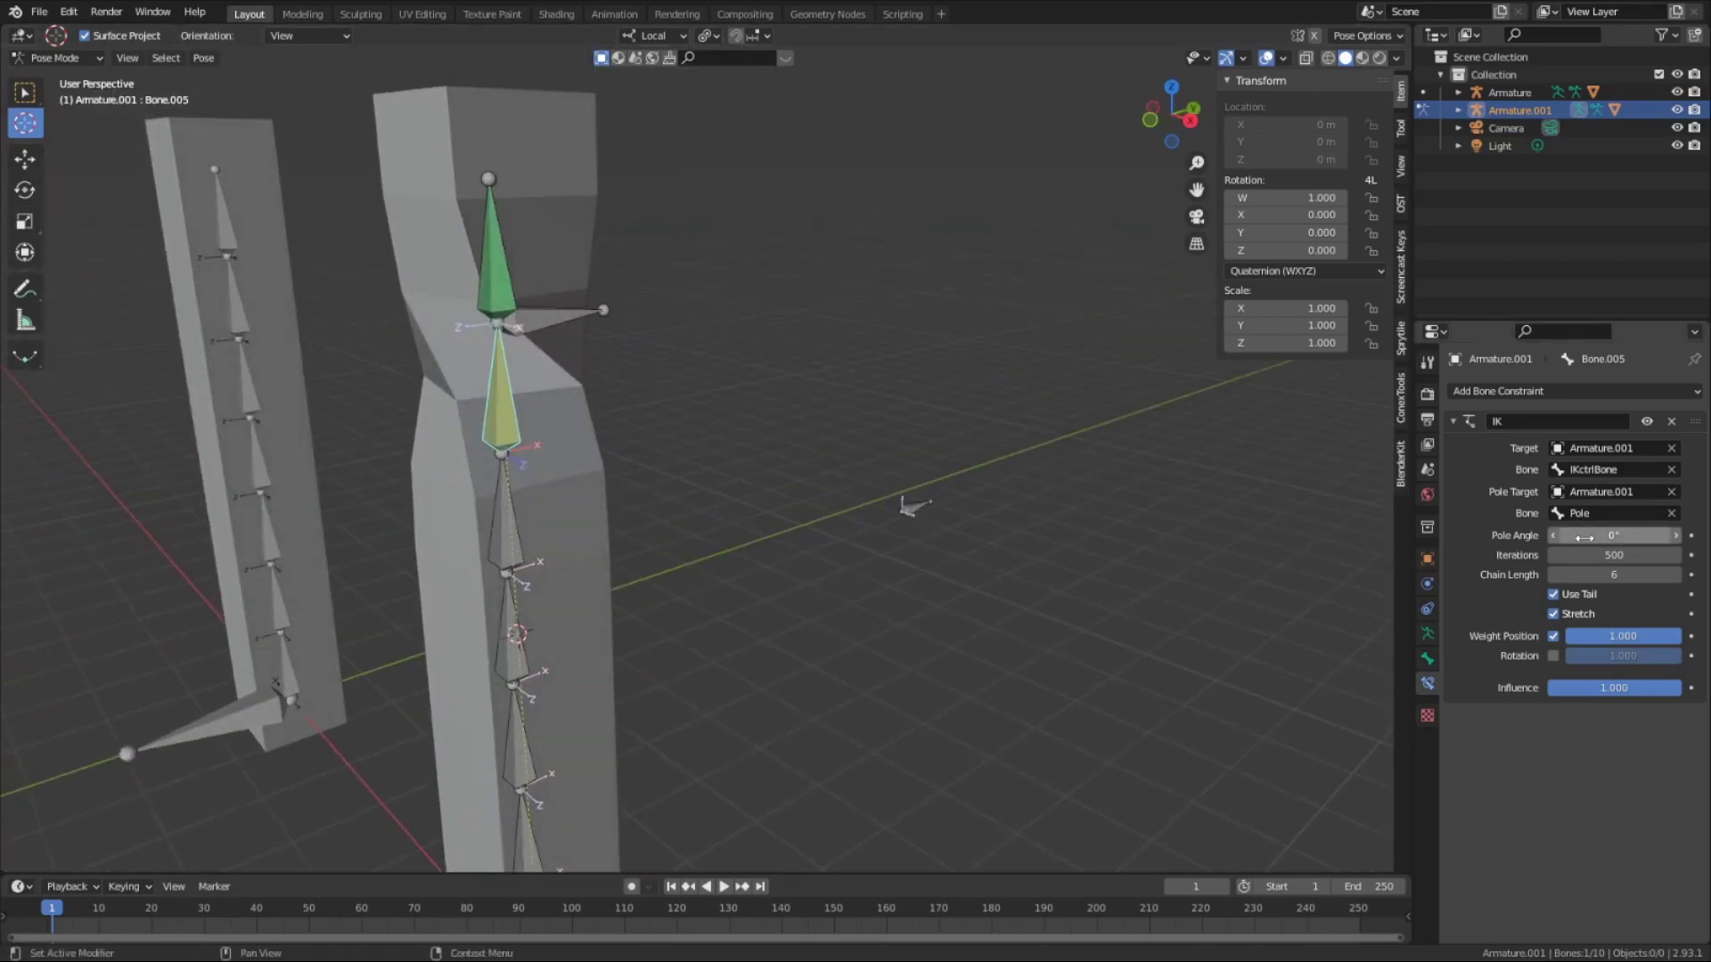
{"action": "left_click_drag", "start_coordinate": [1613, 534], "coordinate": [1560, 535]}
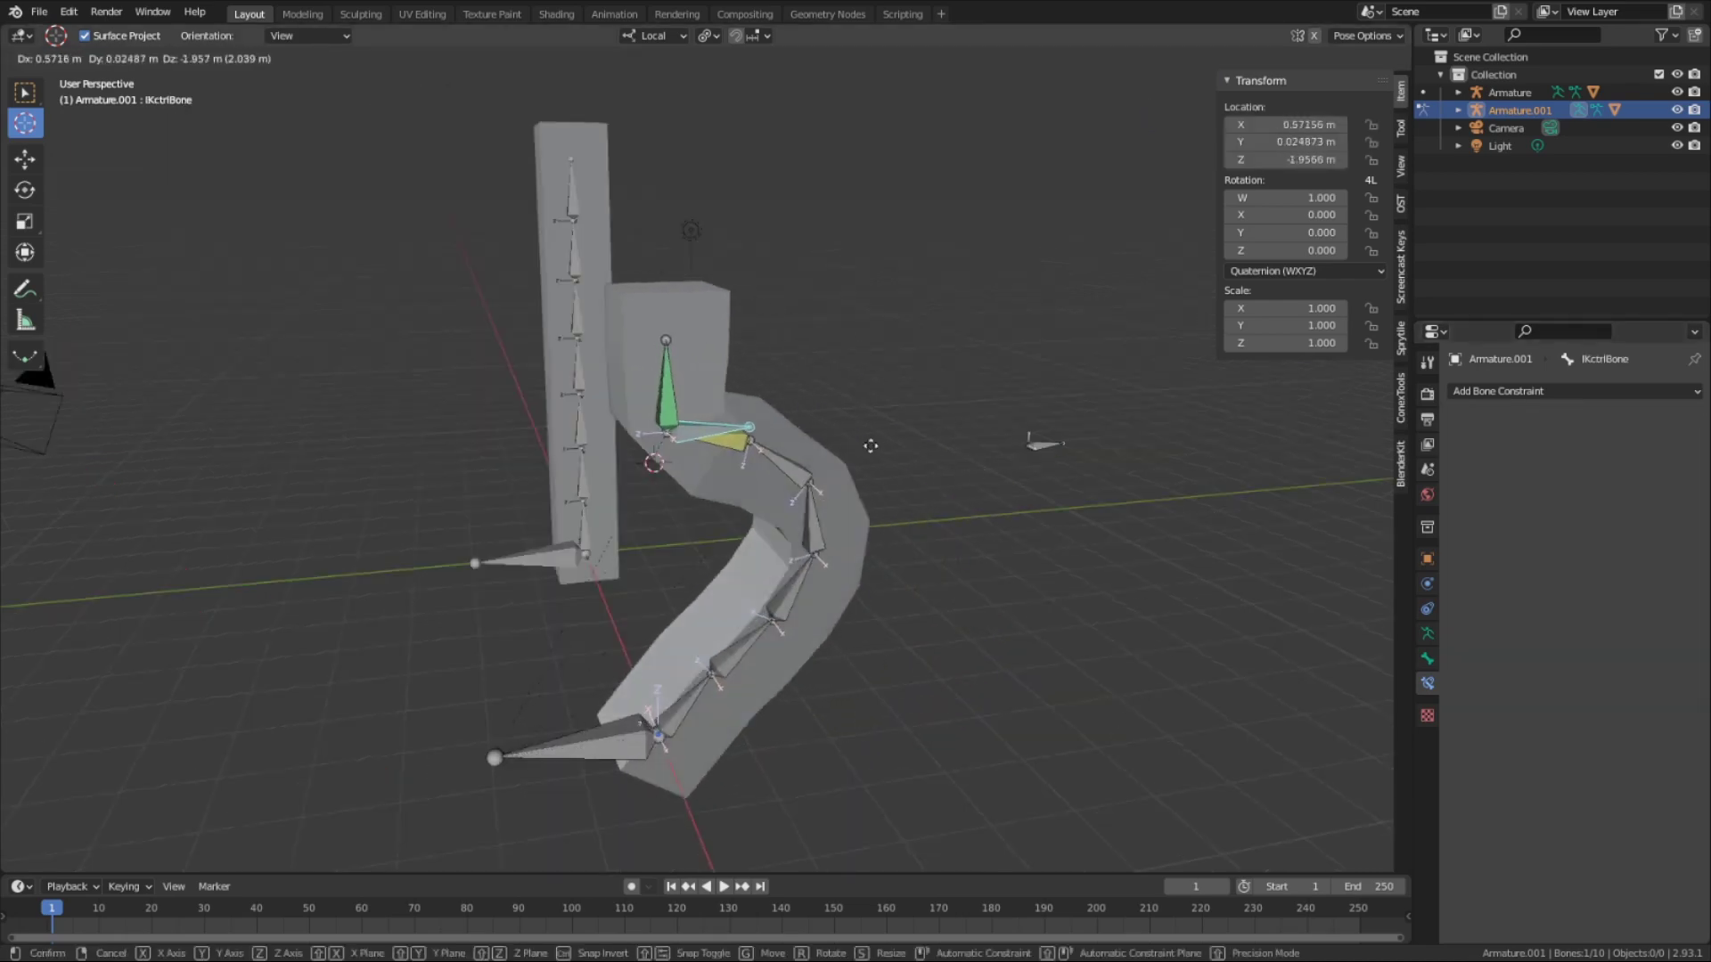
Test the pole-constrained rig by moving IKctrlBone freely to different positions around the column
{"action": "left_click", "coordinate": [763, 531]}
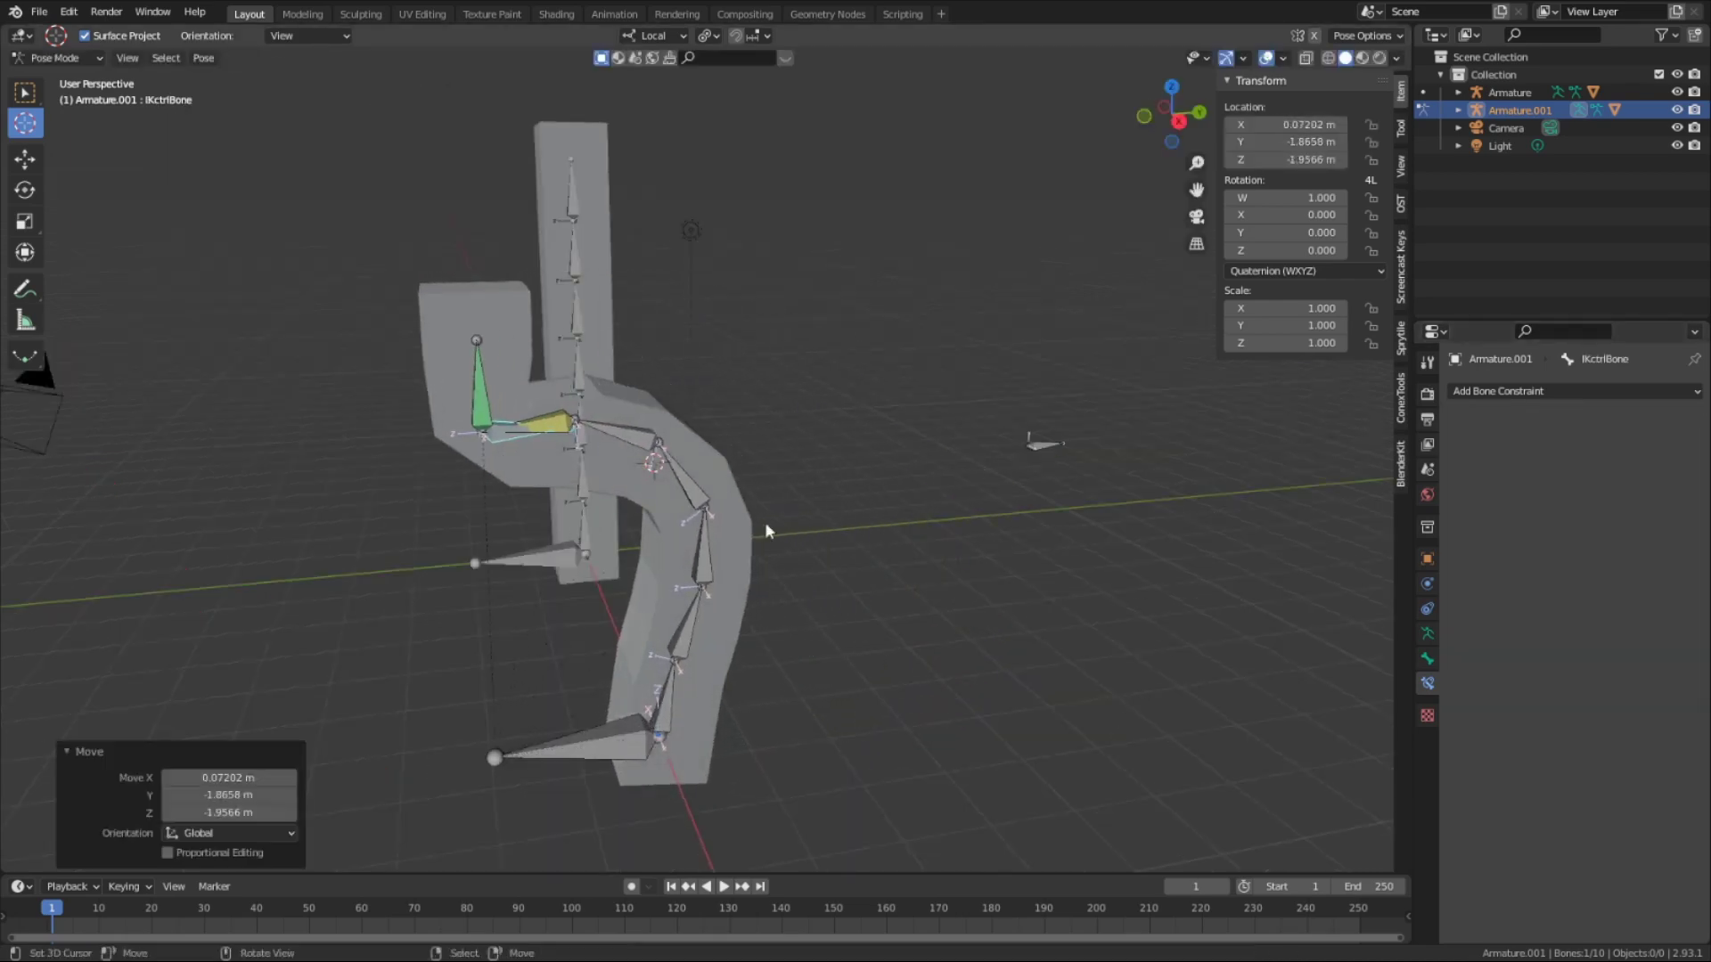
{"action": "middle_click_drag", "start_coordinate": [764, 531], "coordinate": [940, 698]}
{"action": "key", "text": "g"}
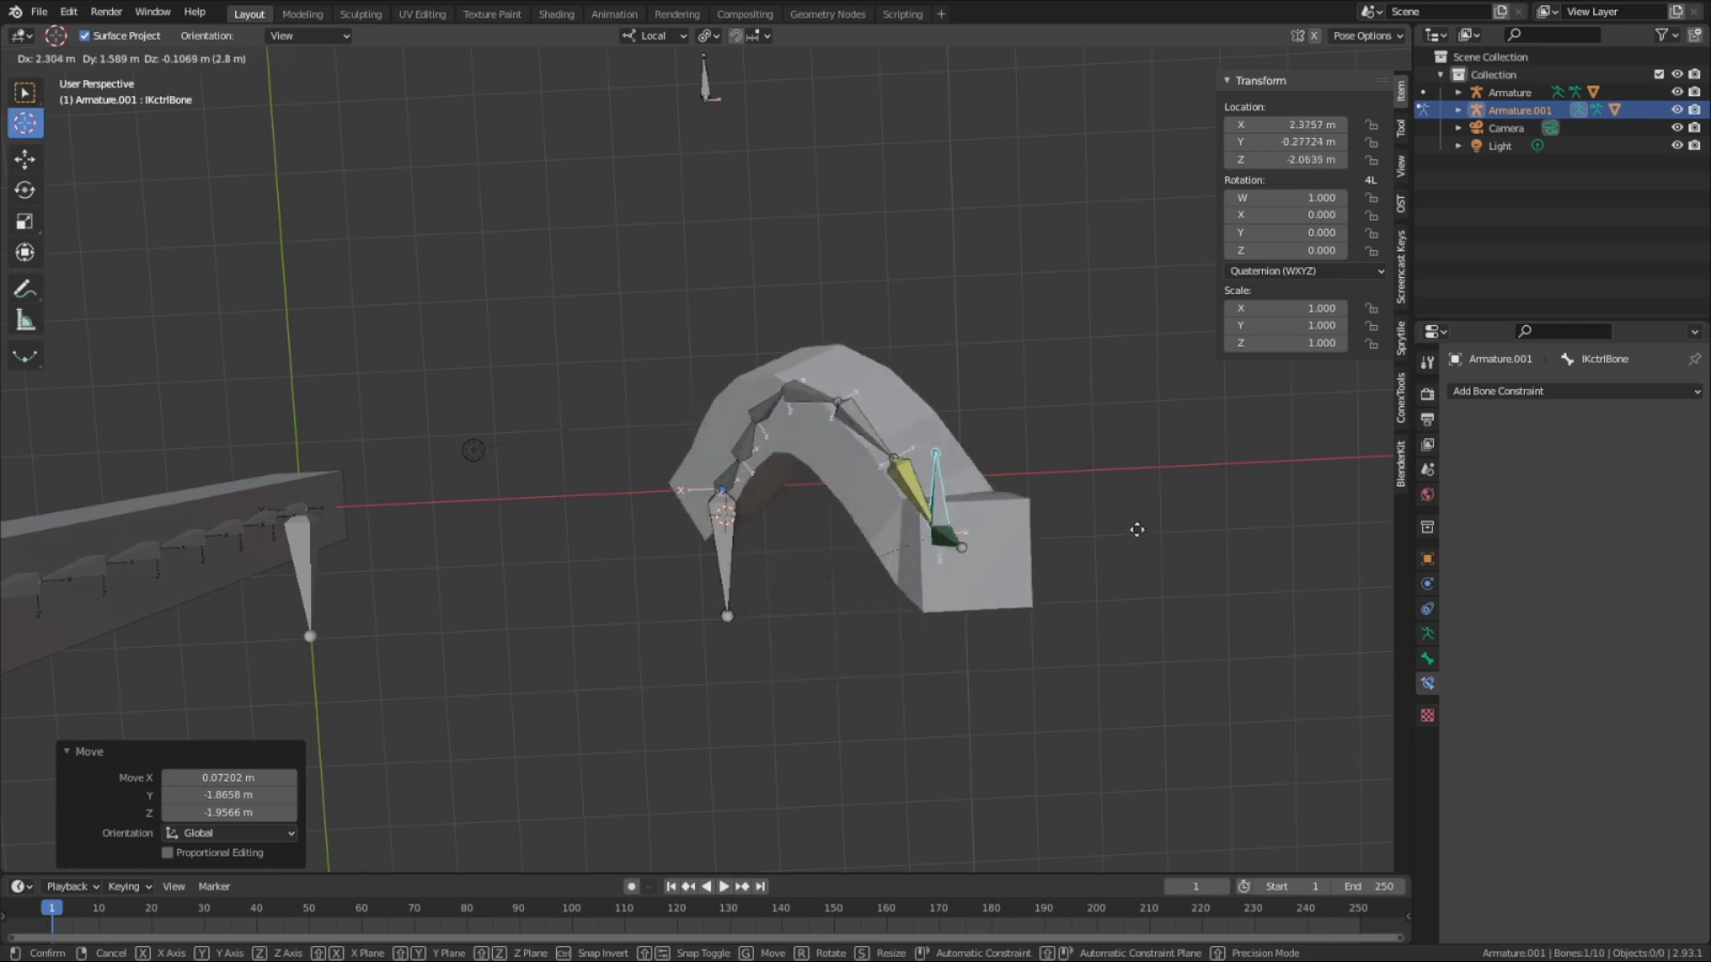
{"action": "left_click", "coordinate": [599, 488]}
{"action": "middle_click_drag", "start_coordinate": [600, 487], "coordinate": [605, 334]}
Test the column's bending direction by moving the Pole bone to different positions around it
{"action": "right_click", "coordinate": [710, 316]}
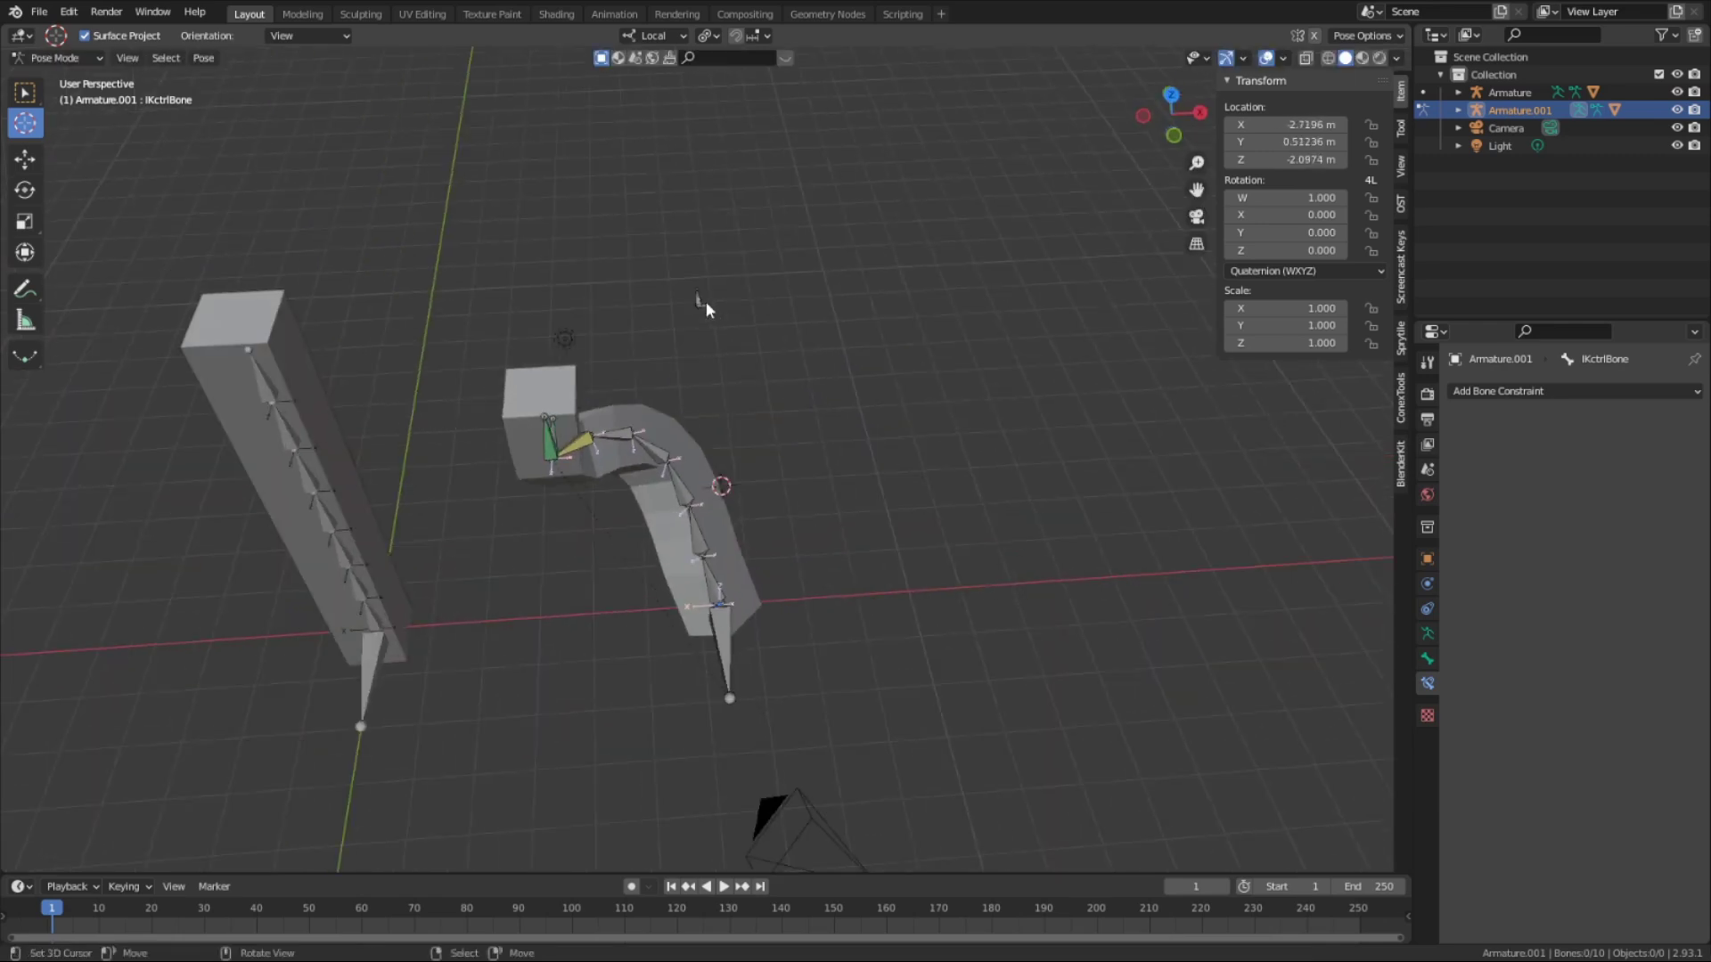
{"action": "right_click", "coordinate": [703, 304]}
{"action": "middle_click_drag", "start_coordinate": [703, 304], "coordinate": [736, 298]}
{"action": "key", "text": "g"}
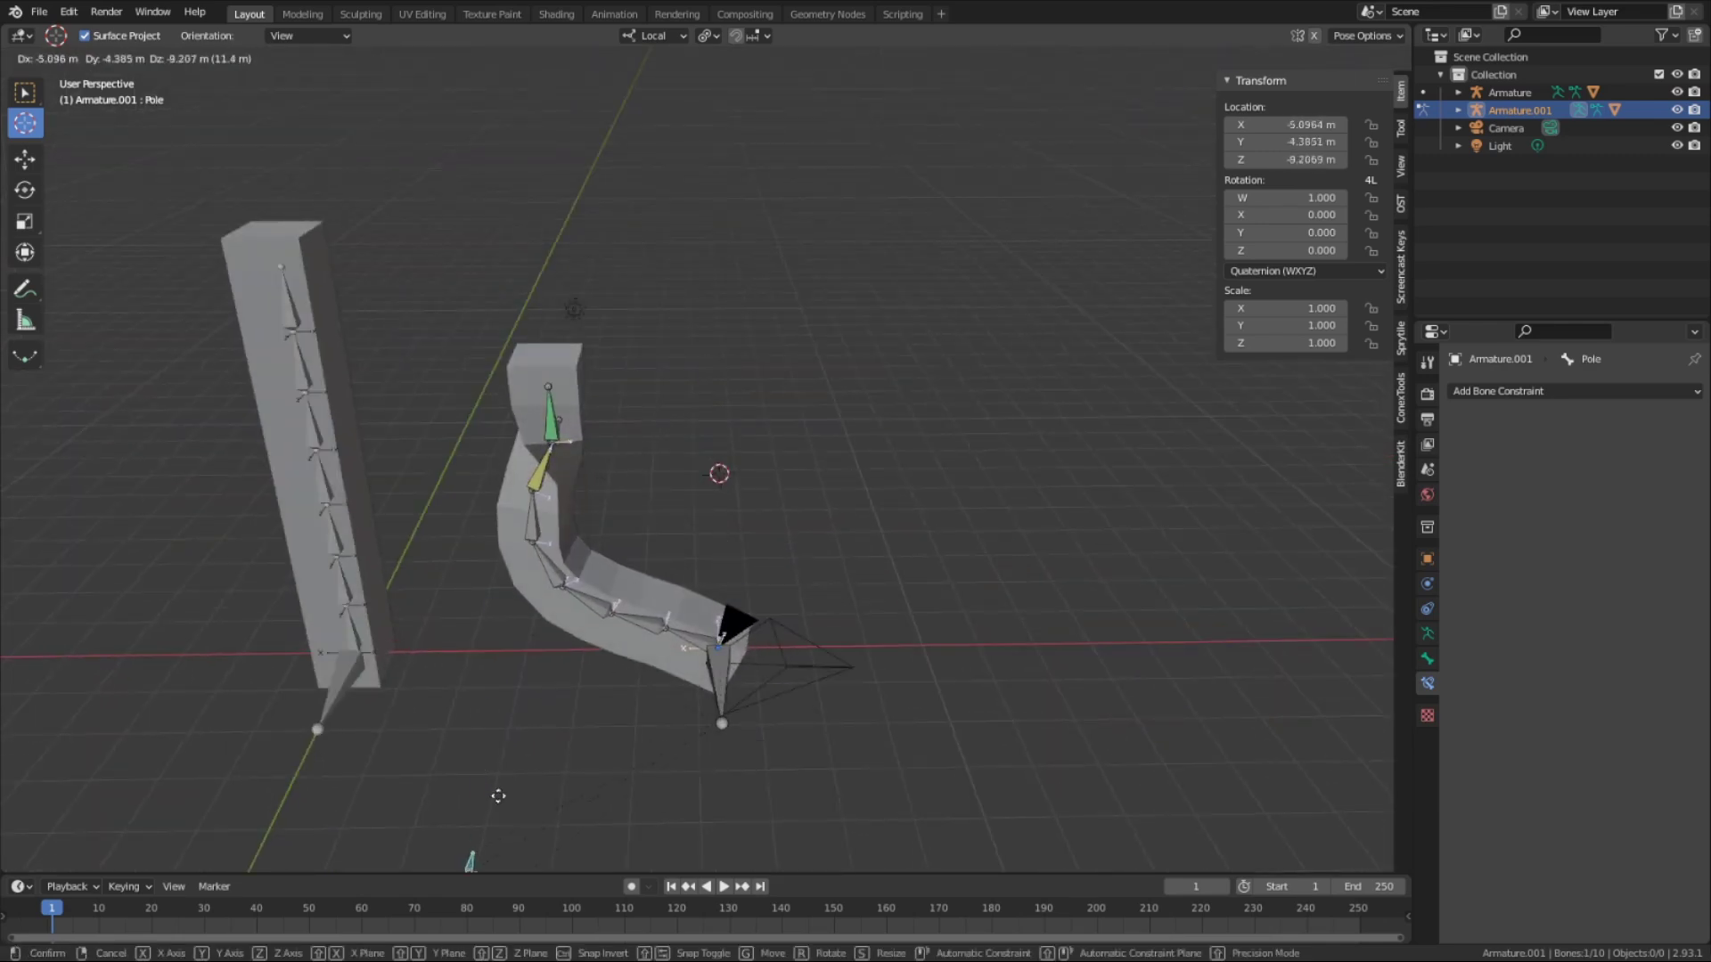
{"action": "right_click", "coordinate": [842, 237]}
{"action": "middle_click_drag", "start_coordinate": [840, 237], "coordinate": [674, 372]}
{"action": "key", "text": "g"}
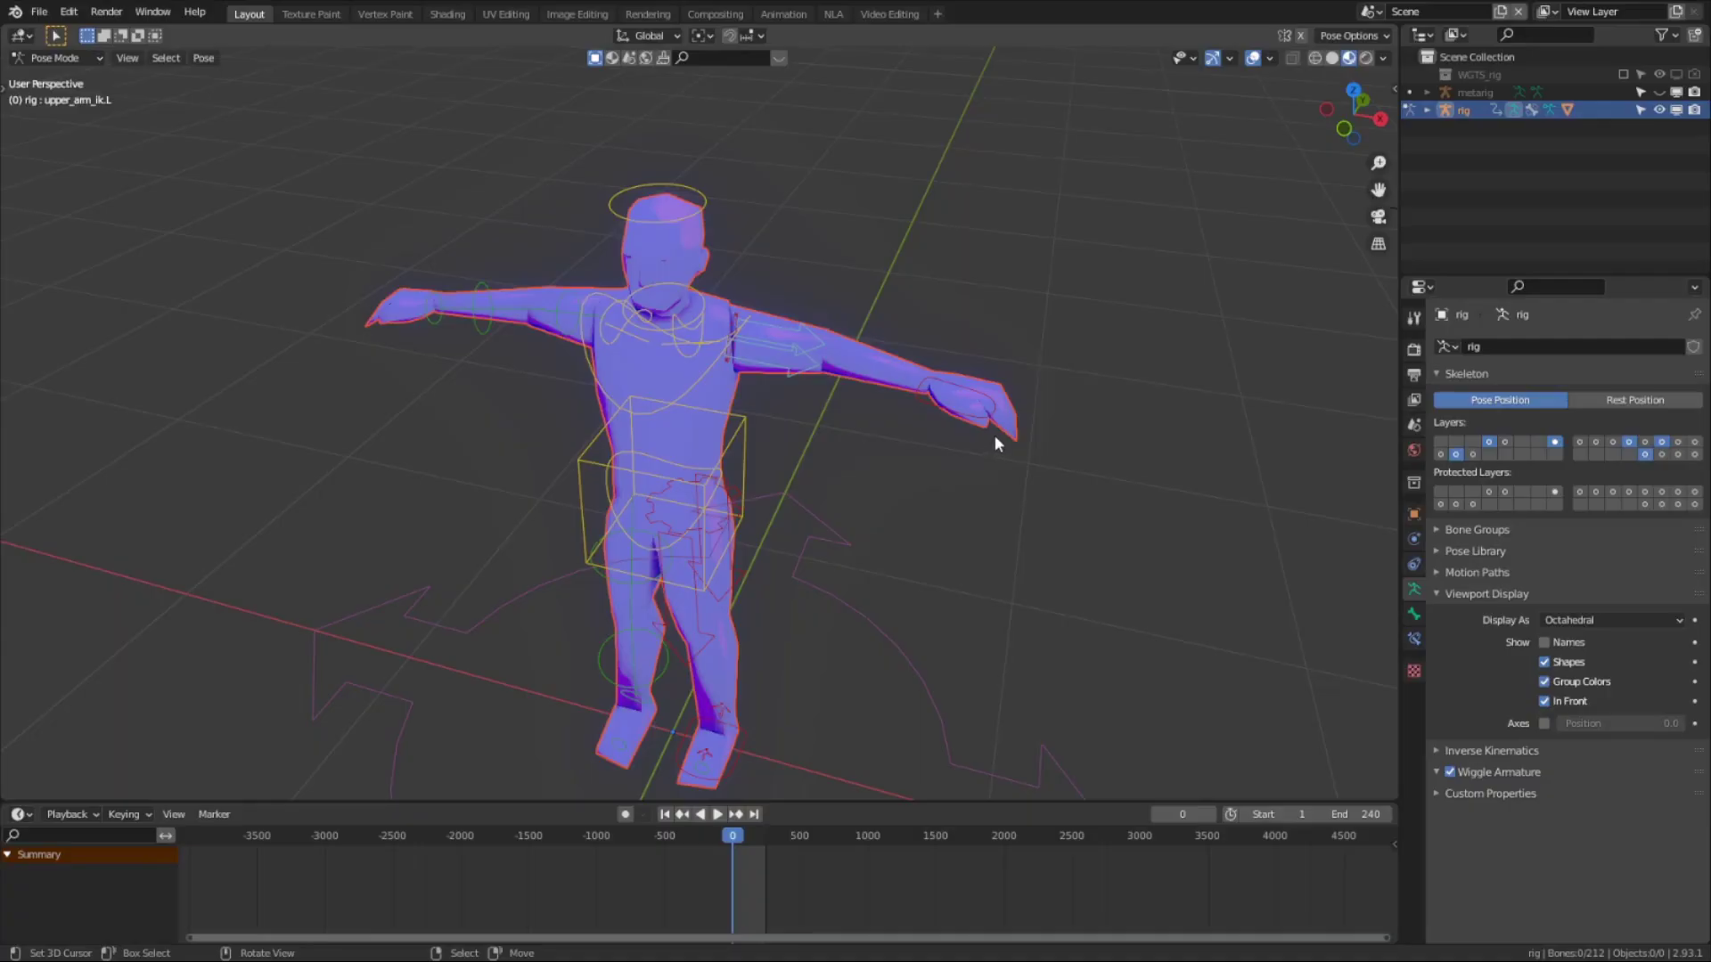
Move the character rig's hand_ik.L control in toward the shoulder and trackball-rotate the hand
{"action": "left_click", "coordinate": [976, 420]}
{"action": "key", "text": "g"}
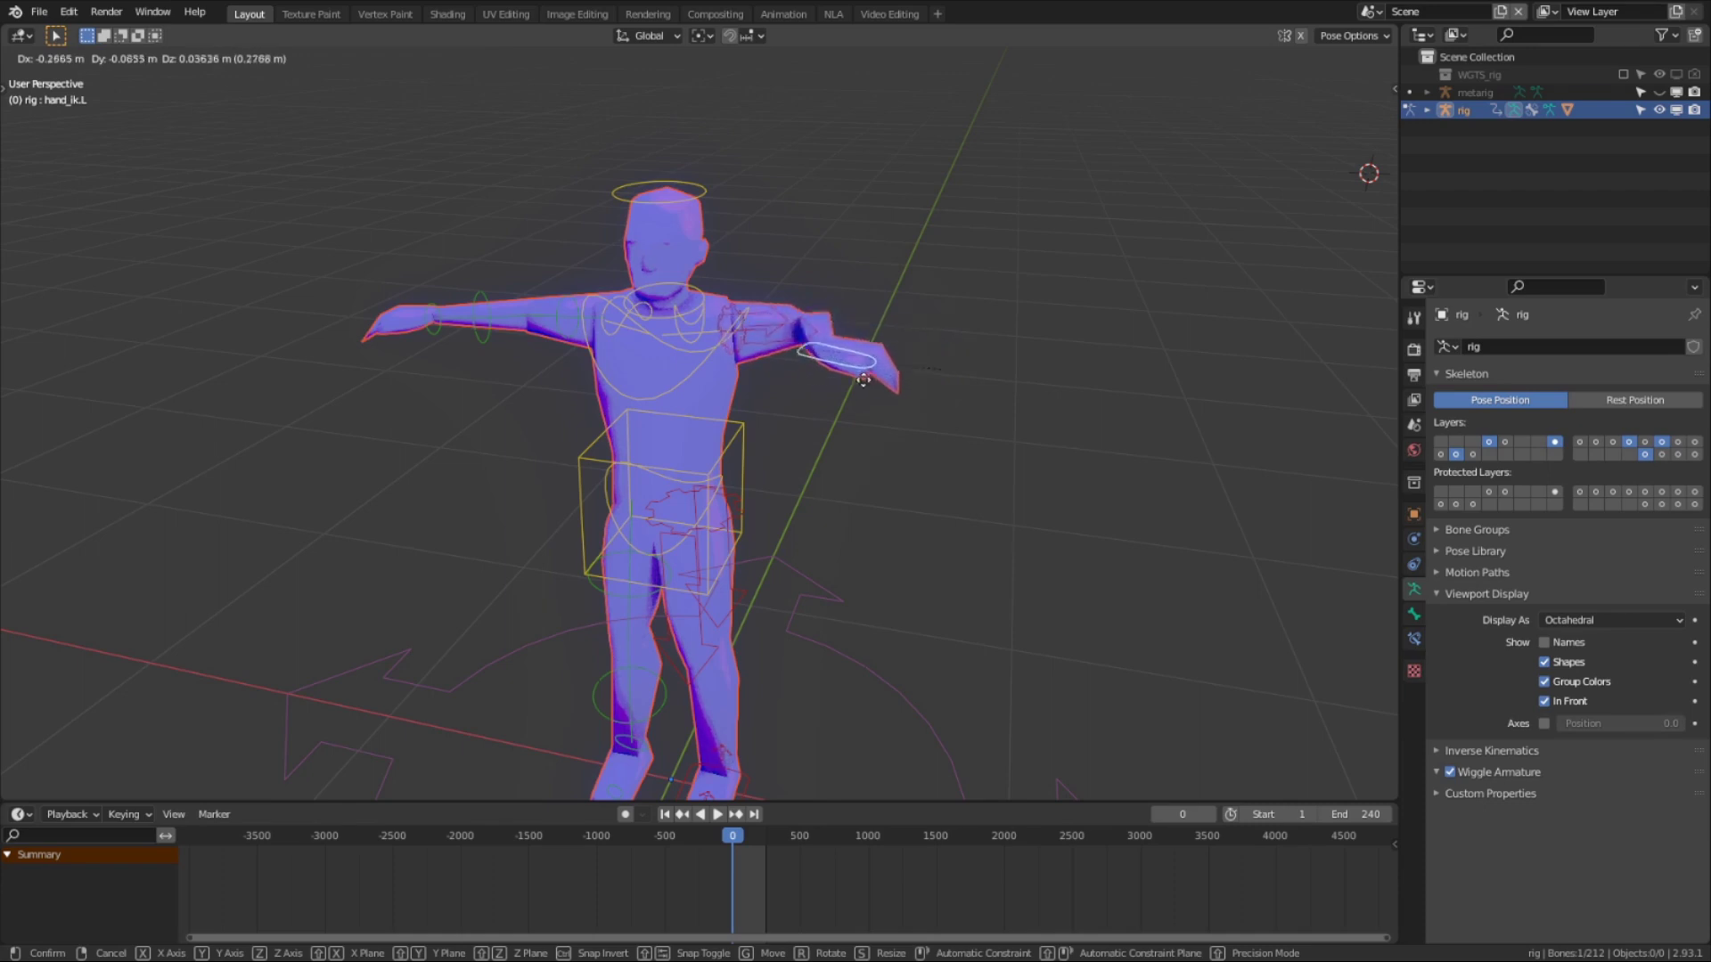
{"action": "left_click", "coordinate": [858, 375]}
{"action": "key", "text": "r"}
{"action": "key", "text": "r"}
{"action": "left_click", "coordinate": [1015, 265]}
{"action": "key", "text": "r"}
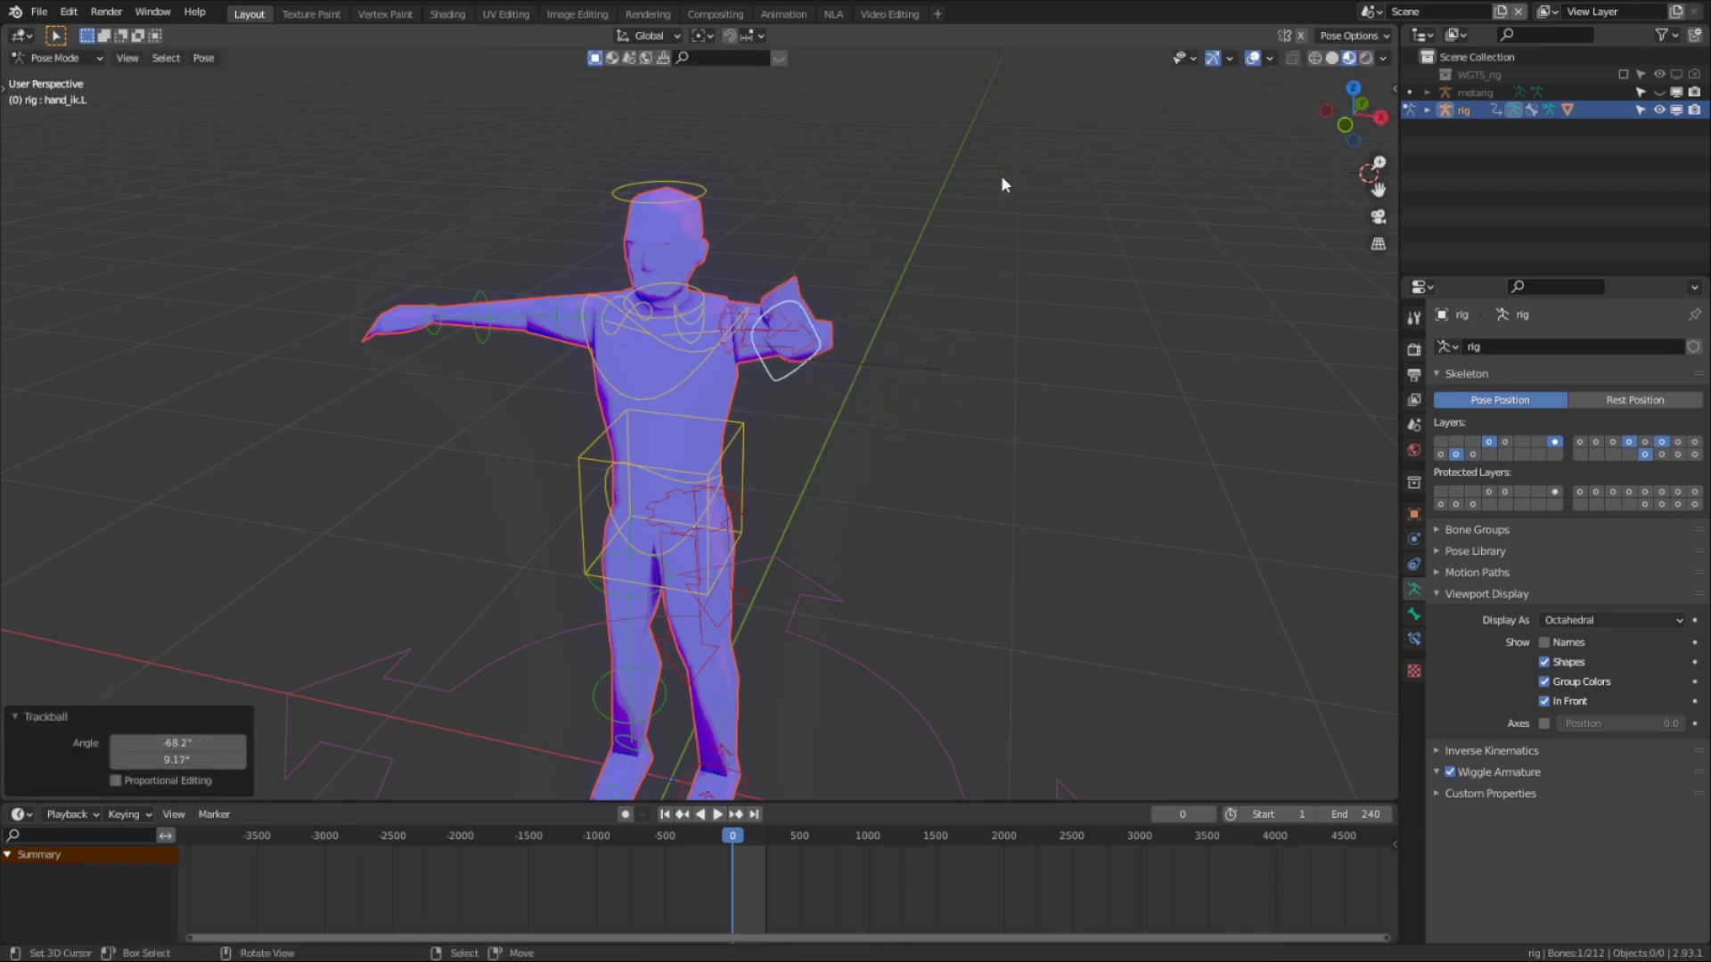
Raise hand_ik.L beside the head and trackball-rotate it by about 75.1° and -44.1°
{"action": "middle_click_drag", "start_coordinate": [899, 258], "coordinate": [987, 183]}
{"action": "key", "text": "g"}
{"action": "left_click", "coordinate": [857, 161]}
{"action": "key", "text": "r"}
{"action": "key", "text": "r"}
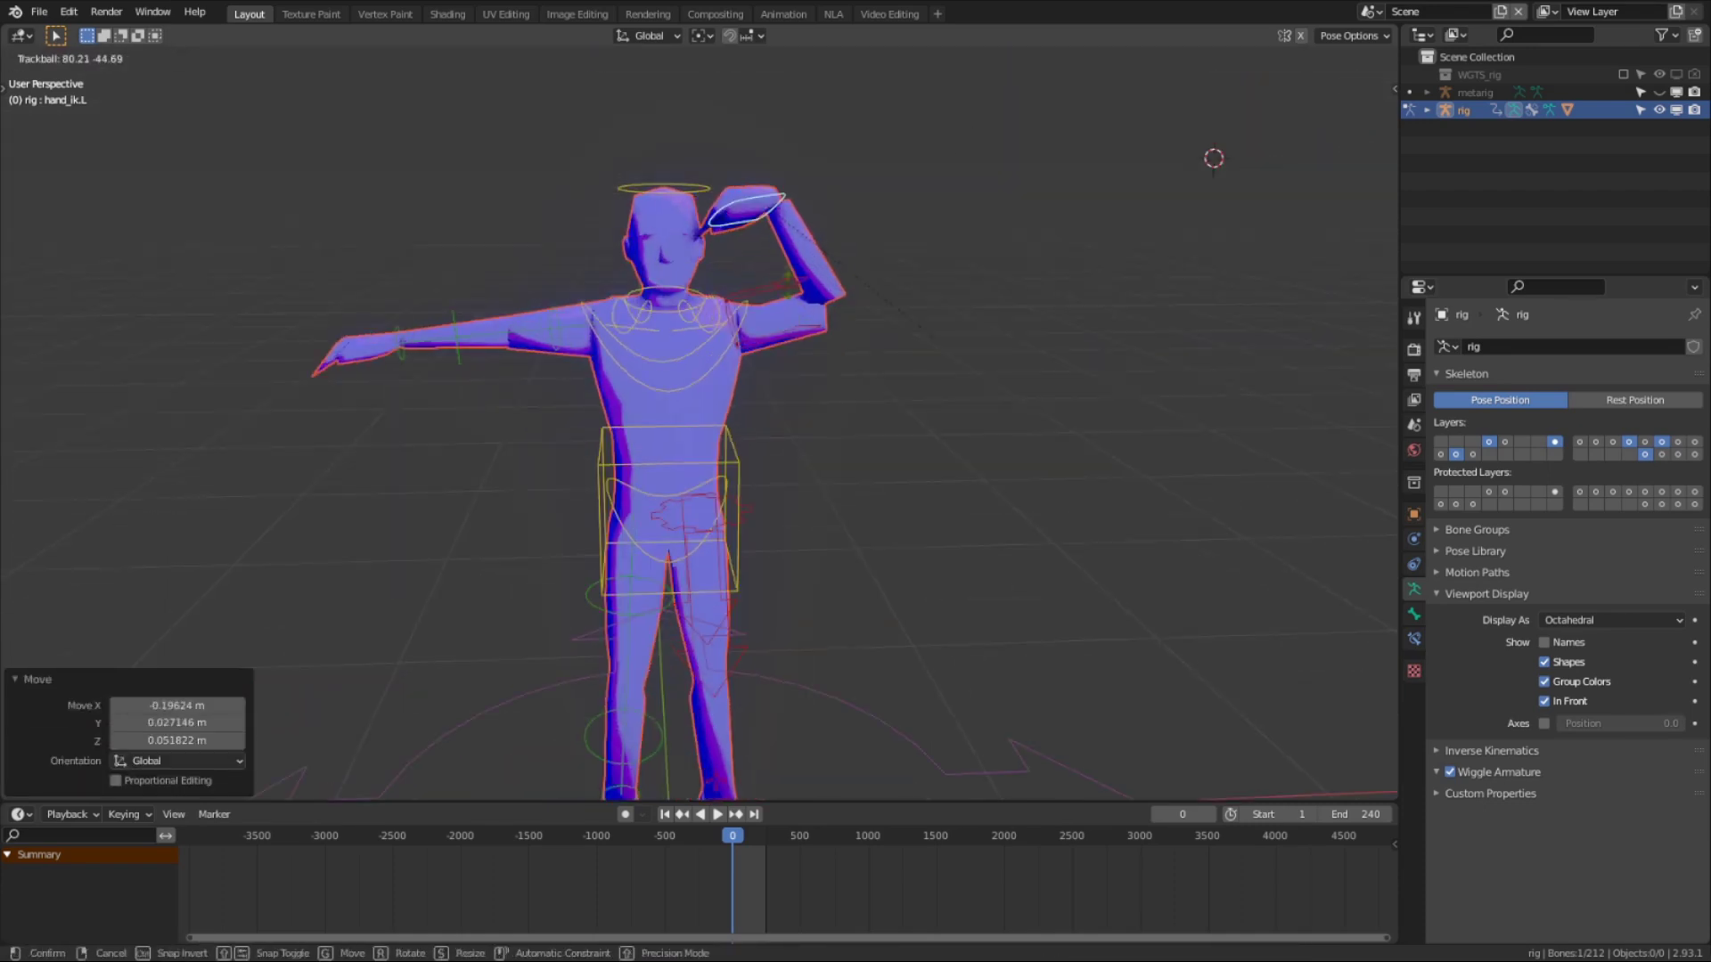
{"action": "left_click", "coordinate": [823, 260]}
{"action": "middle_click_drag", "start_coordinate": [822, 259], "coordinate": [933, 253]}
Trackball-rotate the right upper arm's FK control to pose the arm away from its T-pose
{"action": "middle_click_drag", "start_coordinate": [530, 453], "coordinate": [407, 539]}
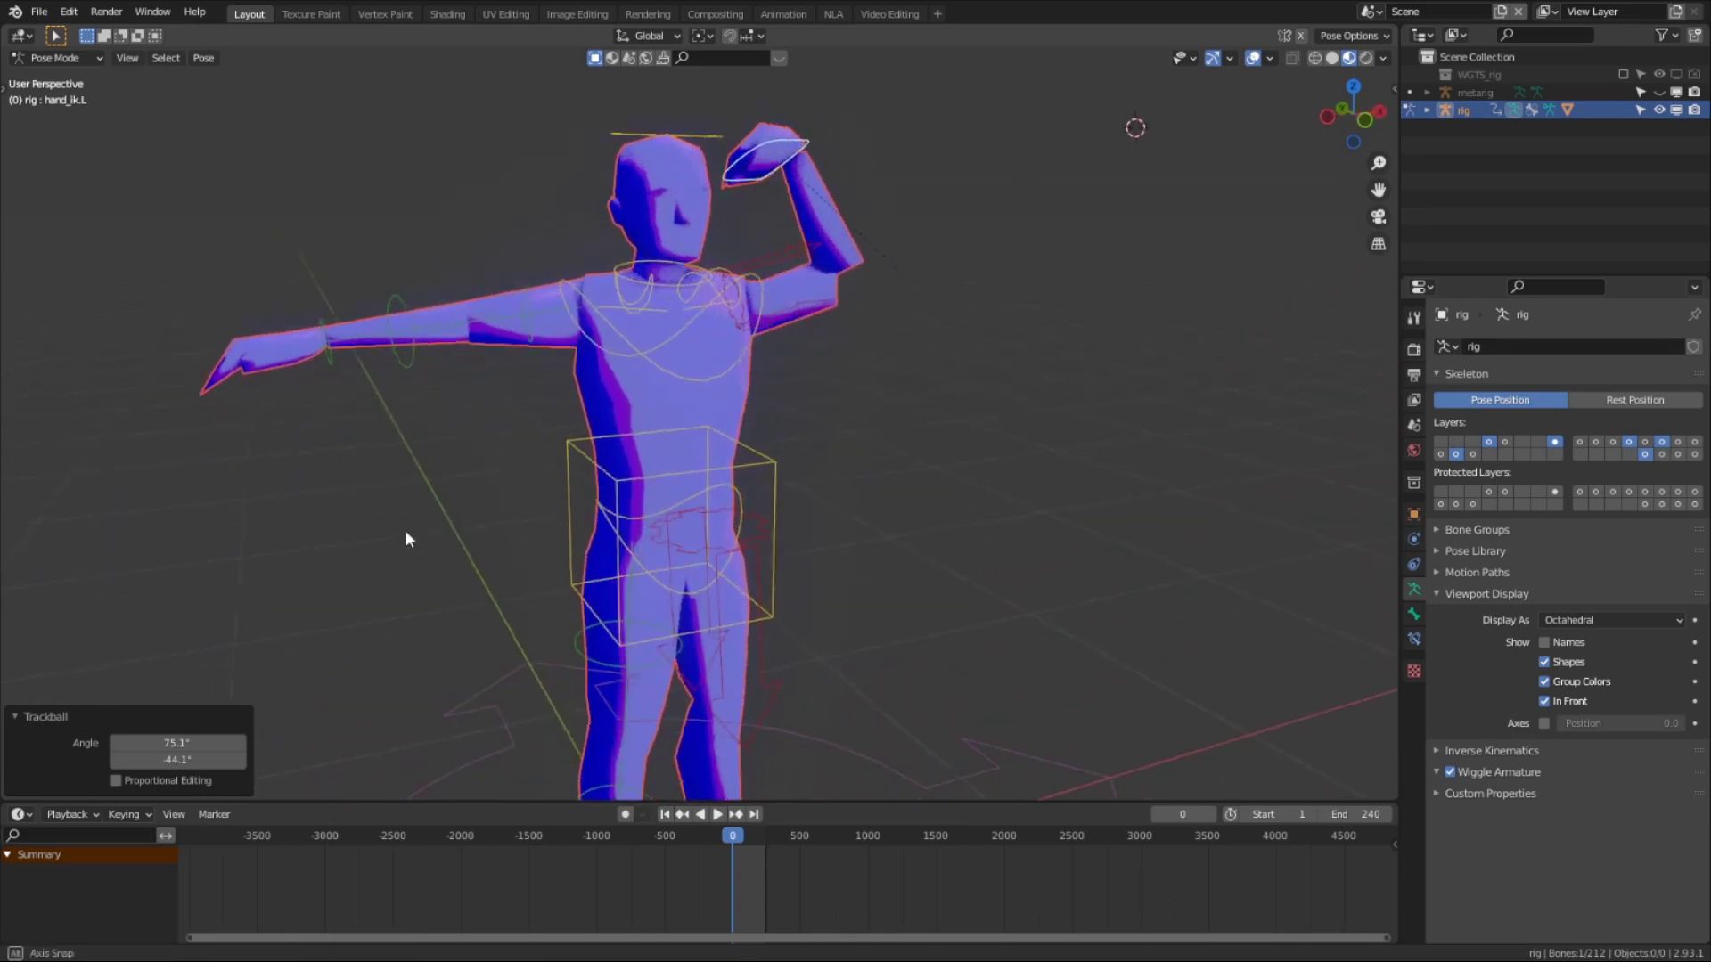
{"action": "right_click", "coordinate": [528, 325]}
{"action": "middle_click_drag", "start_coordinate": [528, 325], "coordinate": [362, 381]}
{"action": "key", "text": "r"}
{"action": "key", "text": "r"}
{"action": "left_click", "coordinate": [374, 418]}
{"action": "key", "text": "r"}
{"action": "scroll", "coordinate": [643, 41], "scroll_direction": "down", "scroll_amount": 1, "text": "ctrl"}
{"action": "key", "text": "r"}
Rotate forearm_fk.R to bend the right forearm up toward the head
{"action": "right_click", "coordinate": [548, 288]}
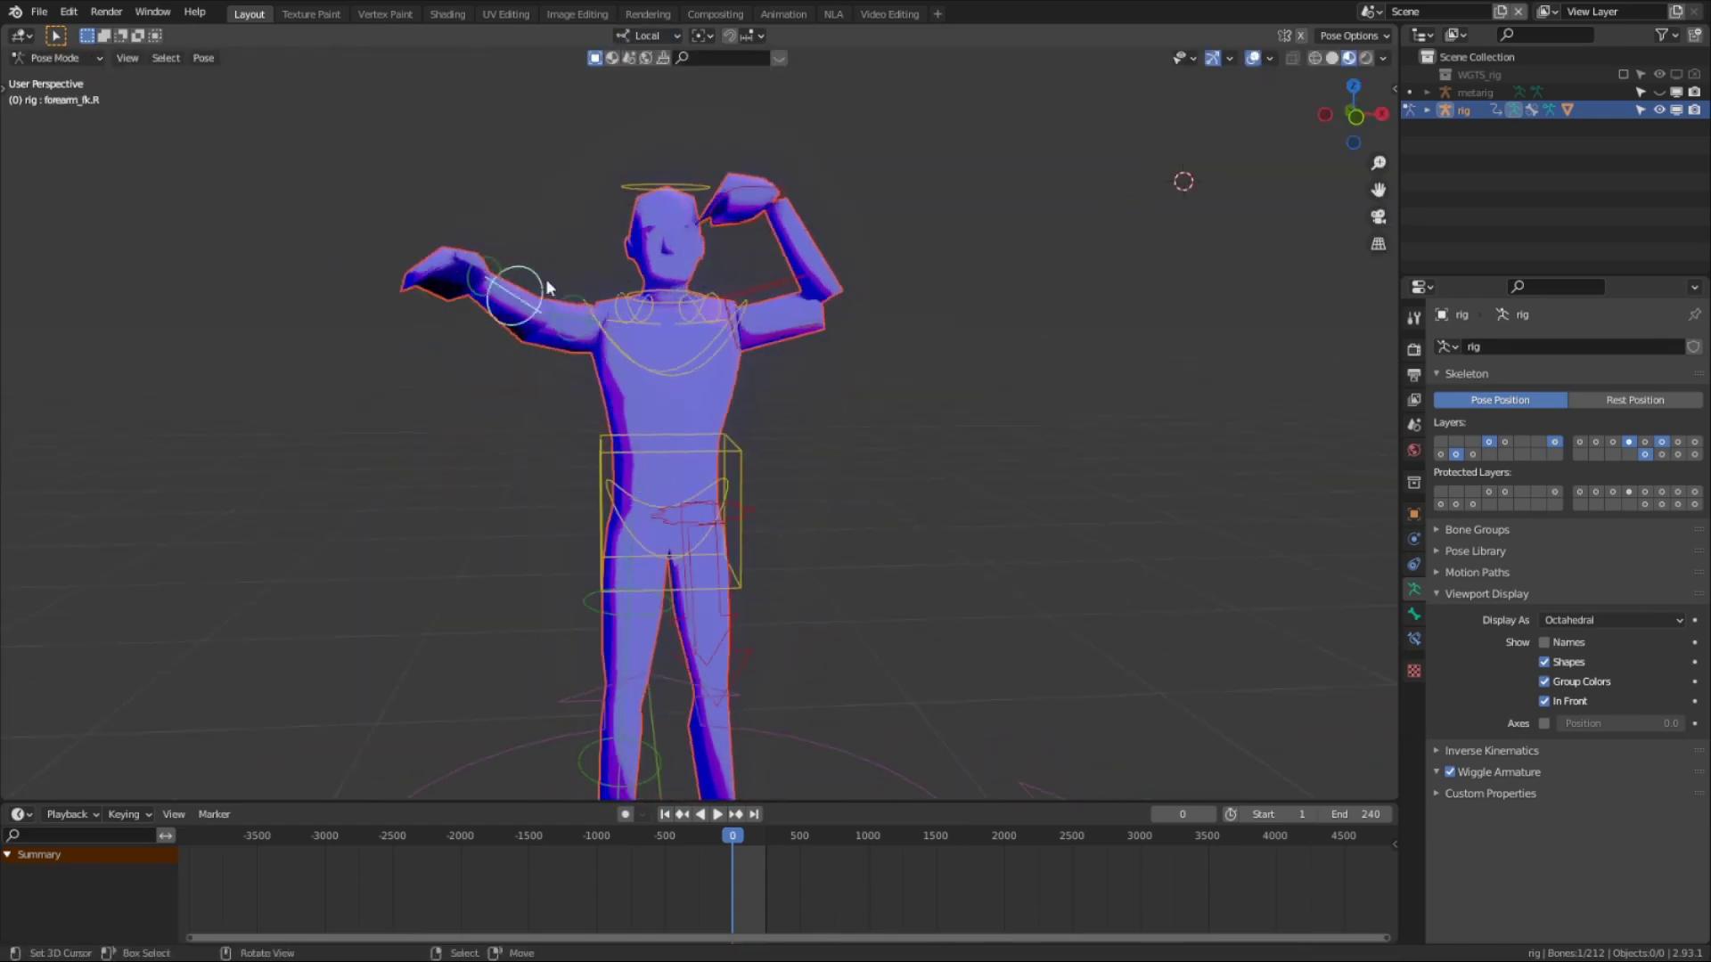
{"action": "key", "text": "r"}
{"action": "left_click", "coordinate": [771, 275]}
{"action": "right_click", "coordinate": [506, 268]}
{"action": "key", "text": "r"}
{"action": "key", "text": "r"}
{"action": "left_click", "coordinate": [542, 259]}
Rotate hand_fk.R so the right hand rests against the head
{"action": "right_click", "coordinate": [512, 155]}
{"action": "key", "text": "r"}
{"action": "key", "text": "r"}
{"action": "key", "text": "r"}
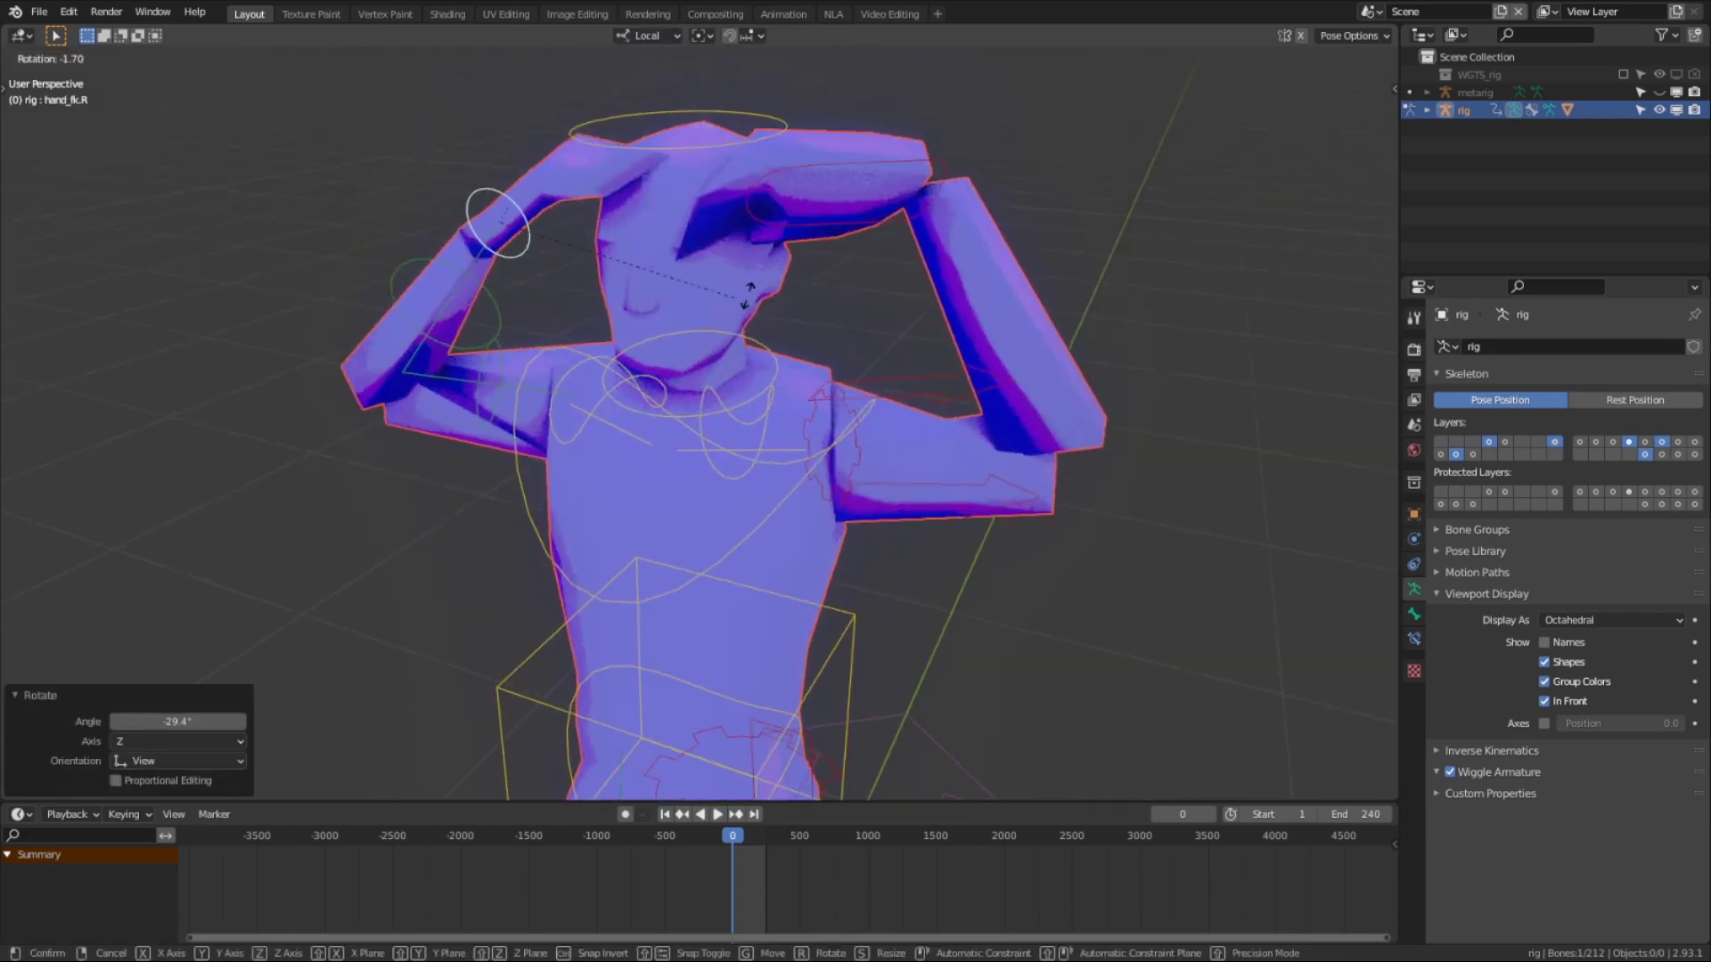
{"action": "key", "text": "r"}
{"action": "left_click", "coordinate": [748, 294]}
{"action": "scroll", "coordinate": [826, 270], "scroll_direction": "down", "scroll_amount": 5}
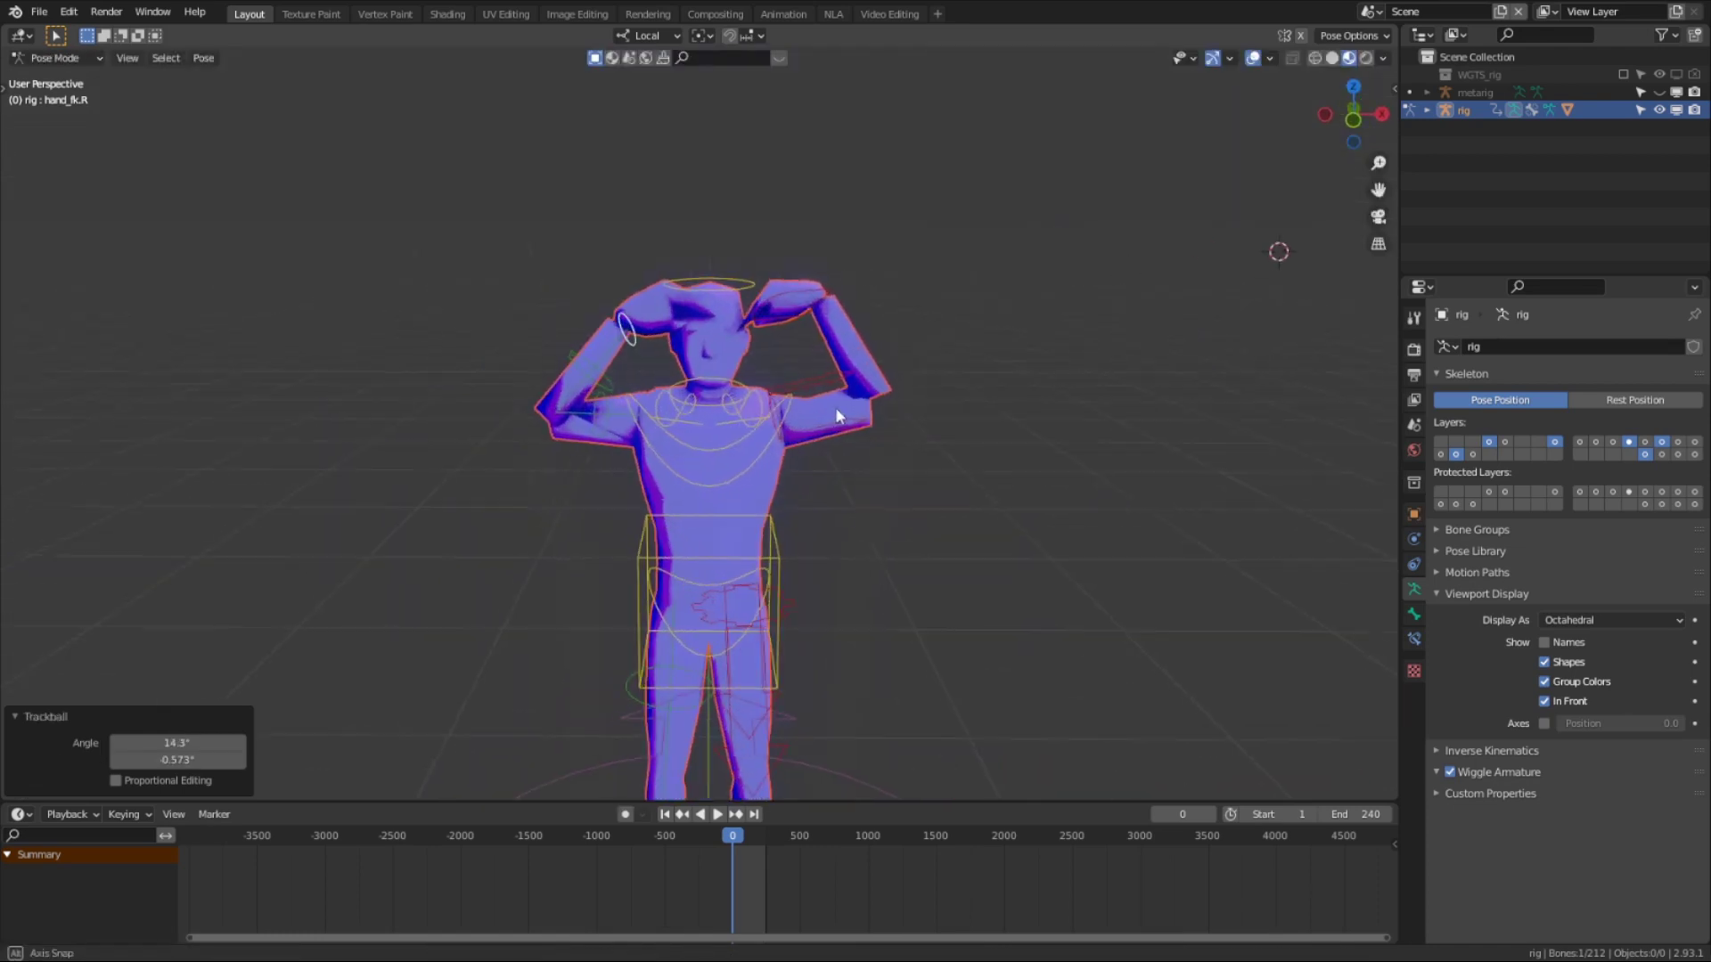
Clear the rotation and location of all the rig's pose bones
{"action": "key", "text": "a"}
{"action": "key", "text": "alt+r"}
{"action": "key", "text": "alt+g"}
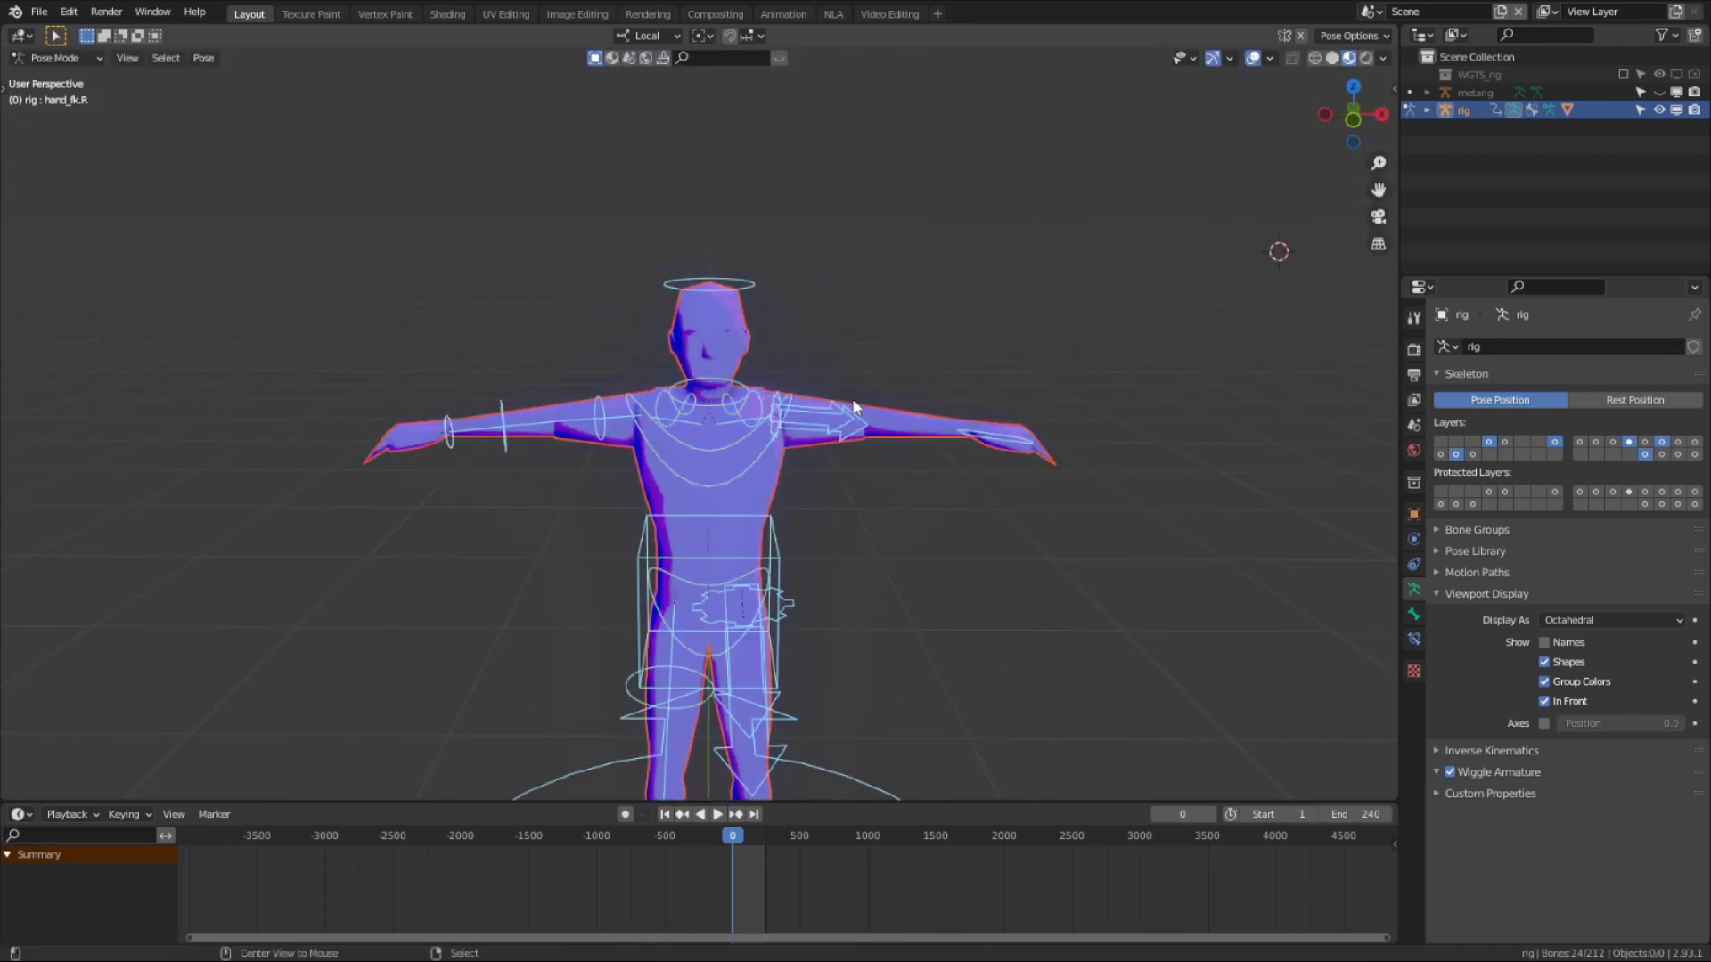
Trackball-rotate the rig's chest control to twist the upper body
{"action": "scroll", "coordinate": [1086, 473], "scroll_direction": "up", "scroll_amount": 1}
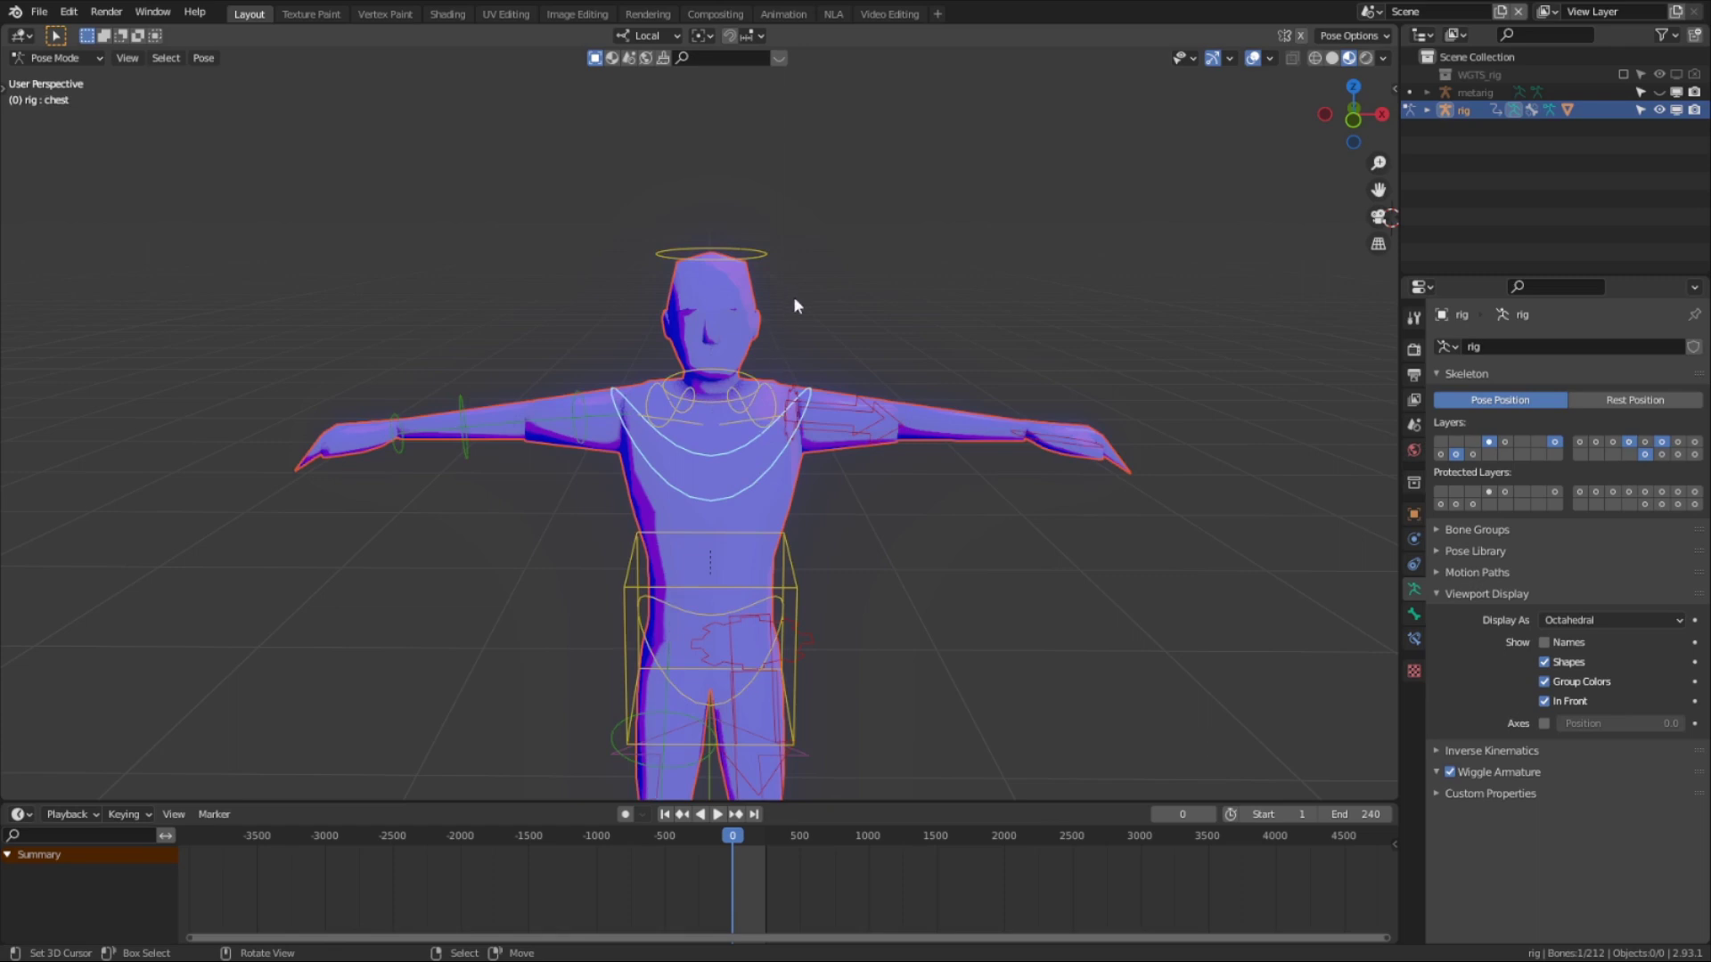
{"action": "middle_click_drag", "start_coordinate": [793, 298], "coordinate": [643, 282]}
{"action": "key", "text": "r"}
{"action": "key", "text": "r"}
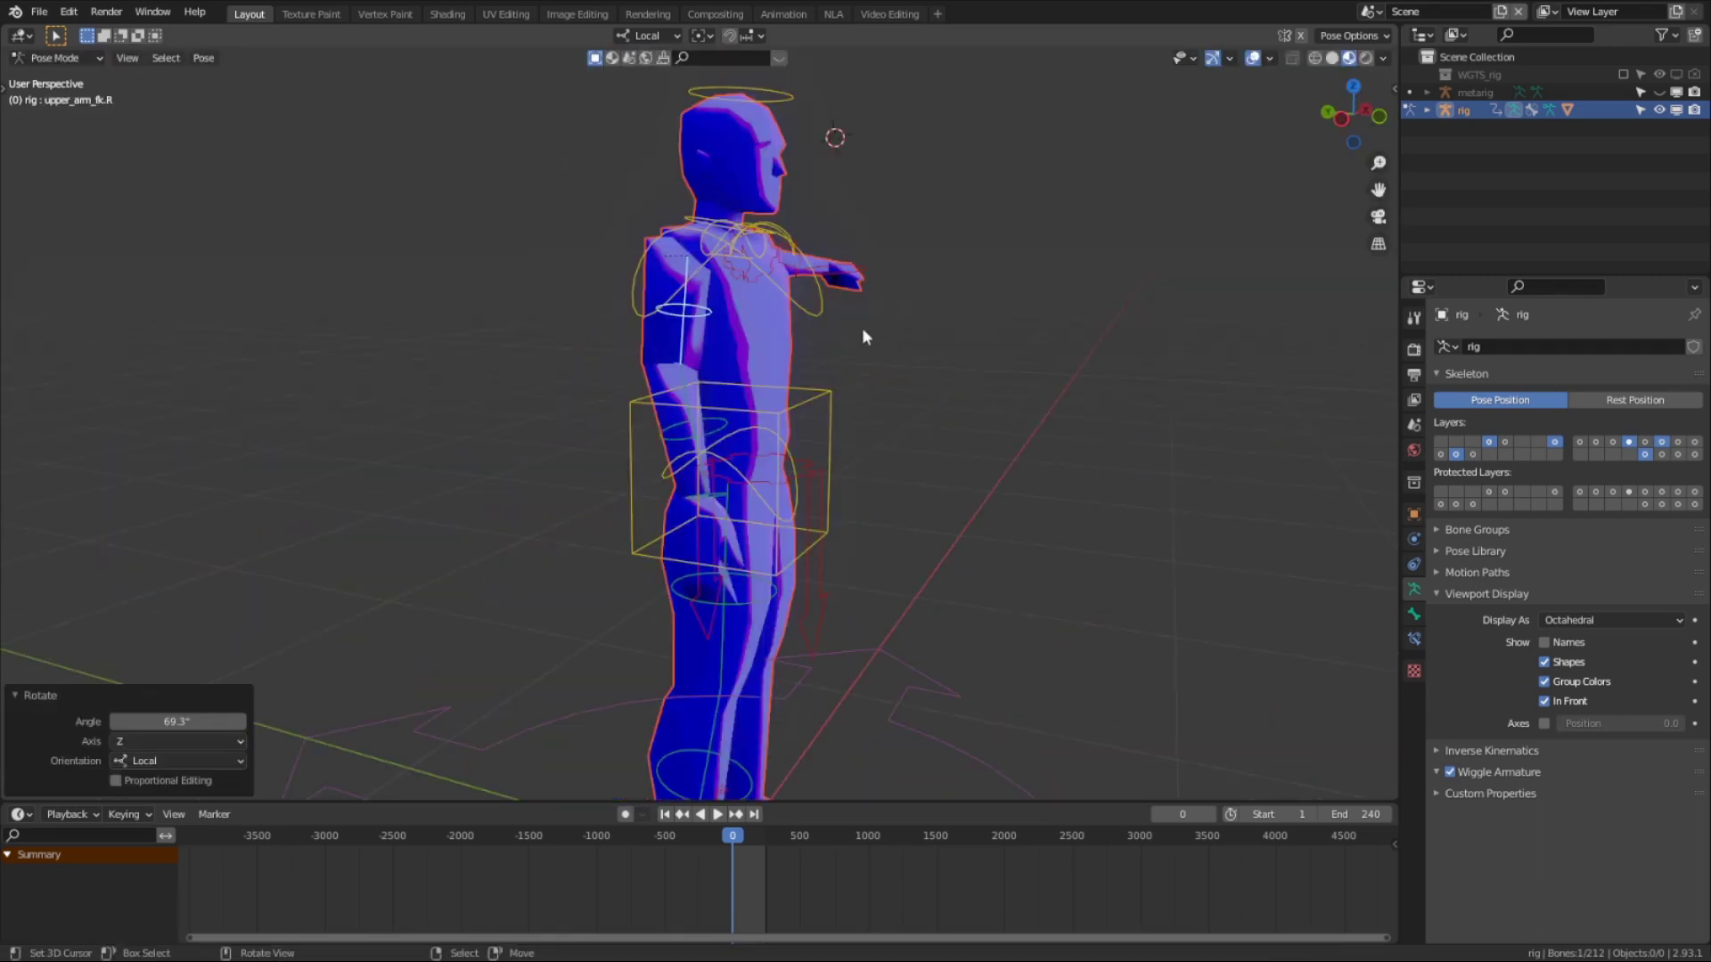
Rotate the chest control around its local X axis to bend the torso, viewing the character from the side
{"action": "left_click", "coordinate": [817, 320]}
{"action": "middle_click_drag", "start_coordinate": [817, 321], "coordinate": [916, 305]}
{"action": "key", "text": "r"}
{"action": "key", "text": "x"}
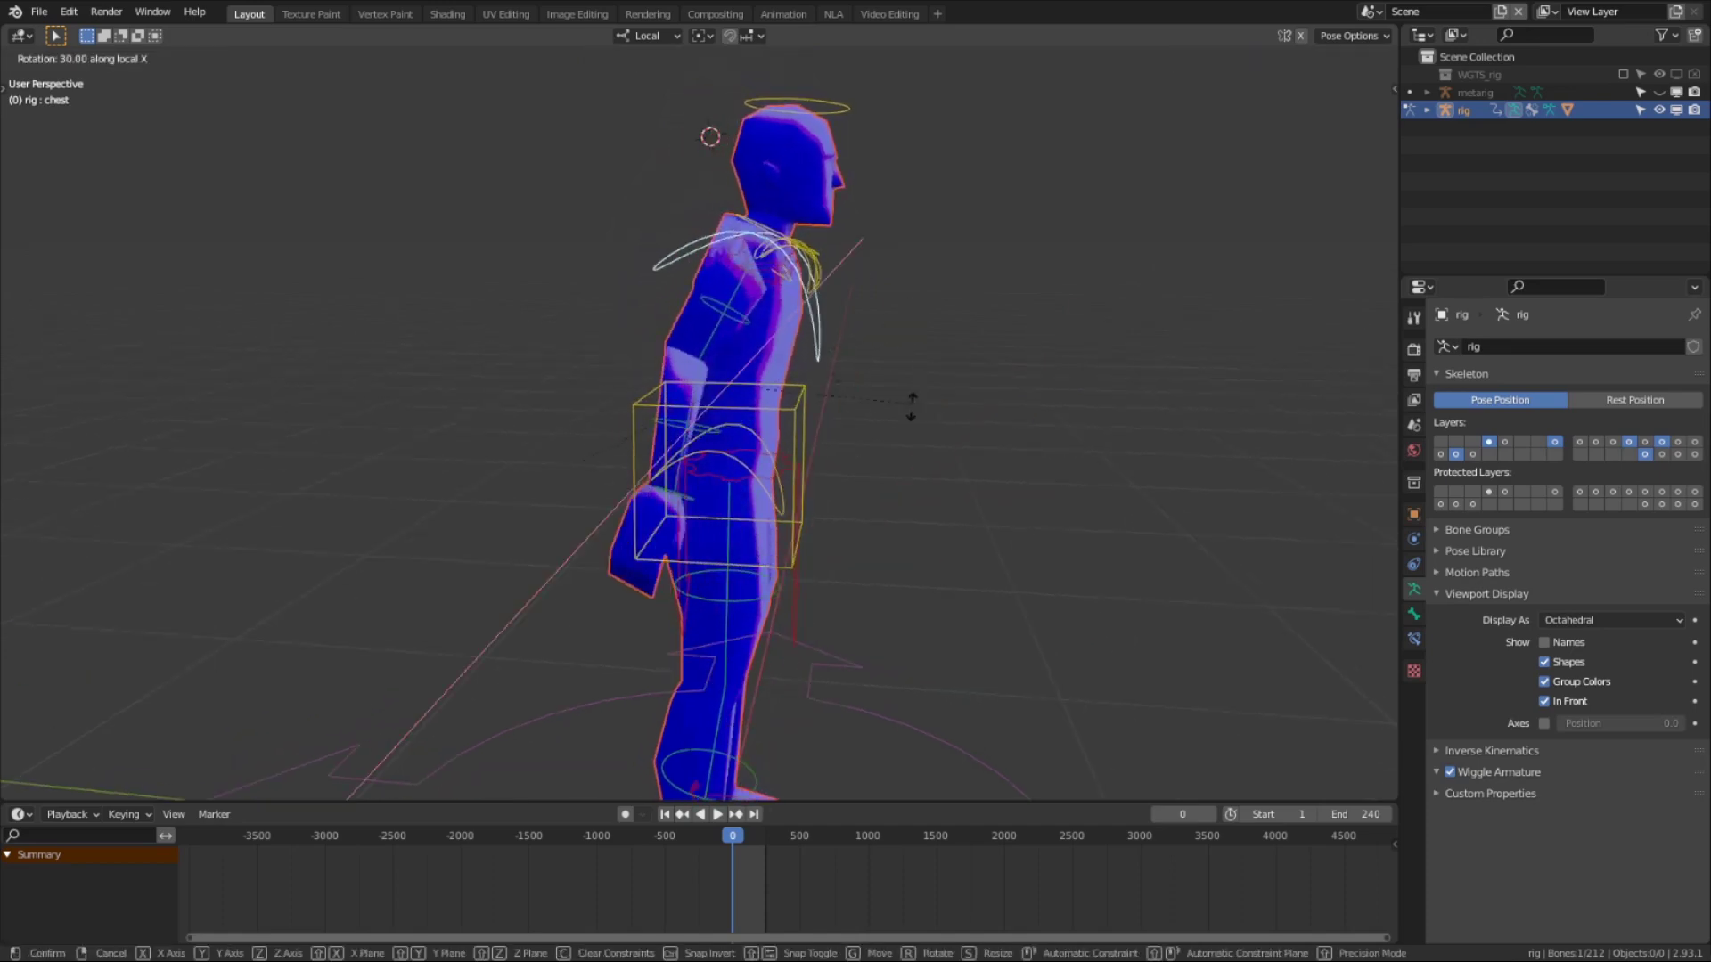
{"action": "left_click", "coordinate": [758, 439]}
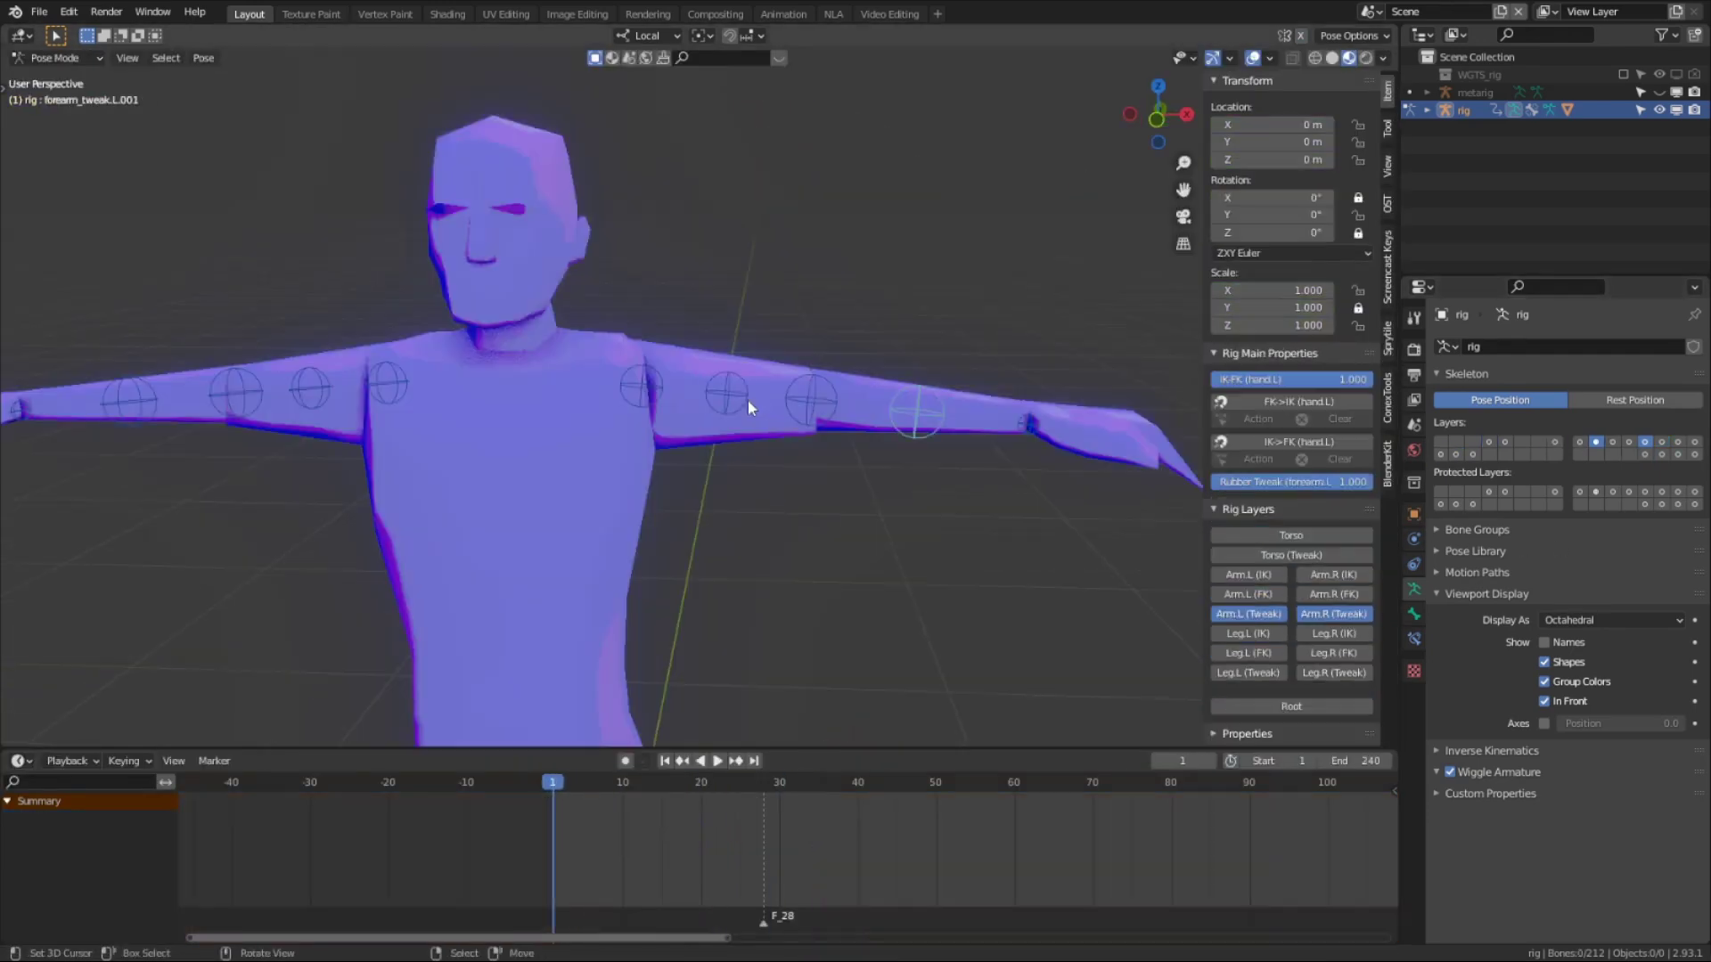
Move the left upper-arm tweak, forearm_tweak.L and forearm_tweak.L.001 upward to curve the arm
{"action": "left_click_drag", "start_coordinate": [753, 396], "coordinate": [726, 370]}
{"action": "key", "text": "g"}
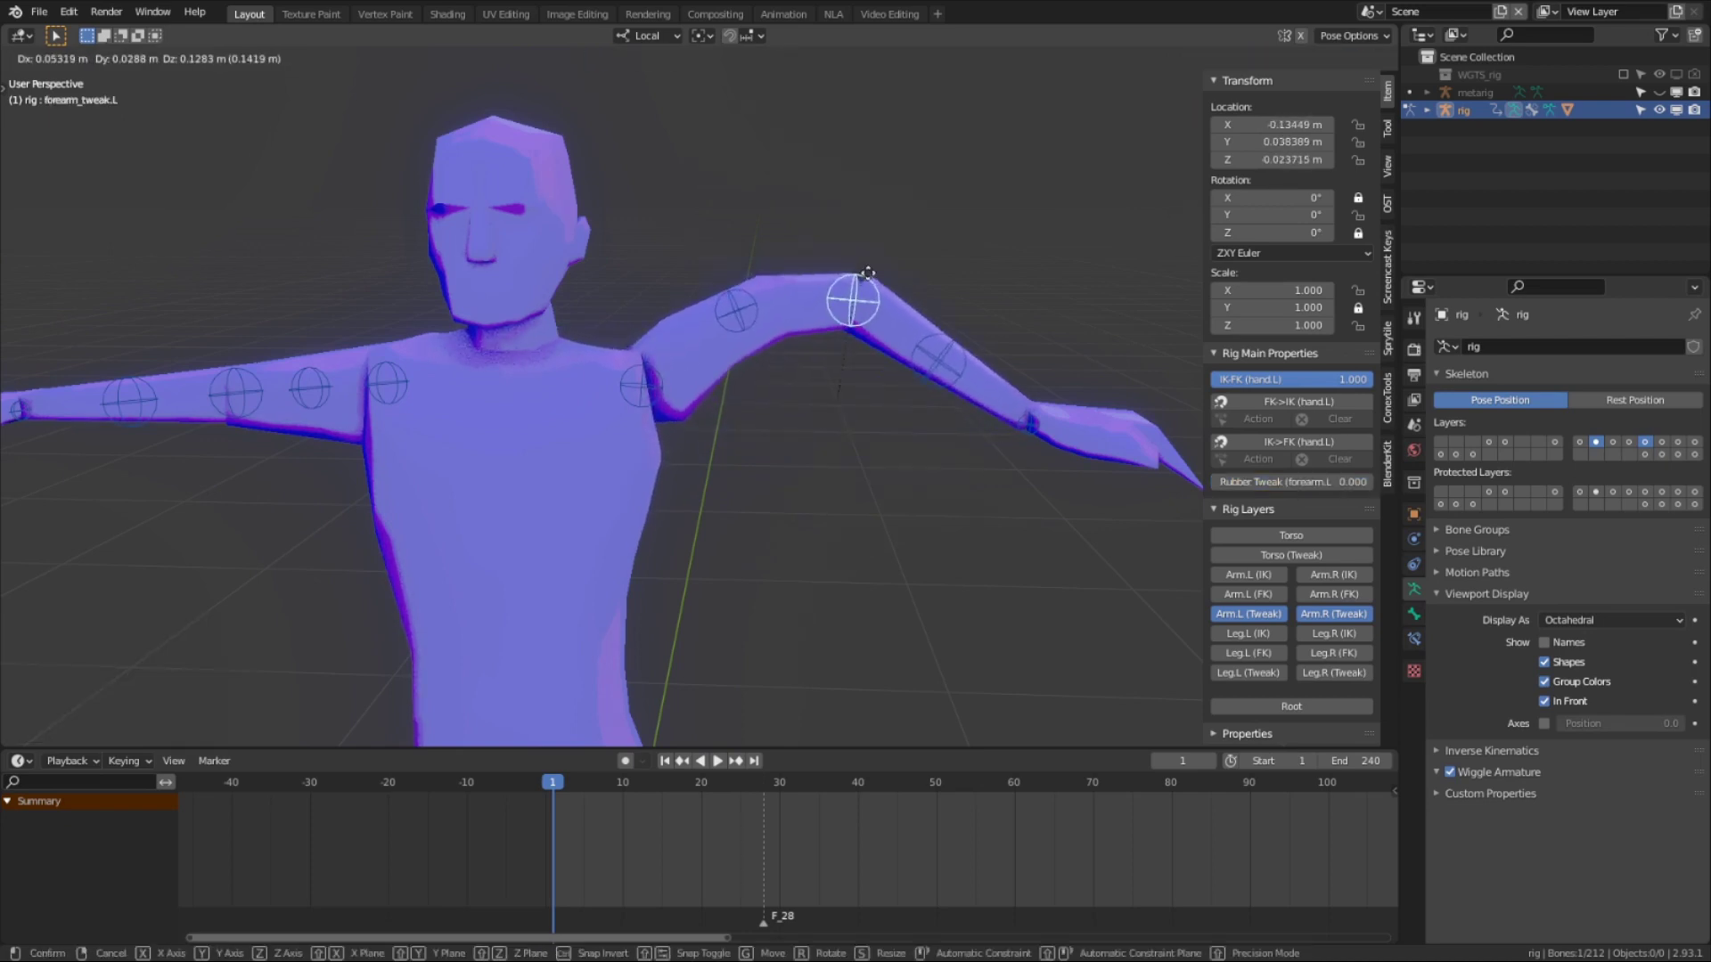
{"action": "left_click", "coordinate": [868, 273]}
{"action": "left_click", "coordinate": [962, 350]}
{"action": "key", "text": "g"}
{"action": "left_click", "coordinate": [1004, 284]}
Raise forearm_tweak.L slightly higher to exaggerate the left arm's arch
{"action": "middle_click_drag", "start_coordinate": [988, 355], "coordinate": [907, 315], "text": "shift"}
{"action": "left_click", "coordinate": [779, 264]}
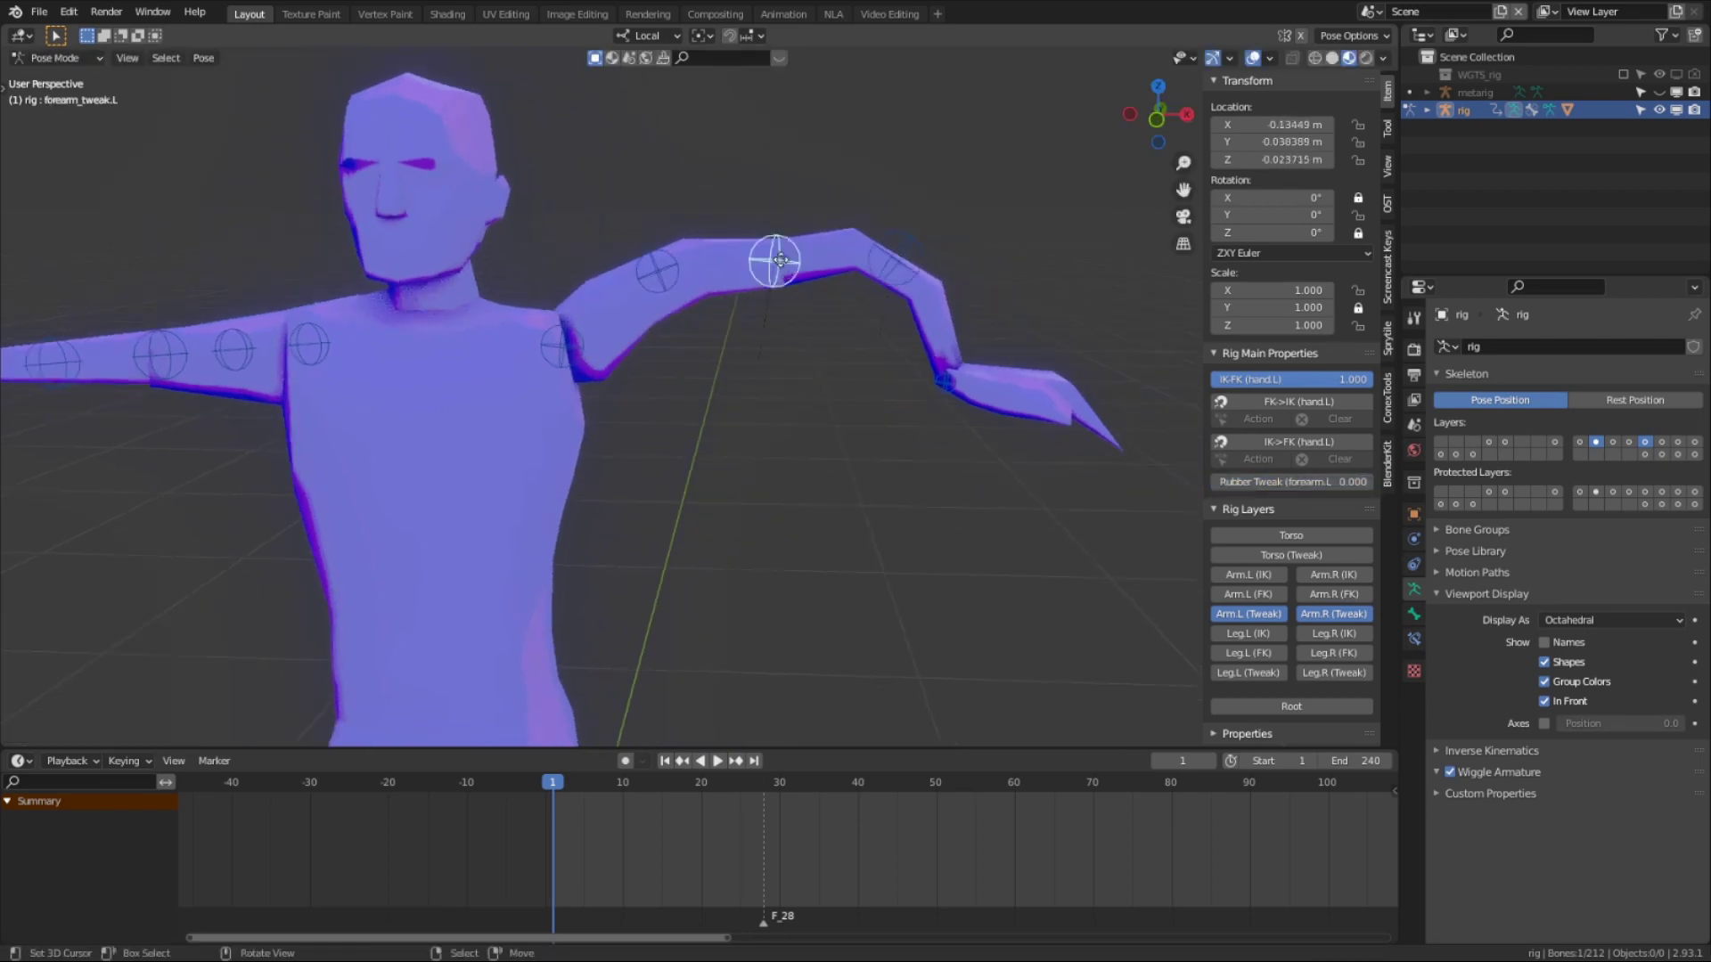
{"action": "key", "text": "g"}
{"action": "left_click", "coordinate": [778, 226]}
Pull hand_tweak.L down and in toward the torso, and start moving forearm_tweak.L again
{"action": "left_click", "coordinate": [944, 387]}
{"action": "key", "text": "g"}
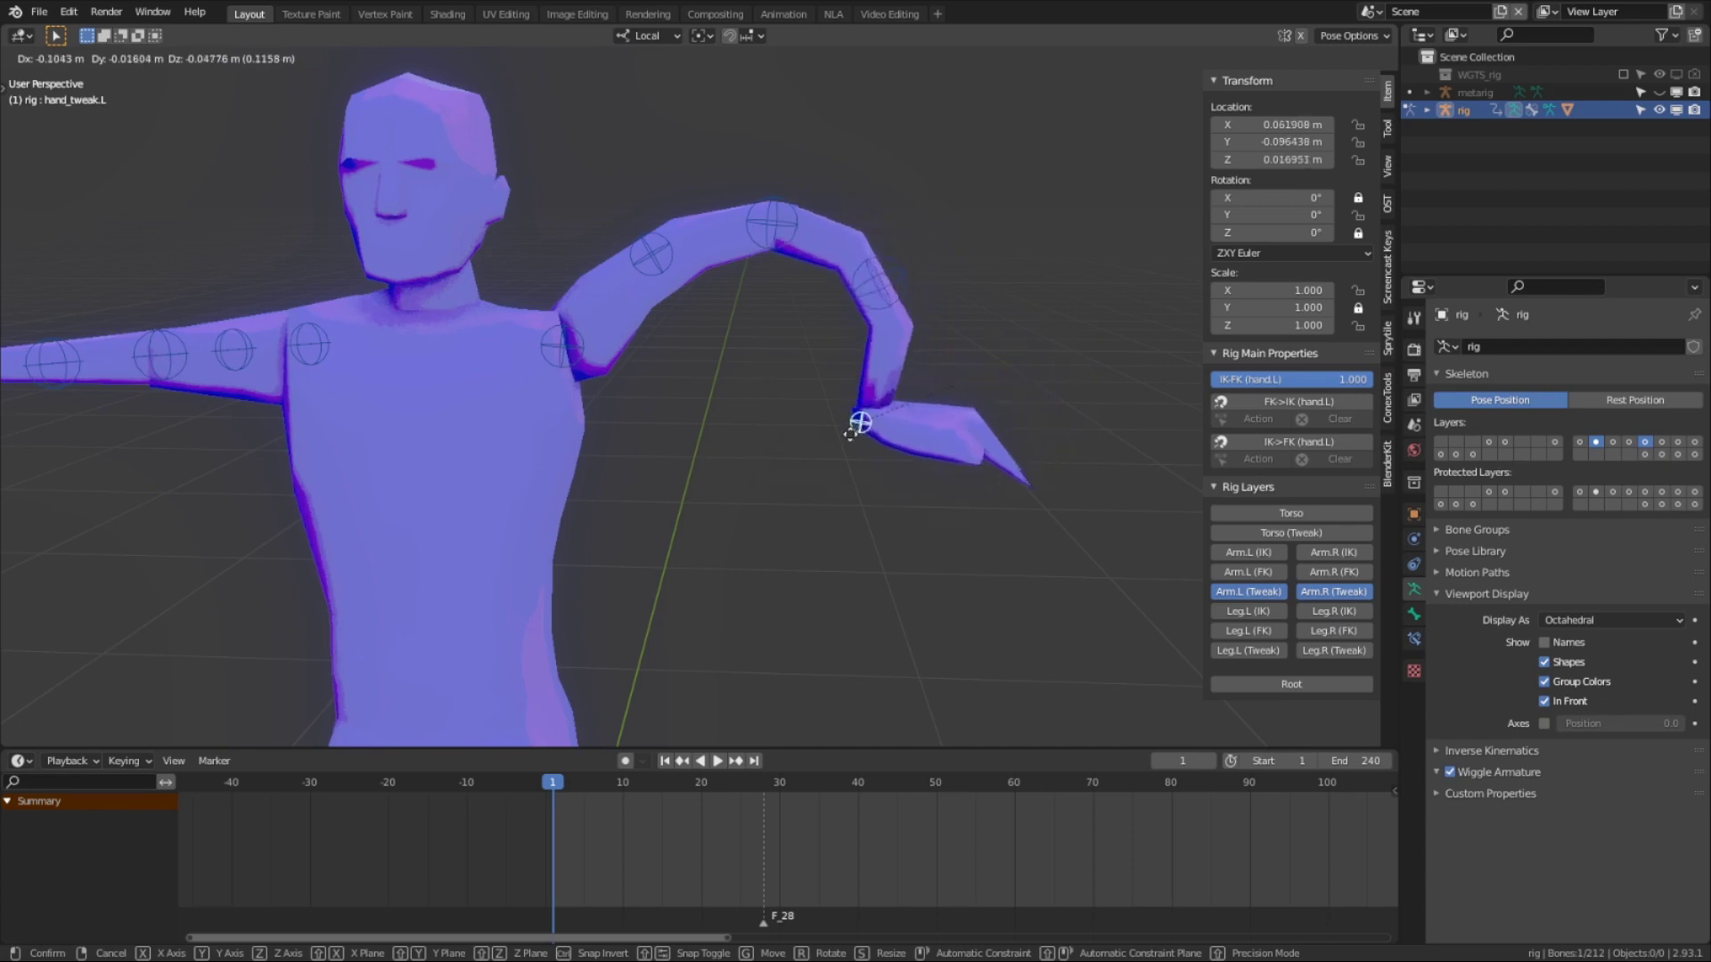
{"action": "left_click", "coordinate": [777, 465]}
{"action": "key", "text": "r"}
{"action": "key", "text": "Escape"}
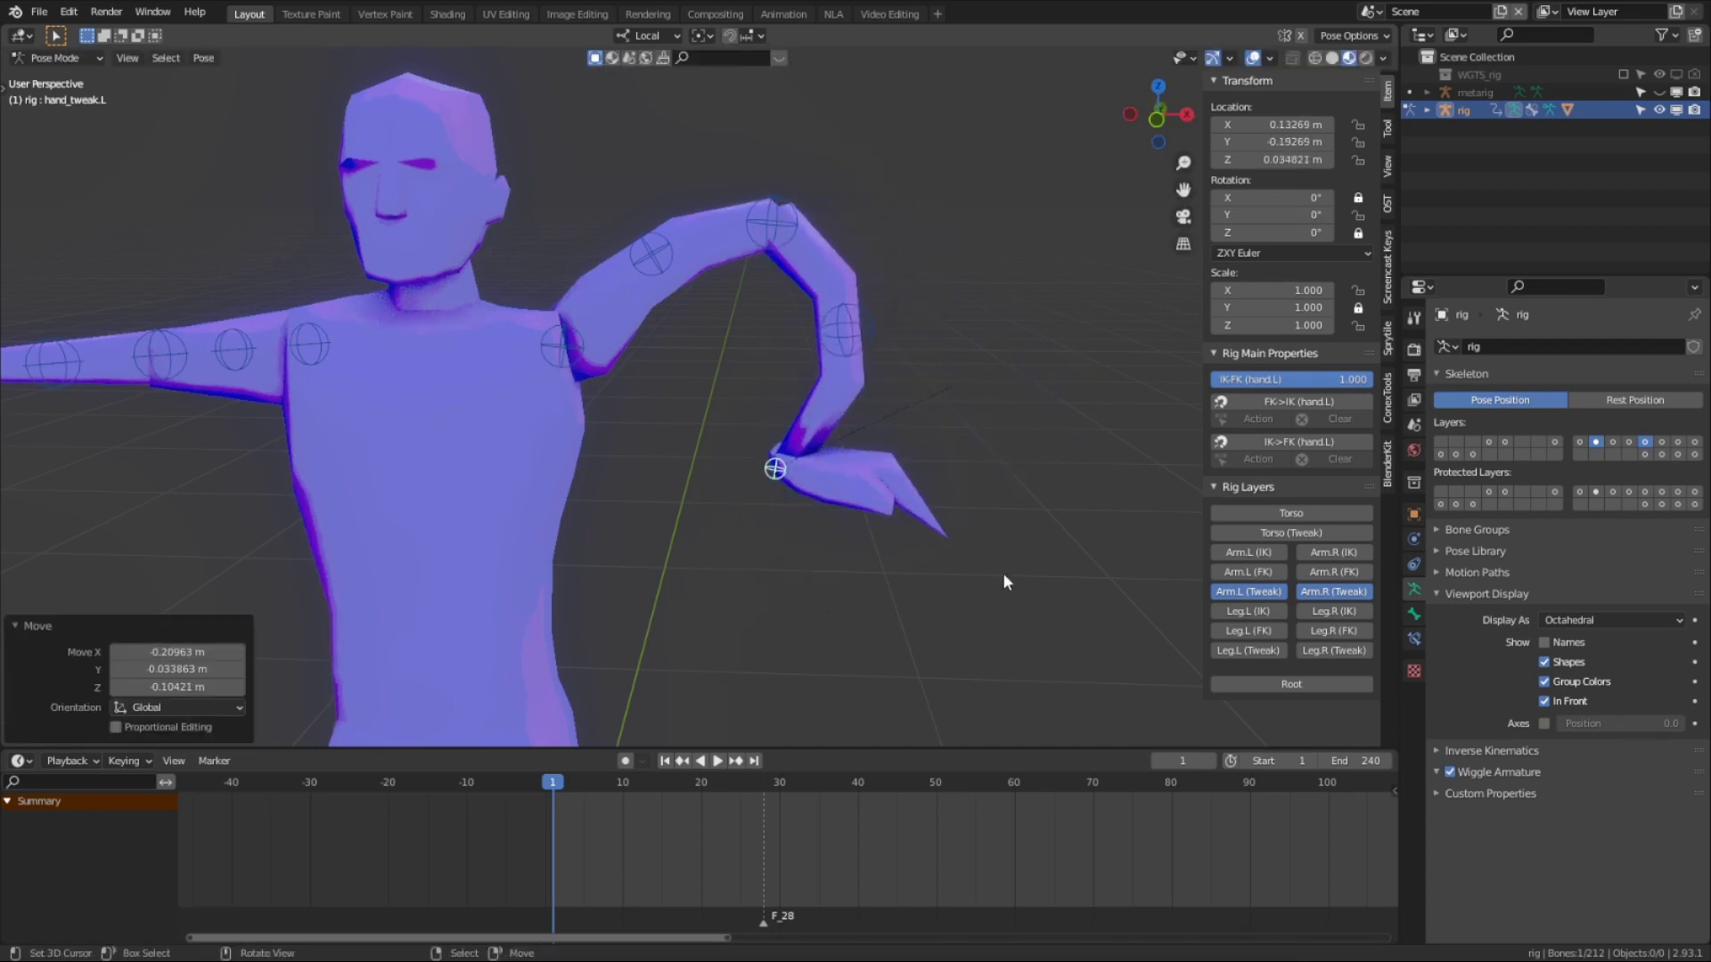
{"action": "left_click", "coordinate": [771, 223]}
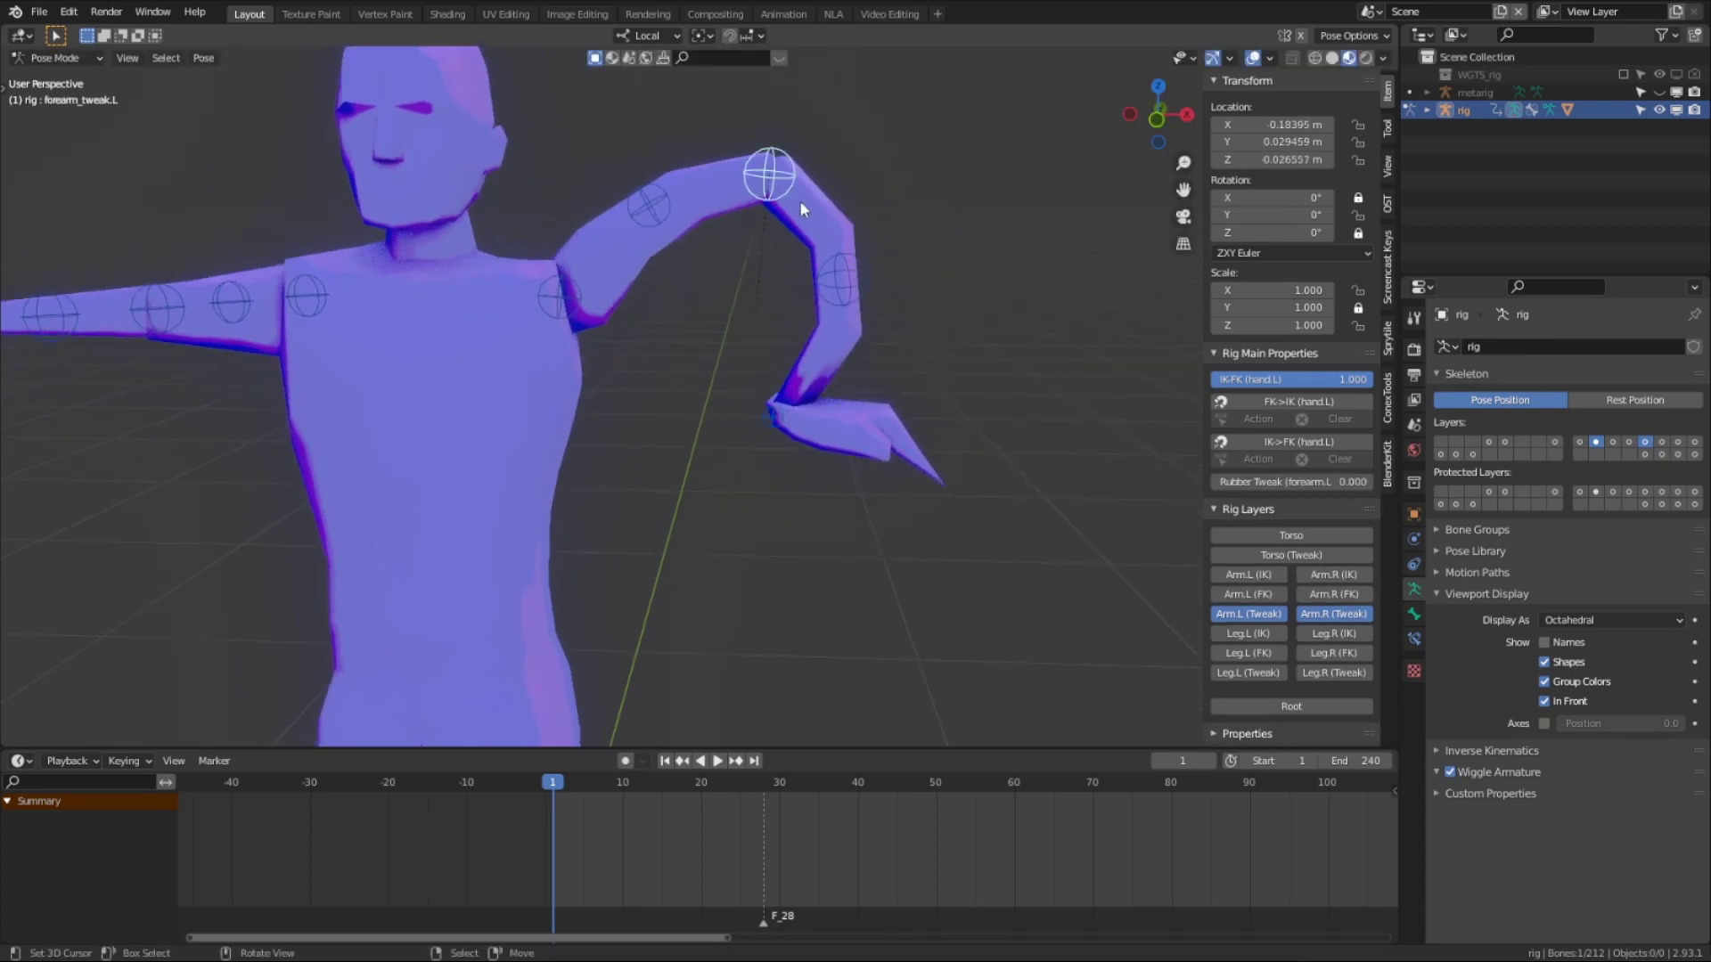
{"action": "key", "text": "g"}
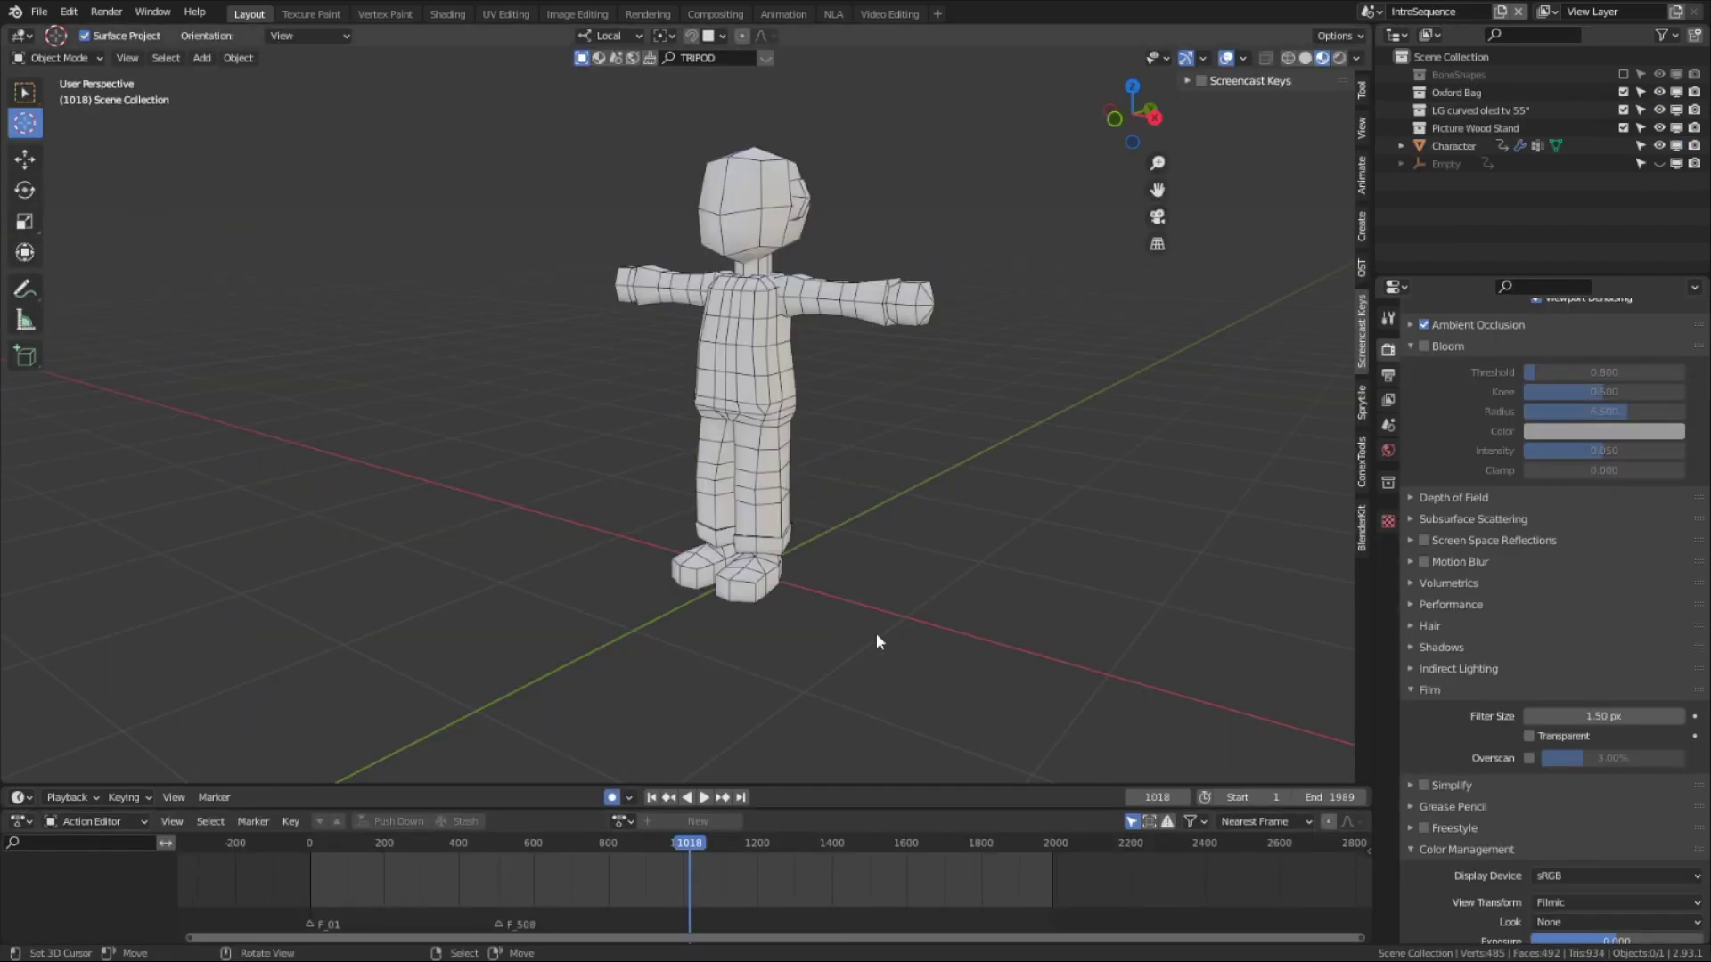
{"action": "middle_click_drag", "start_coordinate": [911, 646], "coordinate": [732, 668]}
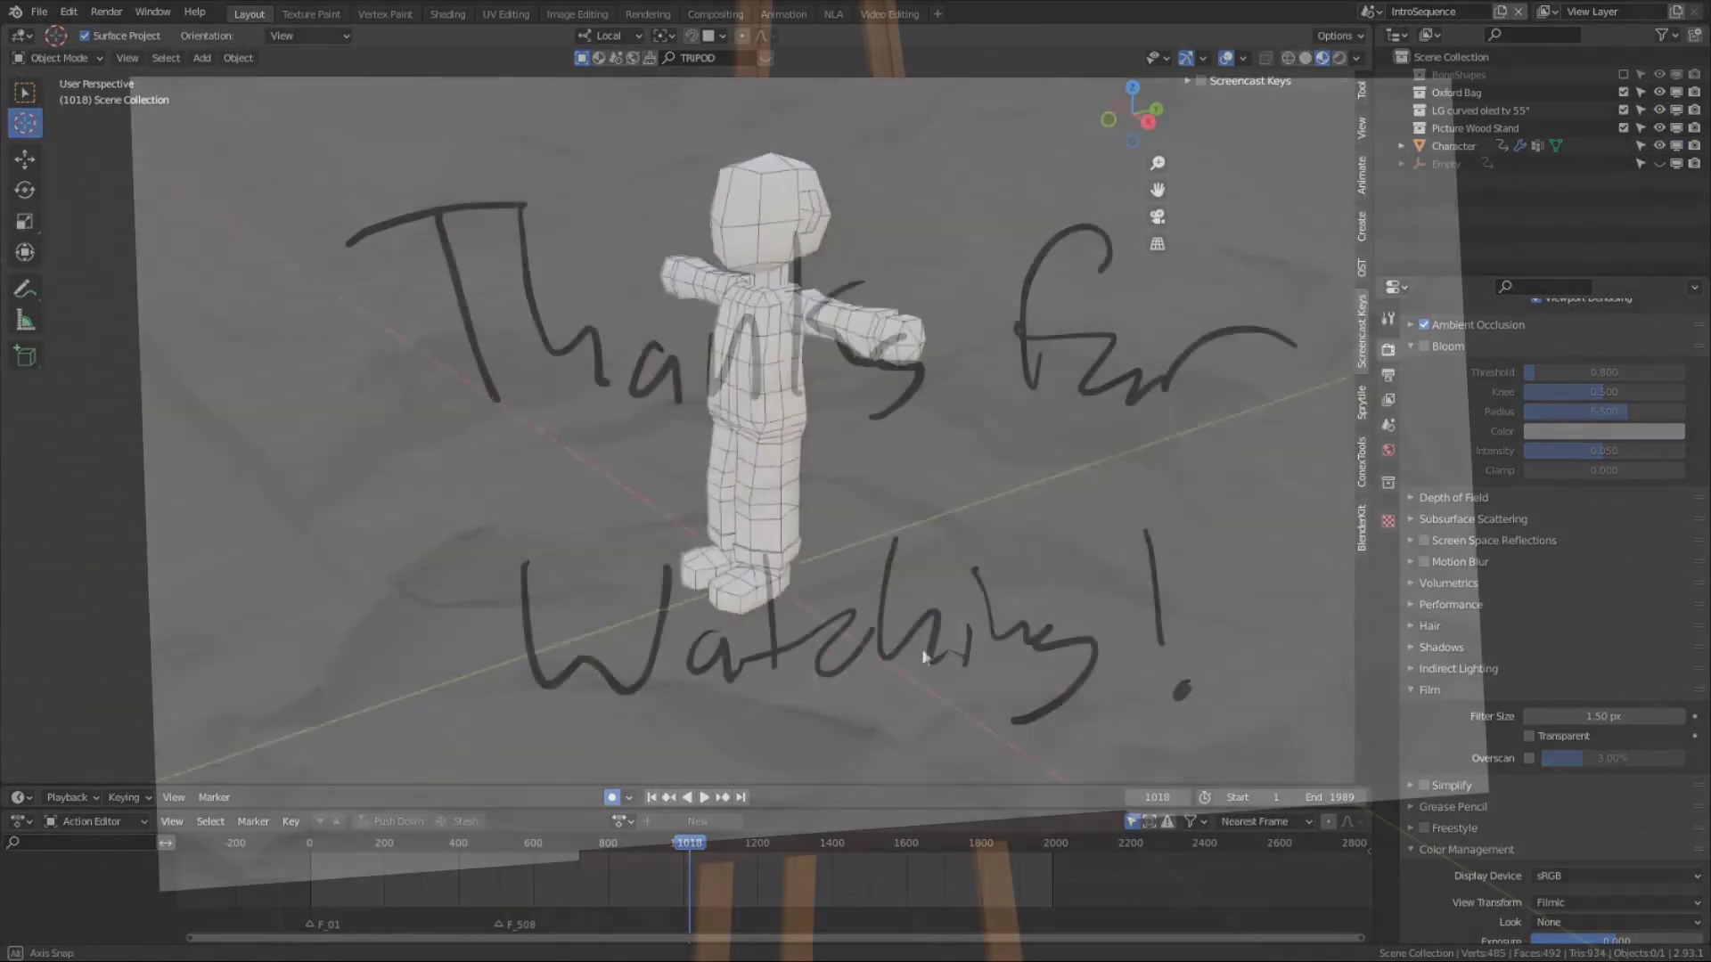